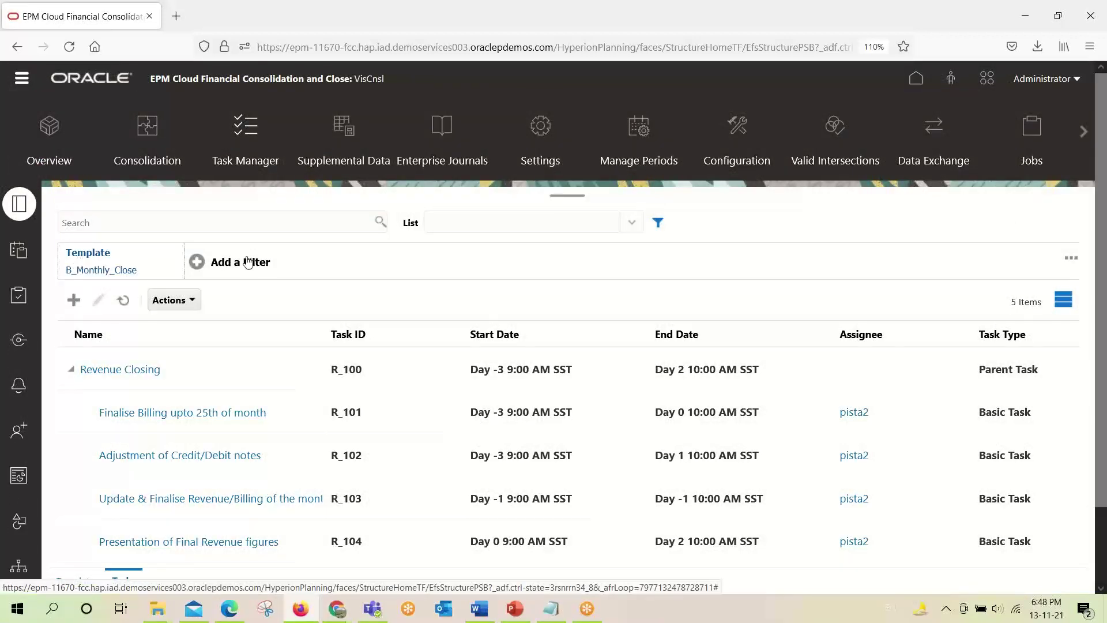
Switch Task Manager to the full Templates list showing B_Monthly_Close.
click(79, 259)
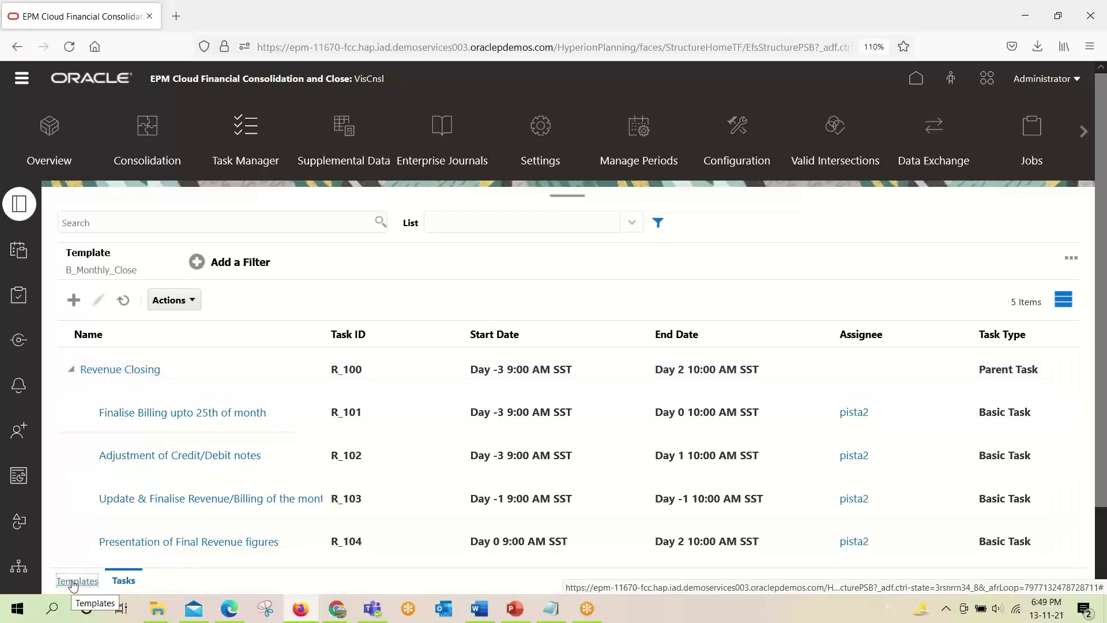
click(73, 584)
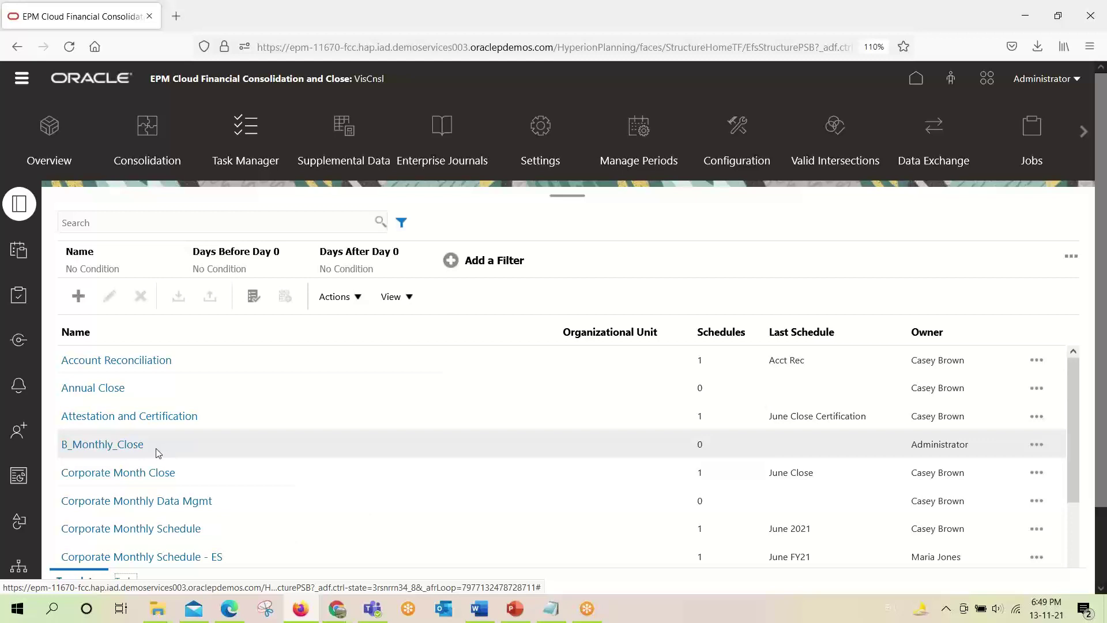
Open B_Monthly_Close in Edit Template and review its name and description properties.
click(111, 445)
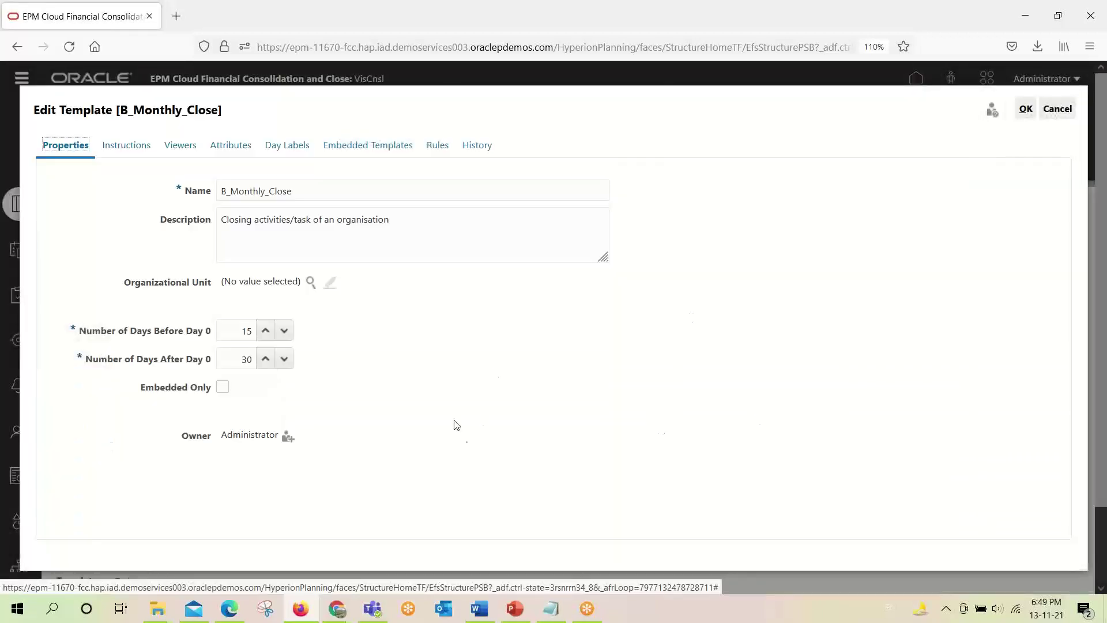
click(301, 191)
drag(300, 190, 258, 191)
click(324, 193)
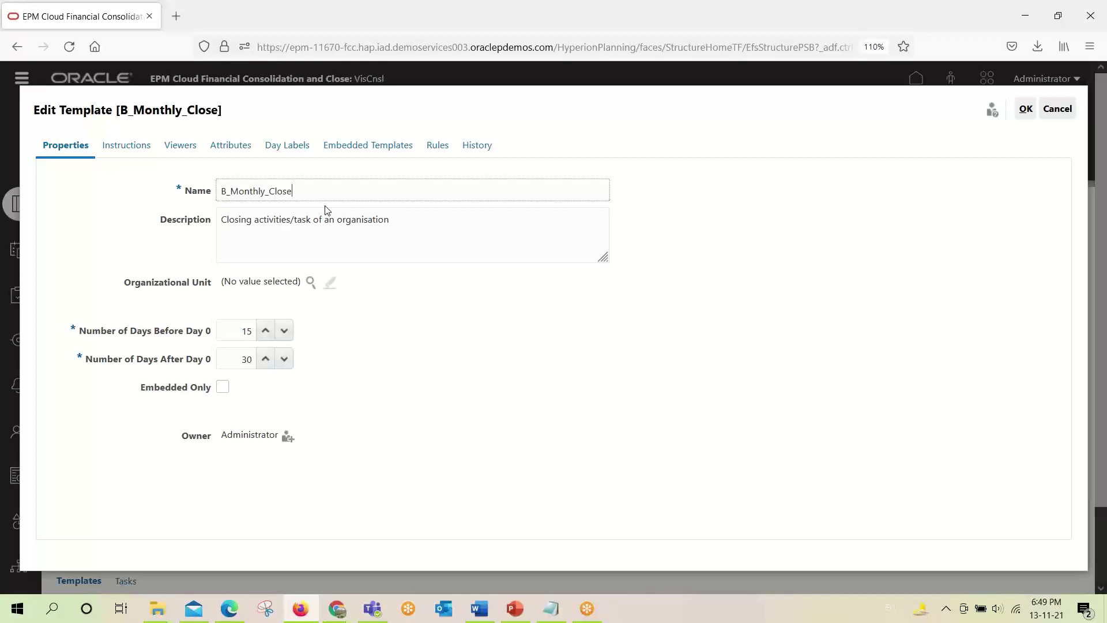
drag(406, 223, 224, 226)
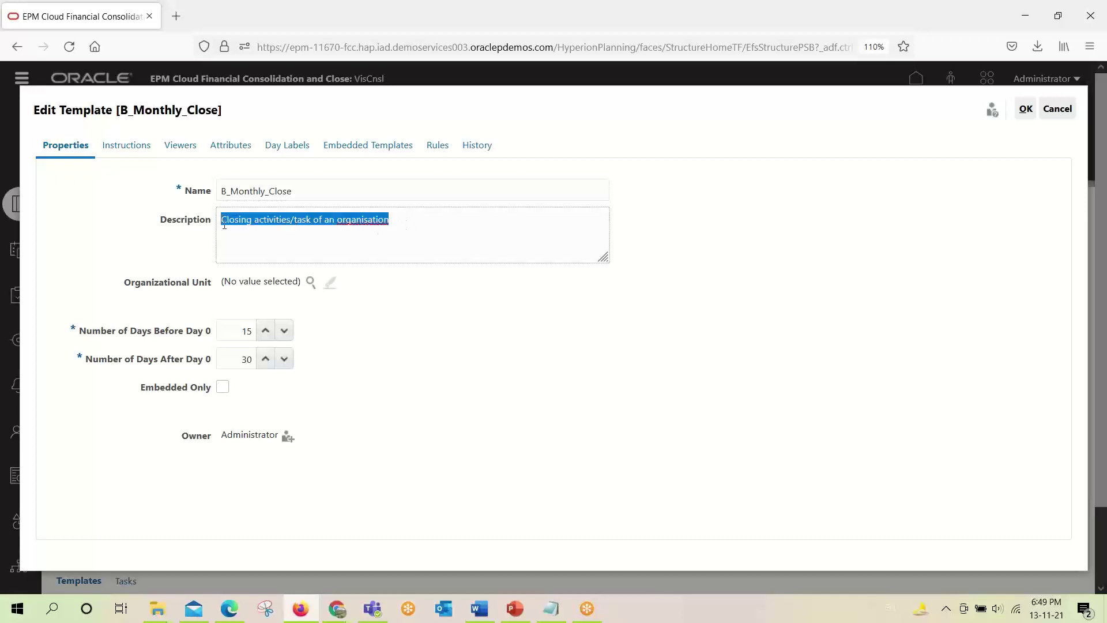
click(248, 256)
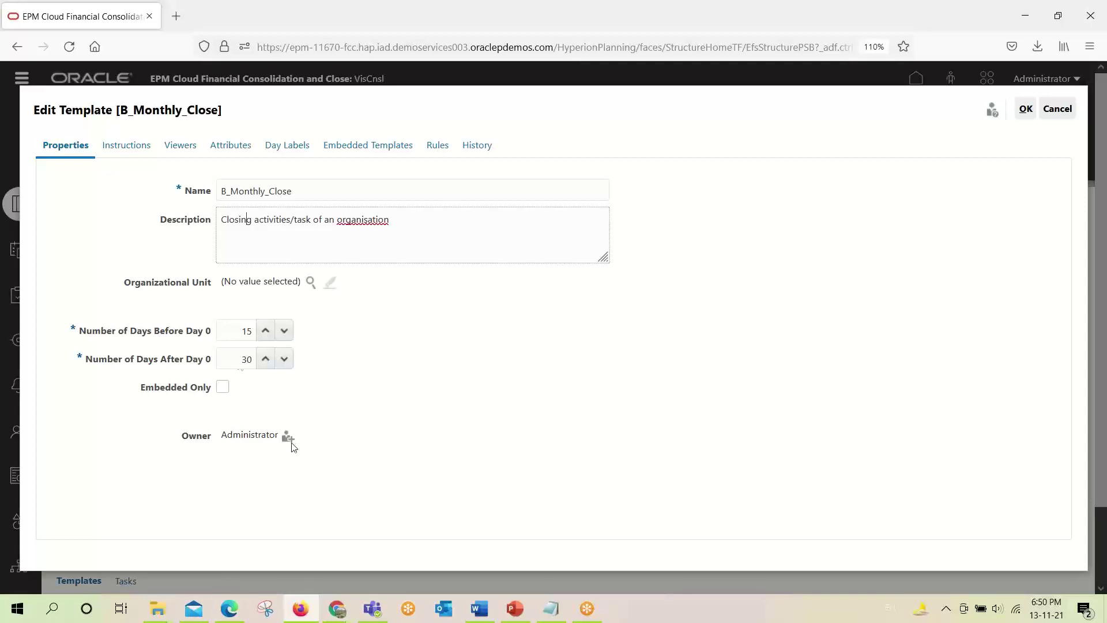
click(144, 149)
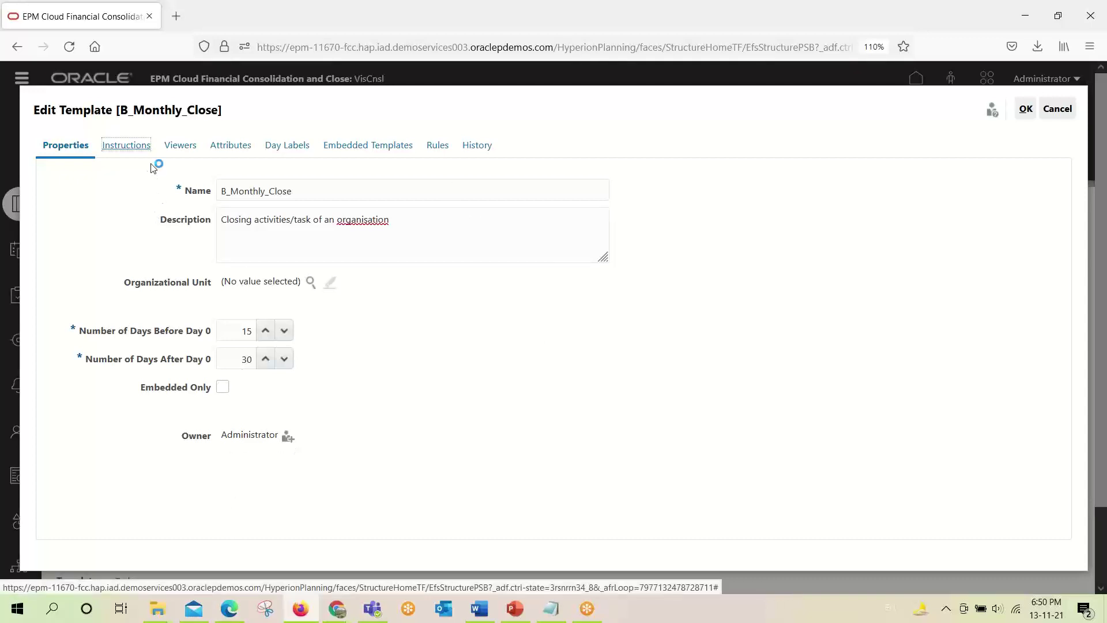
Replace the trailing word 'Revenue' with 'the purpose' in the template instructions.
click(262, 187)
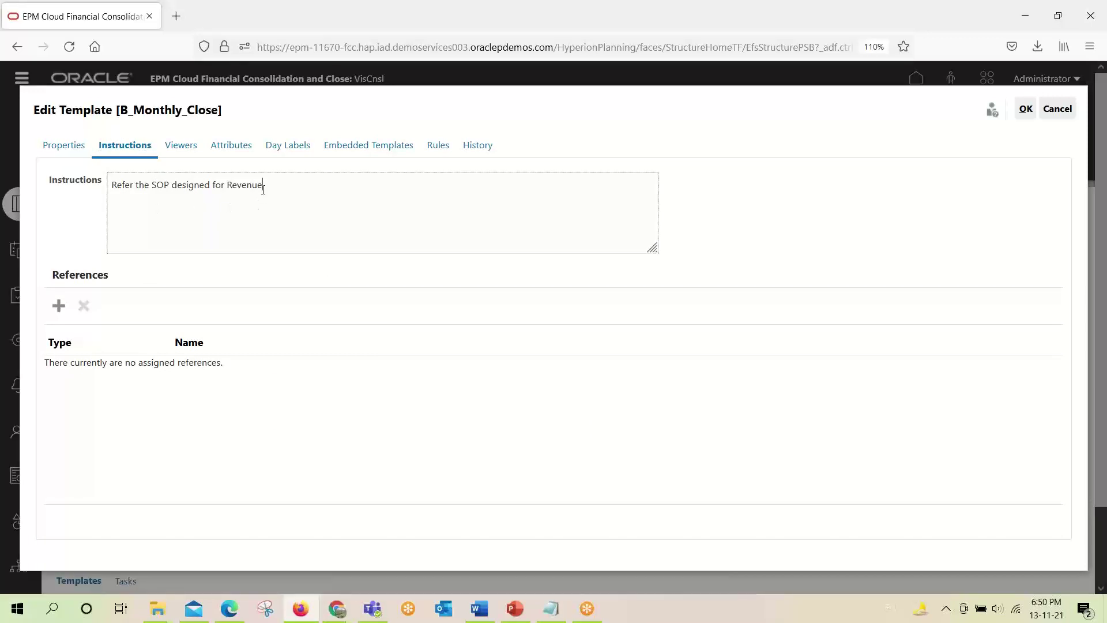
drag(262, 188, 113, 177)
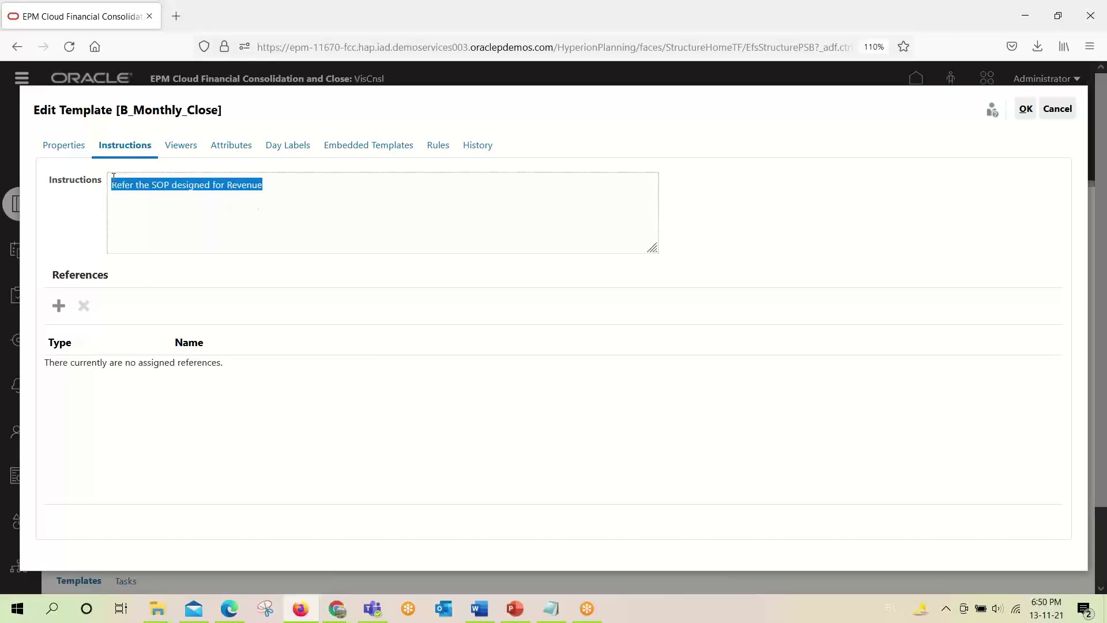
click(319, 223)
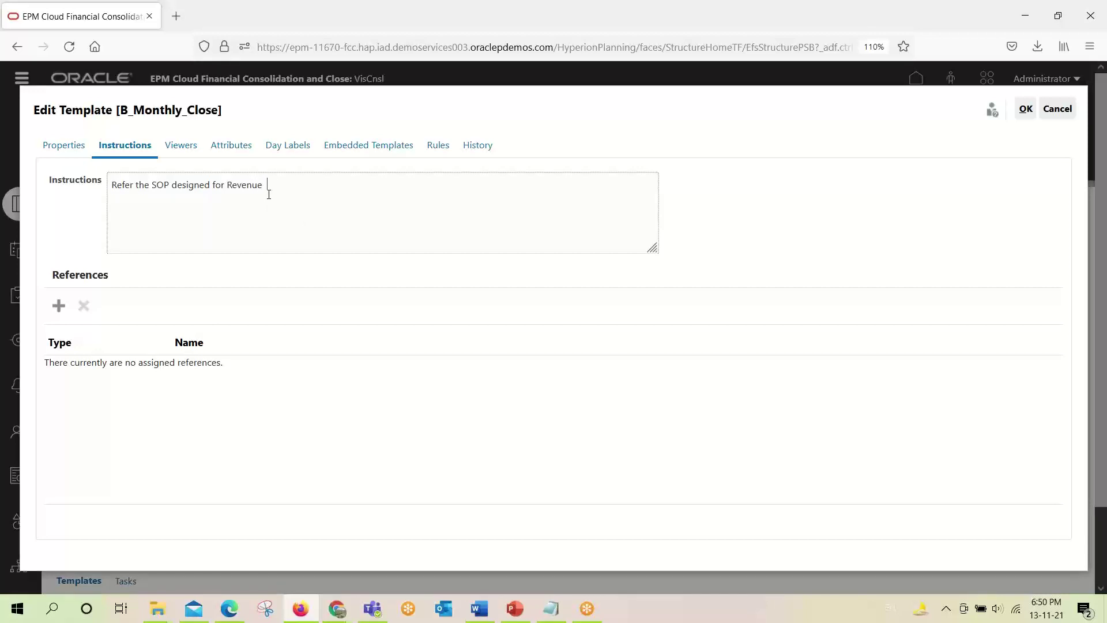
drag(265, 186, 114, 182)
click(129, 213)
drag(229, 187, 270, 188)
key(BackSpace)
key(BackSpace)
key(BackSpace)
key(BackSpace)
key(BackSpace)
key(BackSpace)
text(for the purpo)
Review the template's Viewers, Attributes and Day Labels tabs, returning to Properties.
click(186, 148)
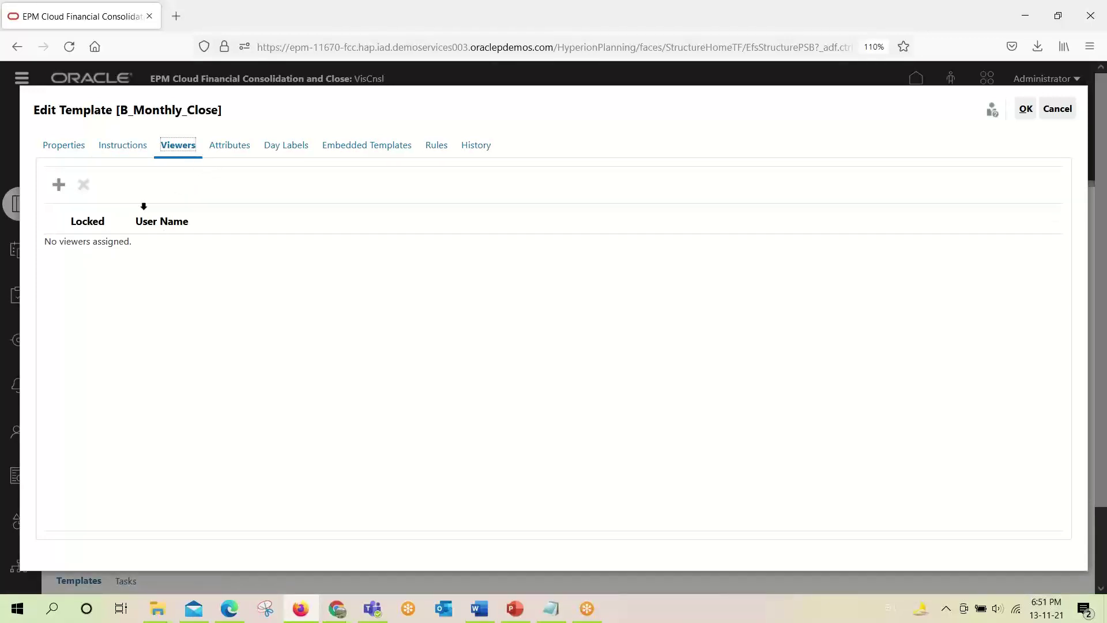
click(227, 152)
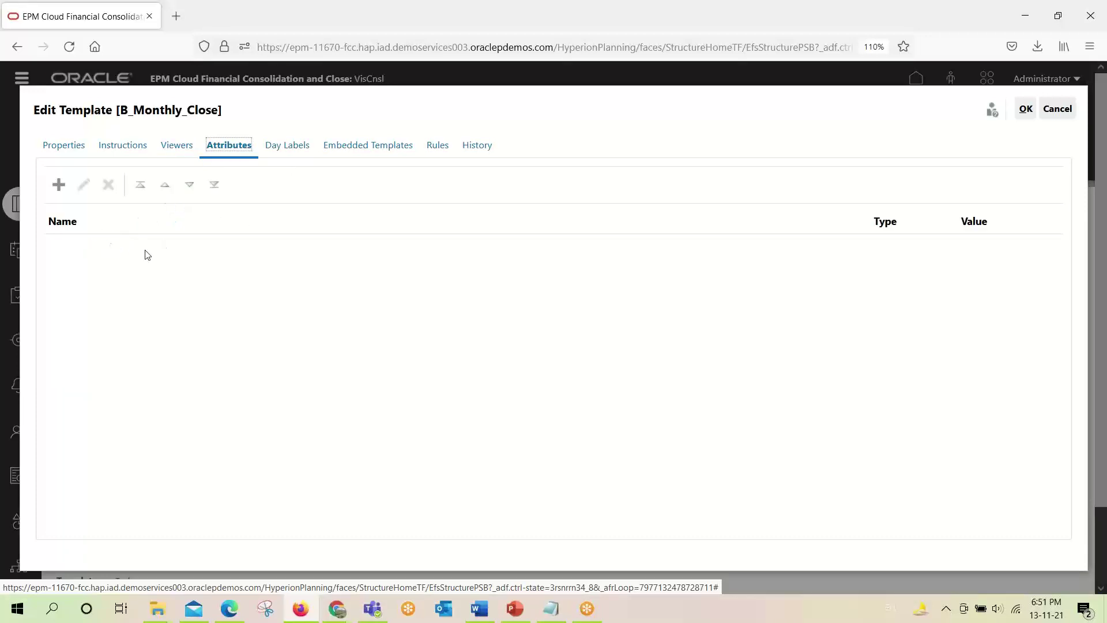
click(288, 148)
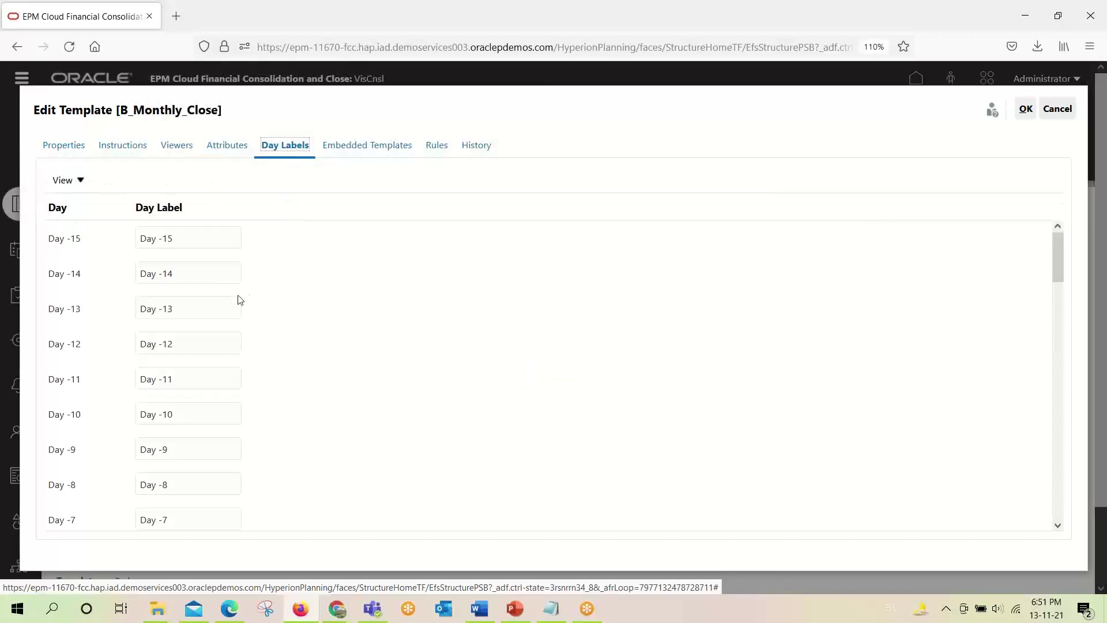
click(65, 145)
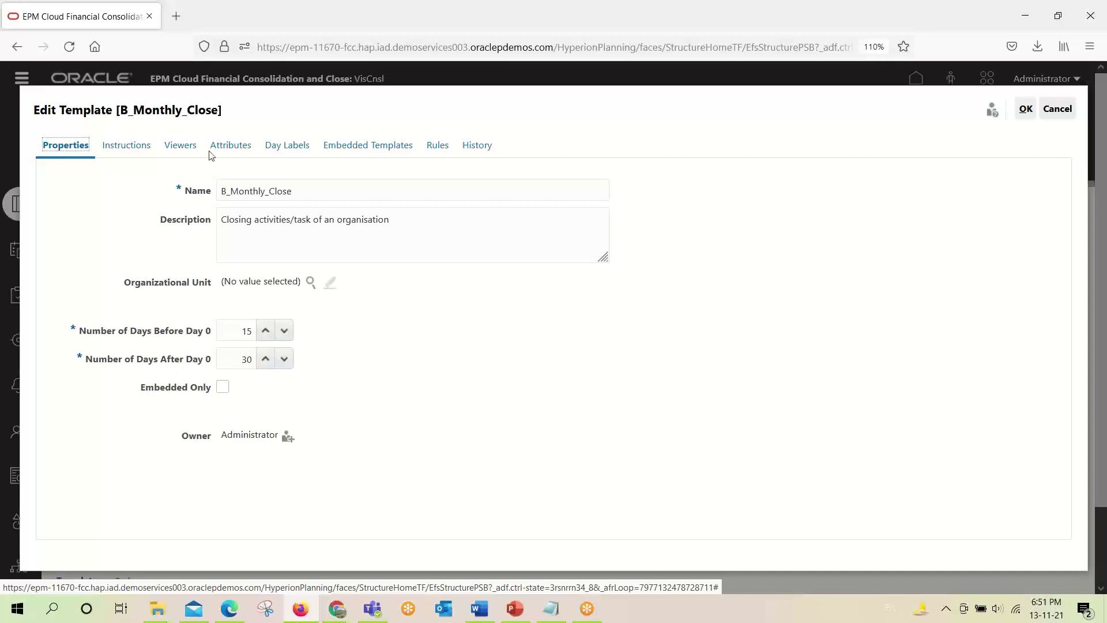
Scroll through the Day Labels list down to the Day 30 label, leaving defaults unchanged.
click(282, 148)
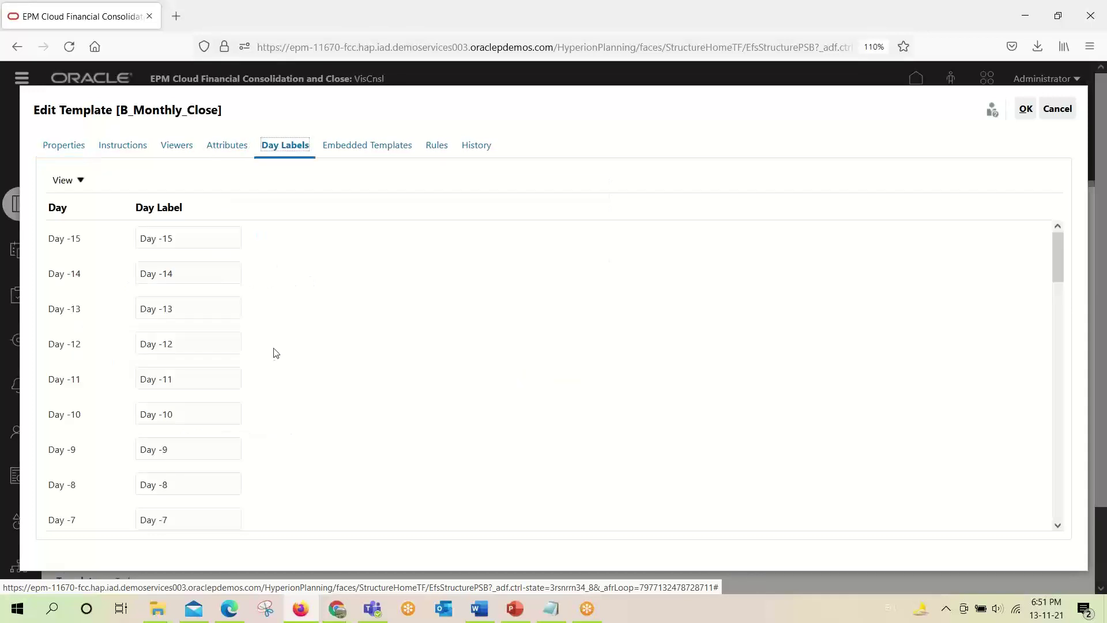
scroll(203, 383, down, 10)
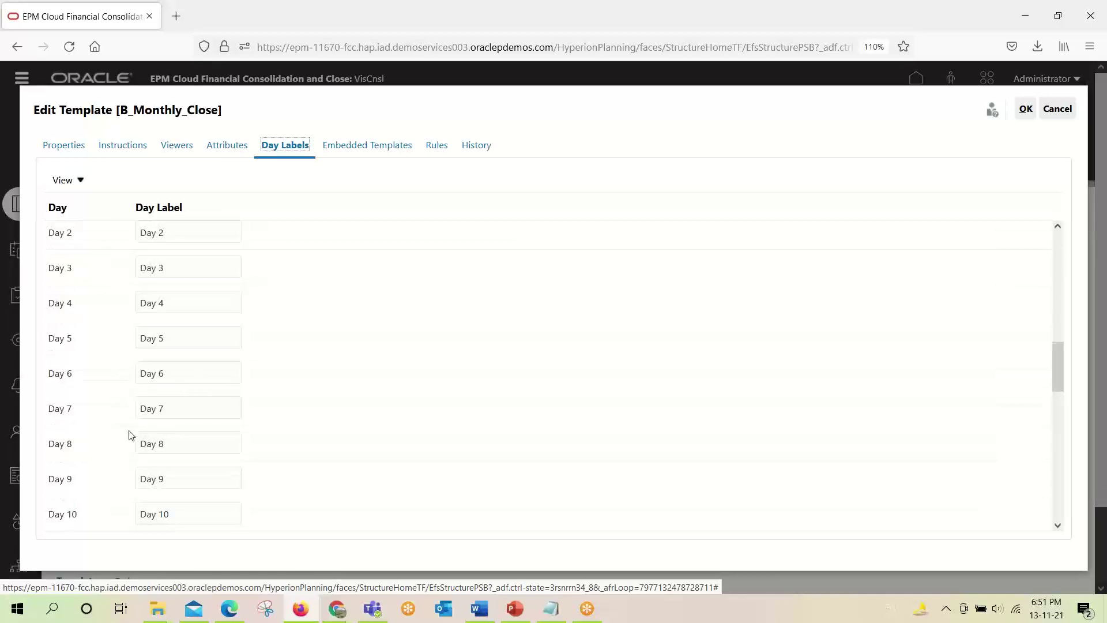
scroll(124, 416, up, 5)
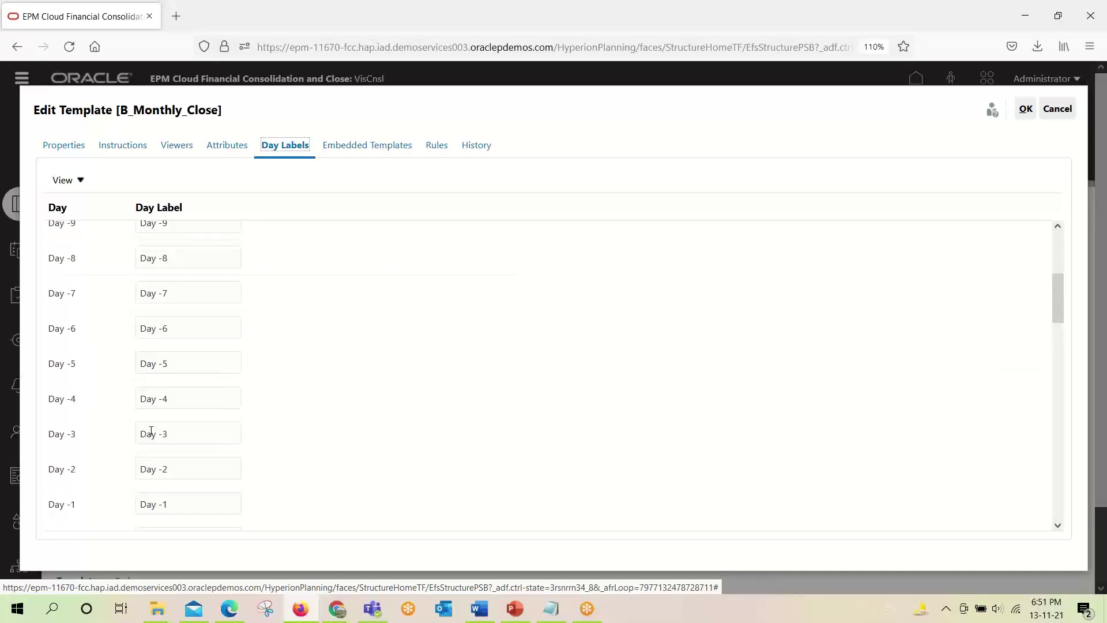
scroll(183, 413, down, 1)
drag(167, 390, 106, 391)
scroll(182, 390, up, 5)
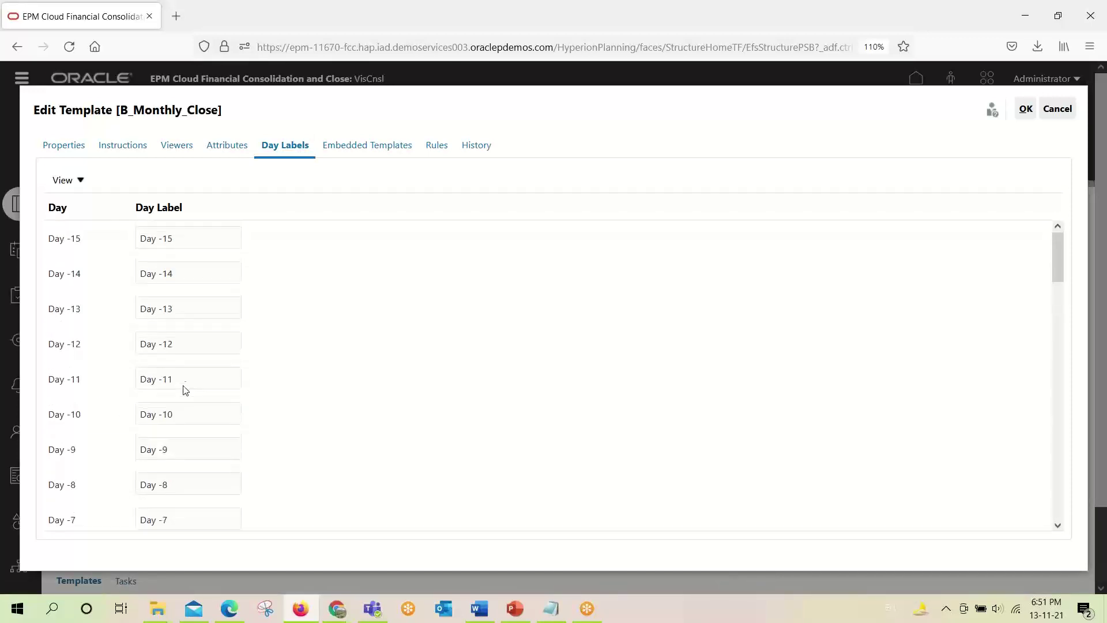
scroll(200, 336, down, 15)
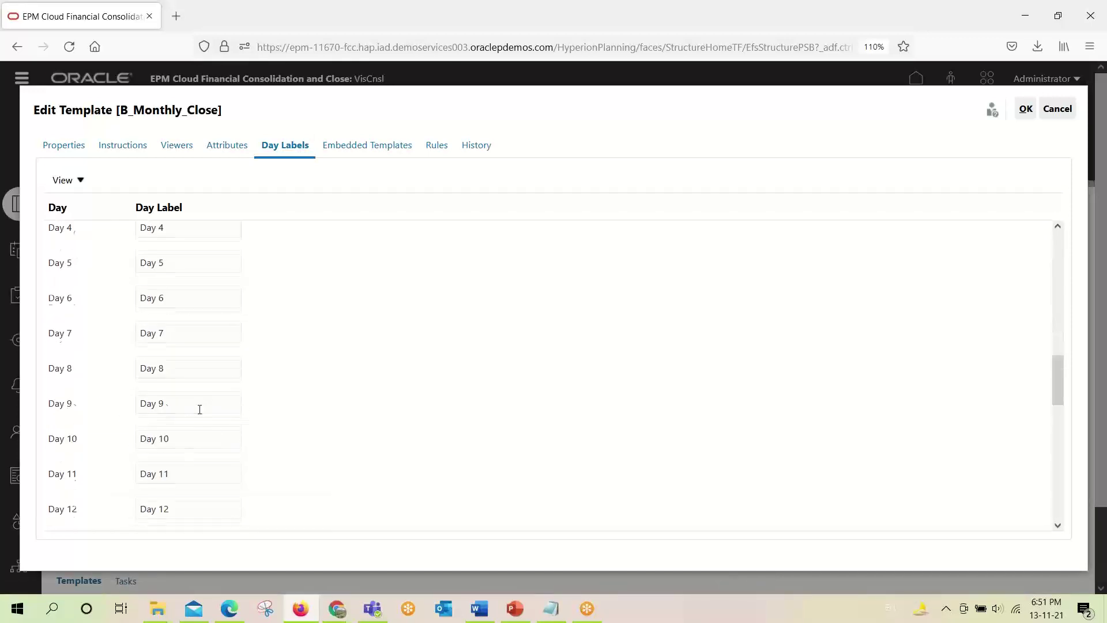
drag(178, 512, 149, 513)
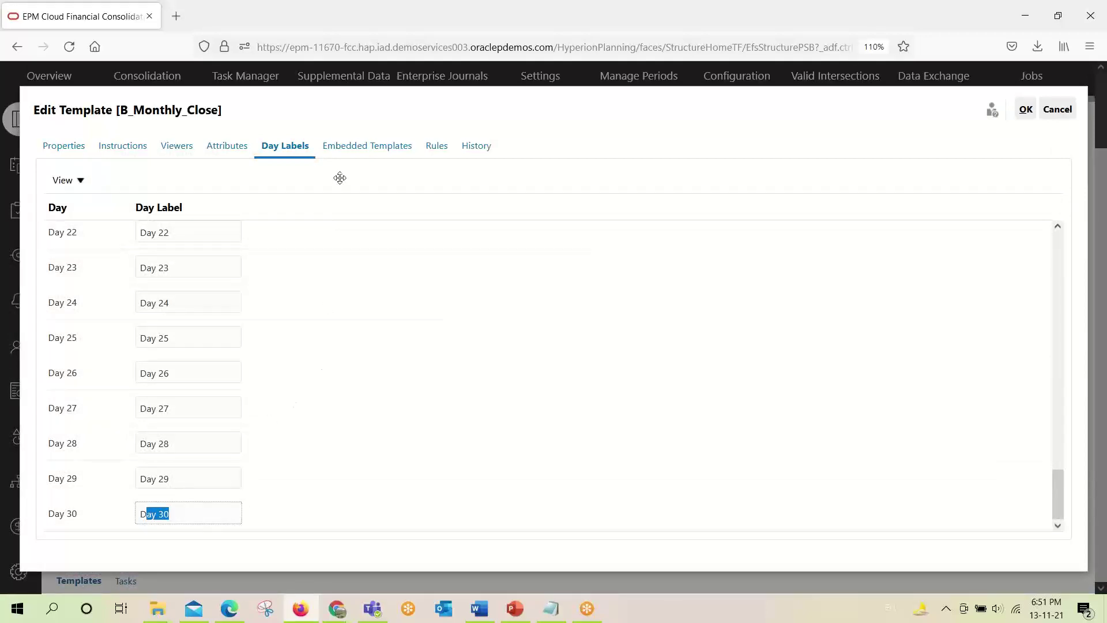
click(356, 145)
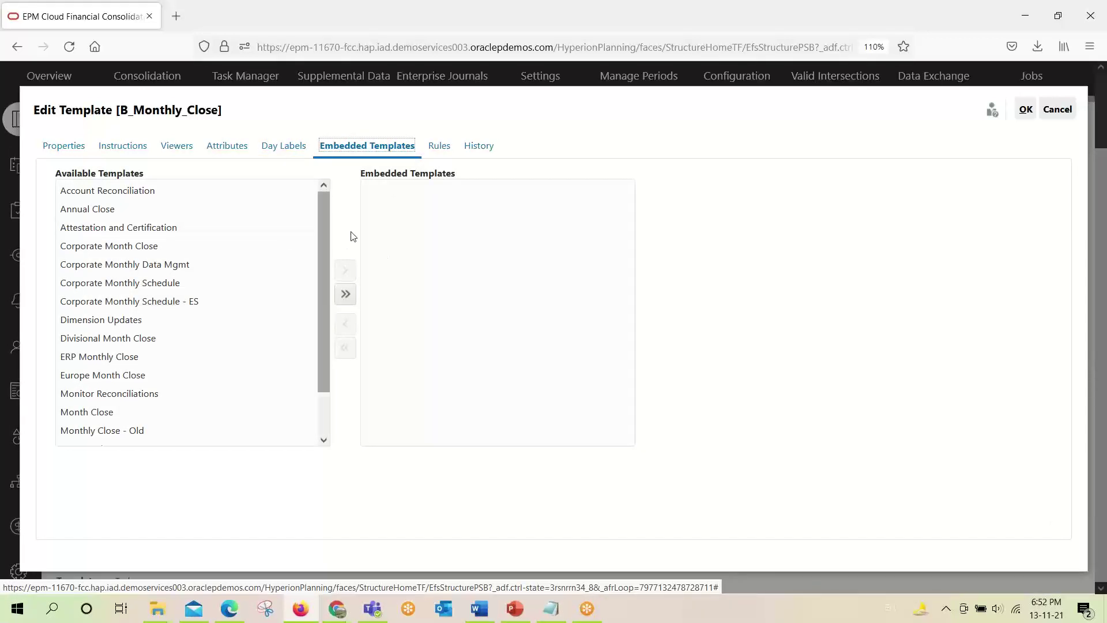
Check the embedded templates, Rules and History, then save B_Monthly_Close with OK.
click(125, 191)
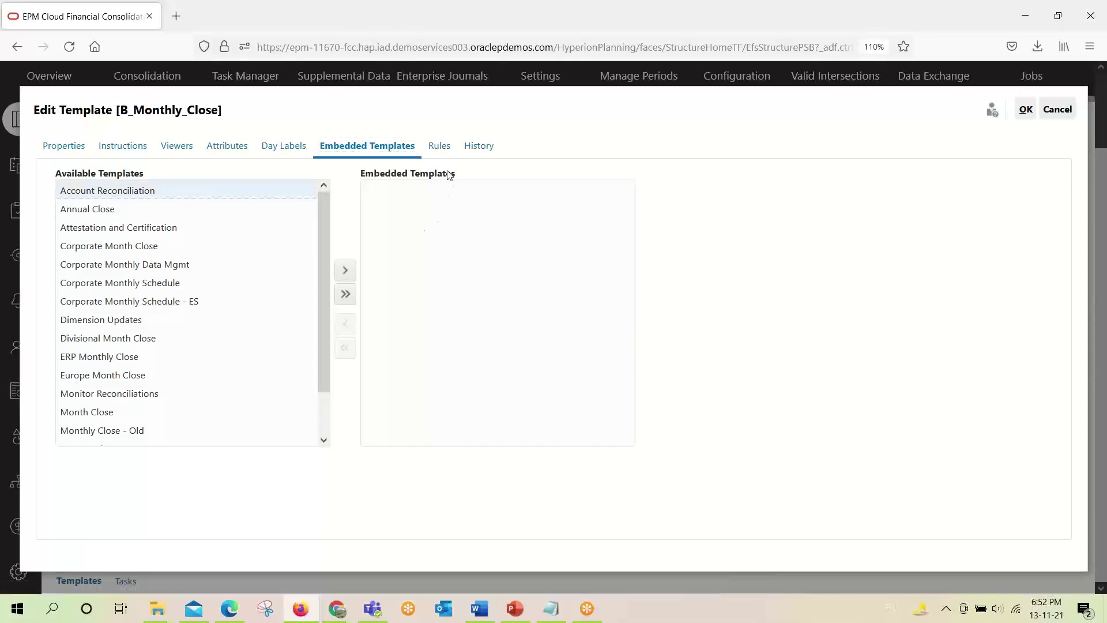
click(438, 146)
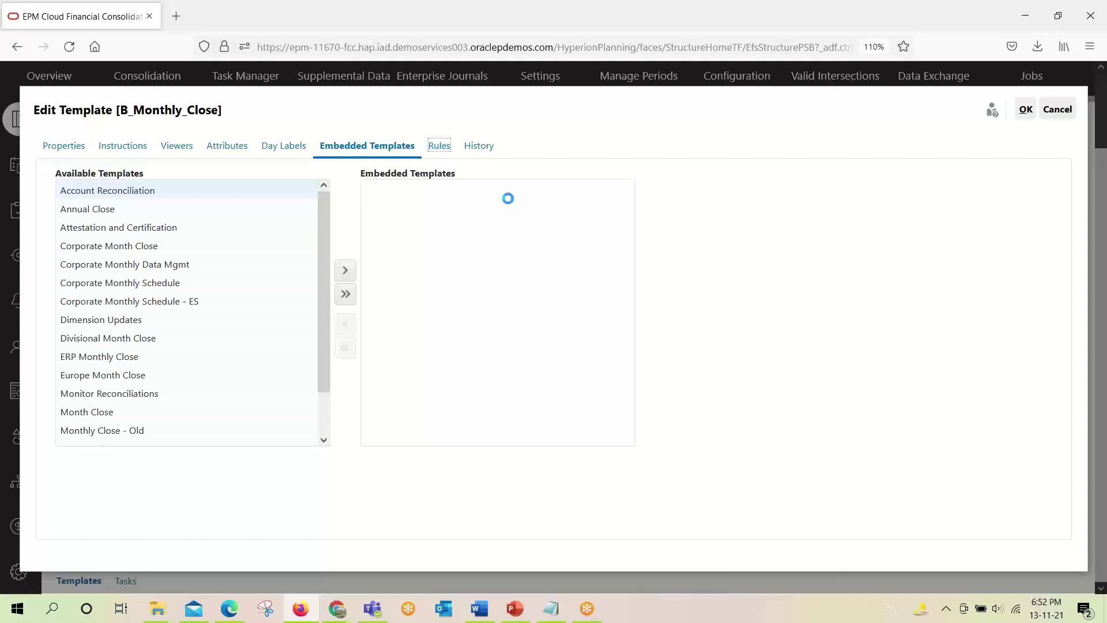
click(474, 147)
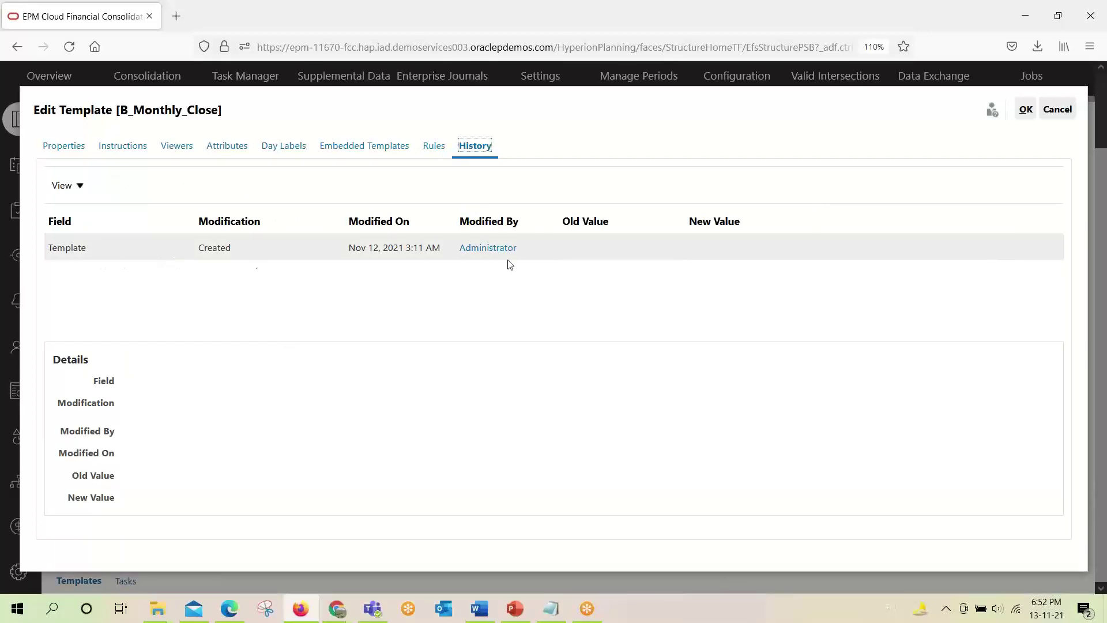
click(1025, 113)
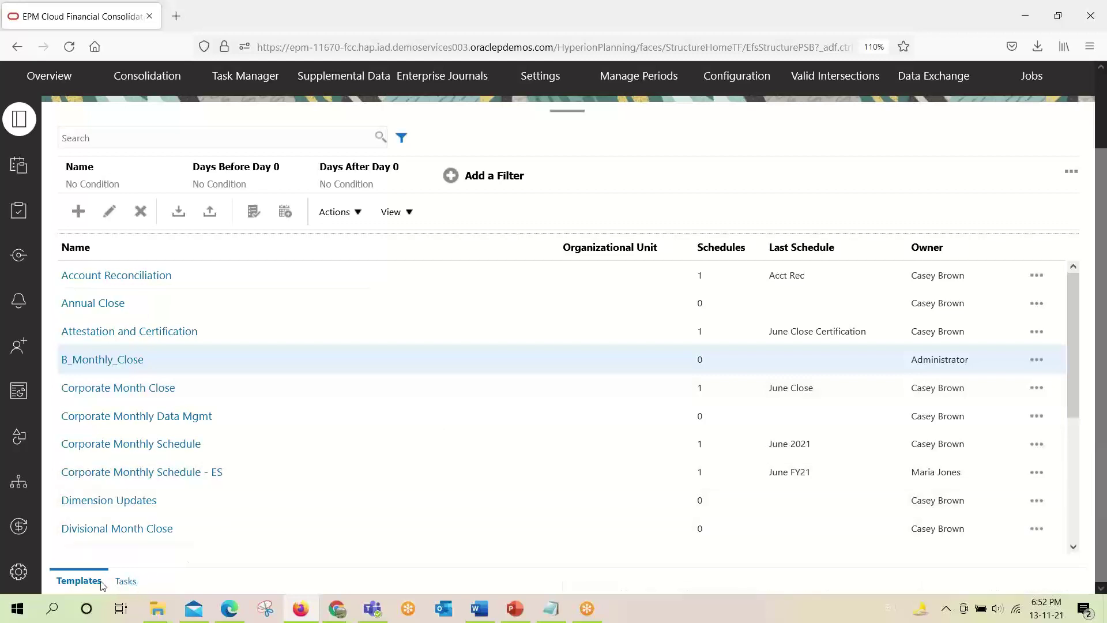
Filter the Tasks list to template B_Monthly_Close, showing tasks R_100 through R_104.
click(125, 580)
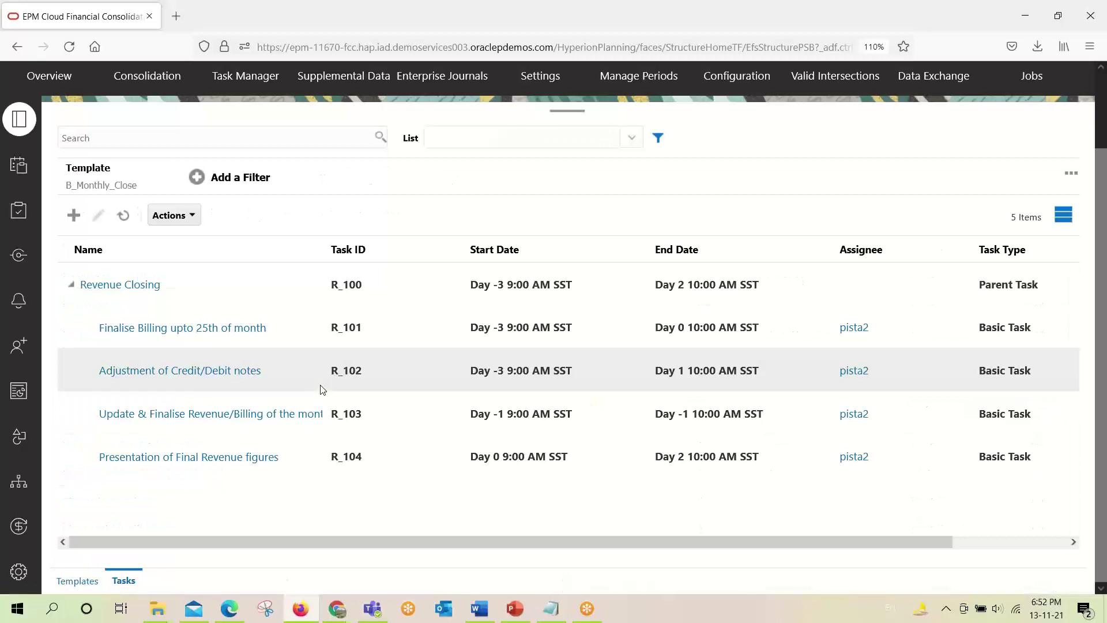
scroll(321, 385, up, 2)
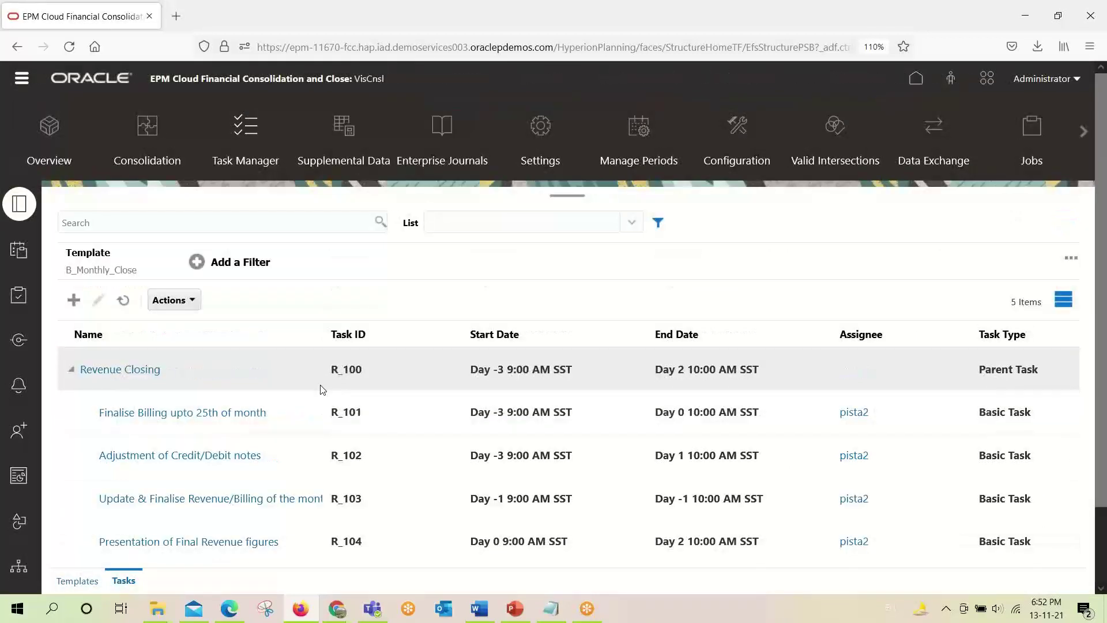
click(75, 262)
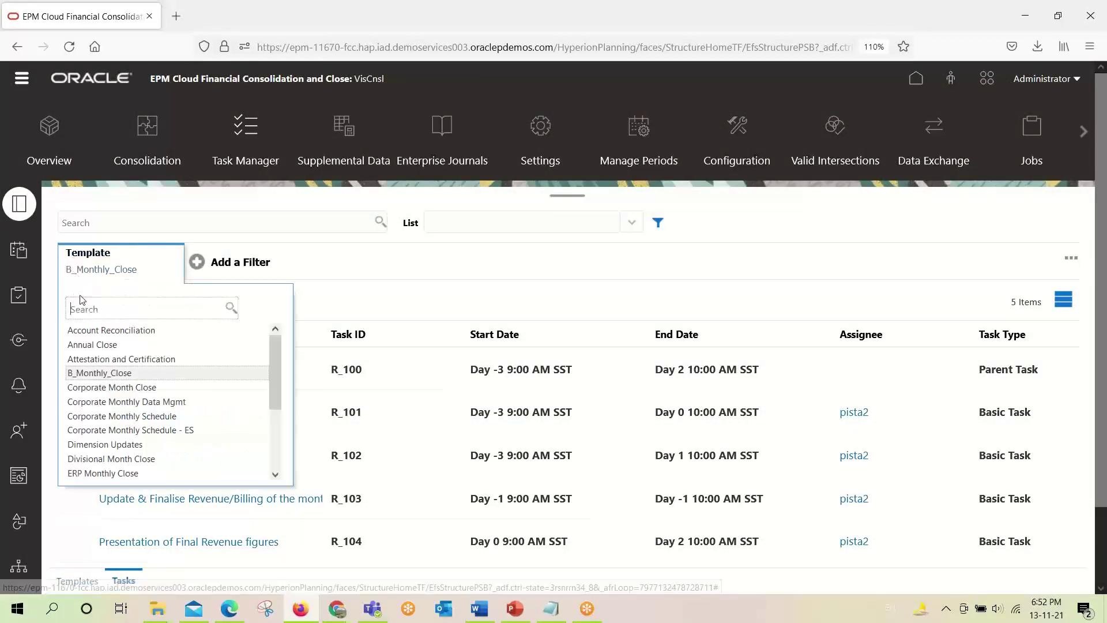
click(106, 258)
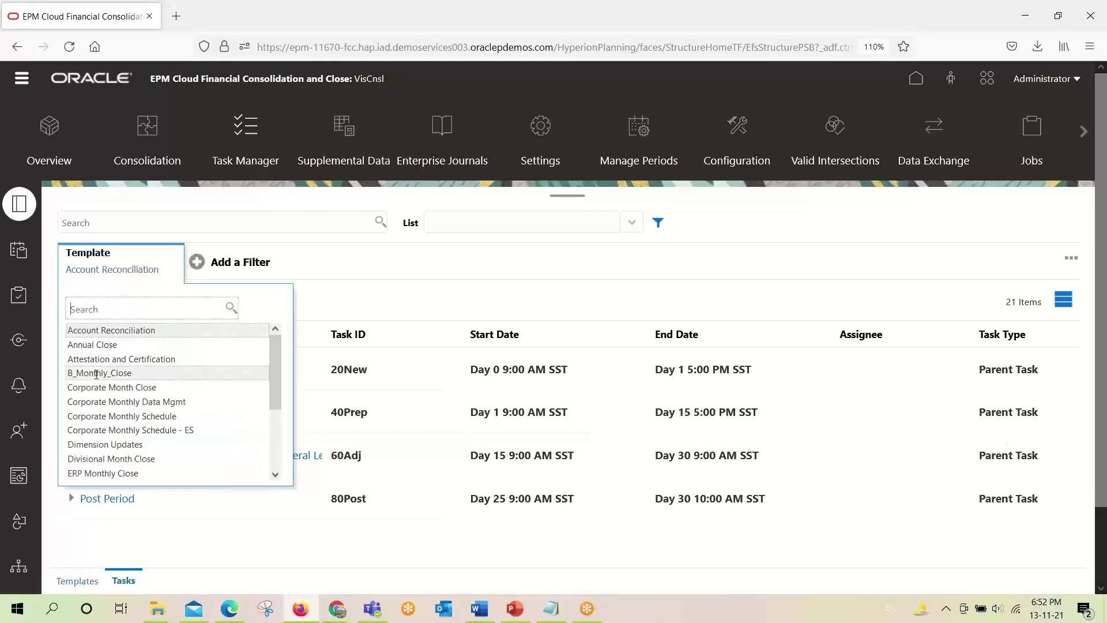
click(96, 374)
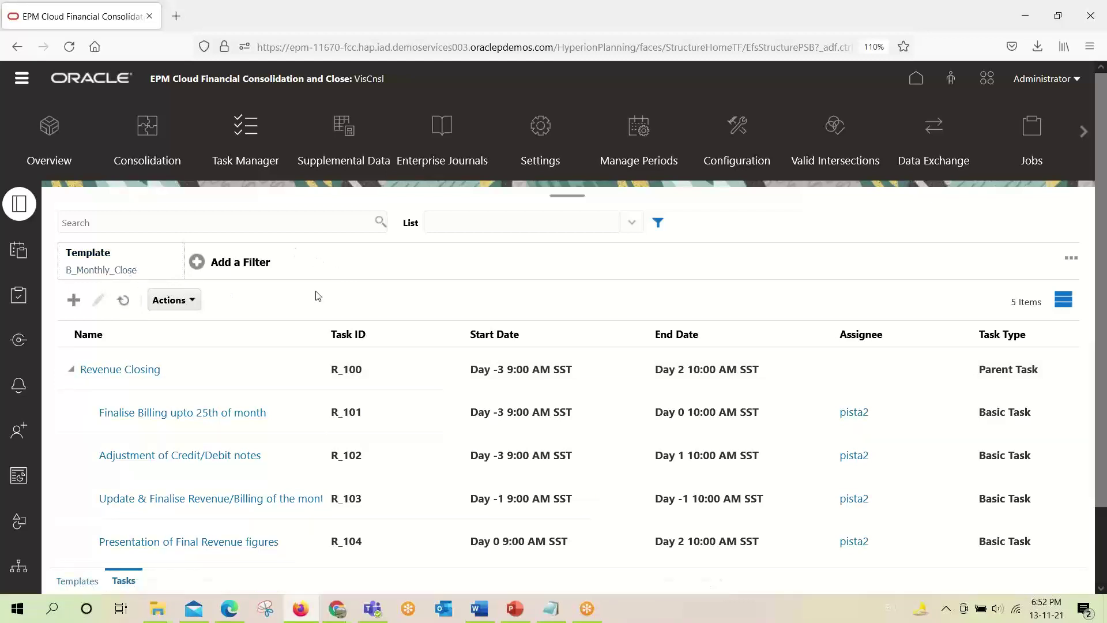
scroll(338, 299, down, 3)
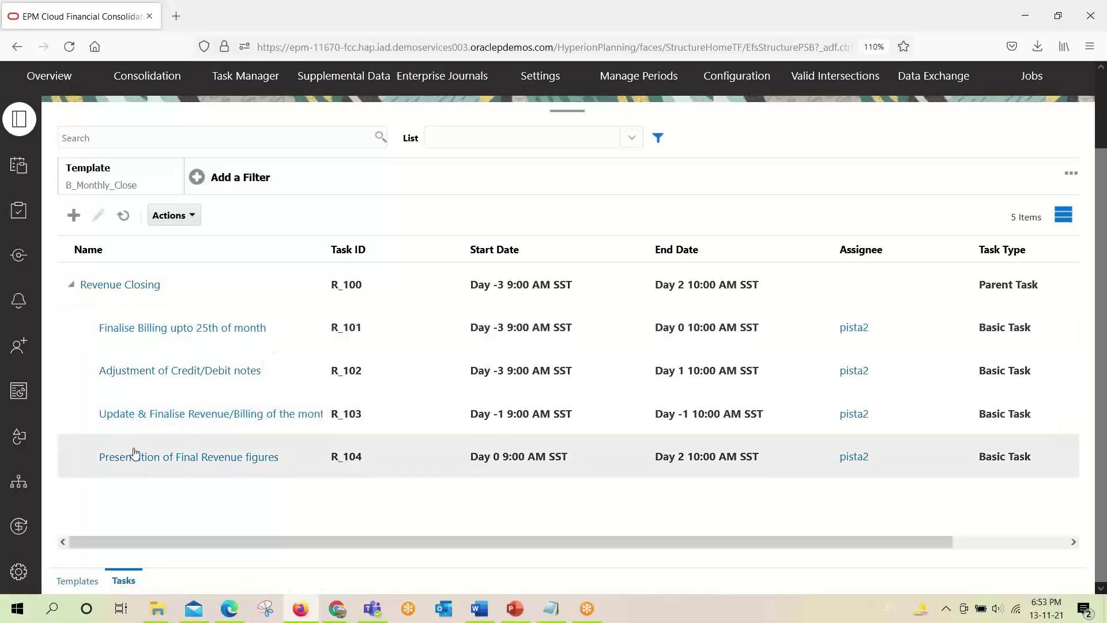
Delete task R_104, Presentation of Final Revenue figures, confirming and dismissing the results.
click(78, 457)
click(195, 213)
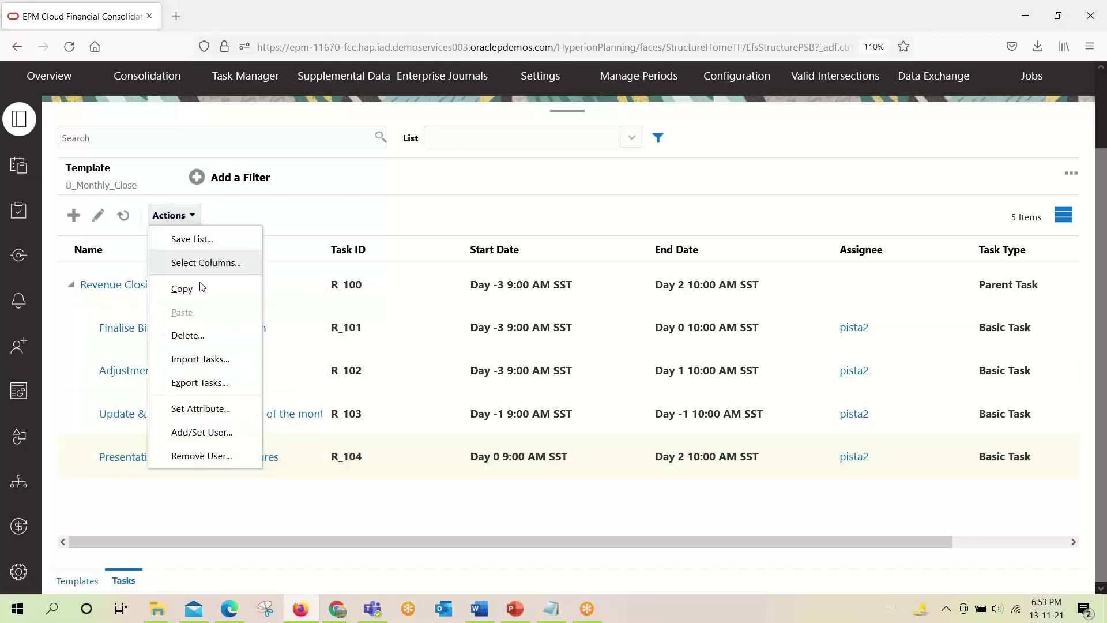
click(196, 337)
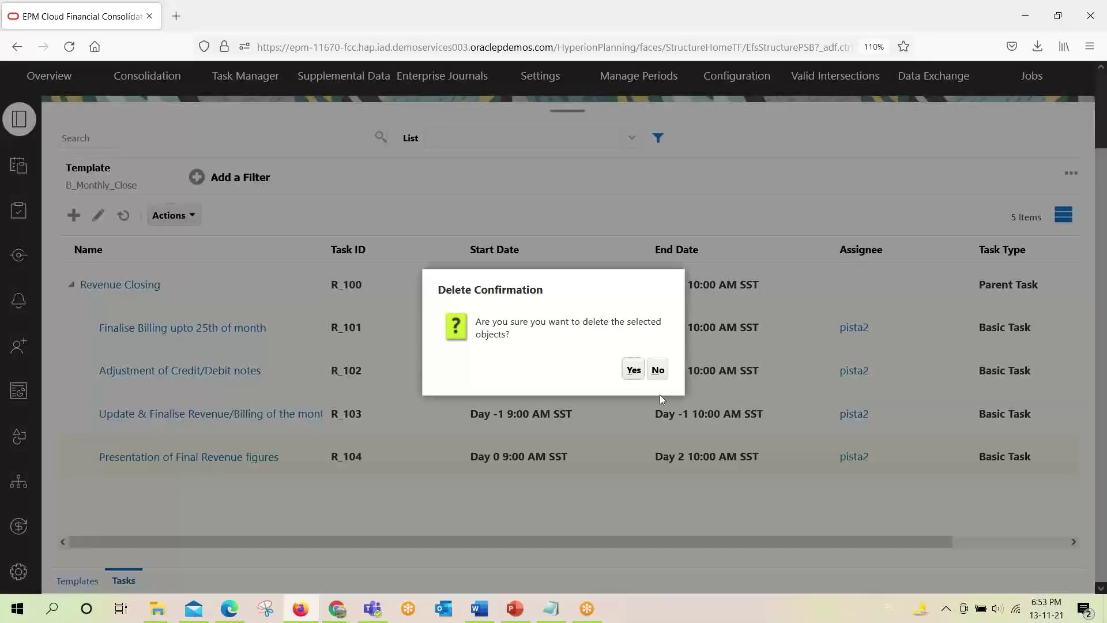
click(633, 370)
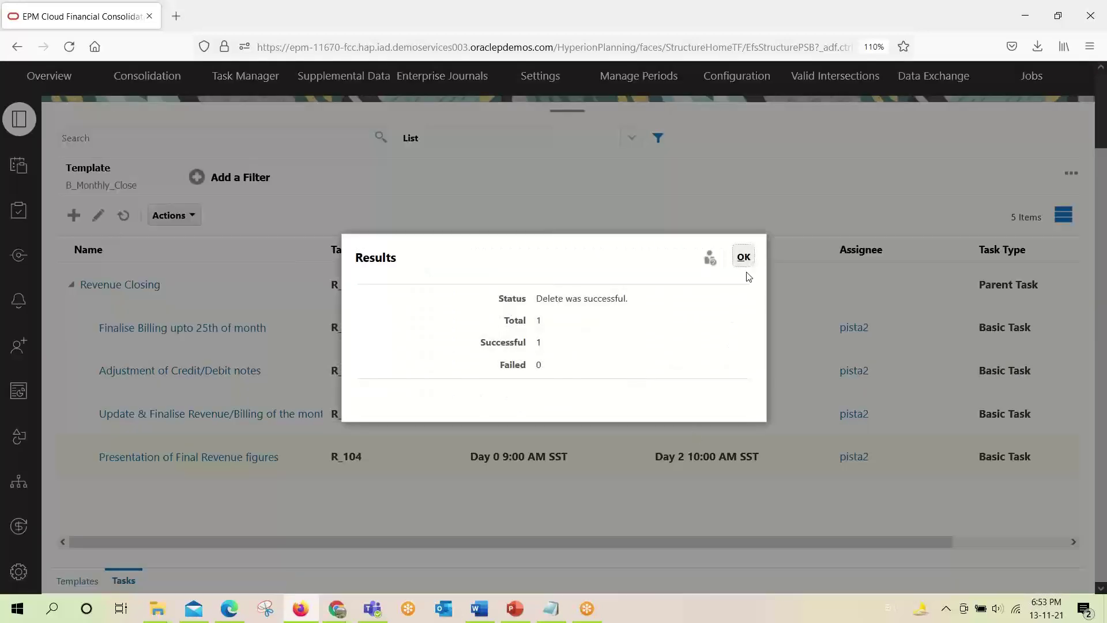
click(745, 255)
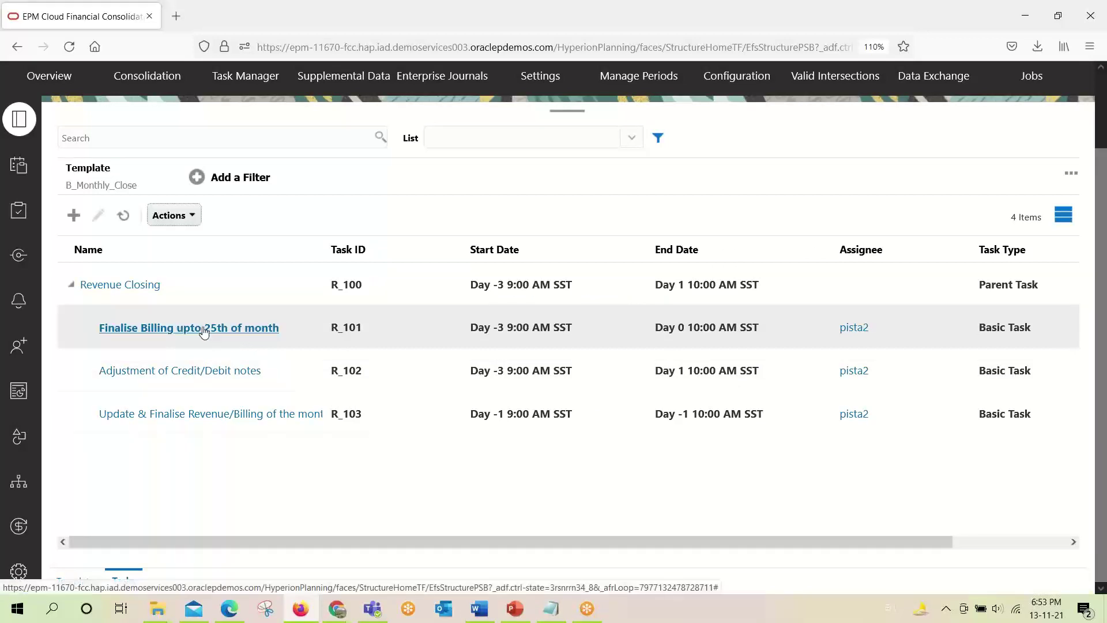
click(139, 286)
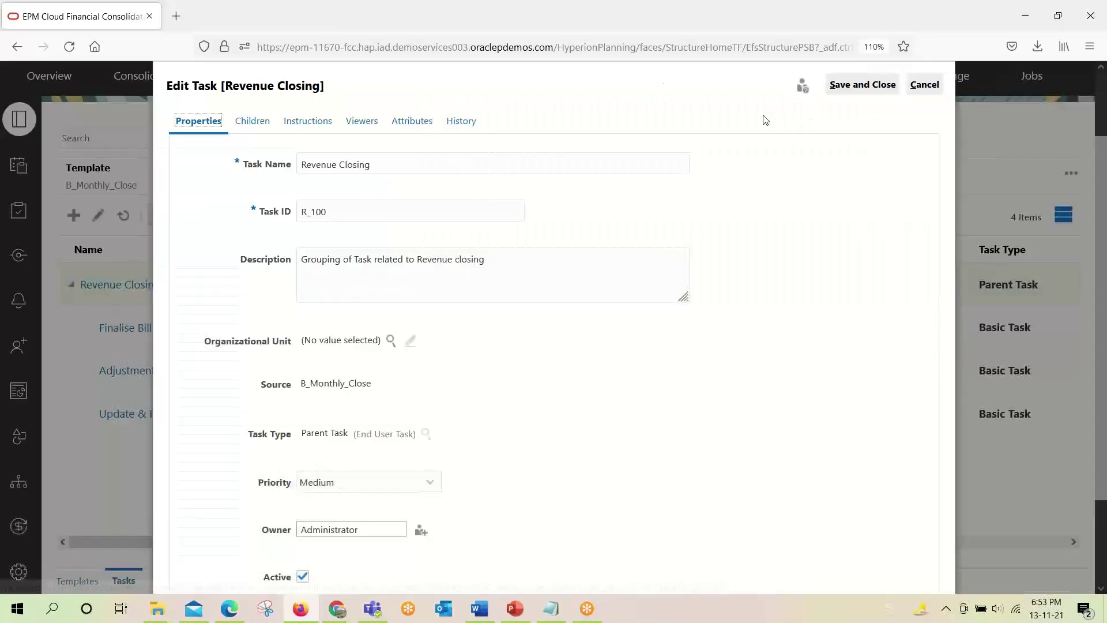
click(929, 85)
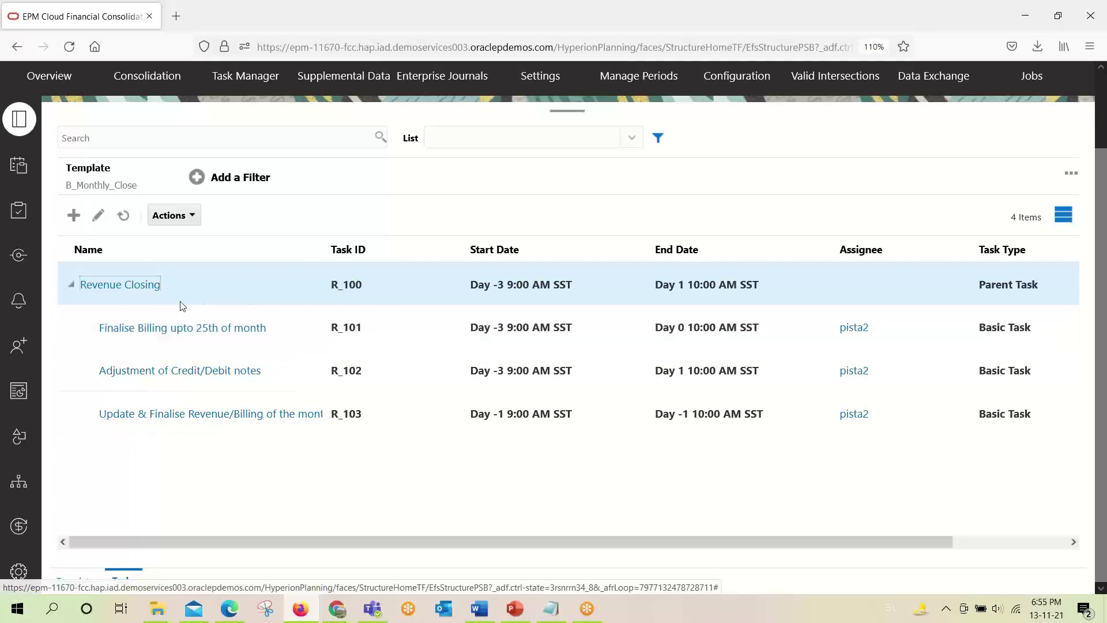
click(117, 285)
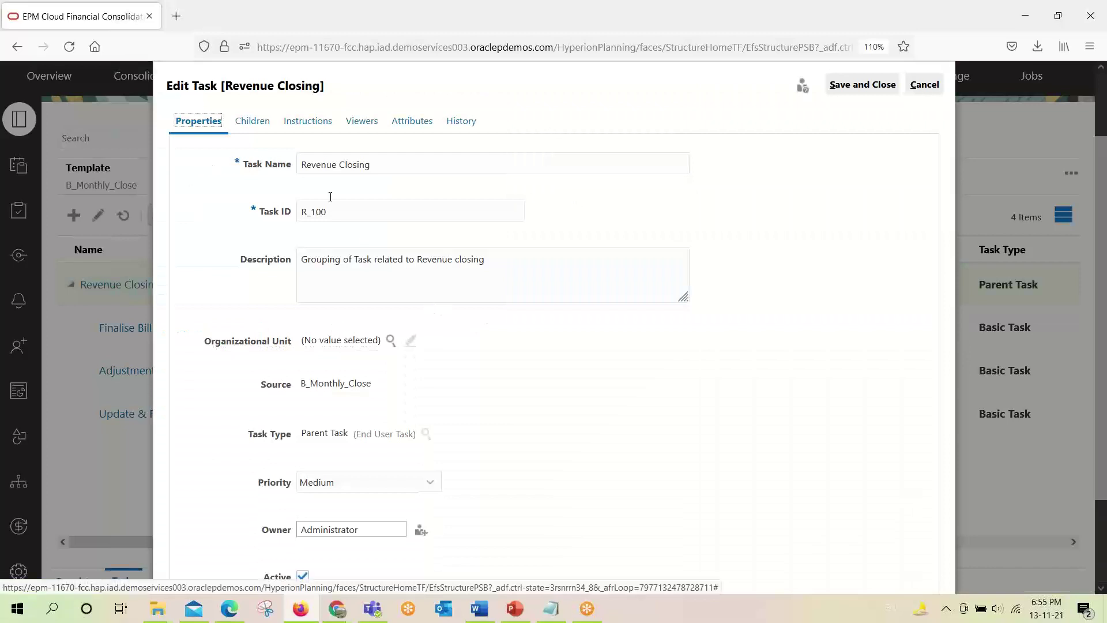
click(363, 121)
click(241, 122)
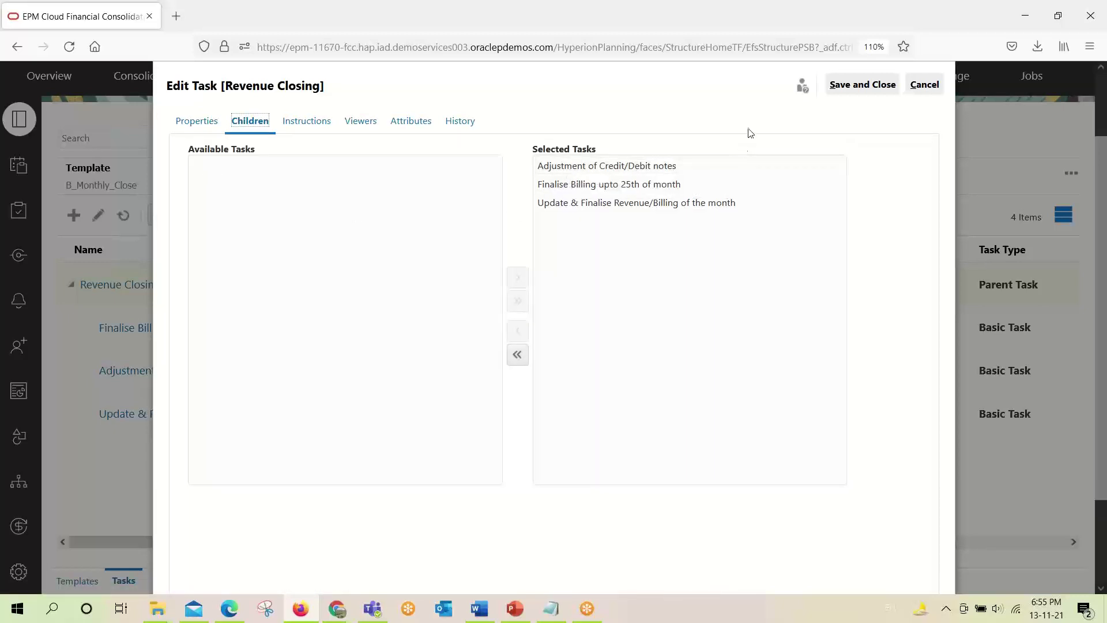
click(935, 87)
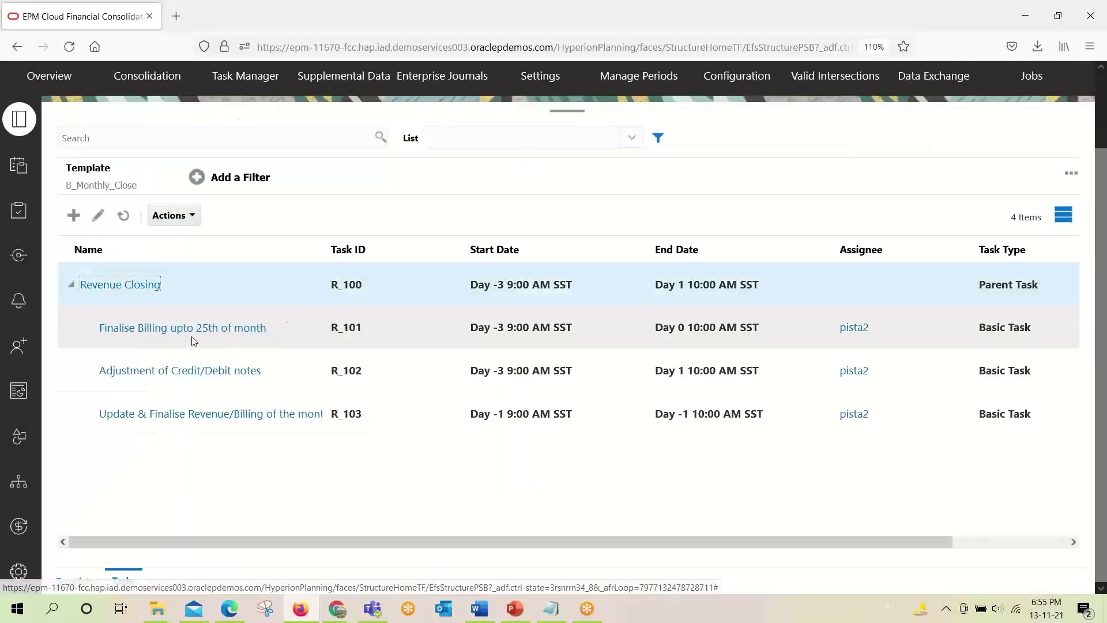
Open Finalise Billing upto 25th of month and review its name, Task ID and description.
click(162, 338)
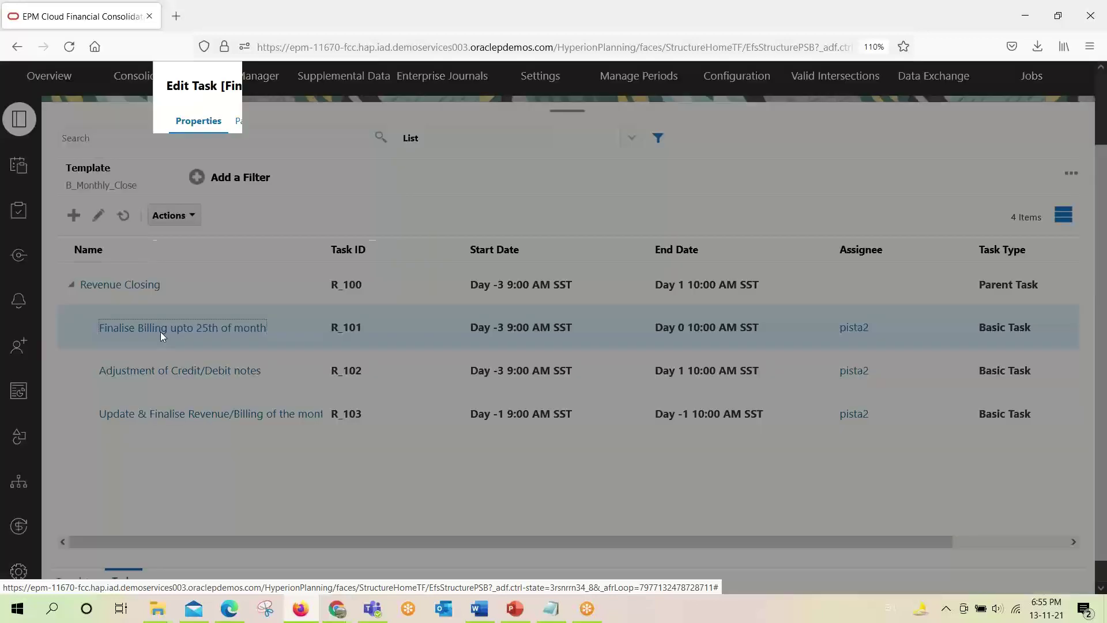
scroll(452, 470, up, 2)
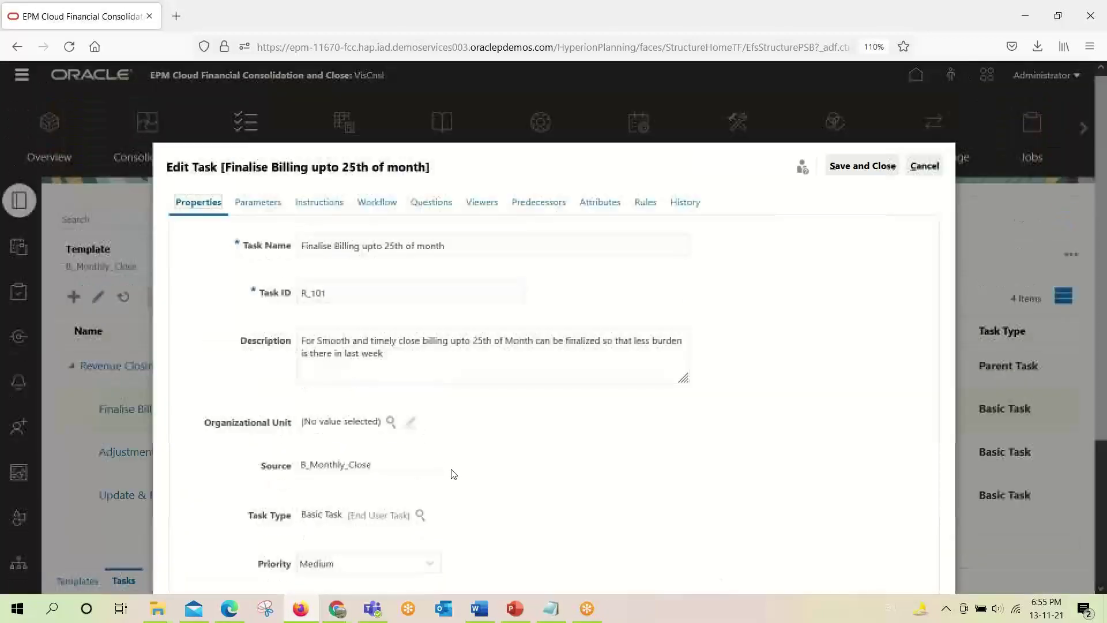
drag(387, 356, 304, 340)
click(498, 245)
drag(498, 245, 303, 248)
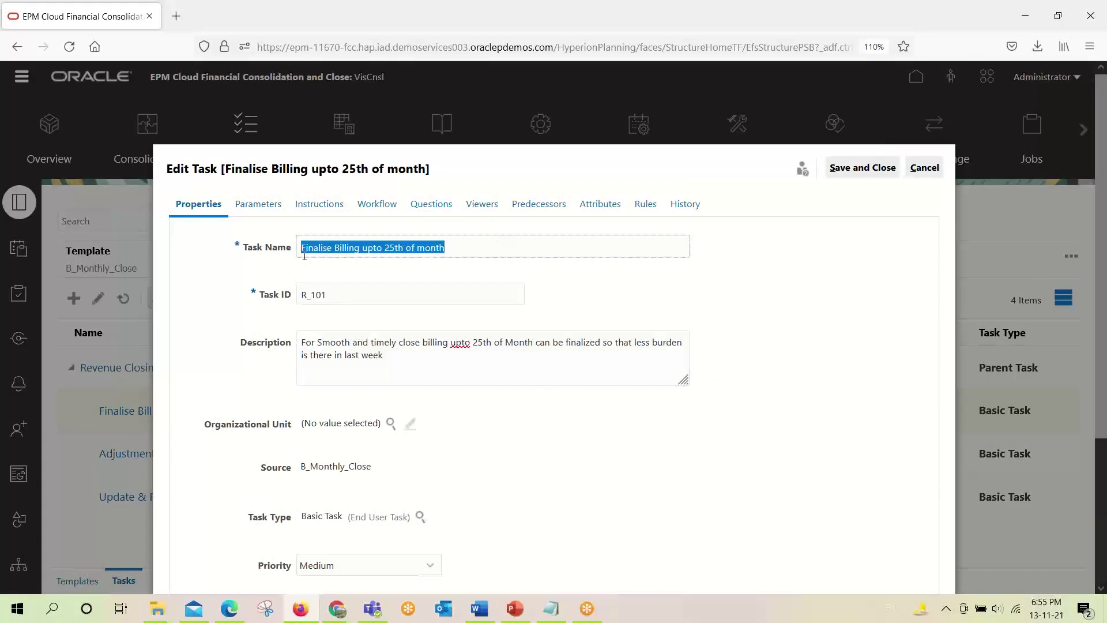
click(349, 301)
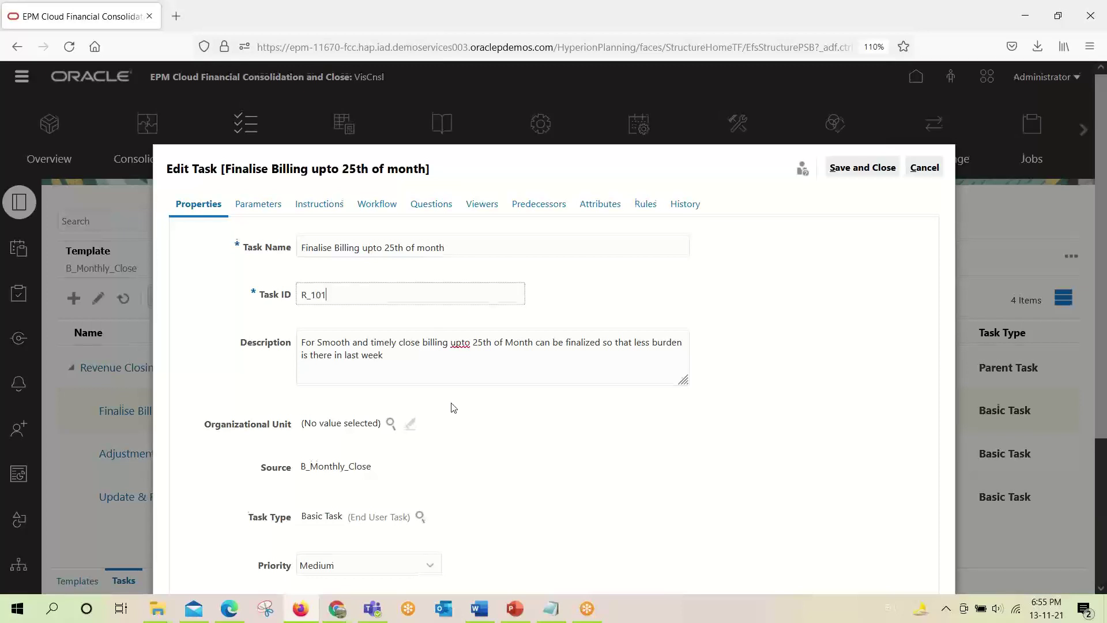
scroll(453, 408, down, 2)
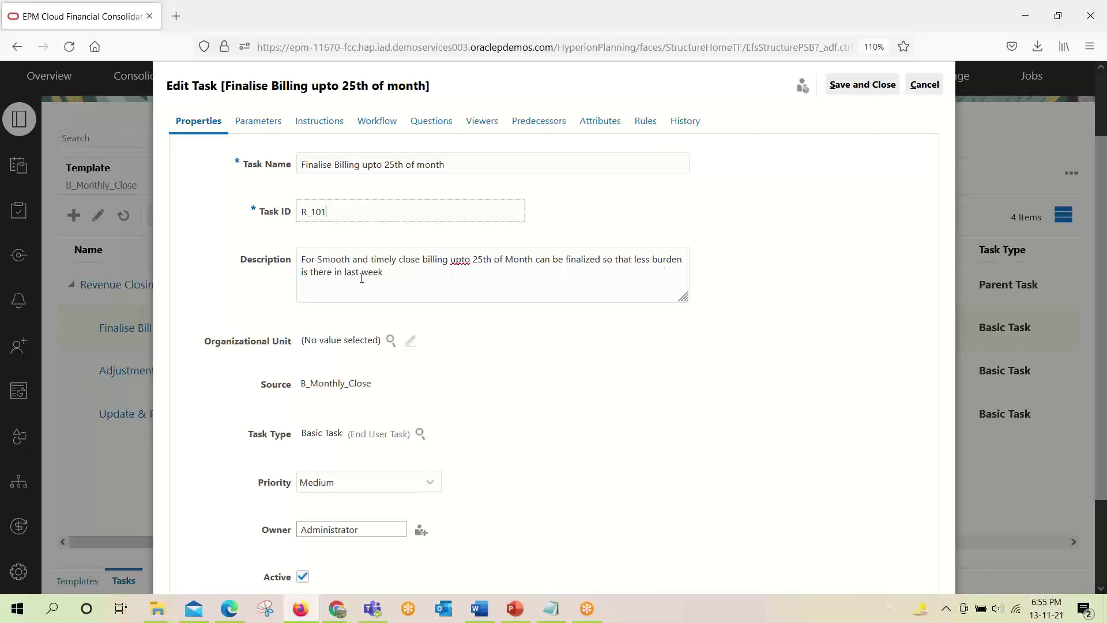
click(386, 273)
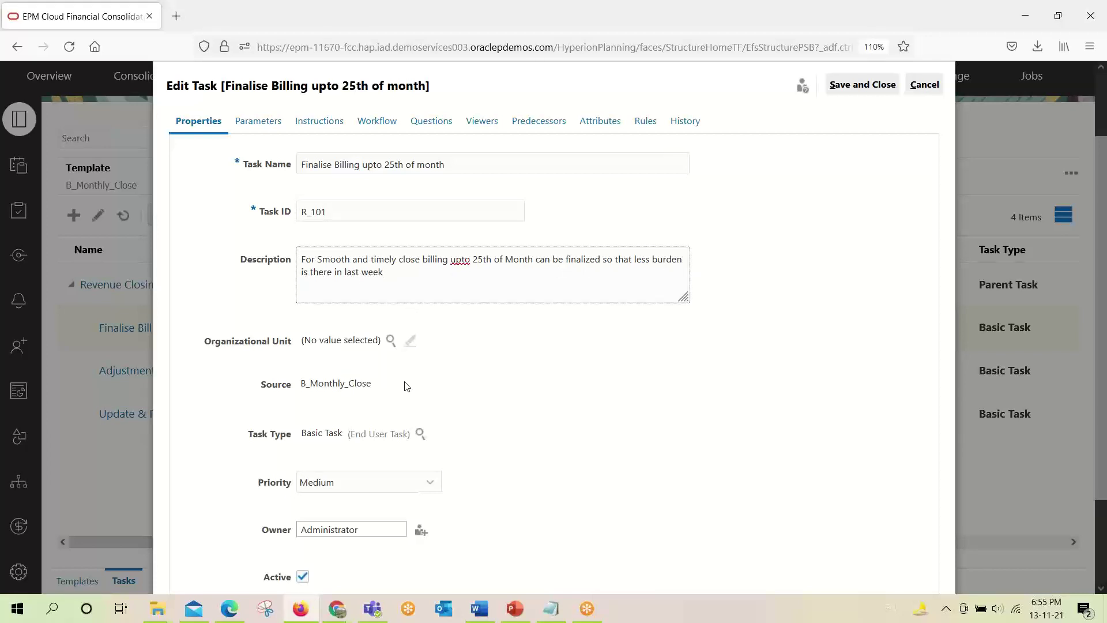
scroll(407, 386, down, 2)
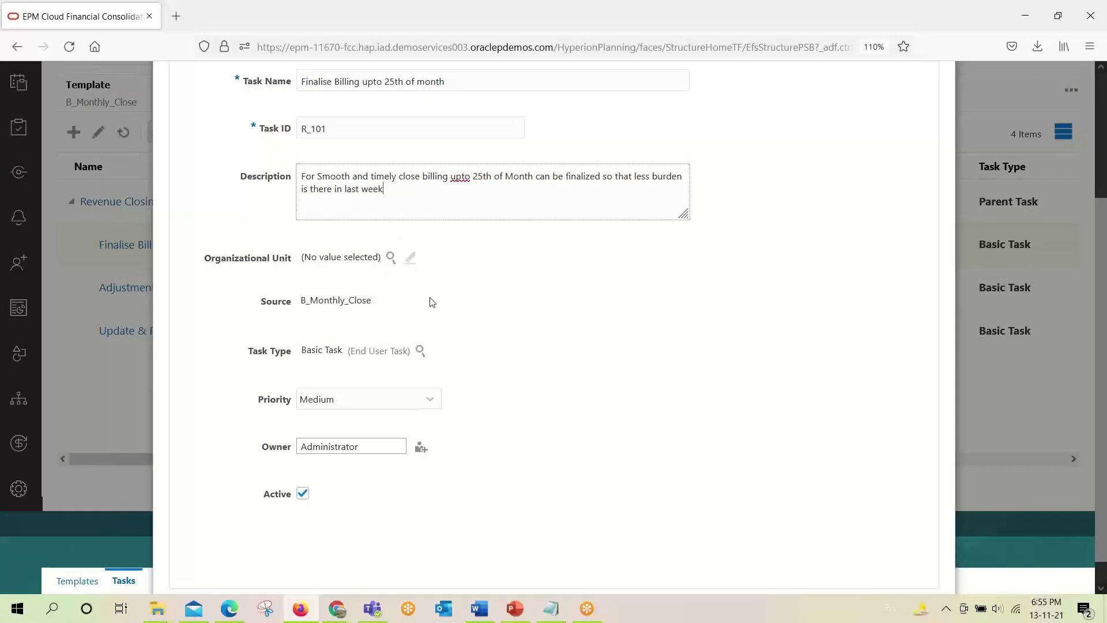
click(294, 312)
Leave the task type unchanged and set the task's Priority to High.
click(420, 351)
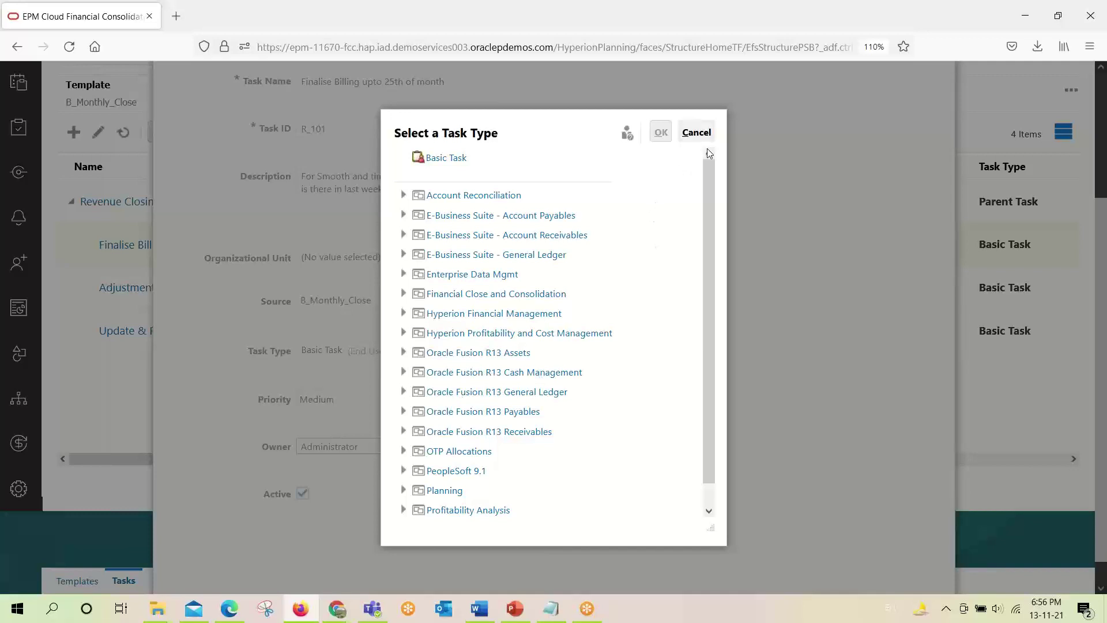
click(697, 132)
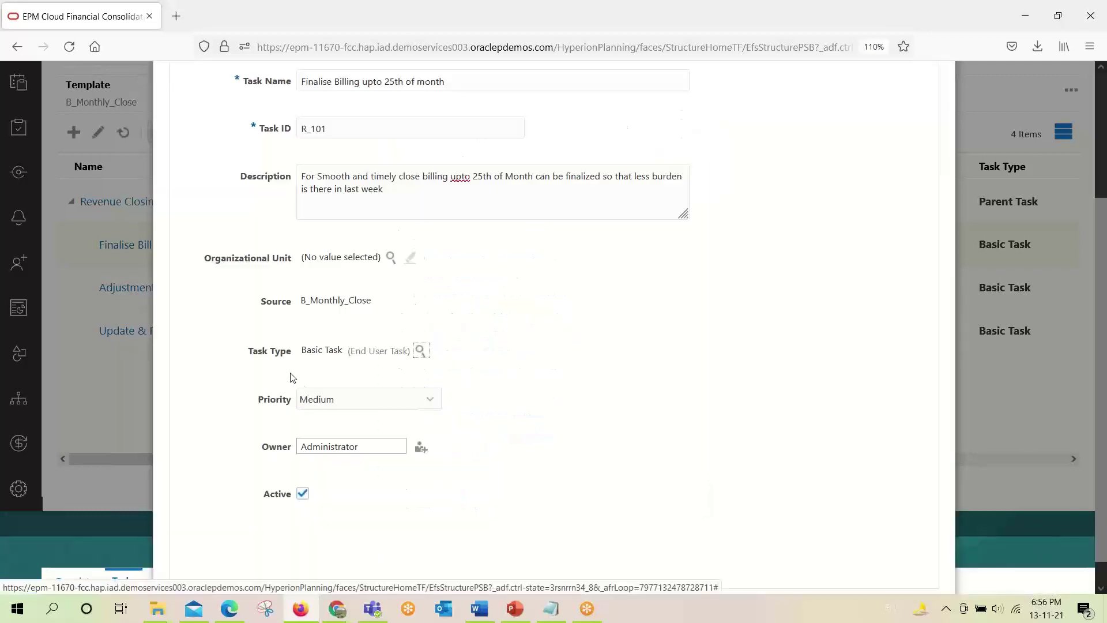
click(431, 400)
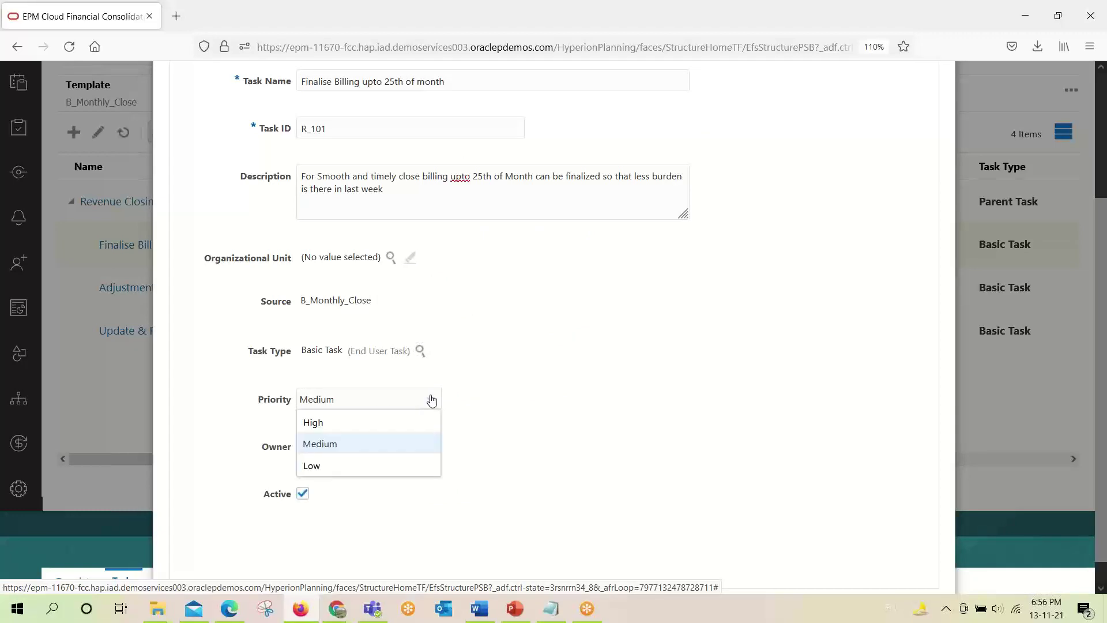
click(352, 429)
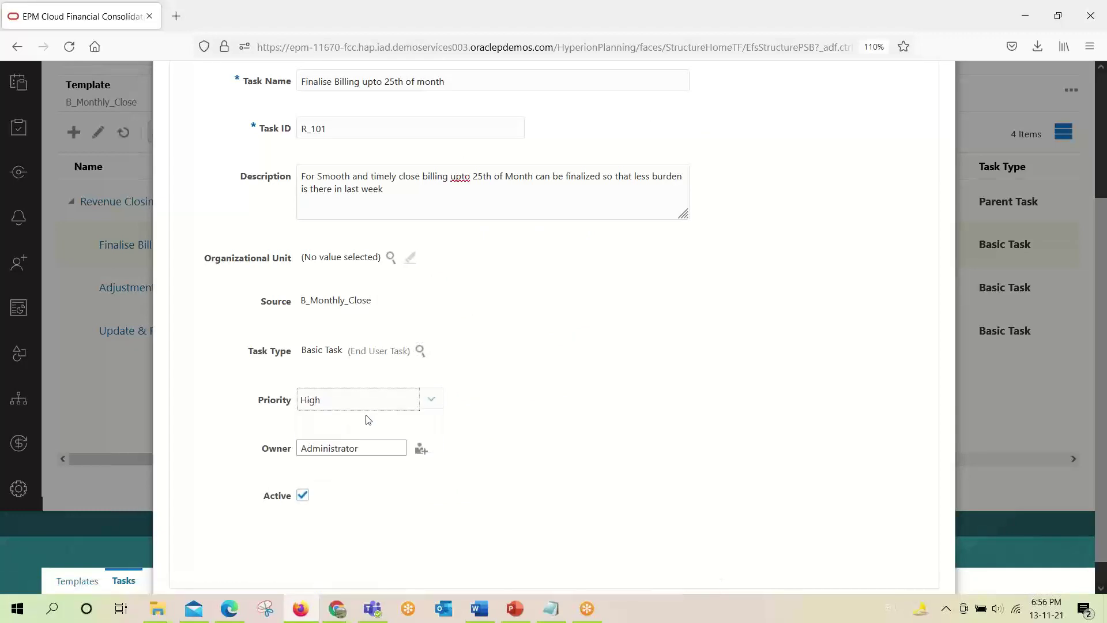
click(427, 399)
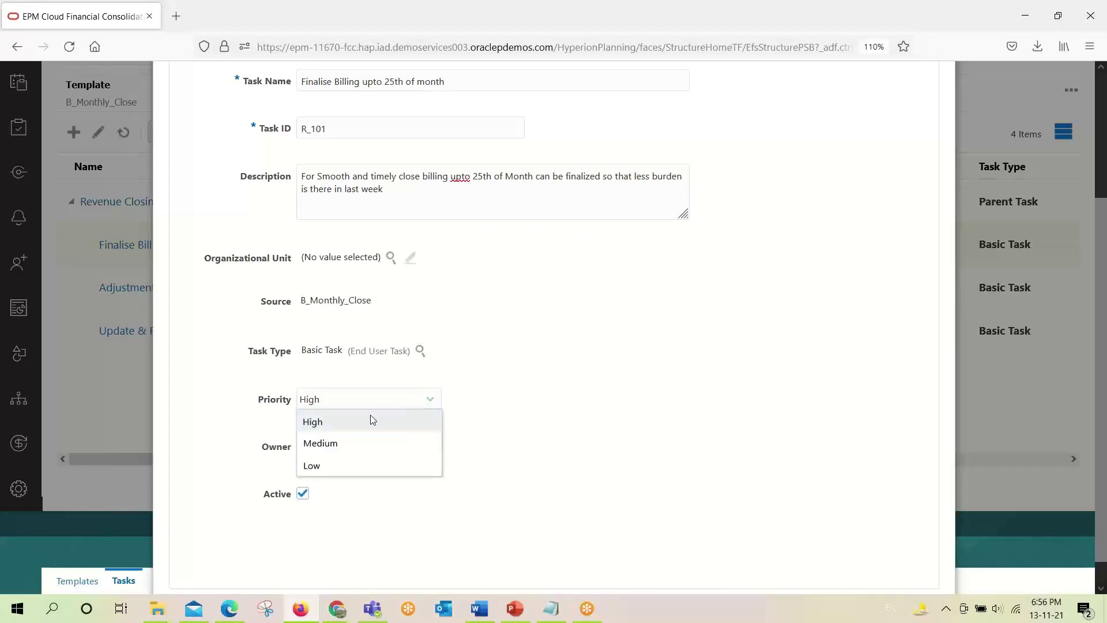
click(352, 430)
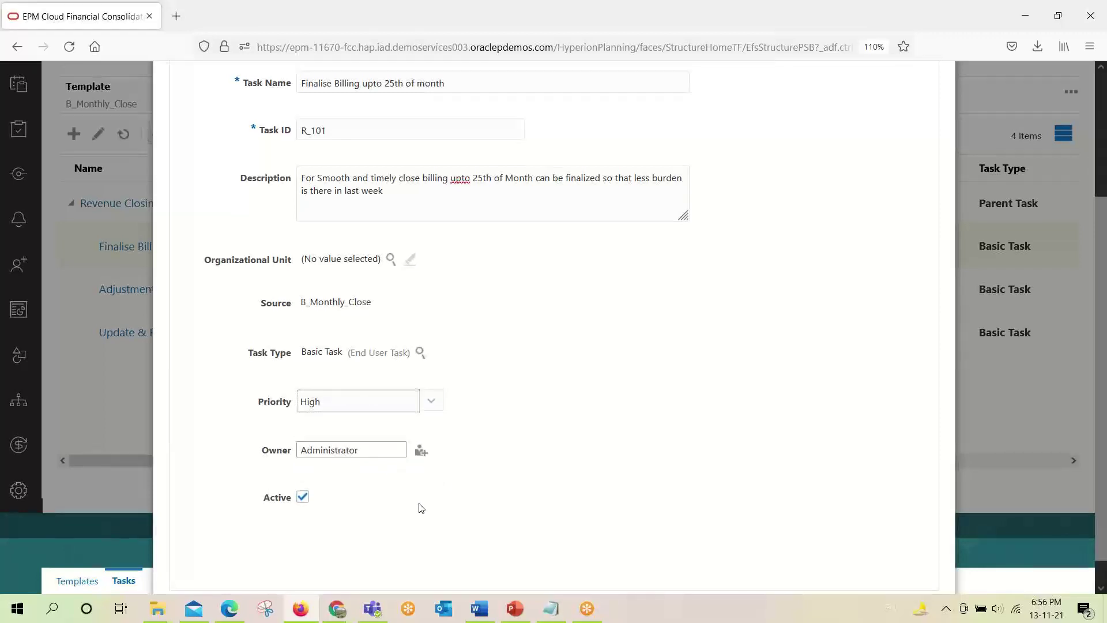
scroll(421, 507, up, 3)
click(257, 205)
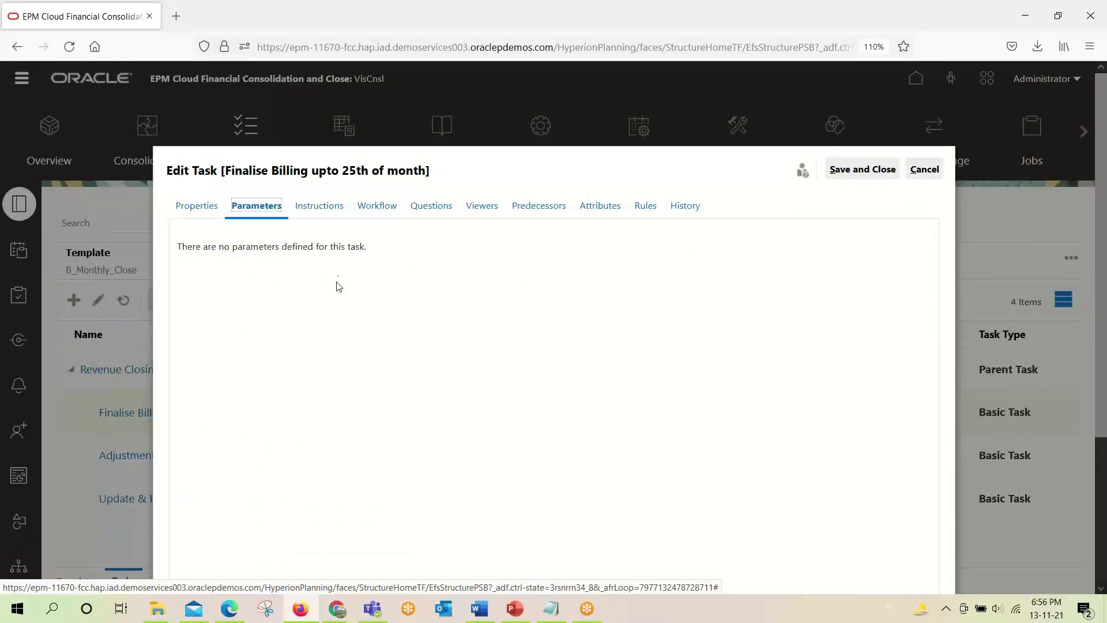
Review the task and template instructions on the task's Instructions tab.
click(321, 206)
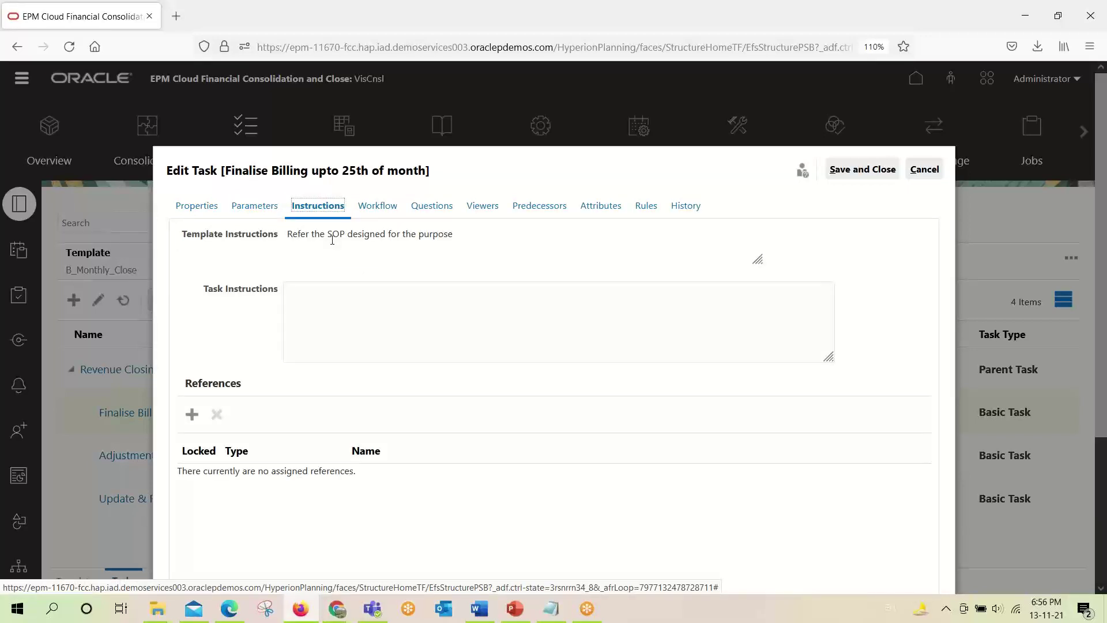
click(339, 315)
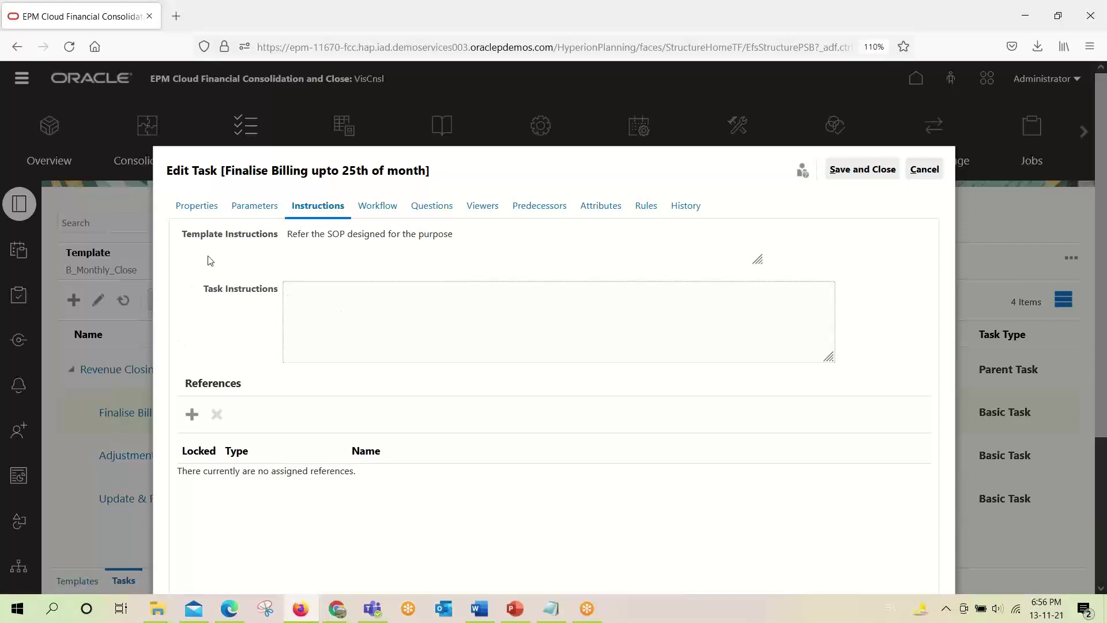
click(290, 235)
drag(289, 236, 460, 233)
click(320, 315)
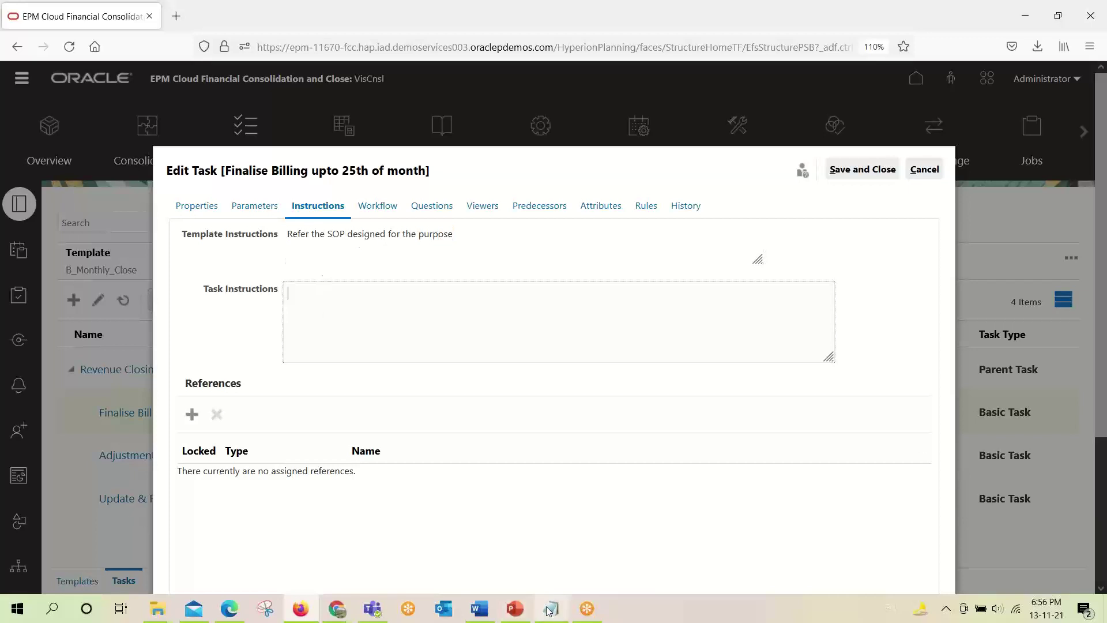
Copy the billing-figure question from the Presentation_Tasks_List notes, then cancel adding a reference.
click(563, 611)
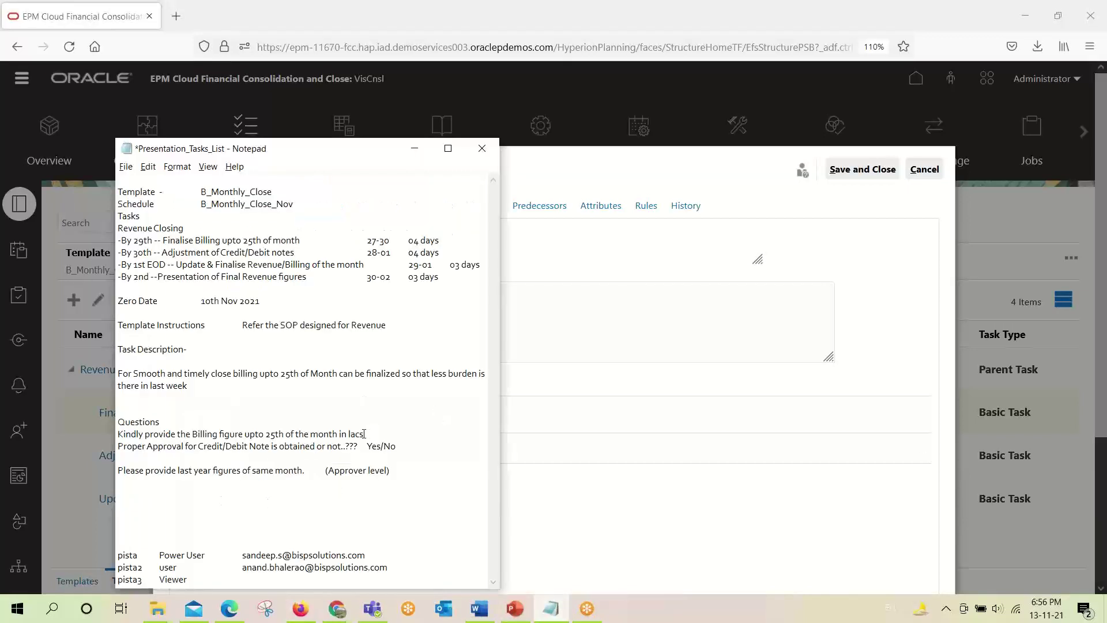
drag(364, 434, 120, 435)
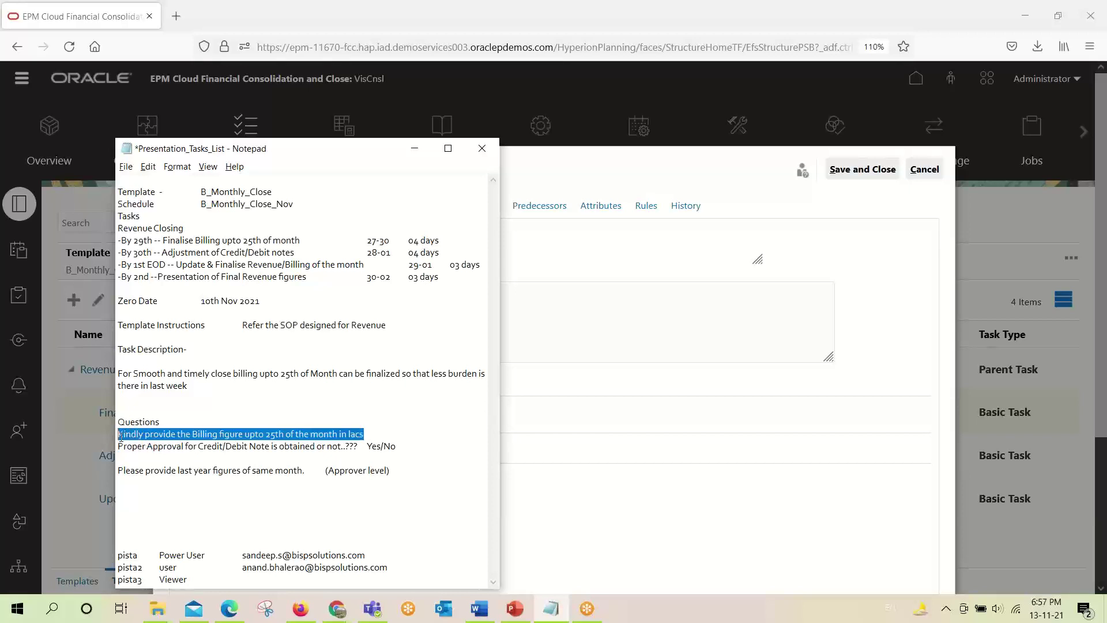
right_click(119, 437)
key(alt+Tab)
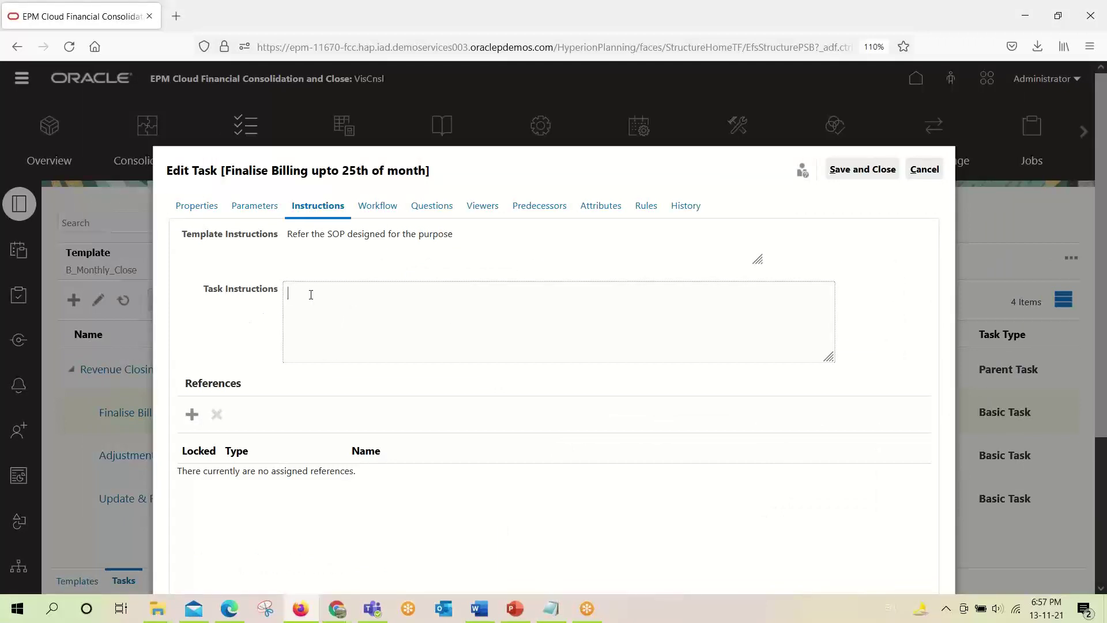
click(191, 415)
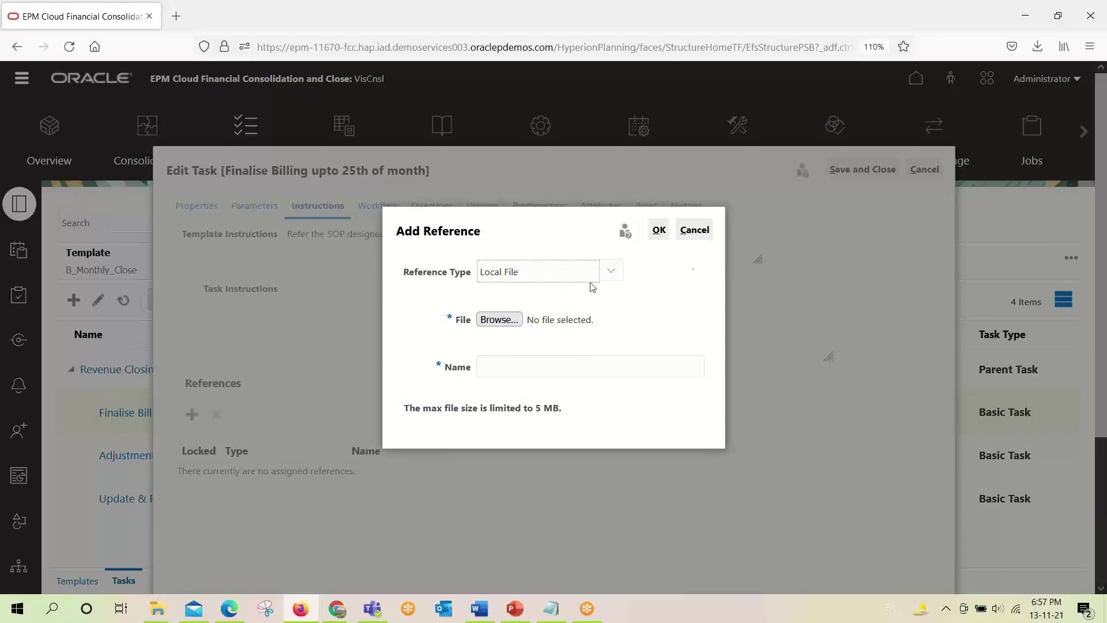
click(686, 234)
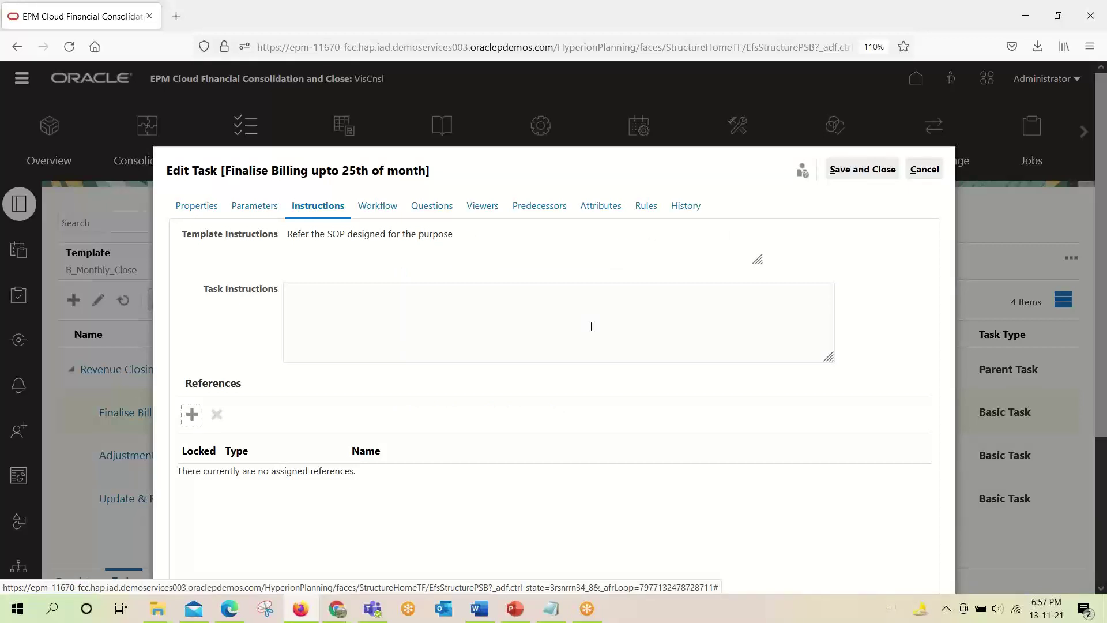
click(366, 208)
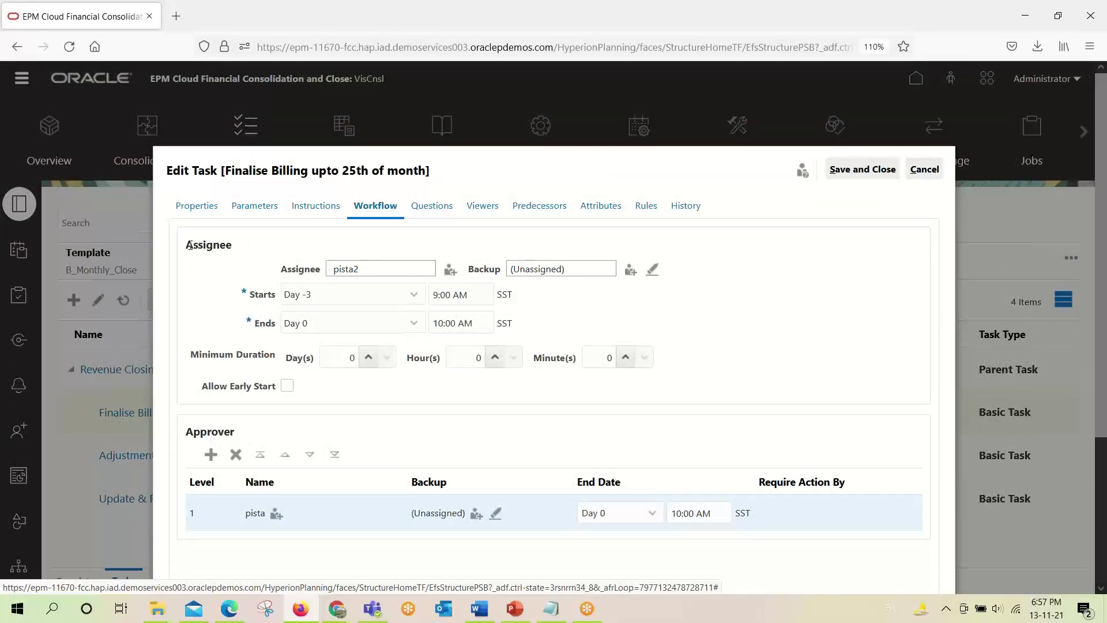
drag(186, 245, 225, 252)
click(372, 276)
click(451, 271)
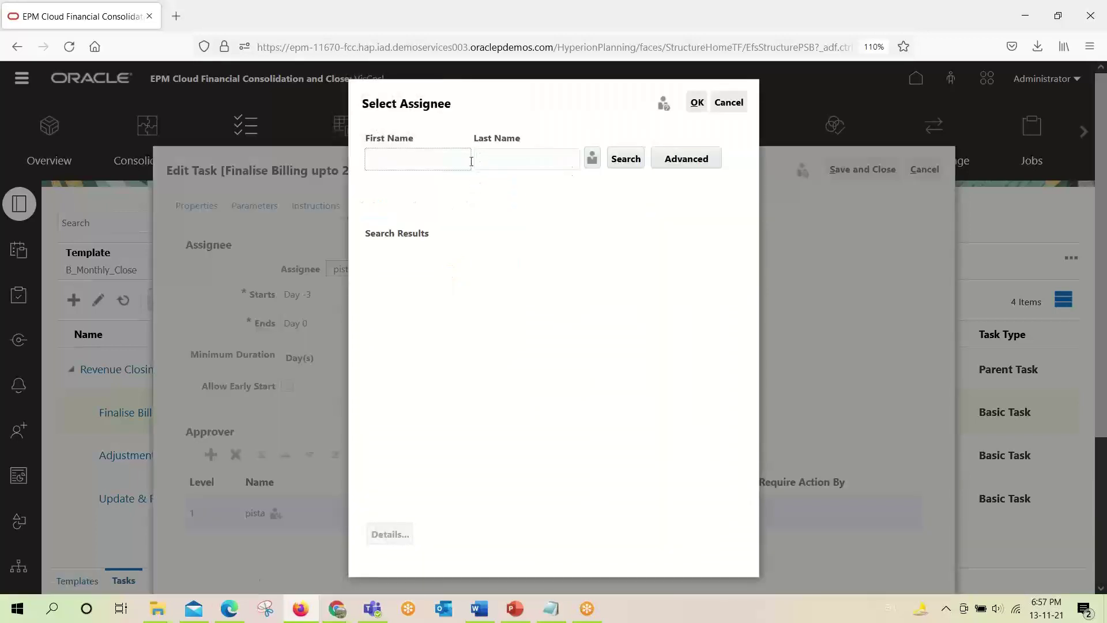
click(626, 165)
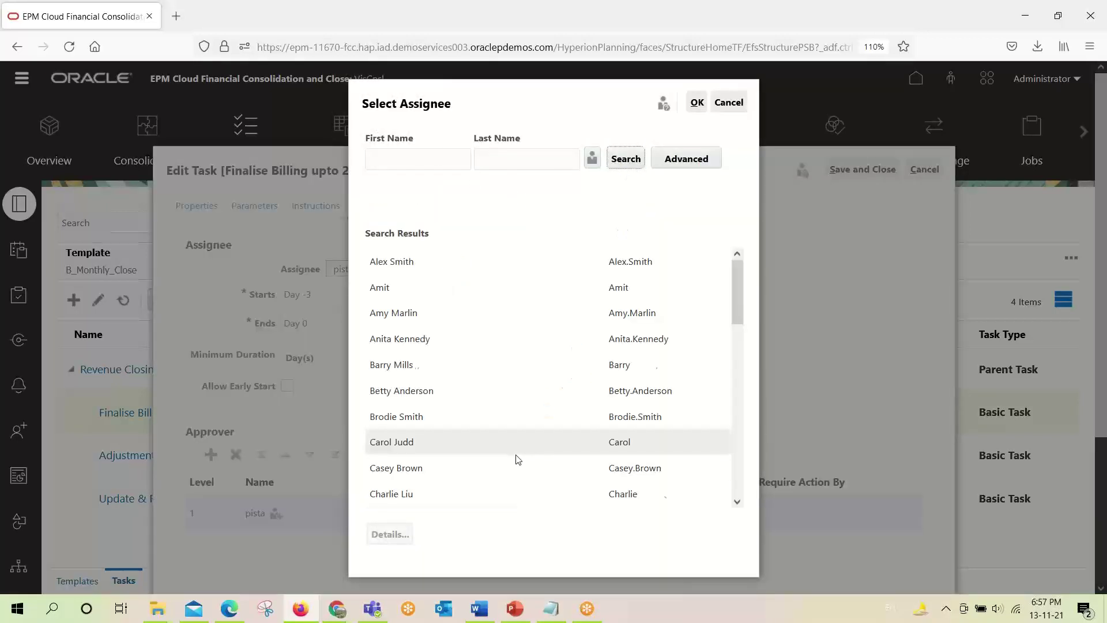
scroll(516, 455, down, 10)
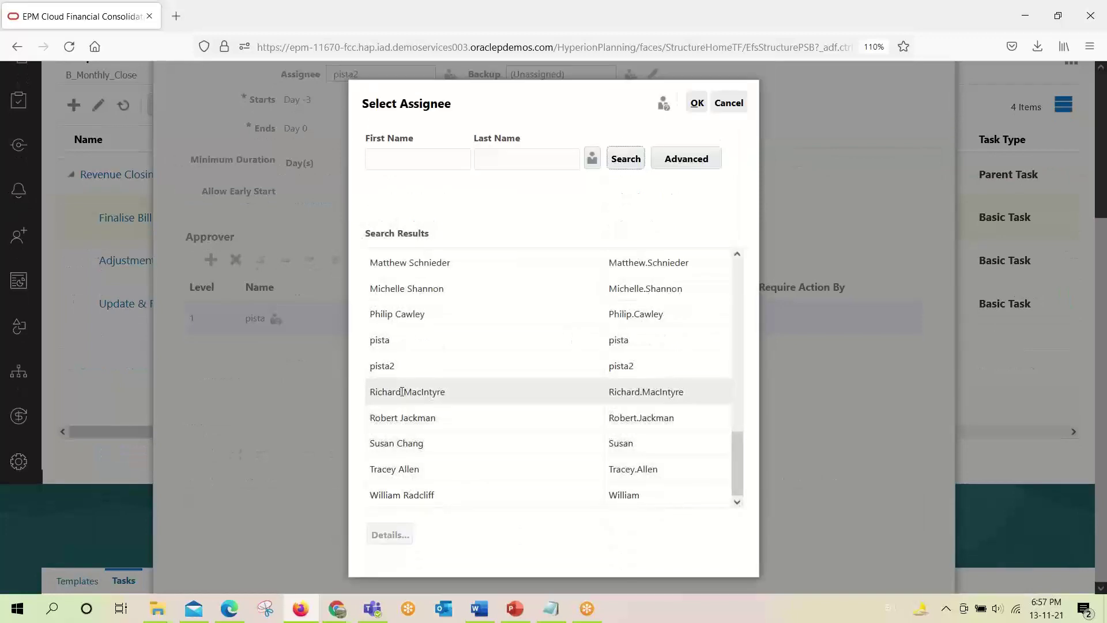
click(395, 367)
click(697, 105)
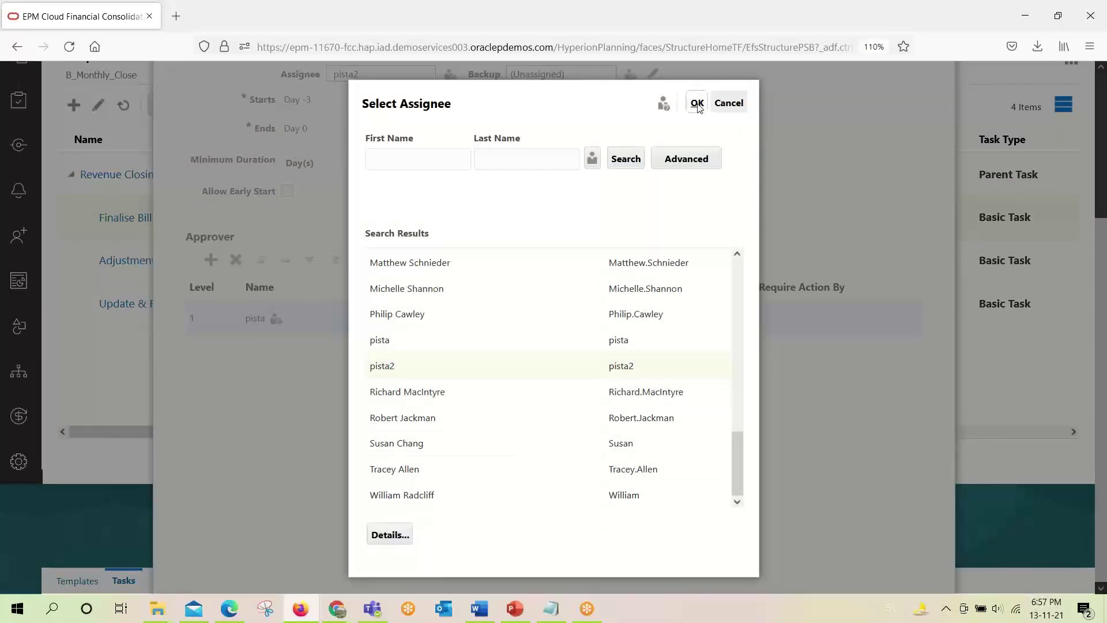
scroll(499, 249, up, 3)
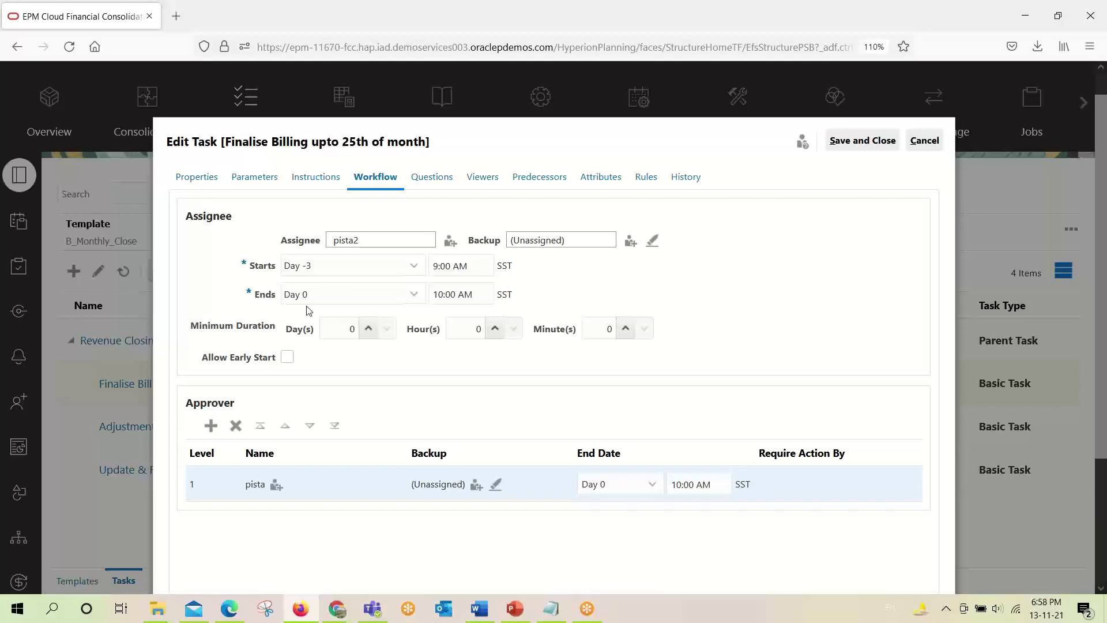
scroll(309, 312, down, 2)
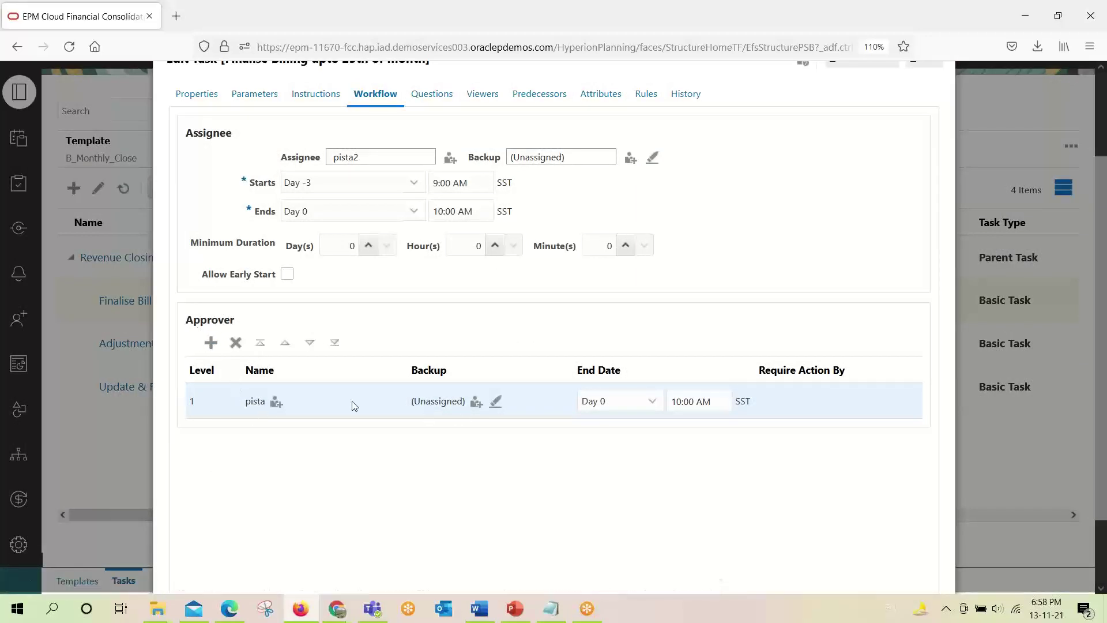
click(277, 402)
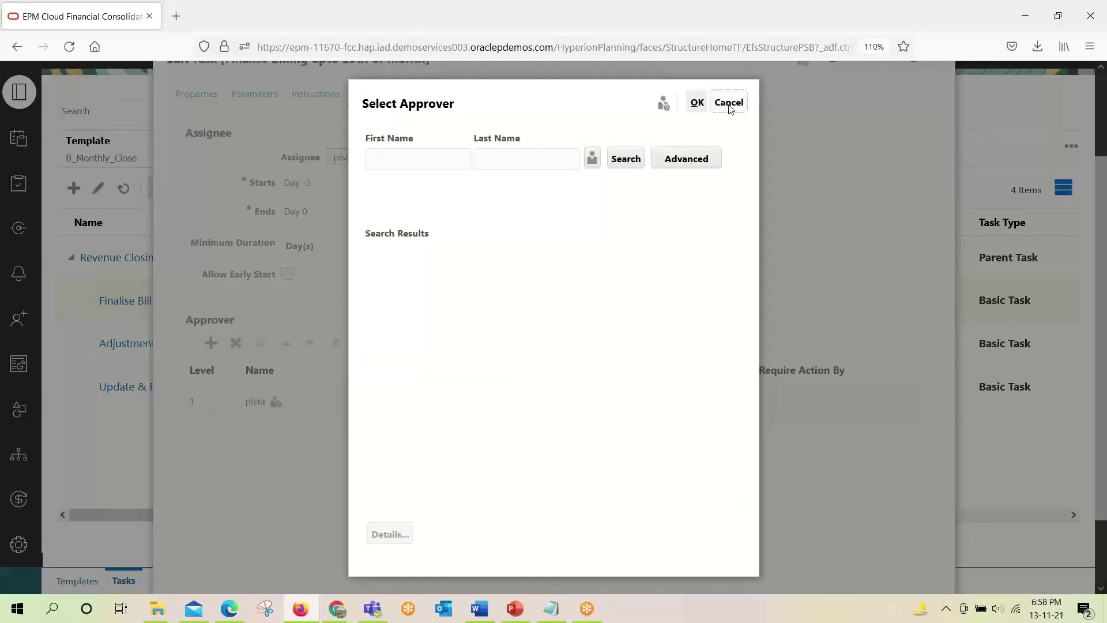
click(728, 104)
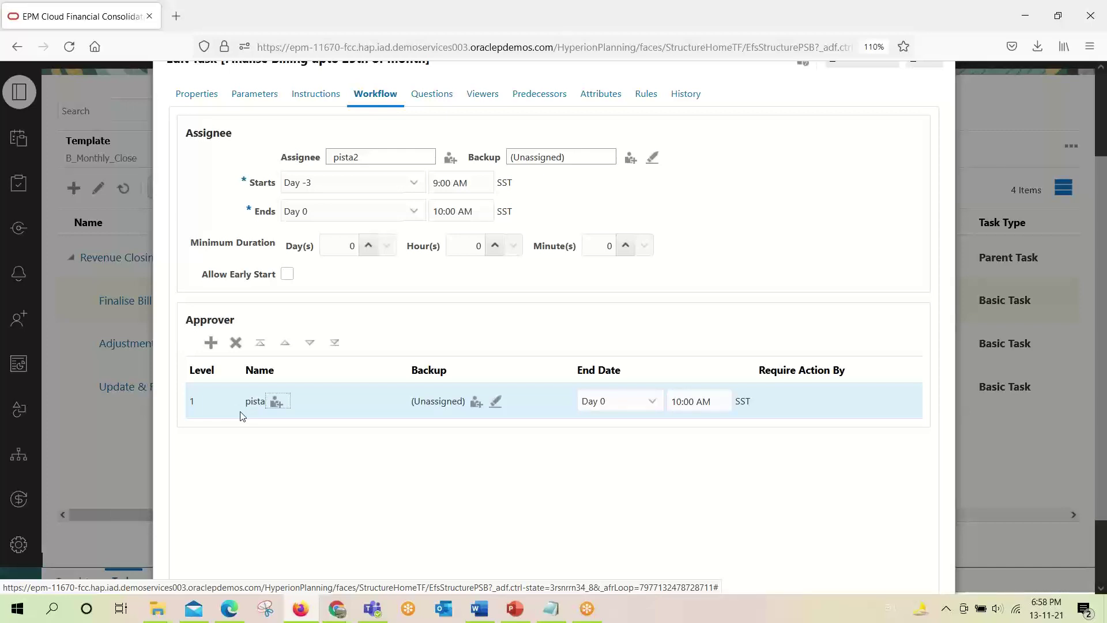
scroll(241, 417, up, 3)
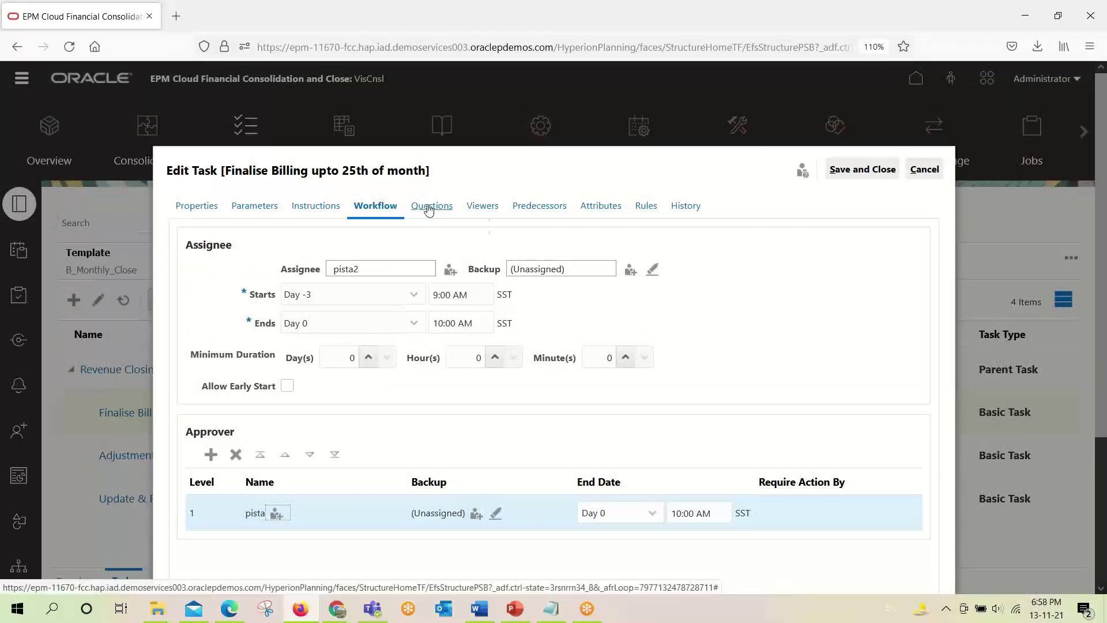
Review the task's Questions, Viewers, Predecessors, Attributes, Rules and History tabs.
click(429, 207)
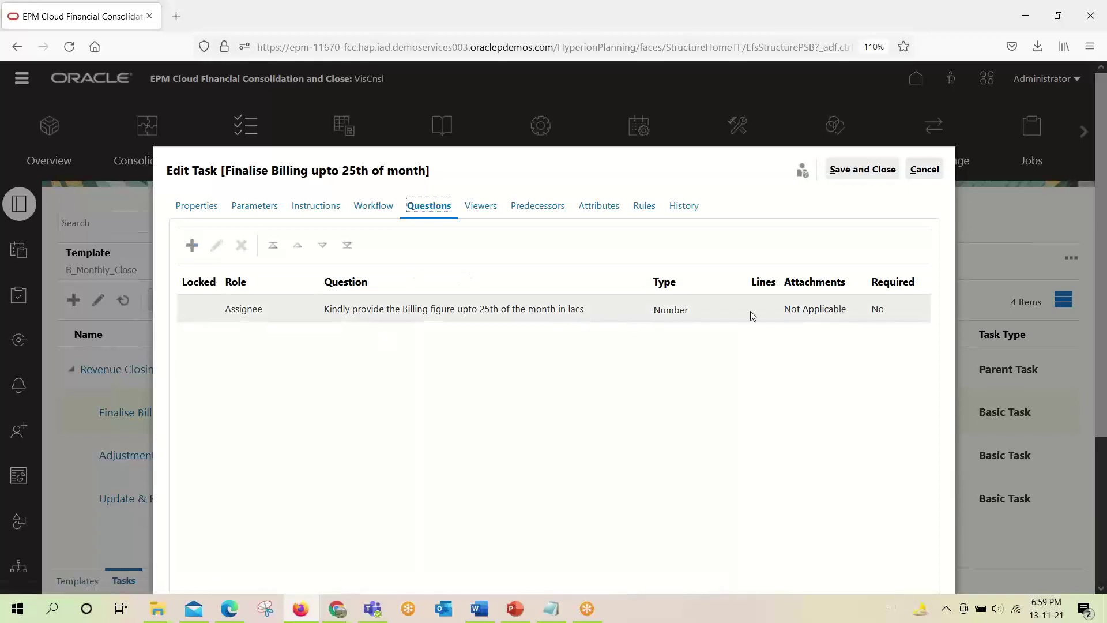
click(480, 206)
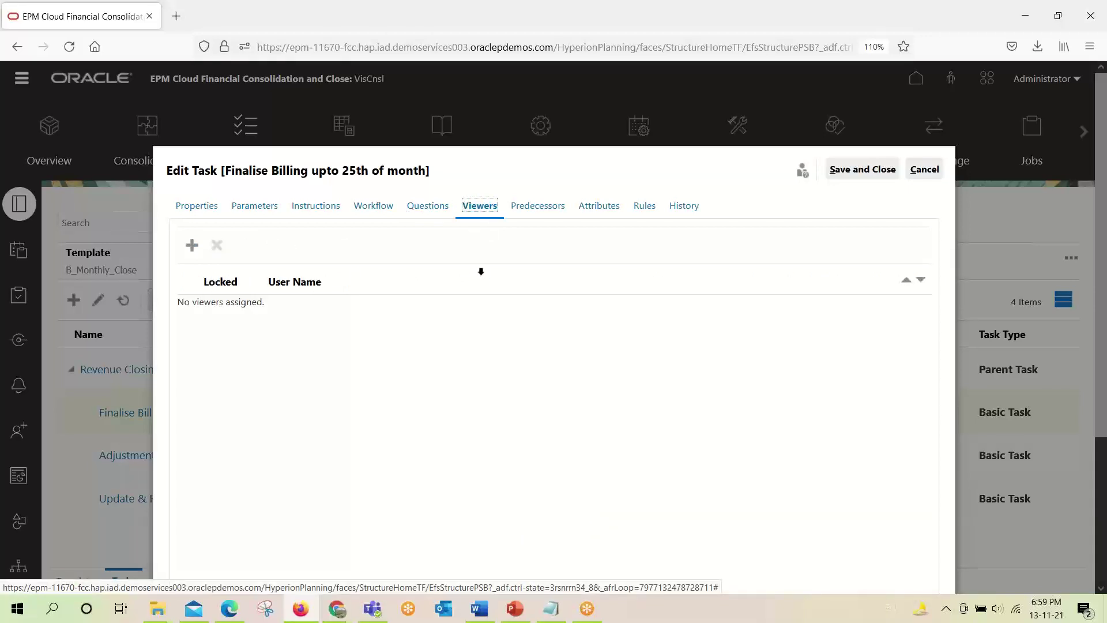
click(533, 208)
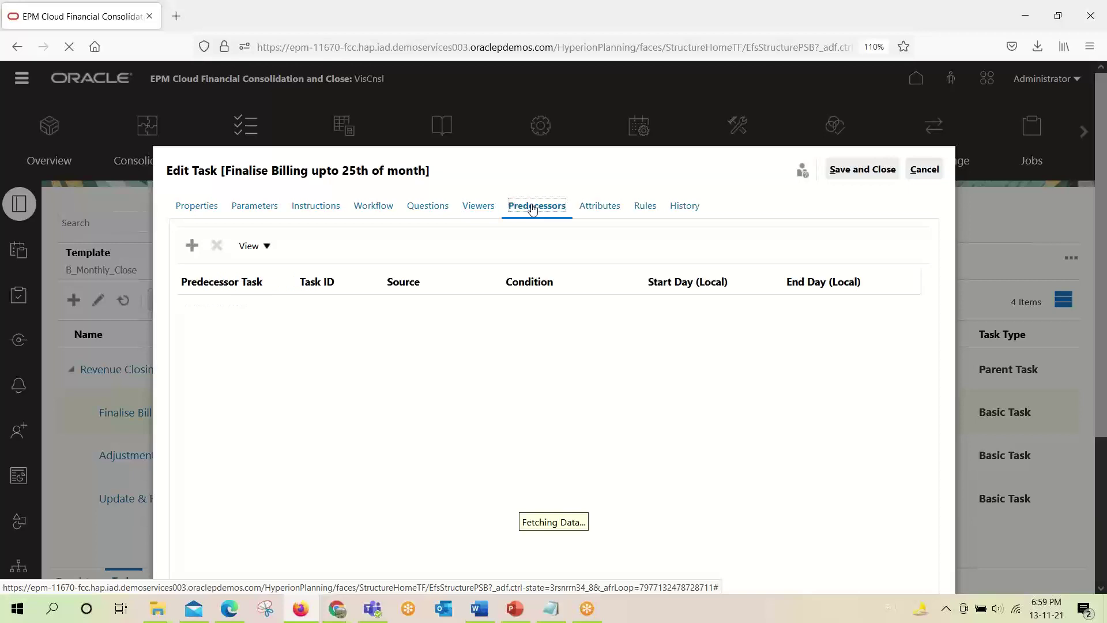
click(599, 212)
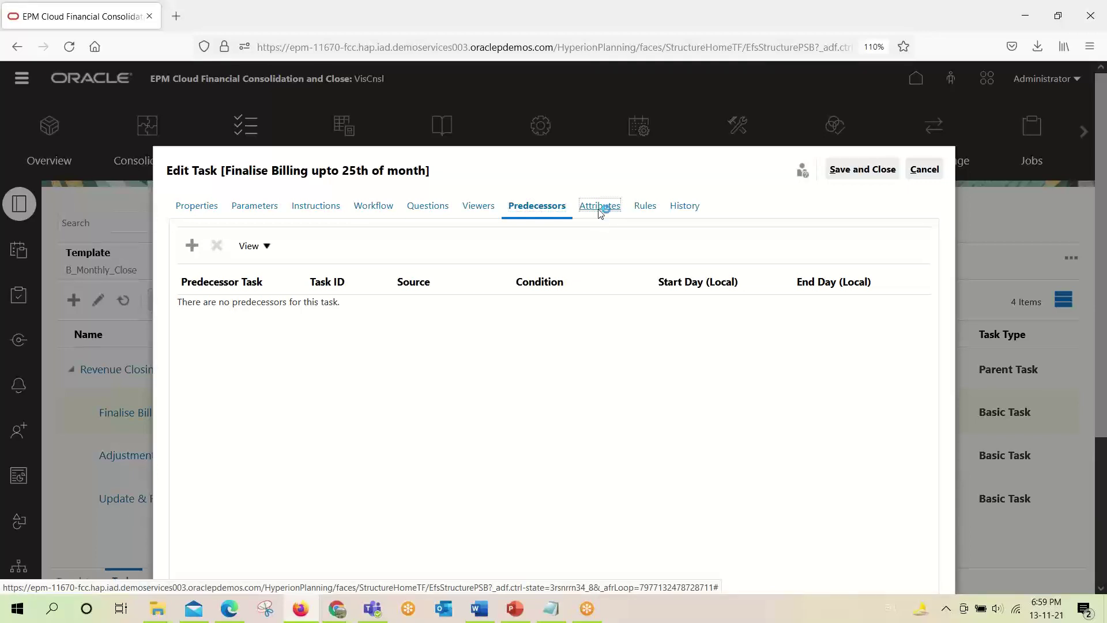
click(647, 208)
click(684, 208)
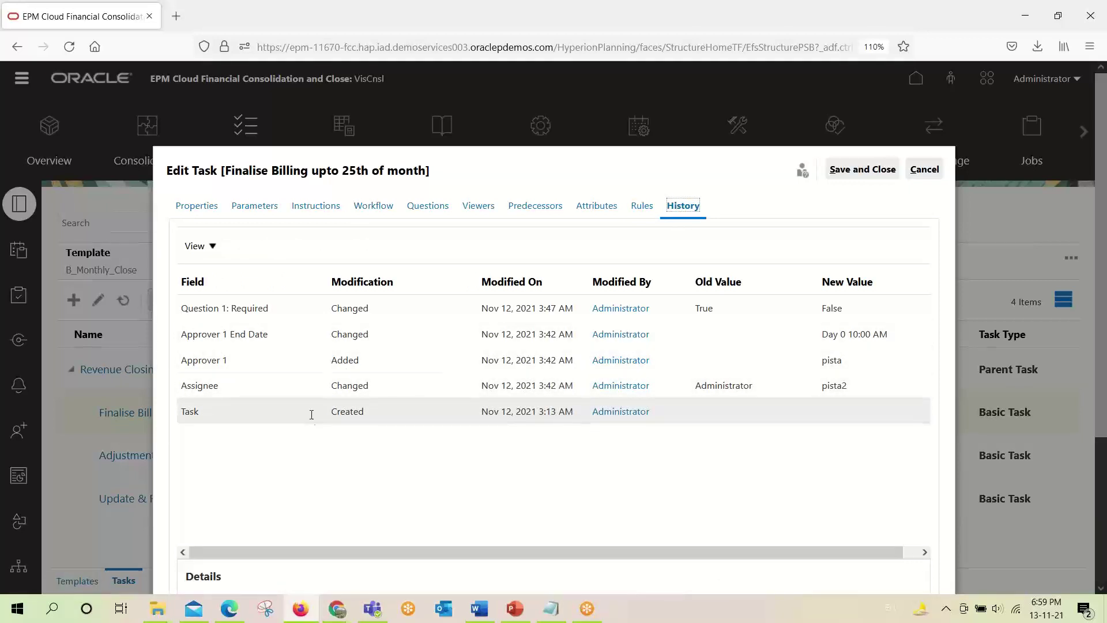
Save and close Finalise Billing, then start a new task in B_Monthly_Close.
click(862, 170)
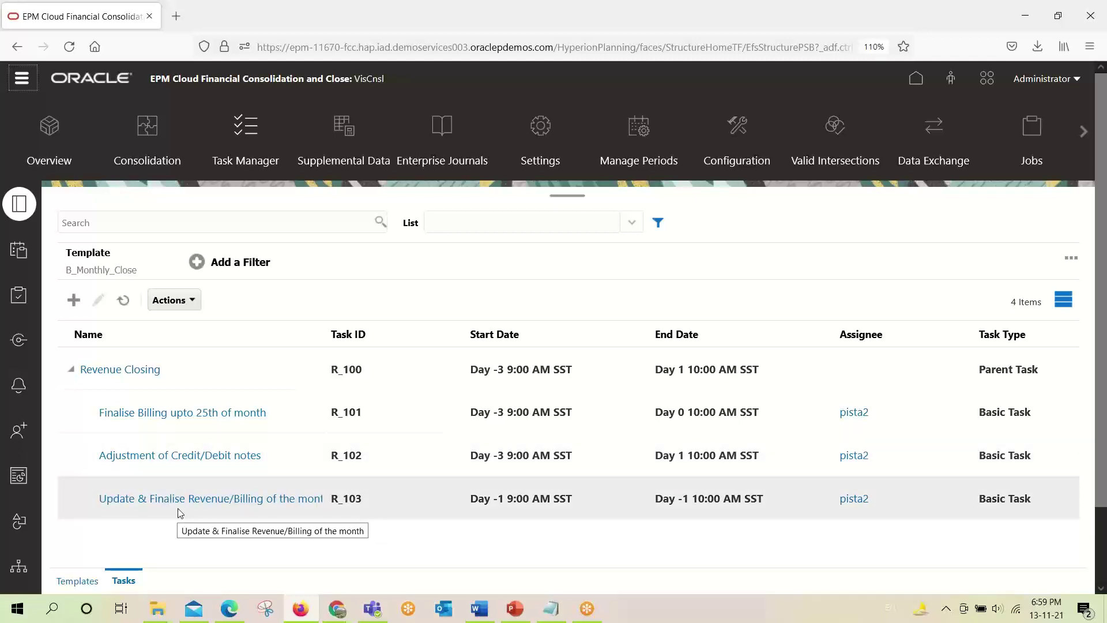
scroll(346, 478, down, 2)
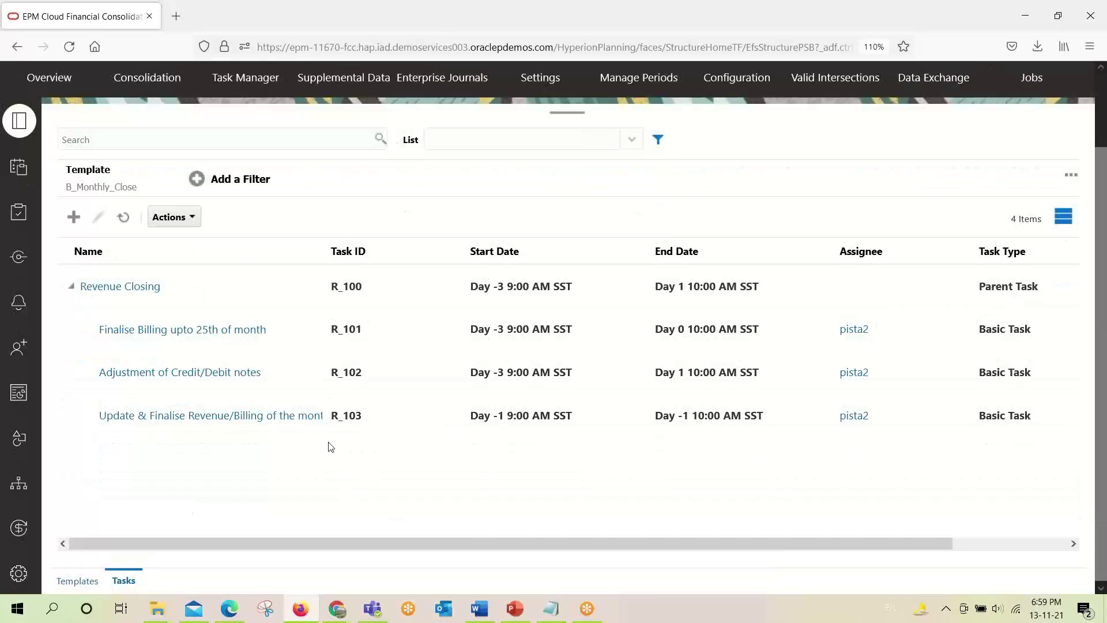
click(70, 218)
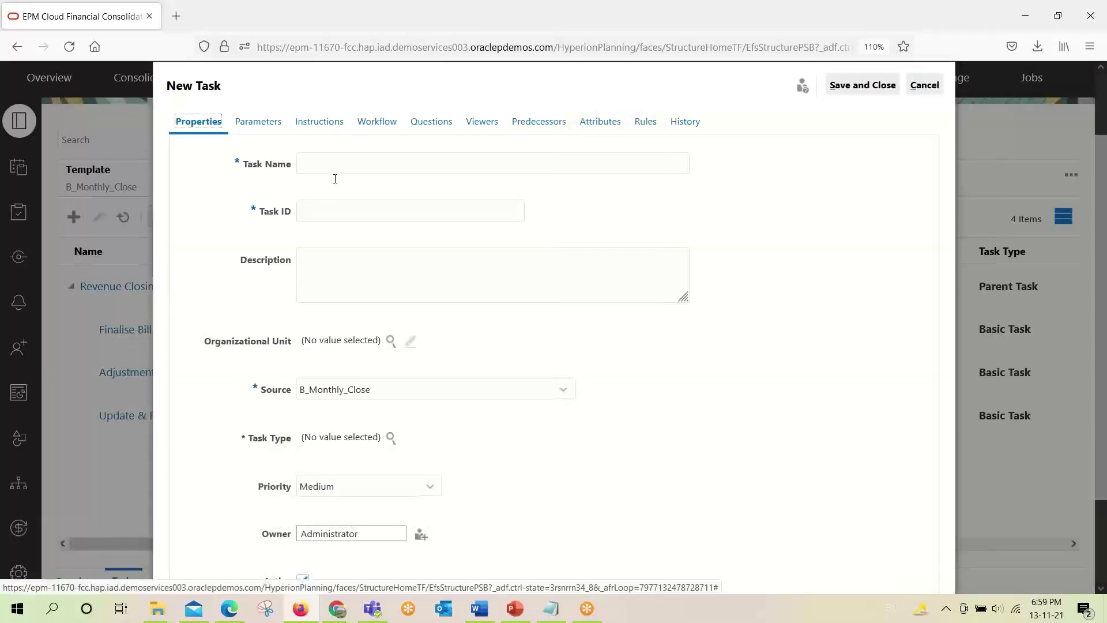
Paste 'Presentation of Final Revenue figures' from the notes as Task Name and enter Task ID R_104.
click(550, 608)
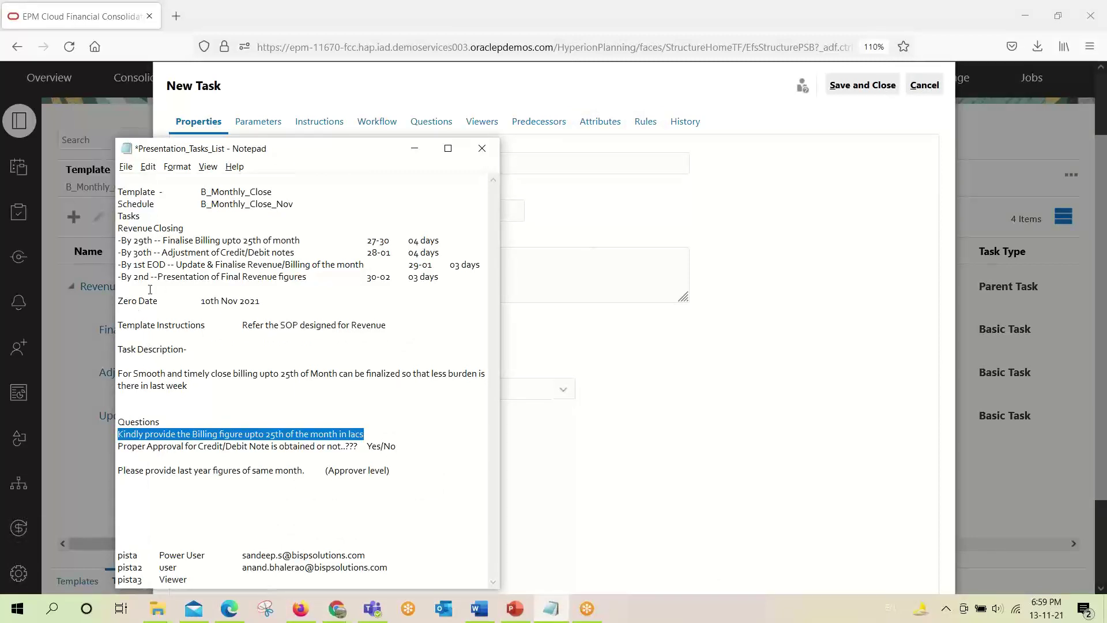
drag(158, 279, 308, 277)
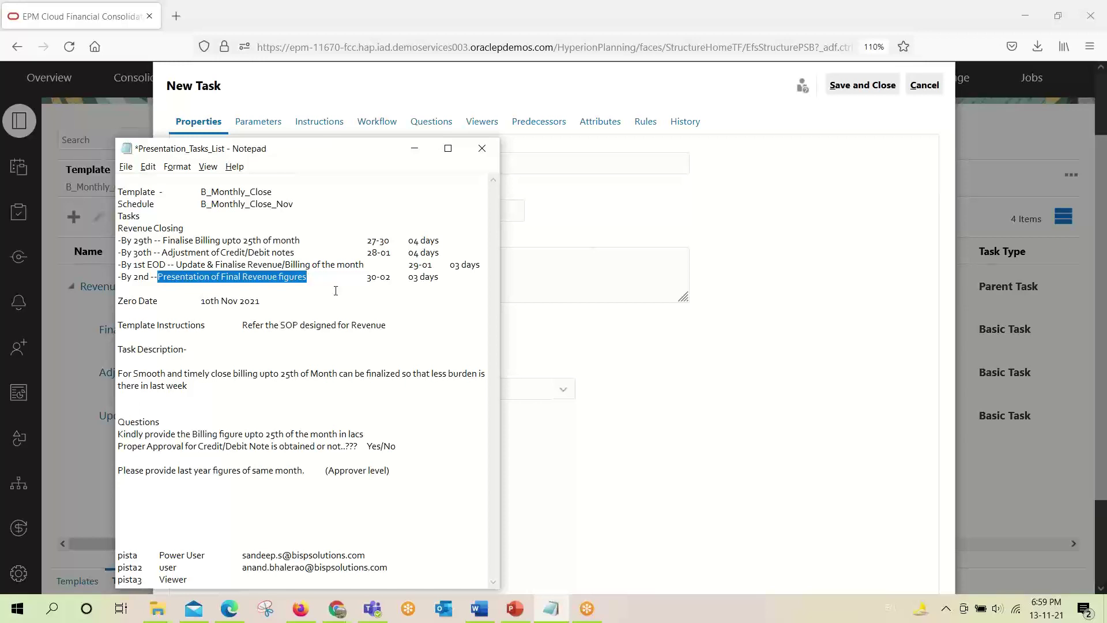
key(ctrl+c)
key(alt+Tab)
key(ctrl+v)
key(Tab)
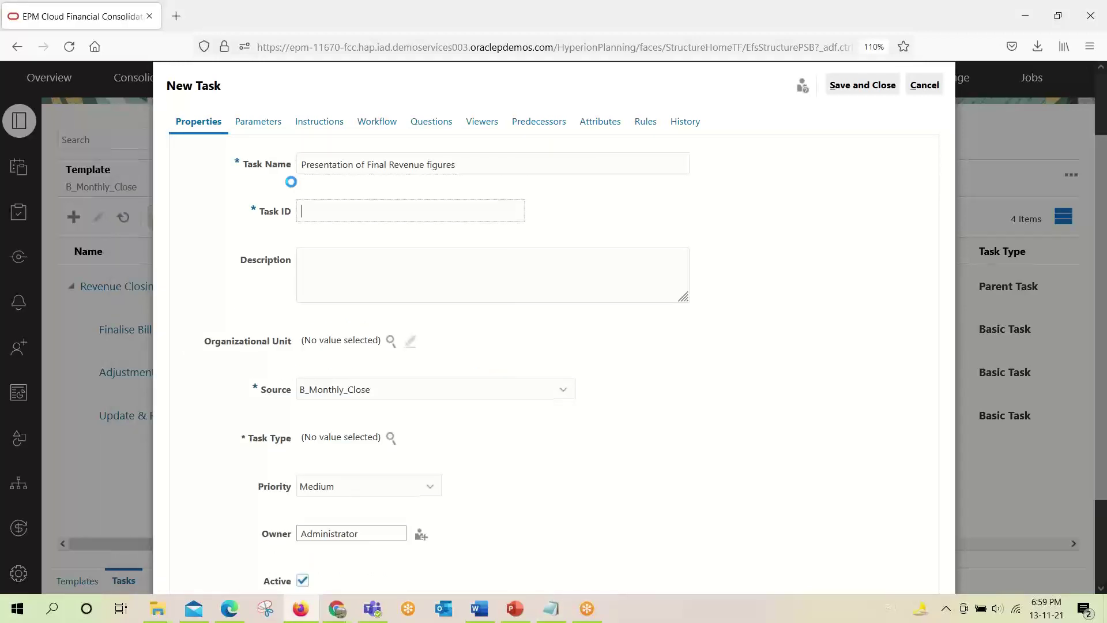
text(R_104)
key(Tab)
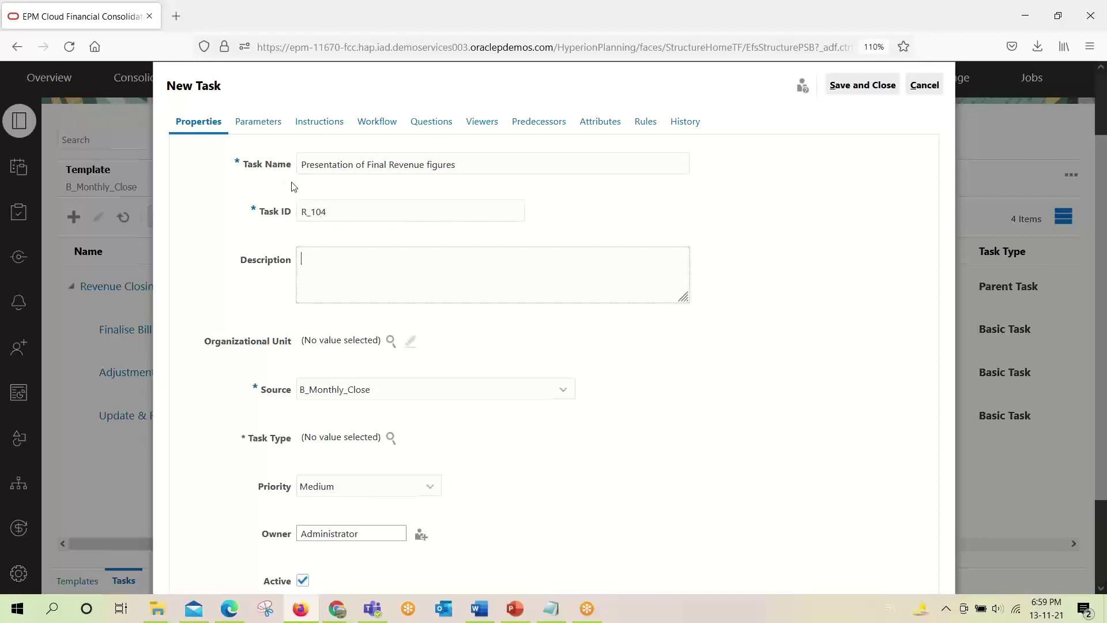
Enter a description asking for the details in PPT.
key(alt+Tab)
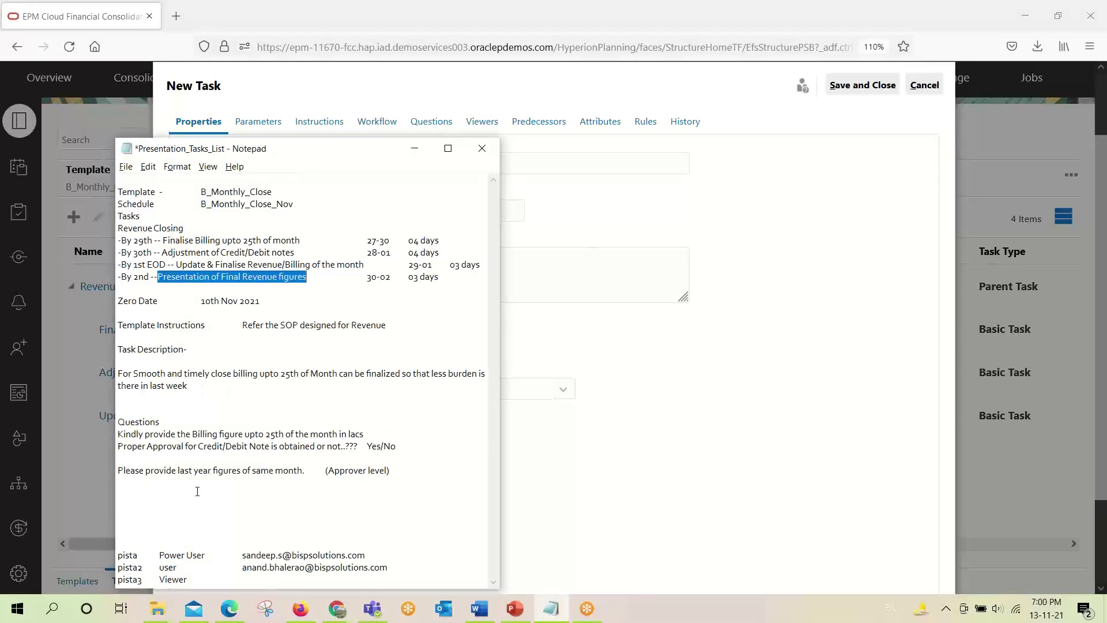
key(alt+Tab)
key(ctrl+v)
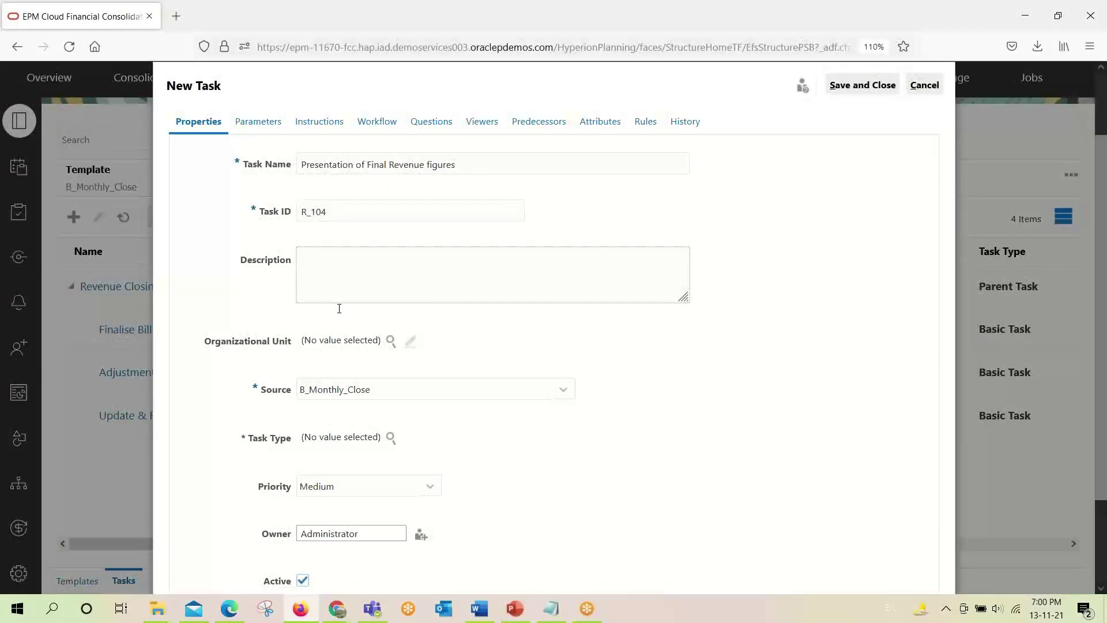
text(Please provide the details in PPT)
drag(436, 260, 286, 263)
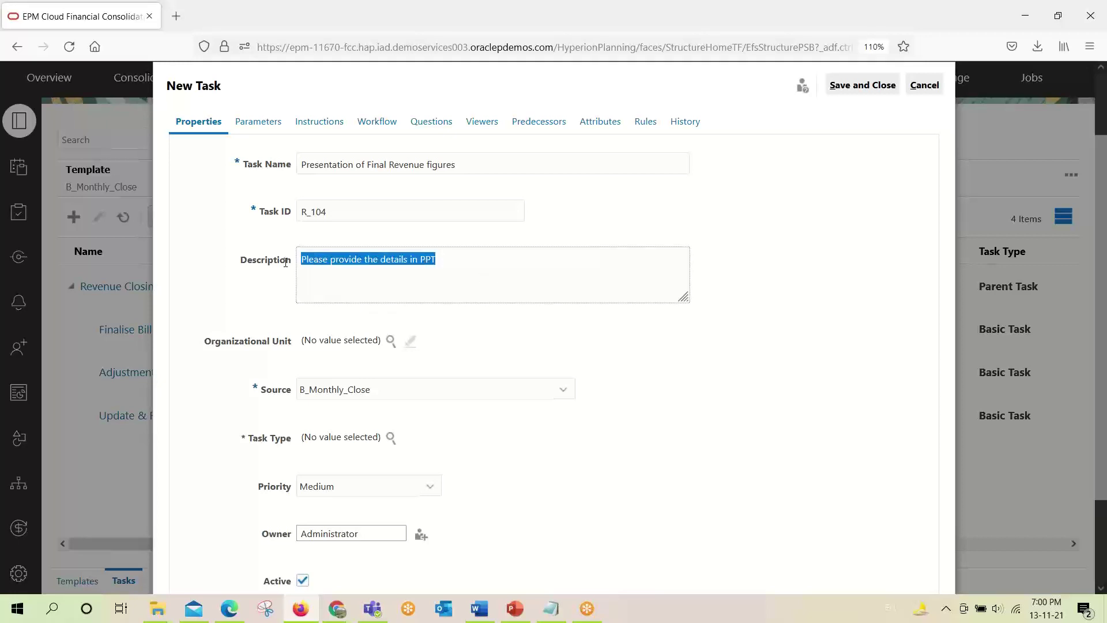
click(372, 294)
Keep B_Monthly_Close as the source and set the task type to Basic Task.
scroll(358, 368, down, 2)
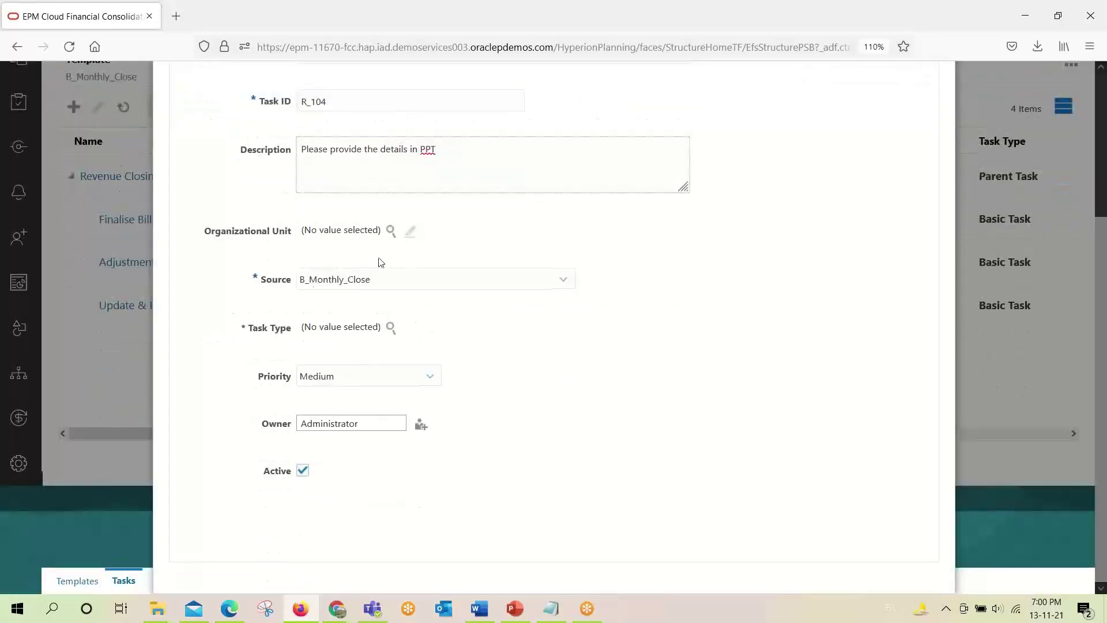
click(354, 285)
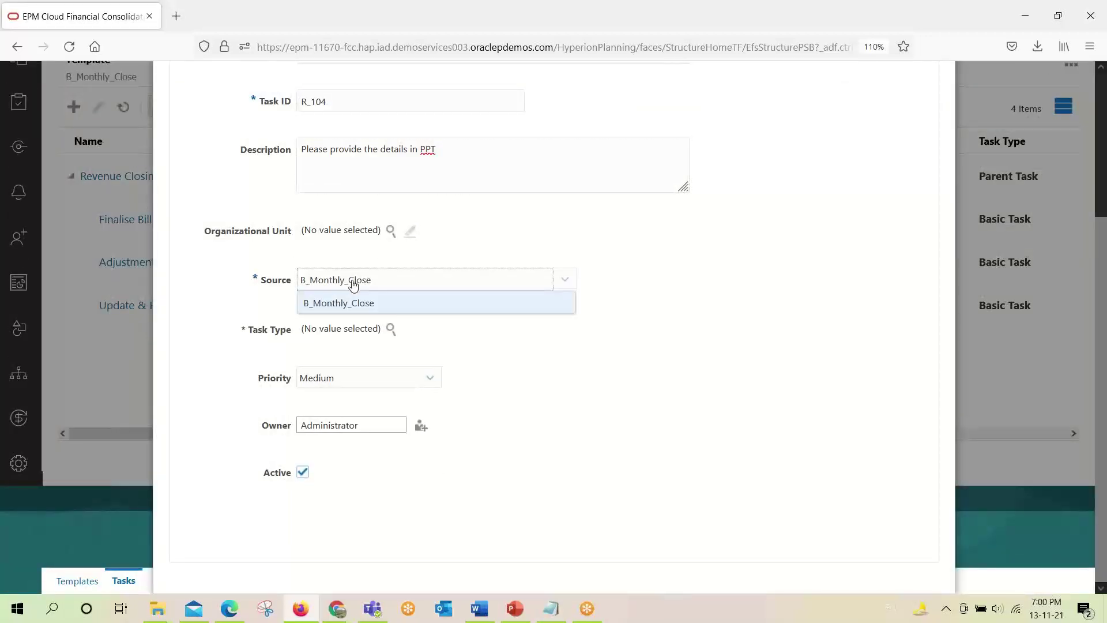
click(349, 284)
scroll(522, 391, up, 3)
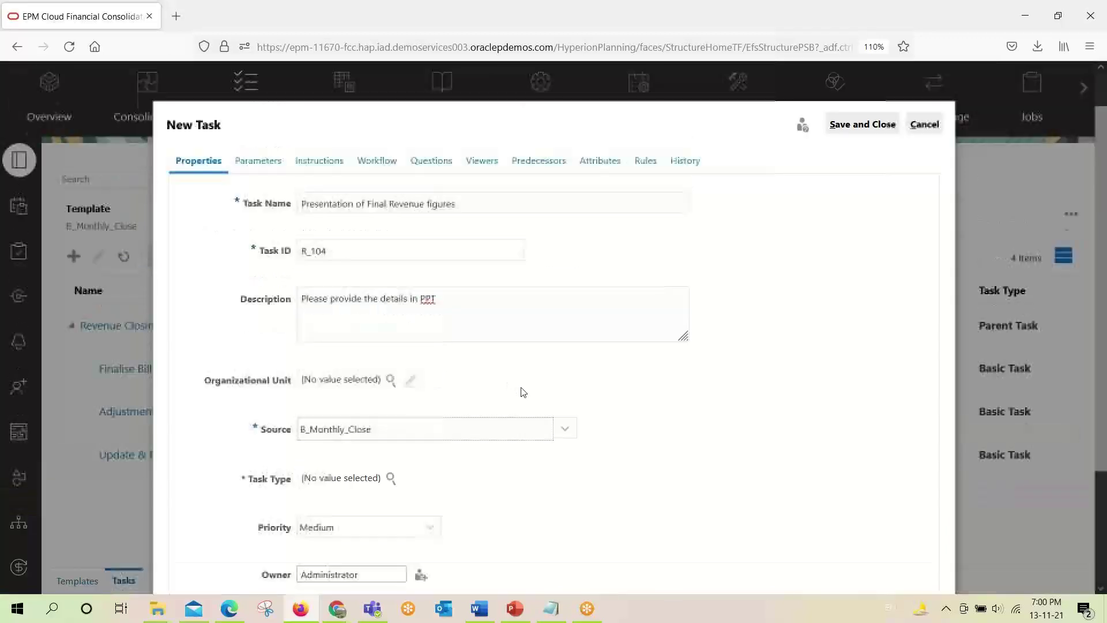
scroll(469, 412, down, 2)
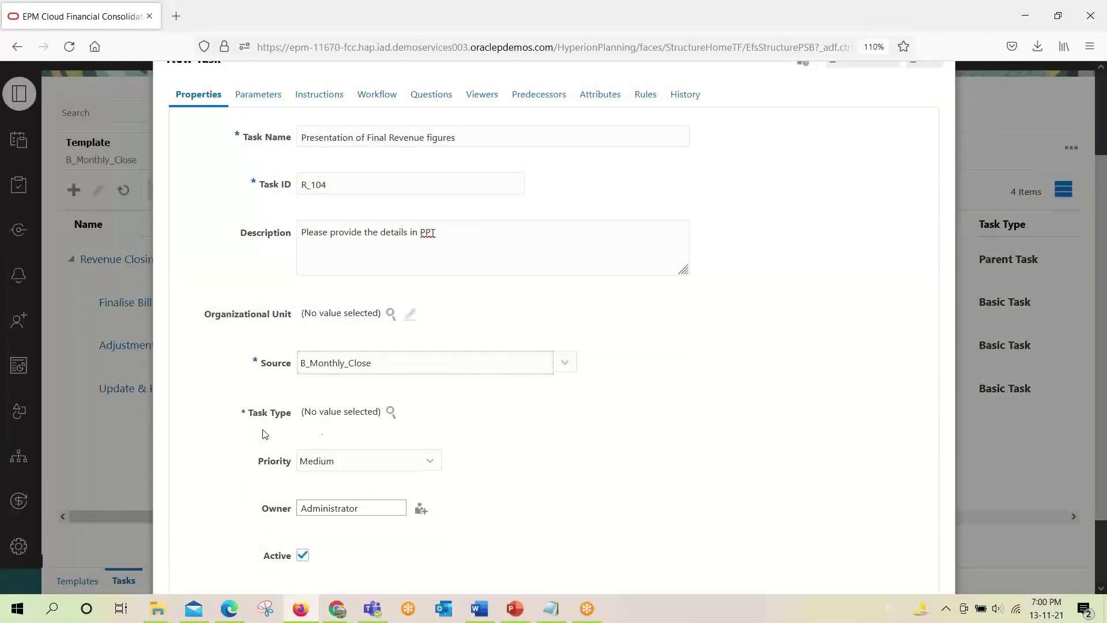
scroll(382, 413, down, 2)
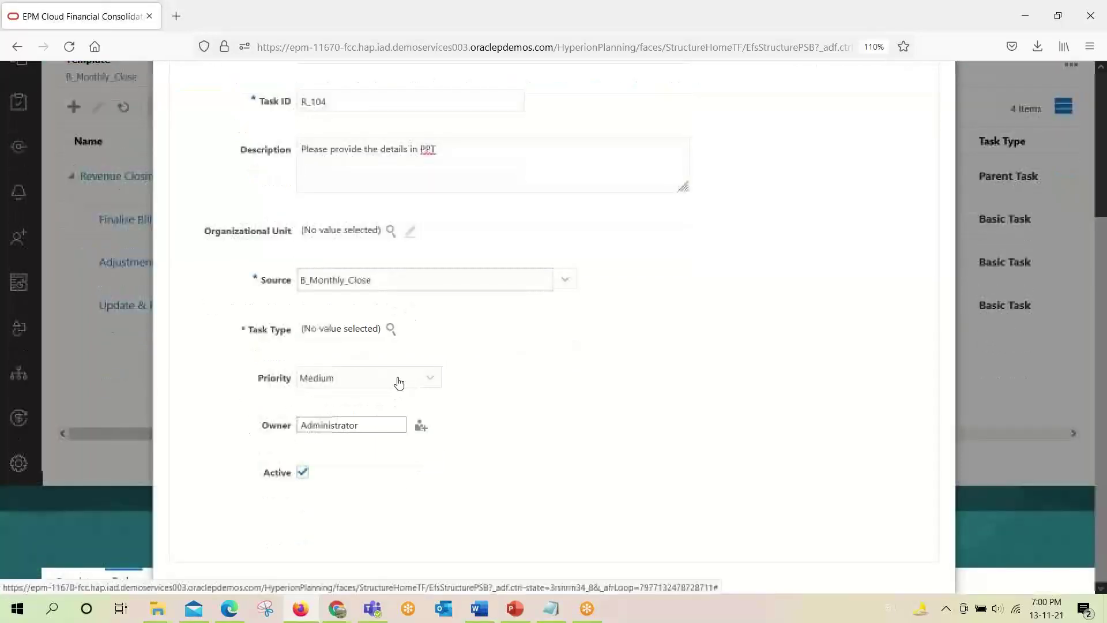
click(390, 328)
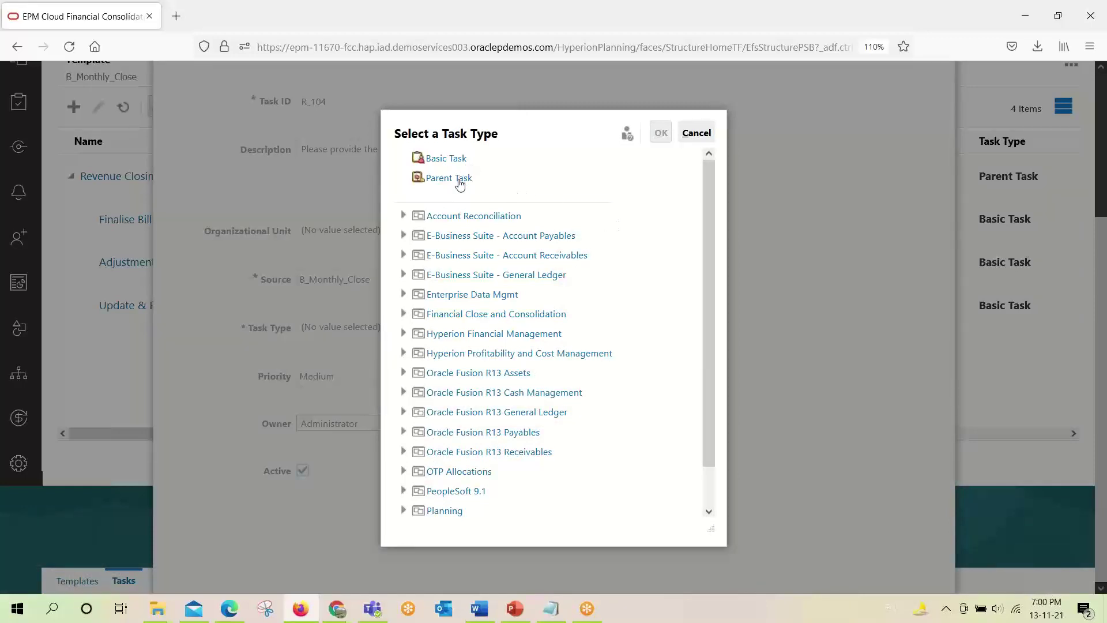
click(444, 164)
click(661, 134)
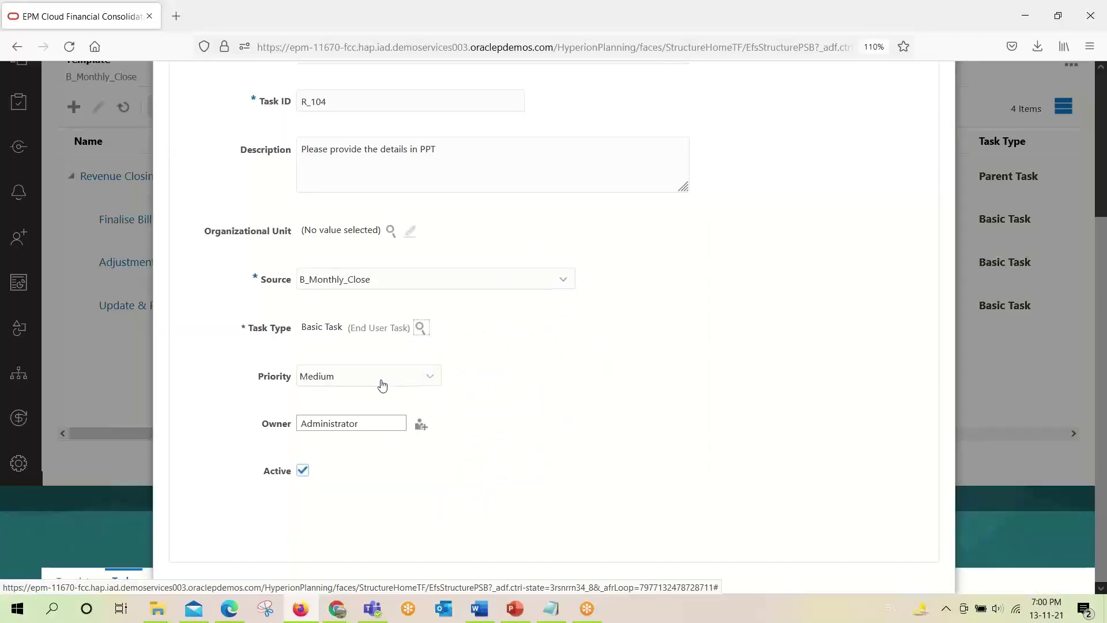
Set the task priority to High.
click(433, 377)
click(375, 403)
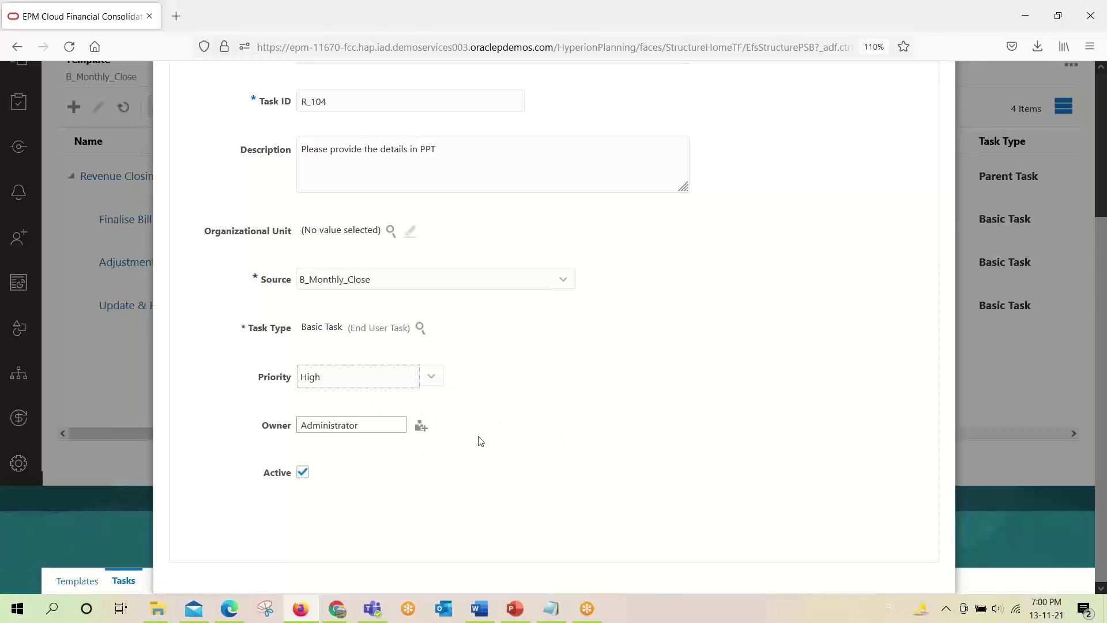
scroll(481, 441, up, 3)
Enter the instruction 'Please provide the figures location wise' under Parameters, fixing the typo.
click(263, 182)
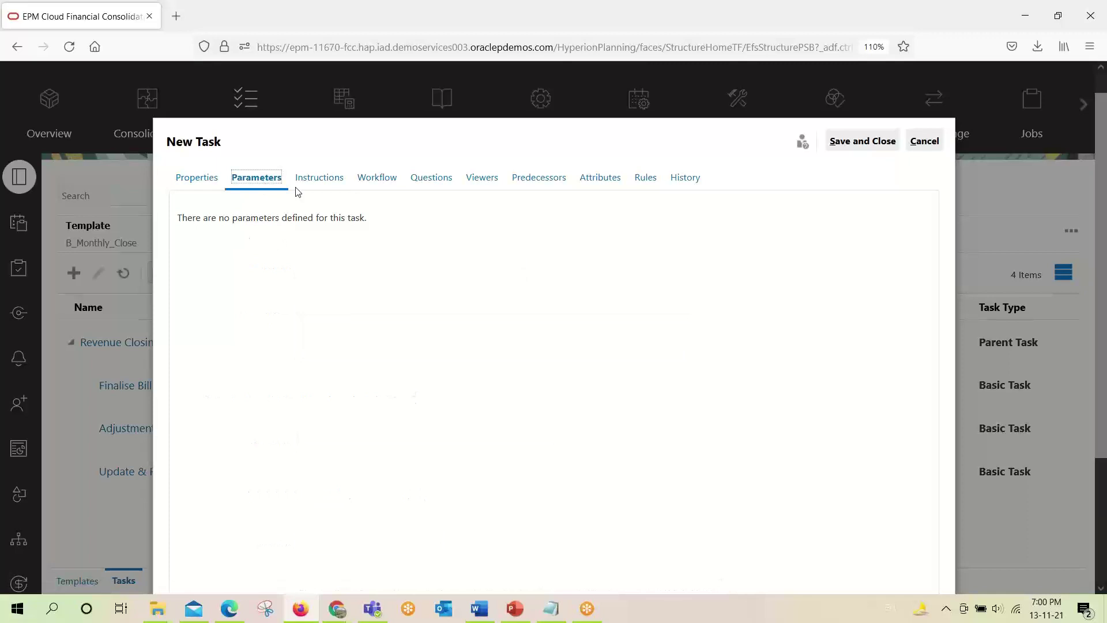
click(313, 180)
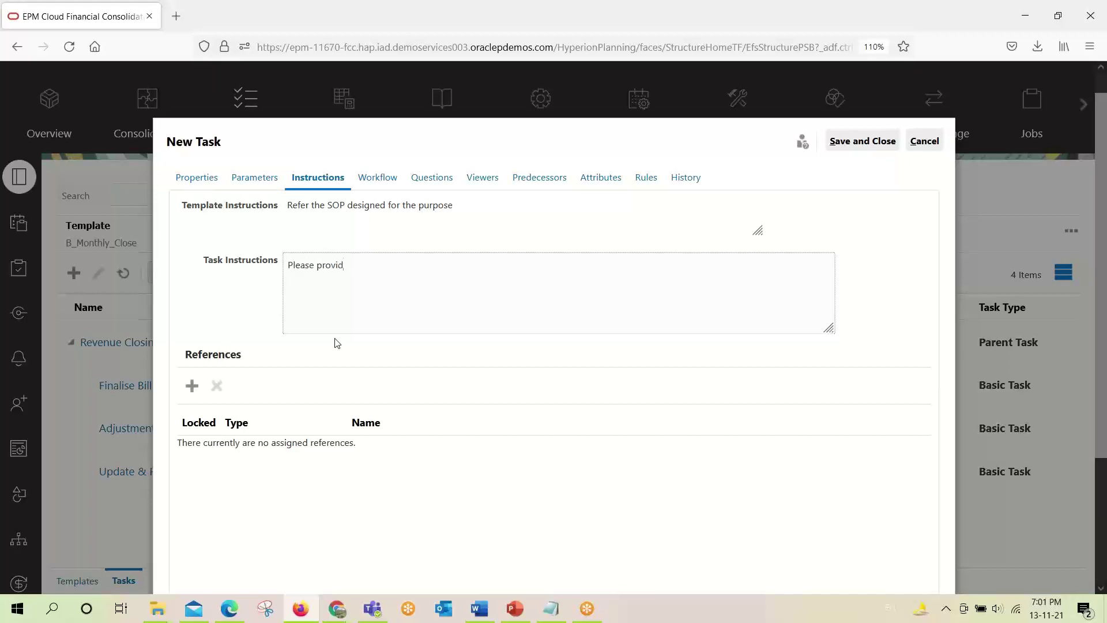
text(ifures locatio)
key(BackSpace)
key(BackSpace)
key(Delete)
text(igu)
click(384, 179)
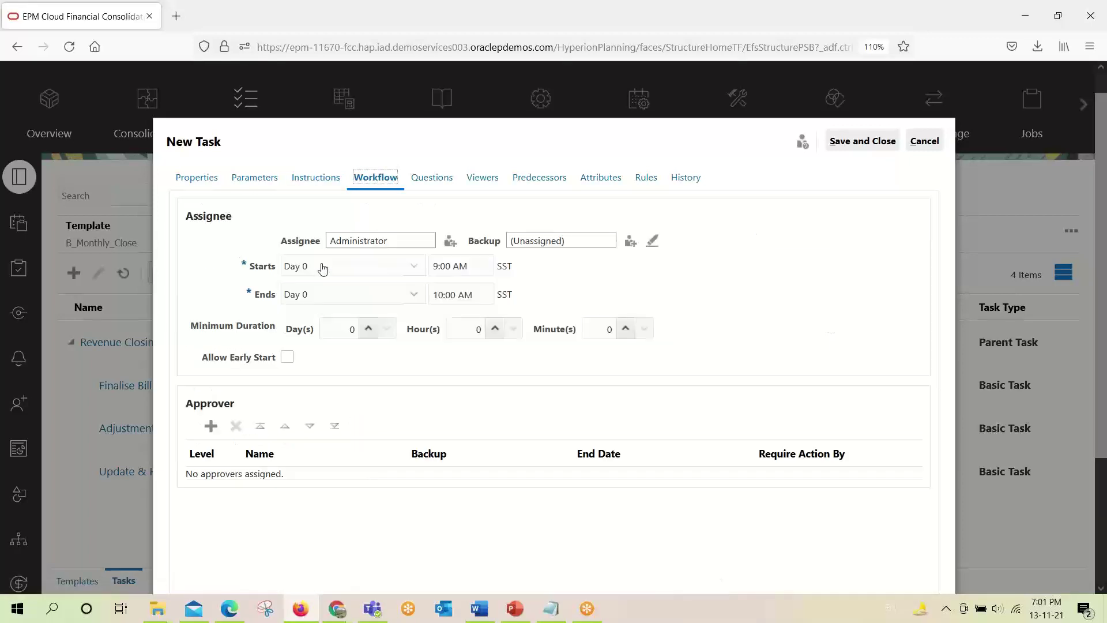
Search users by first name 'pist' and make the second match the assignee.
click(411, 247)
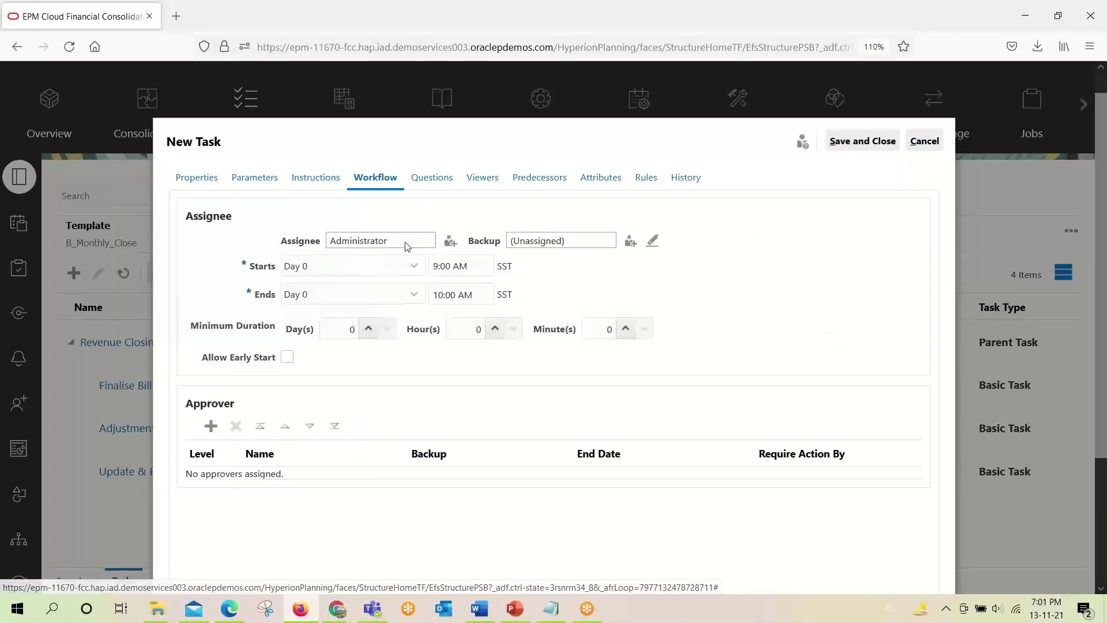
click(450, 241)
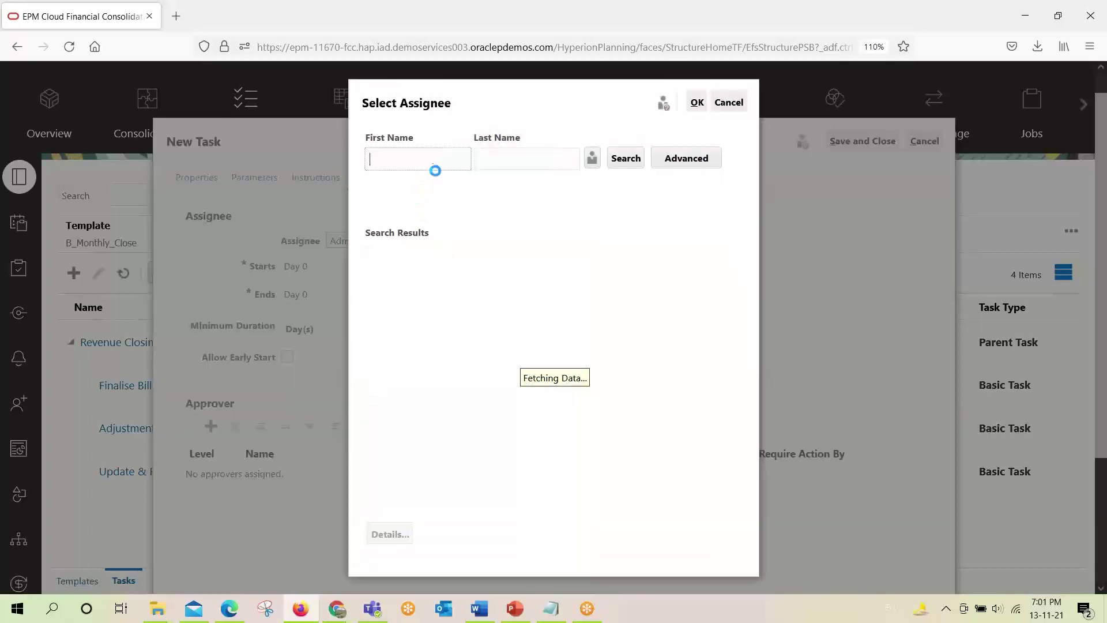
click(438, 161)
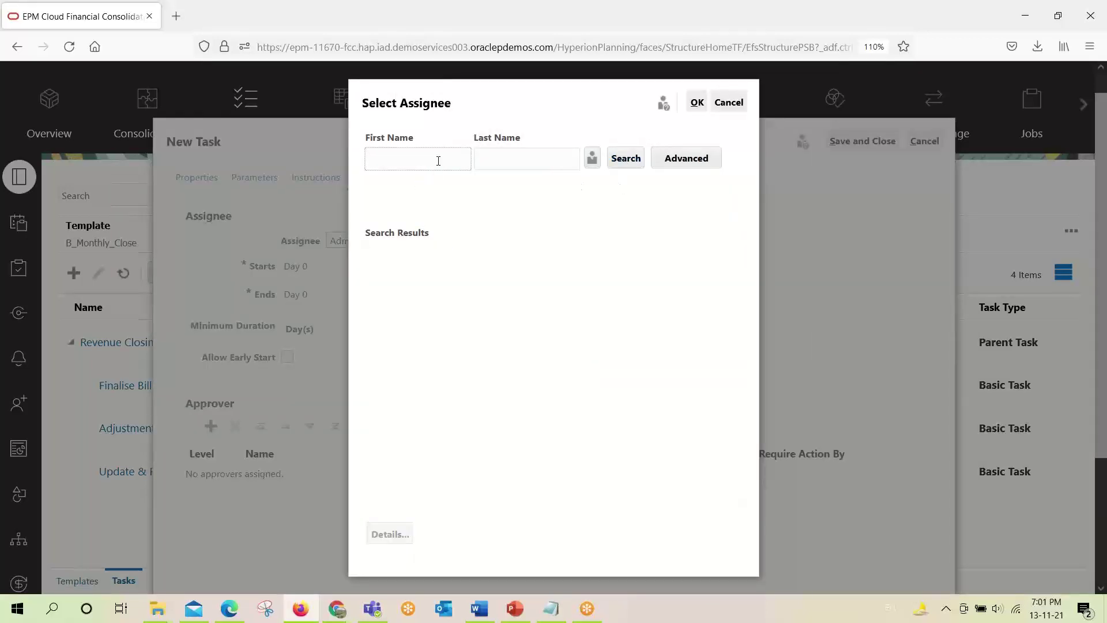
text(pista)
key(Return)
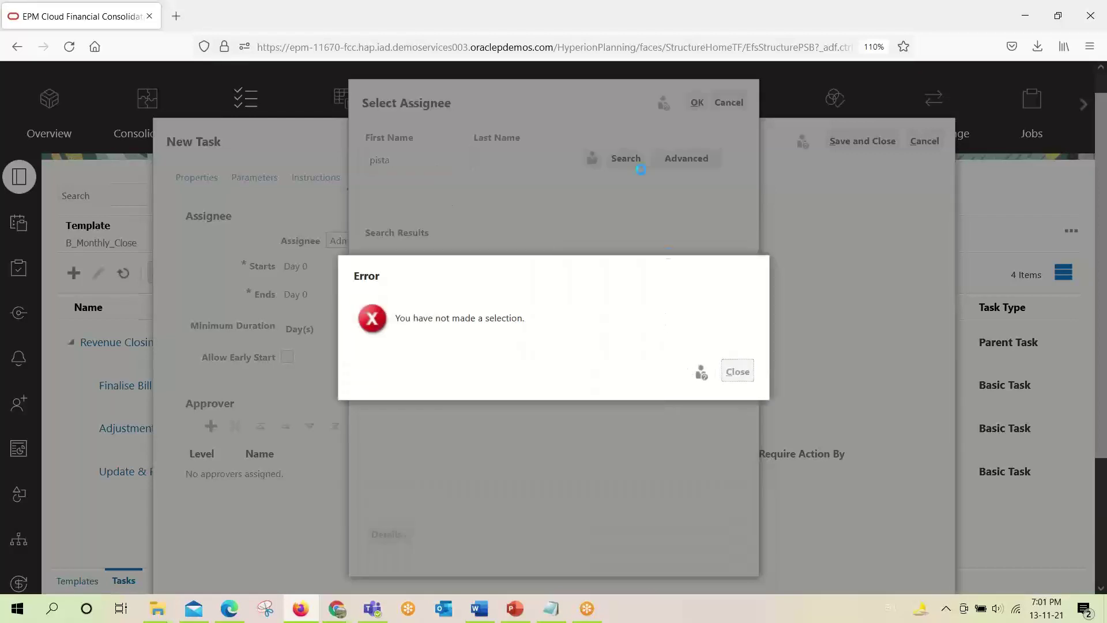
key(Return)
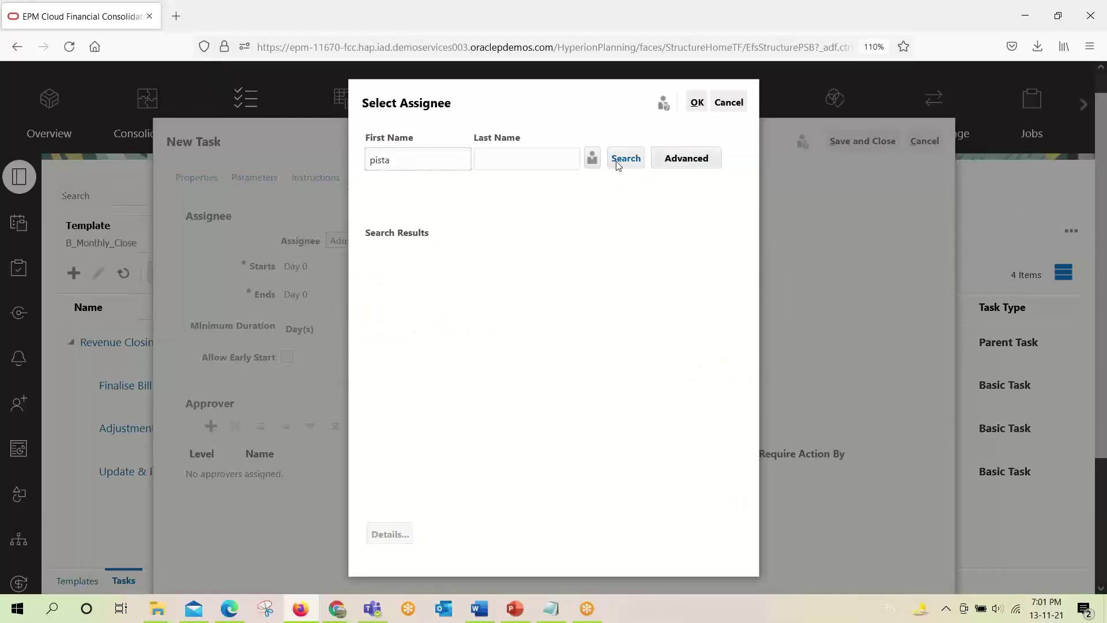
click(618, 165)
click(413, 288)
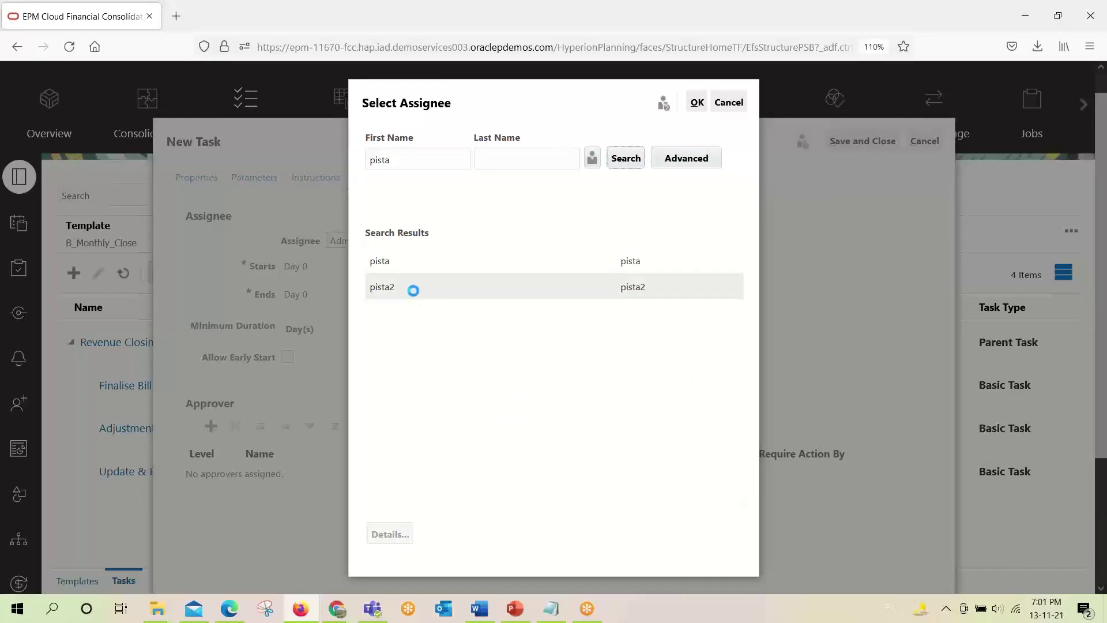
click(696, 104)
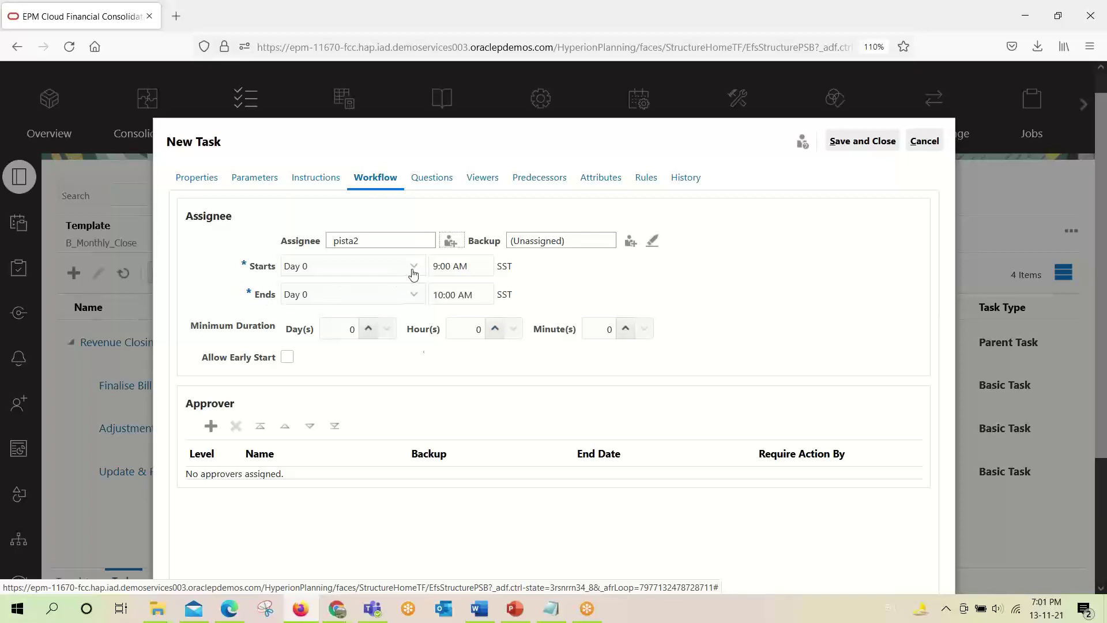
Check the task duration in the notes and set the start day to Day 0.
click(559, 611)
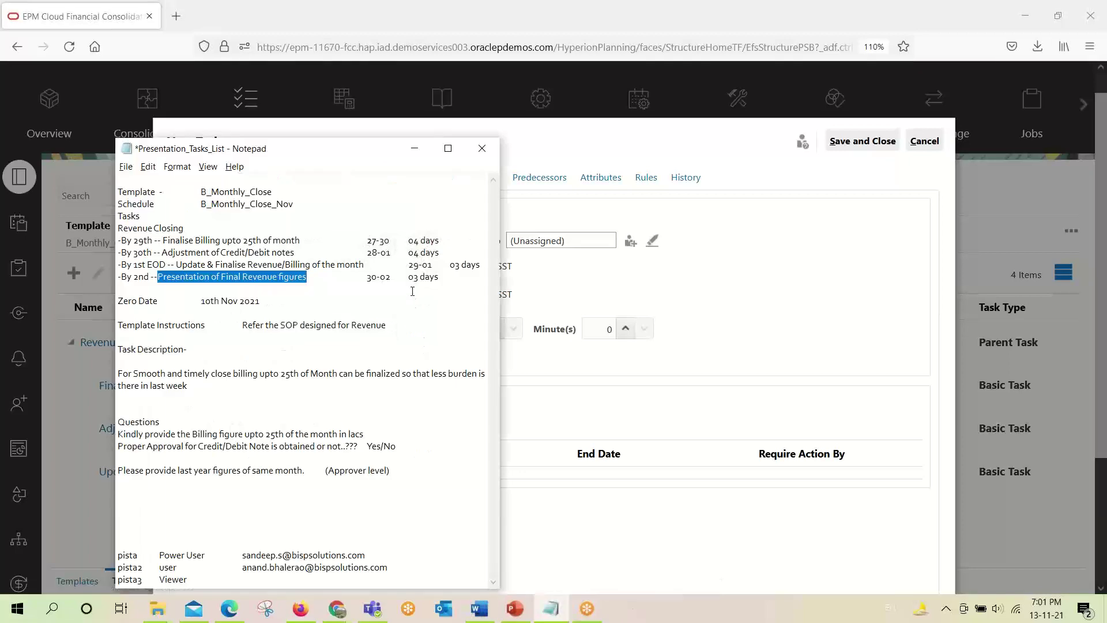
drag(409, 277, 430, 277)
key(alt+Tab)
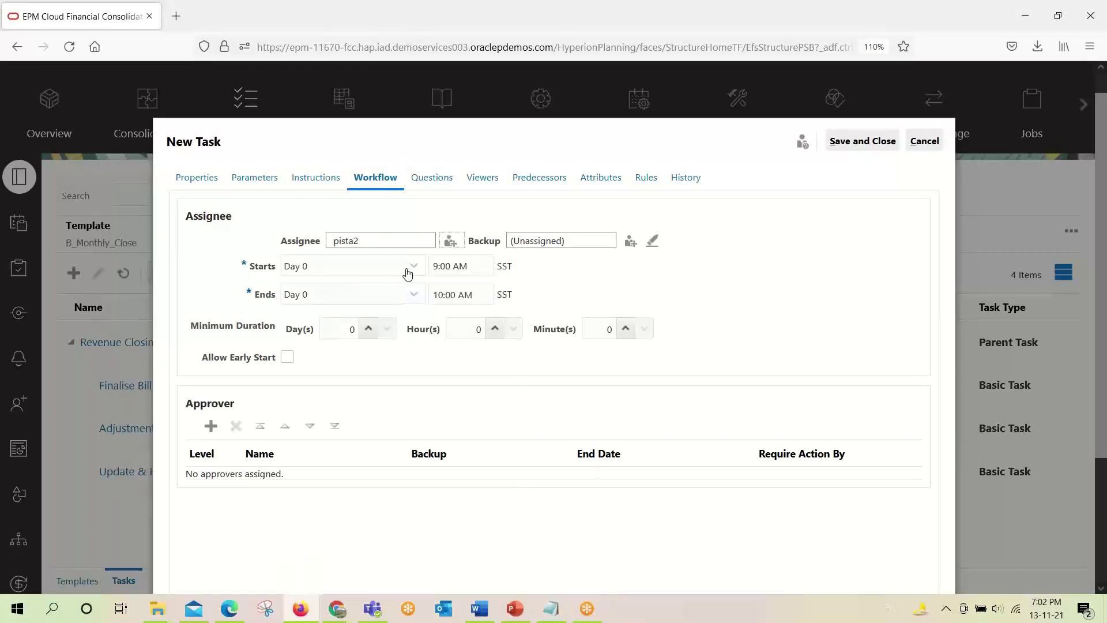
click(411, 269)
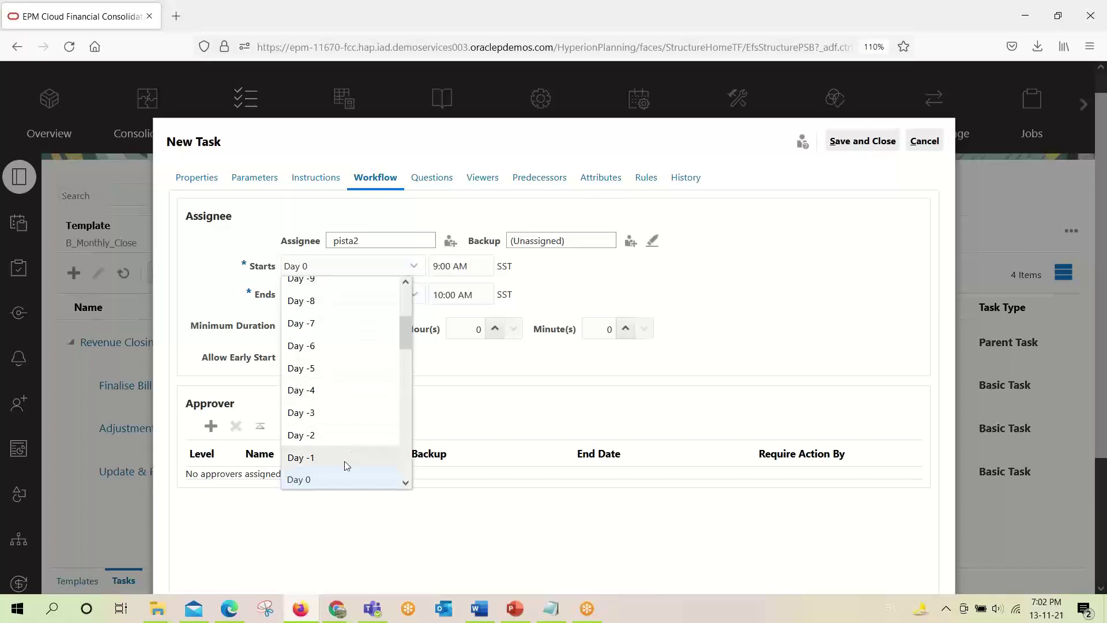
click(340, 477)
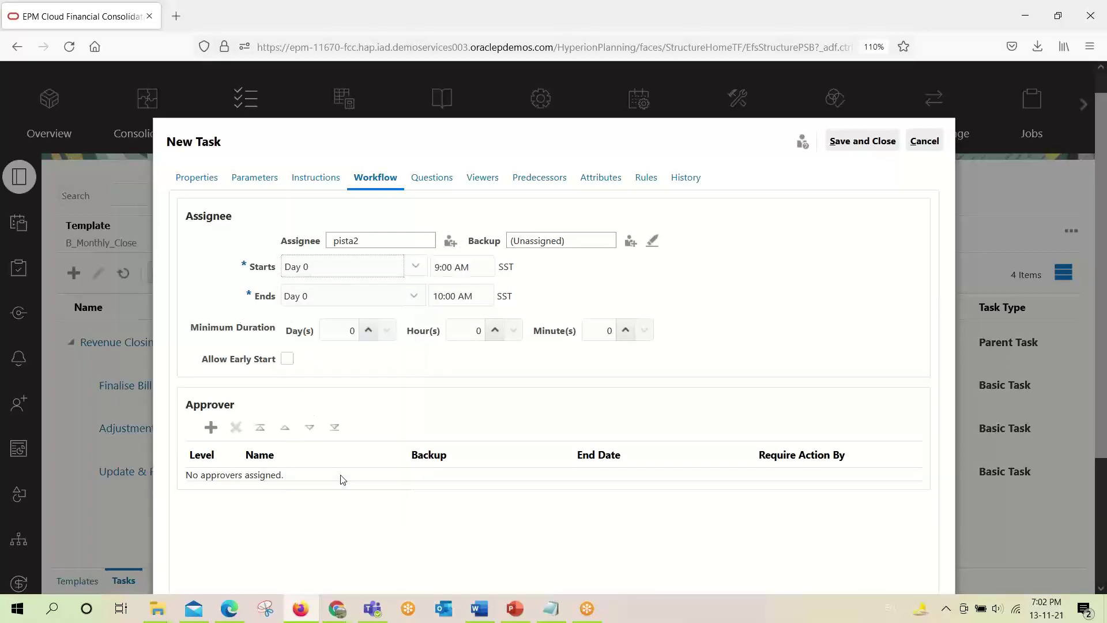
Set the end day to Day 2, keeping Day 0 as the start day.
click(412, 296)
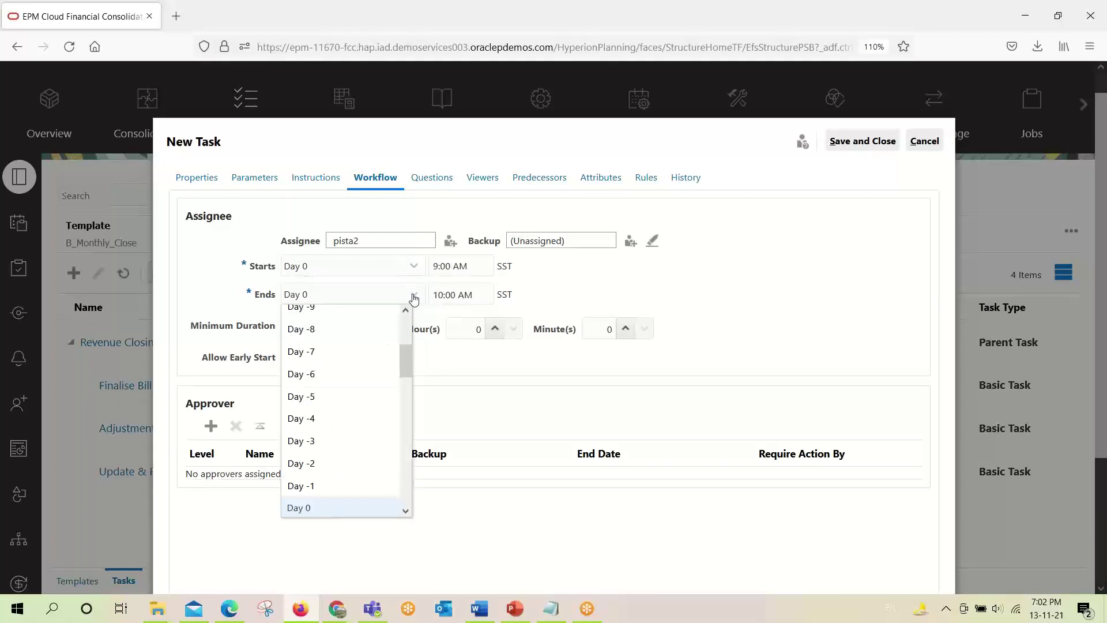
click(348, 463)
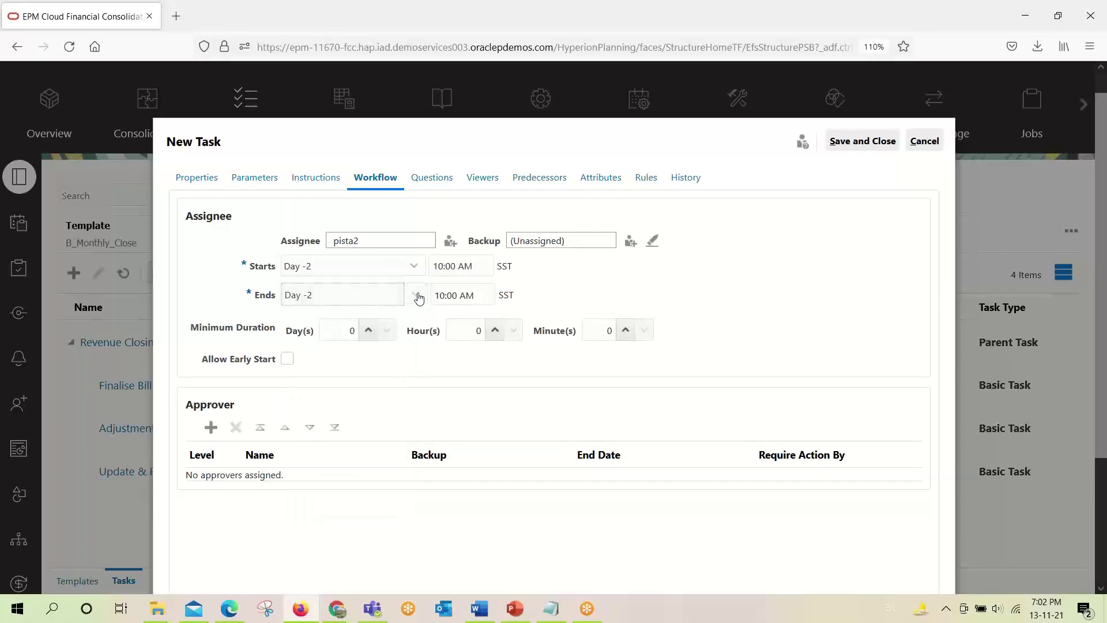
click(414, 294)
scroll(351, 448, down, 5)
click(416, 294)
click(416, 295)
key(alt+Tab)
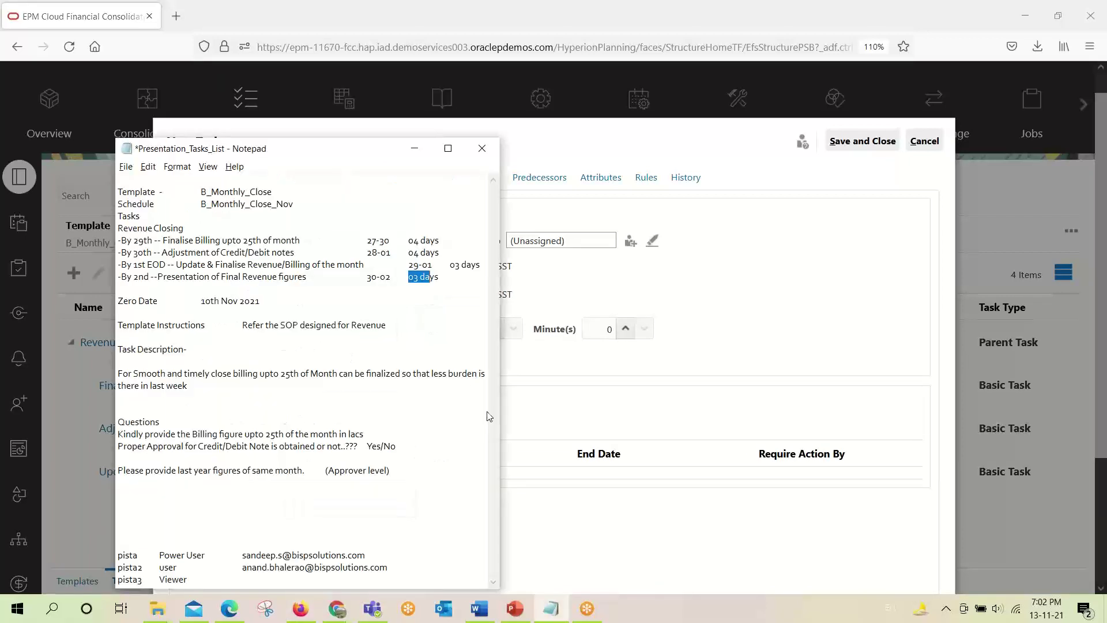
key(alt+Tab)
click(412, 266)
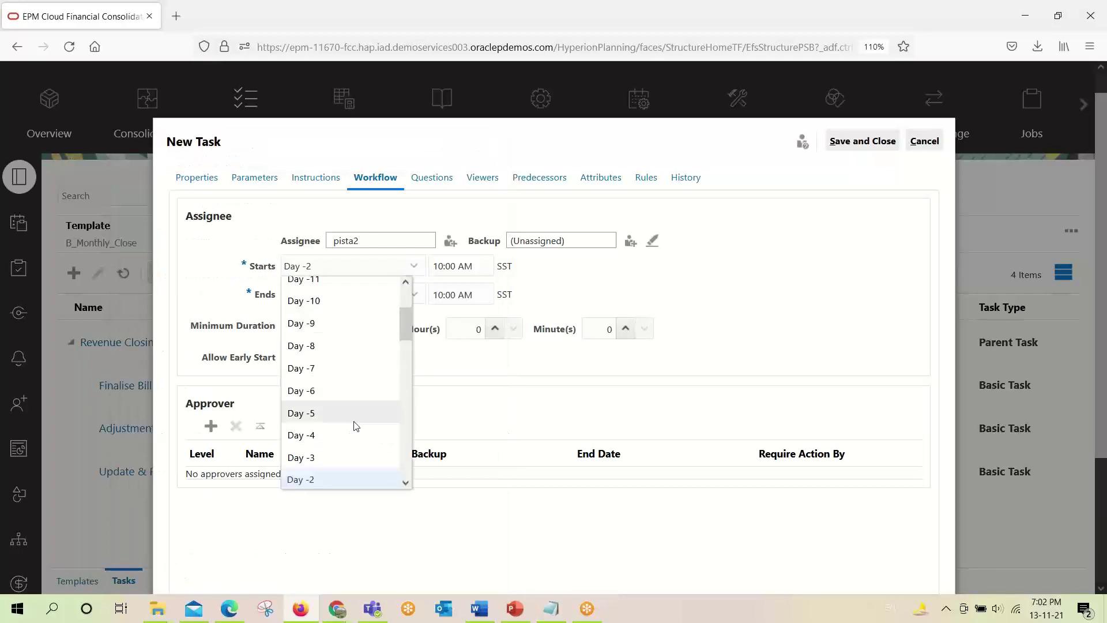
scroll(346, 444, down, 2)
click(329, 447)
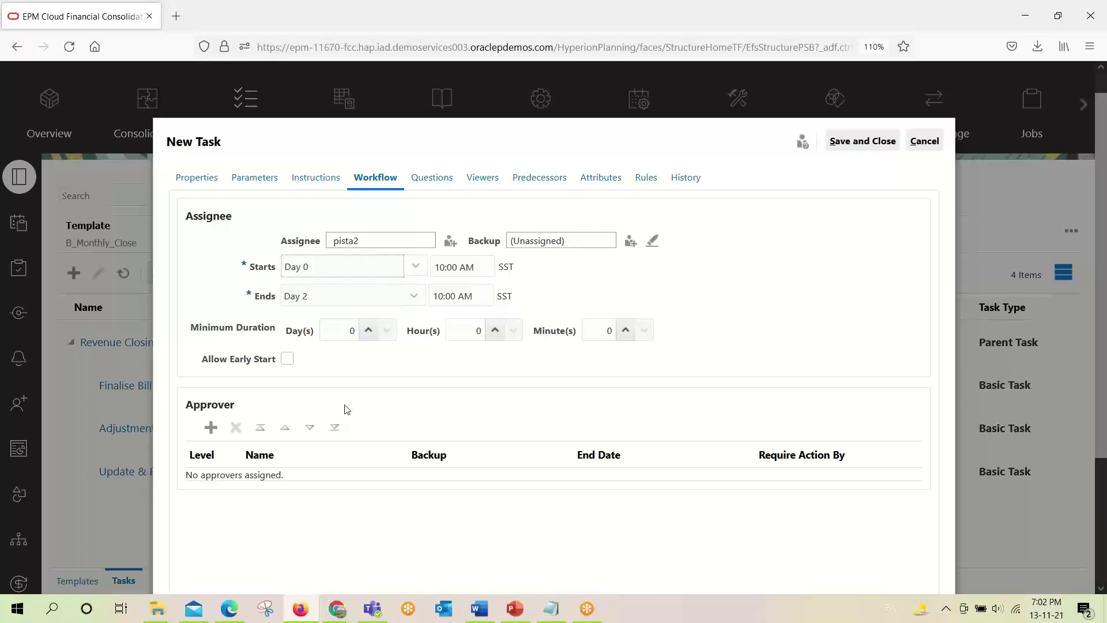
scroll(375, 398, down, 2)
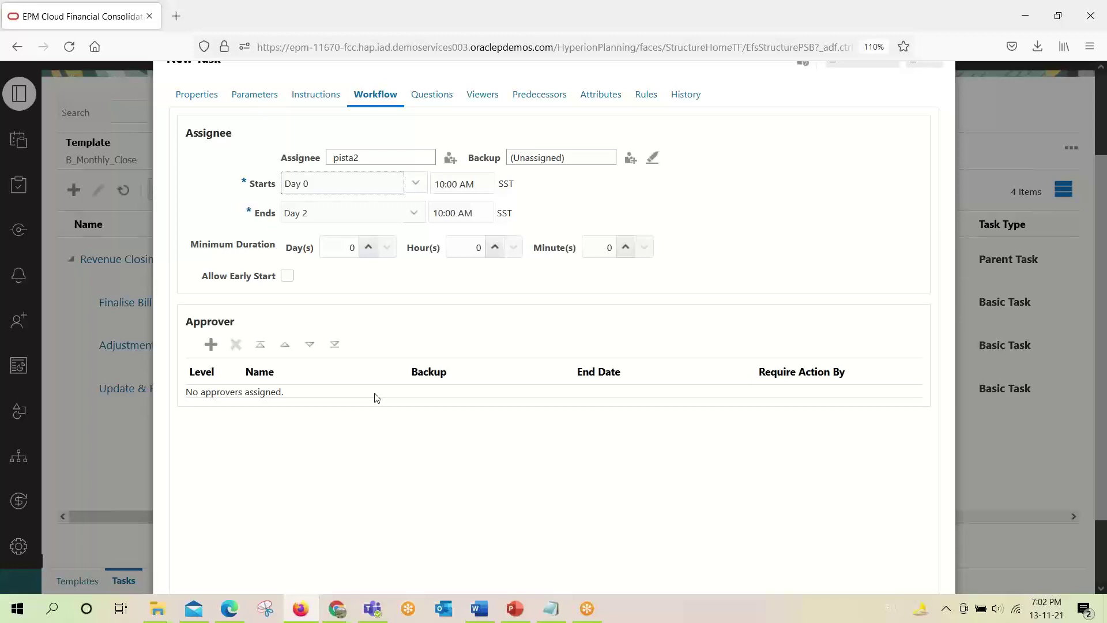
scroll(499, 288, up, 3)
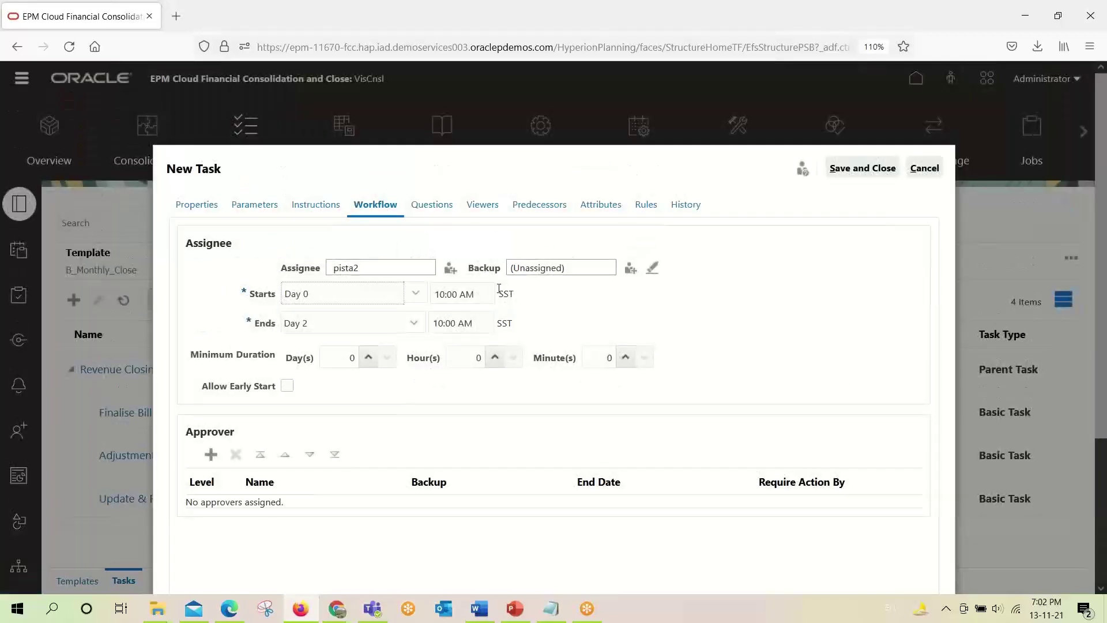
scroll(573, 247, down, 2)
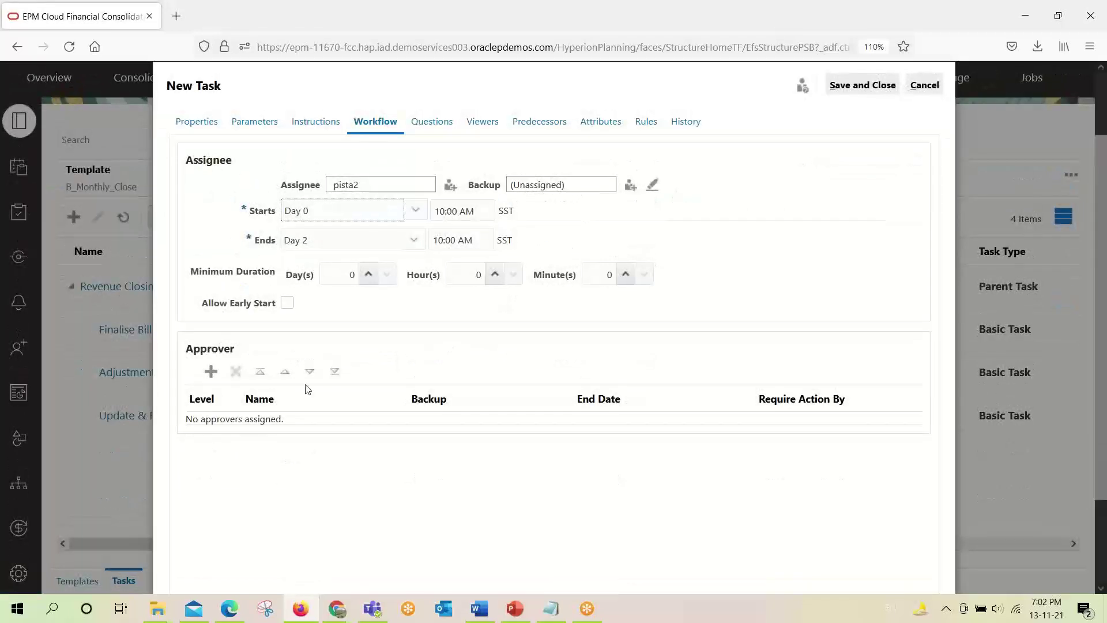
Add a level 1 approver chosen from the full user list.
click(211, 371)
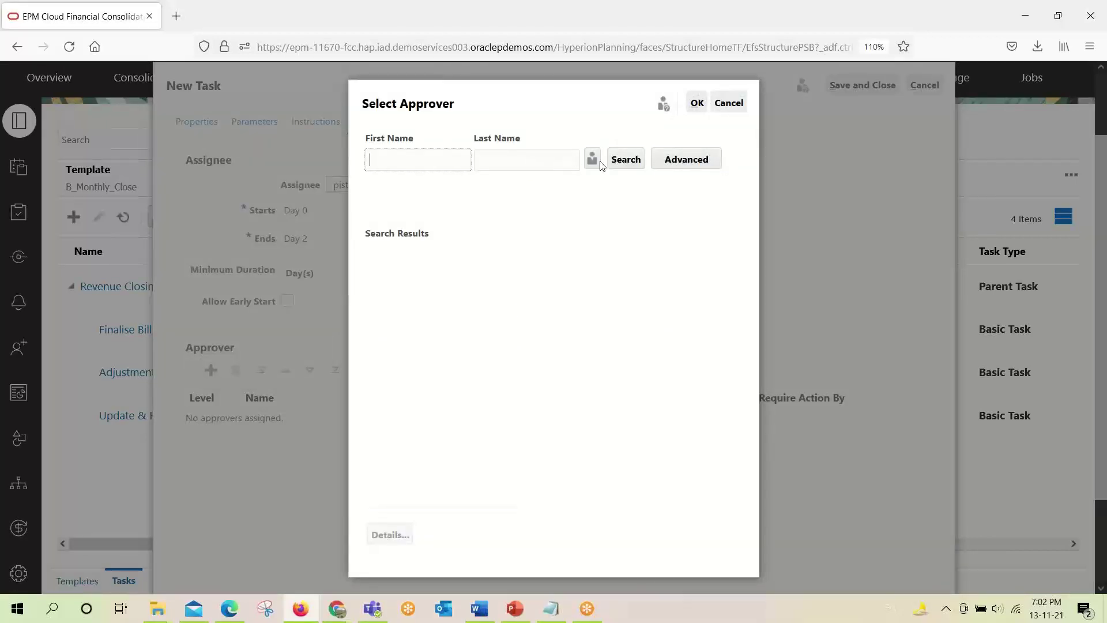
click(626, 160)
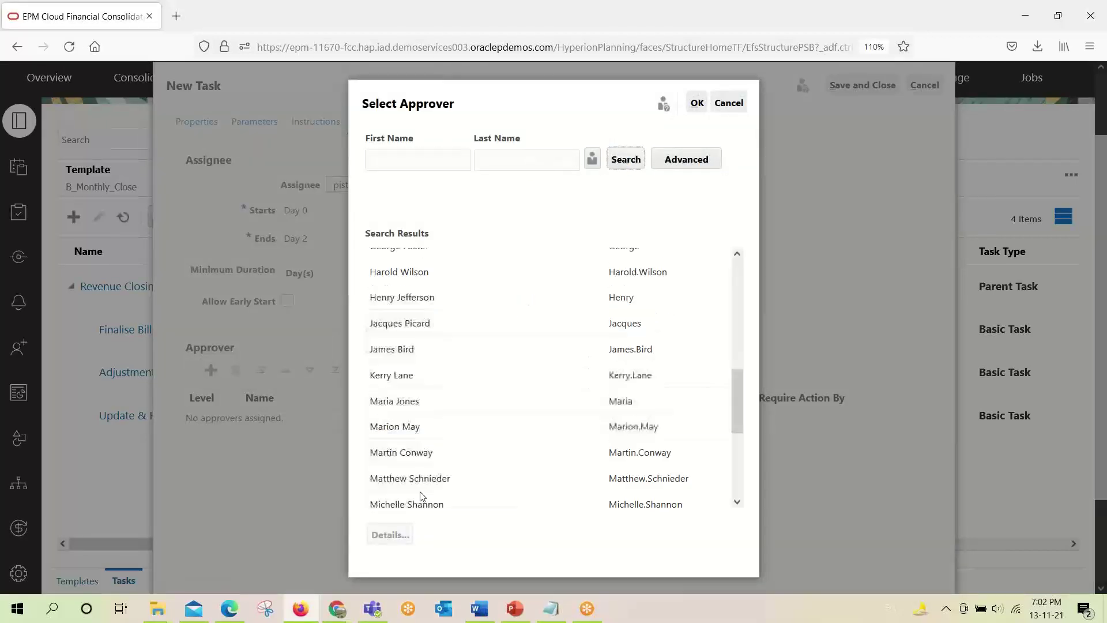
scroll(421, 496, down, 8)
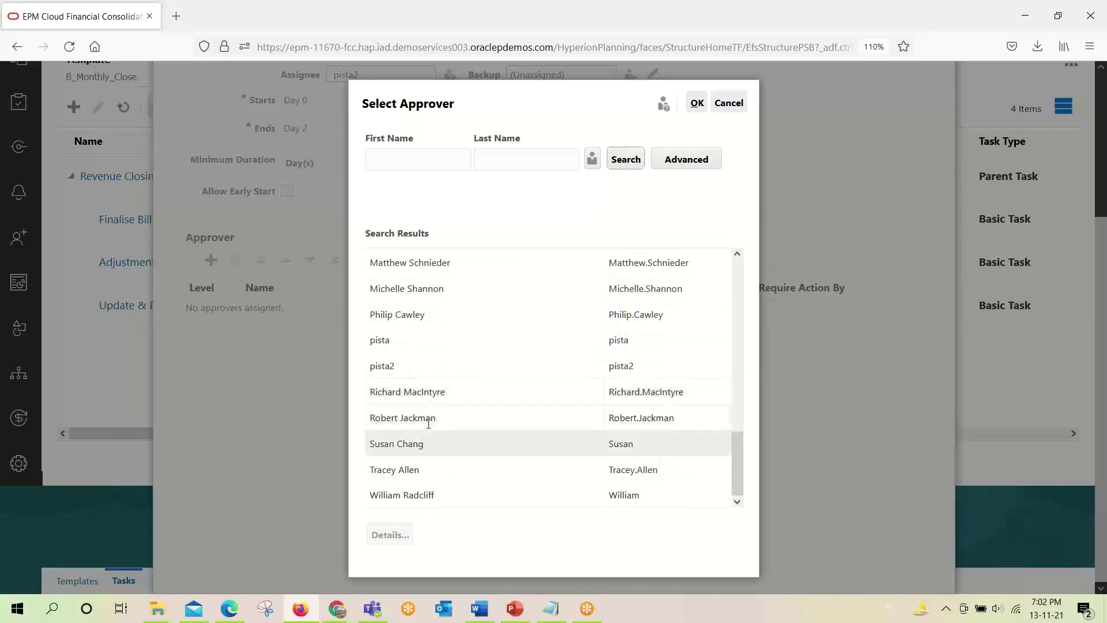
click(382, 340)
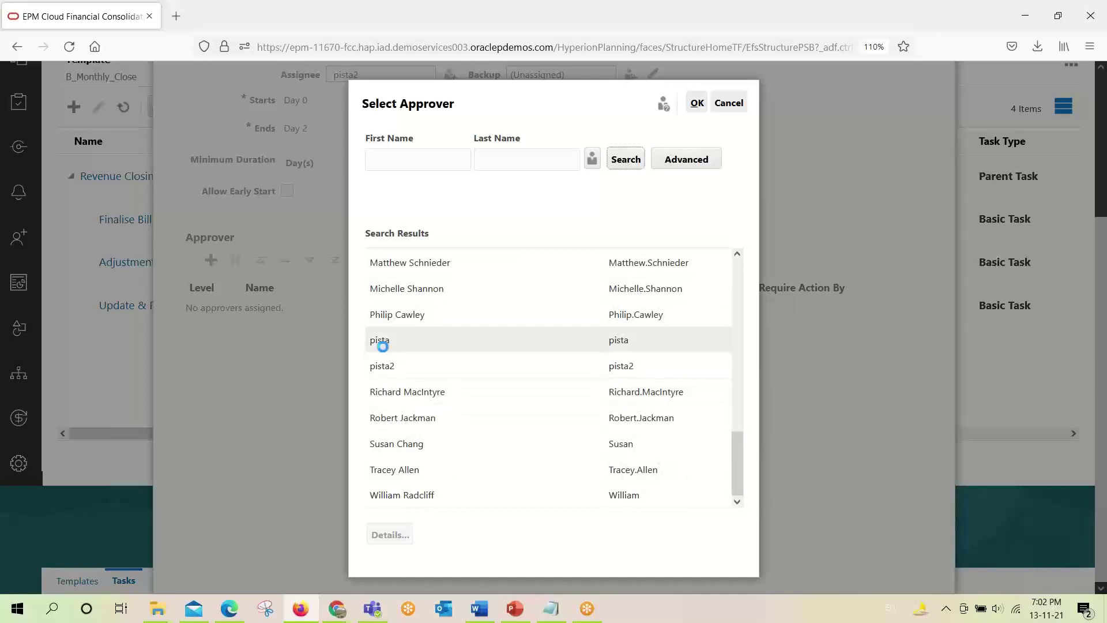
click(696, 104)
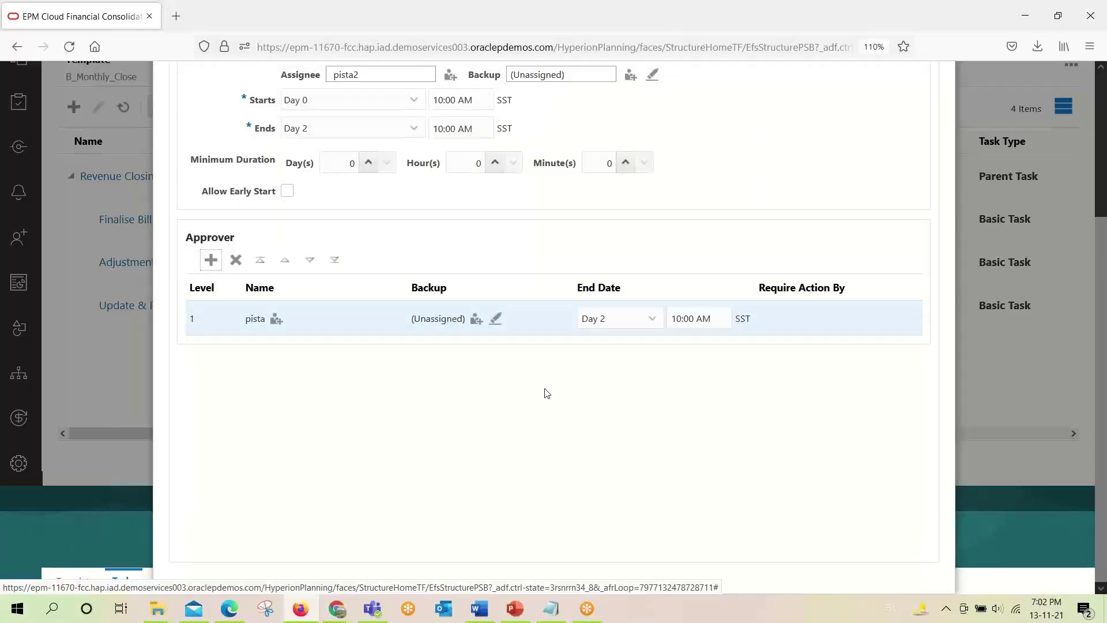
scroll(547, 393, up, 2)
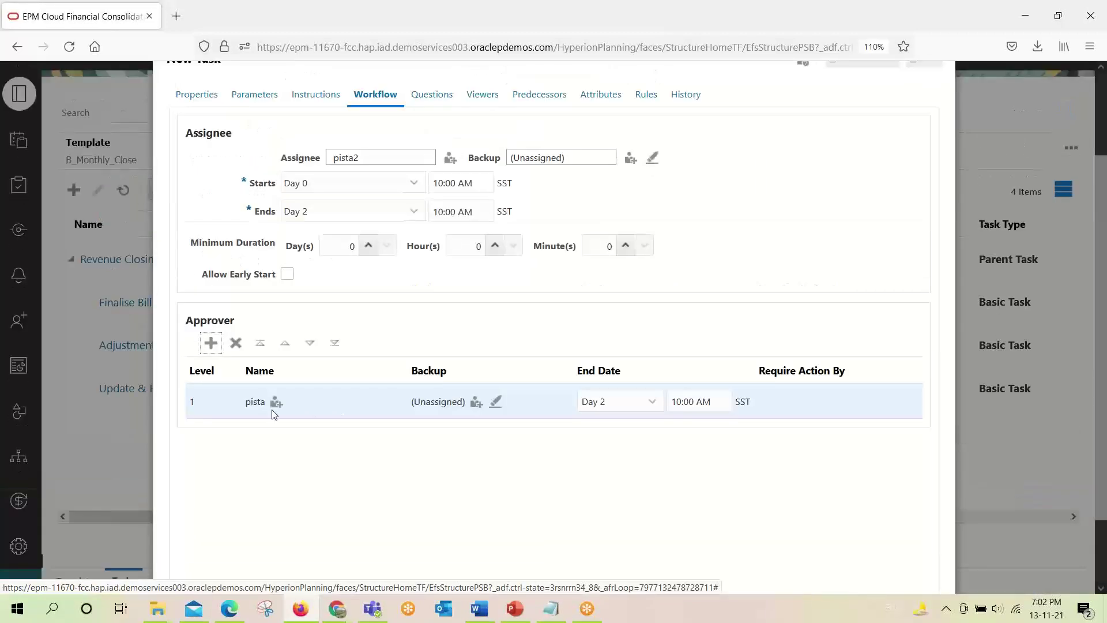
scroll(317, 400, up, 3)
Add a new question, pasting the last-year-figures-of-same-month line from the notes.
click(430, 205)
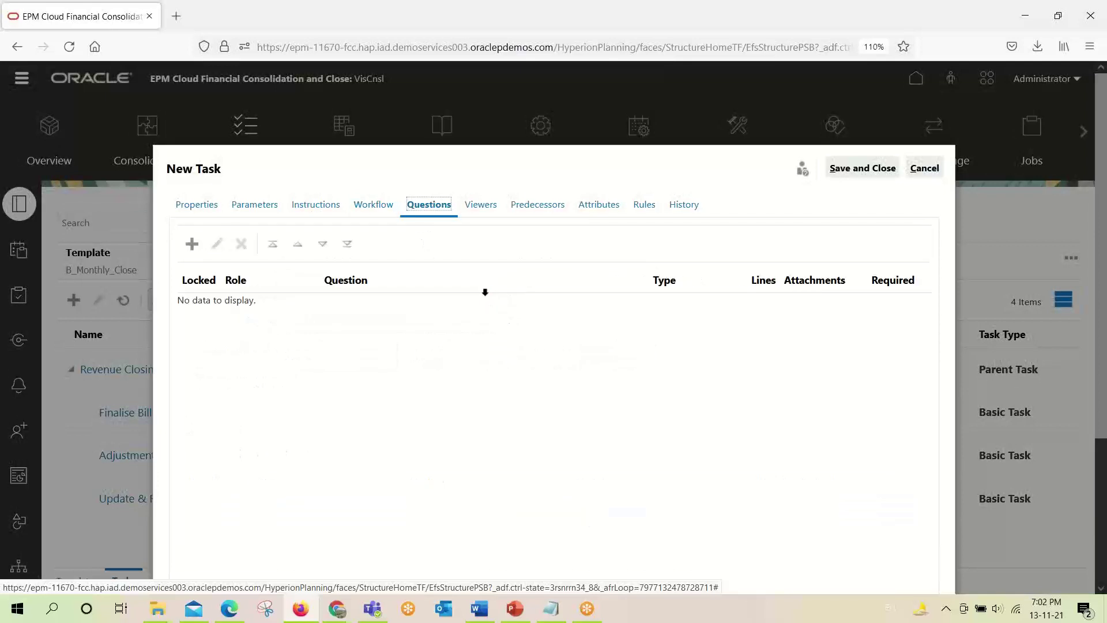
click(192, 243)
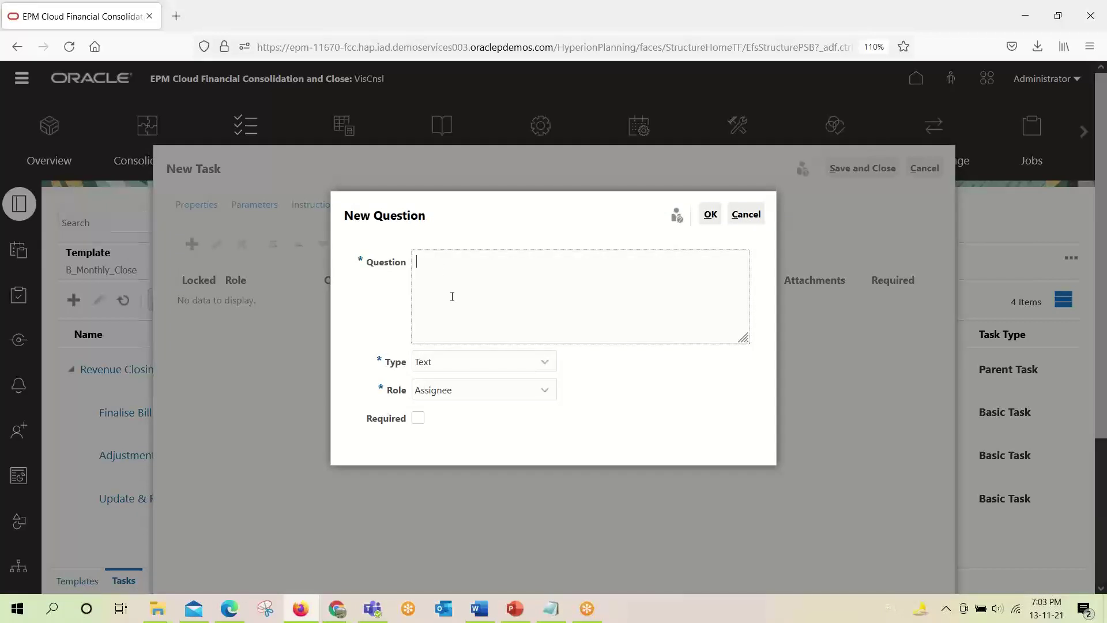
key(alt+Tab)
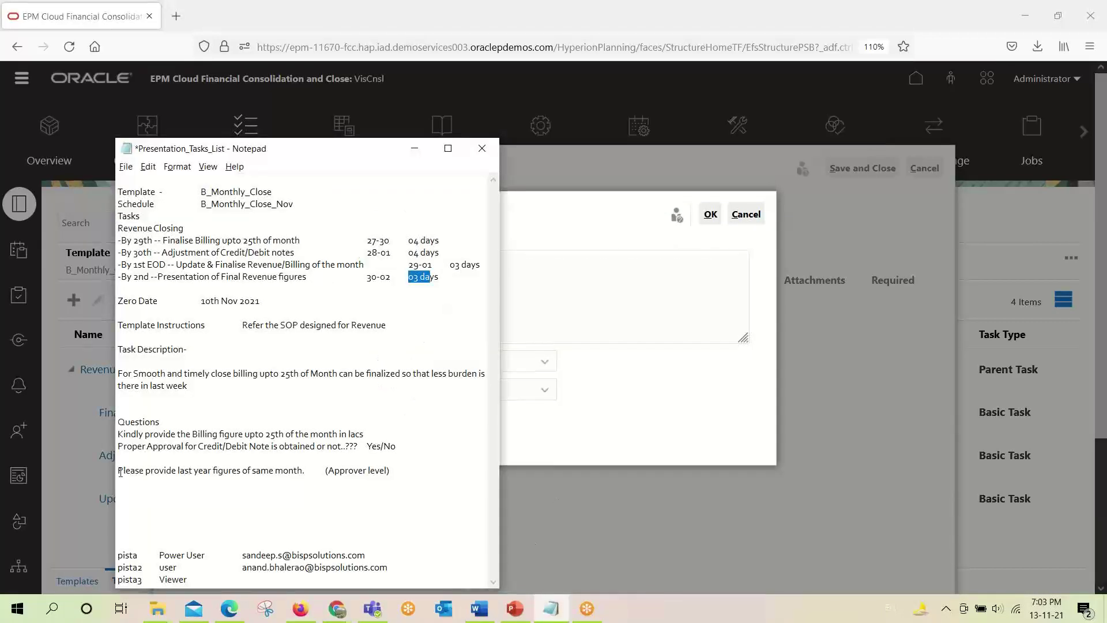
drag(121, 472, 301, 473)
key(ctrl+c)
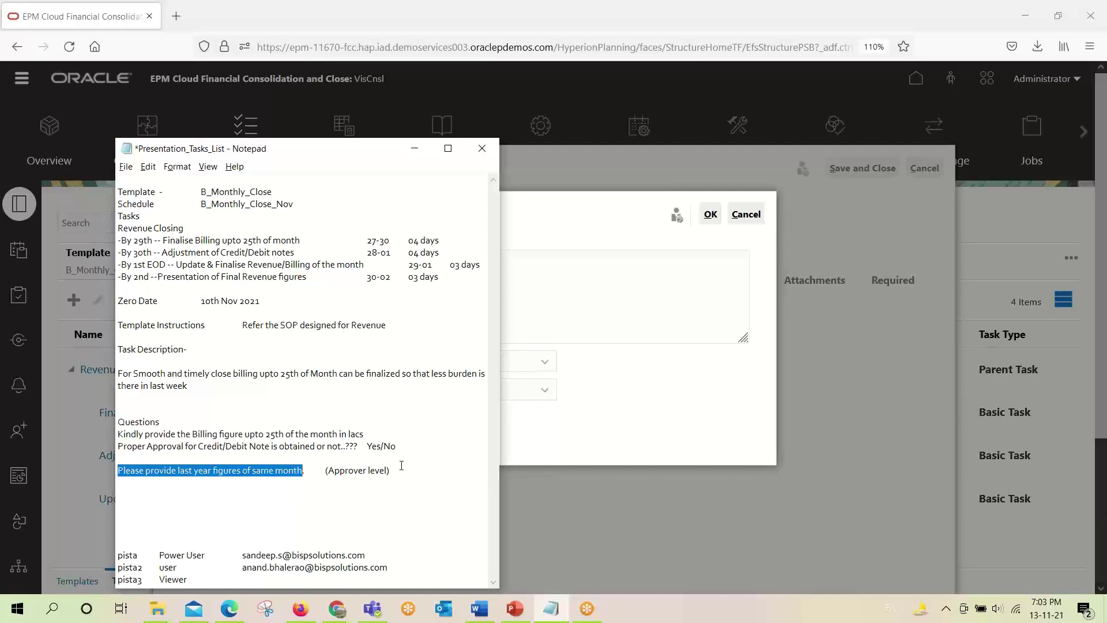
key(alt+Tab)
key(ctrl+v)
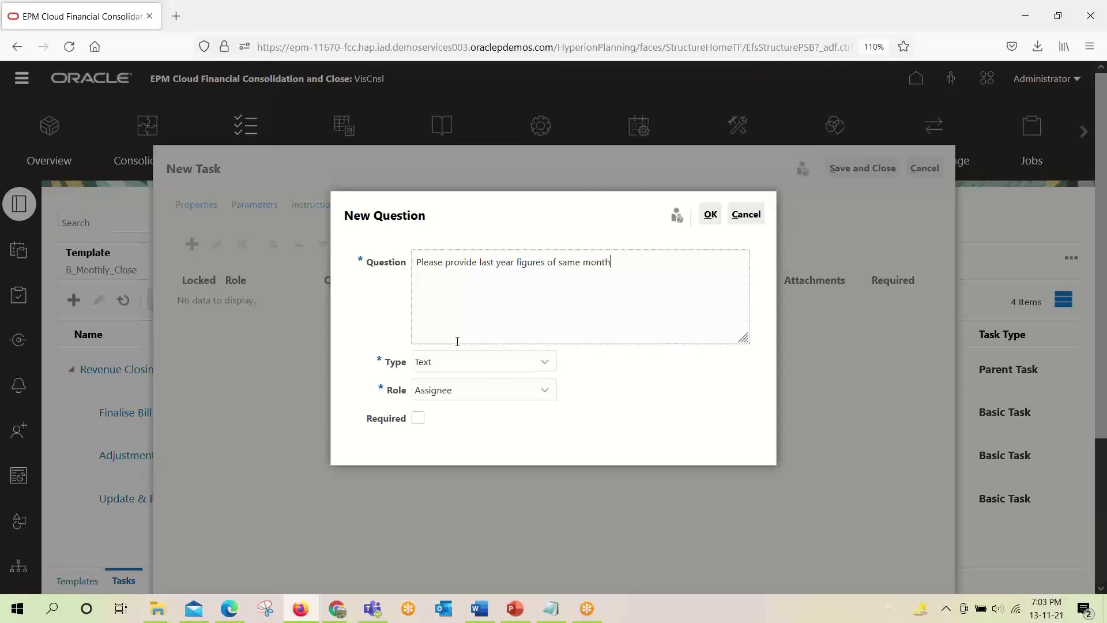
Make the question a required Number type answered by Approver 1, and save it.
click(544, 364)
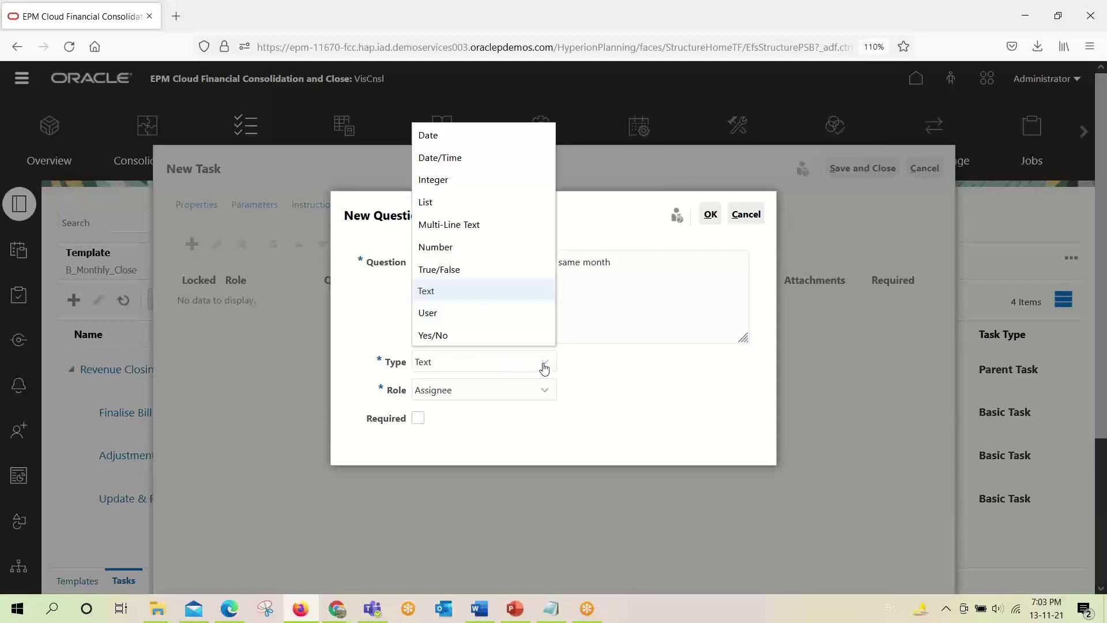
click(453, 247)
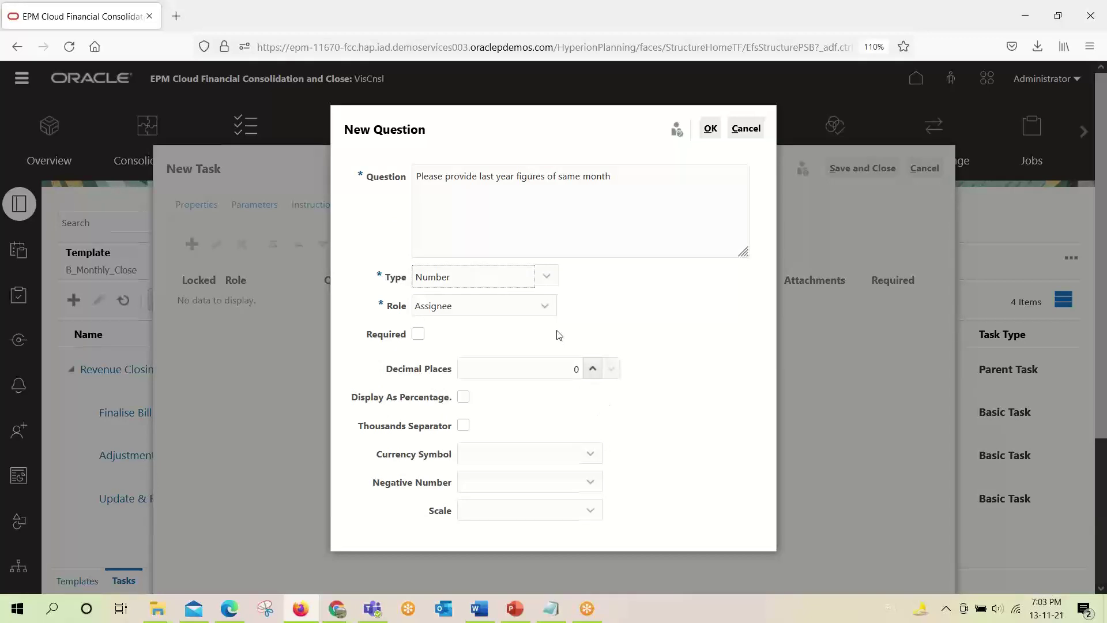
click(545, 306)
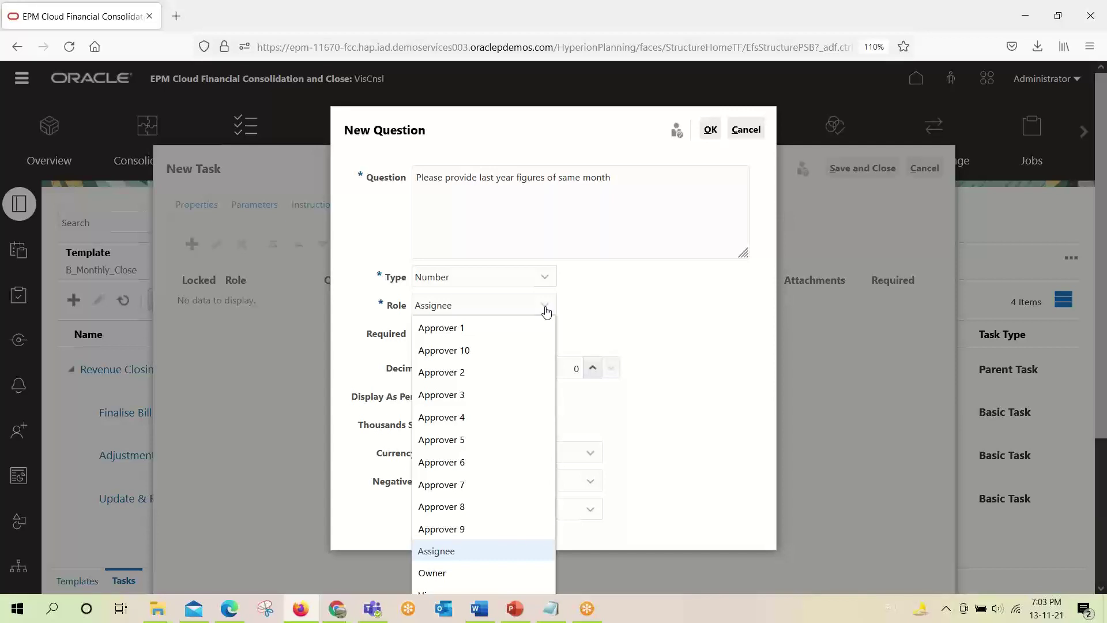
scroll(526, 430, down, 3)
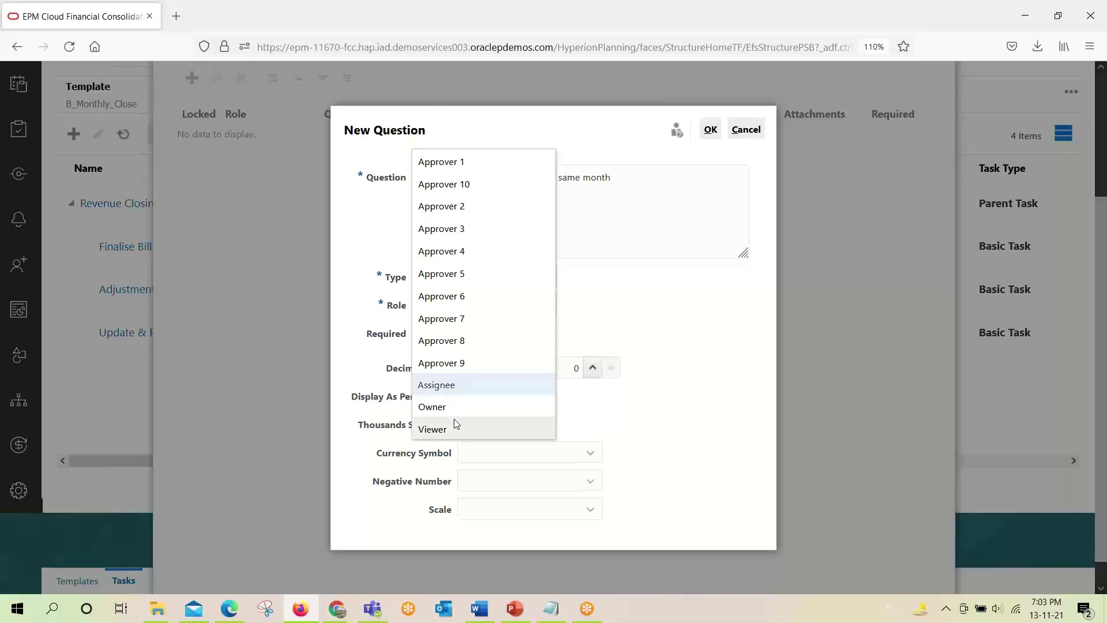
scroll(462, 403, up, 3)
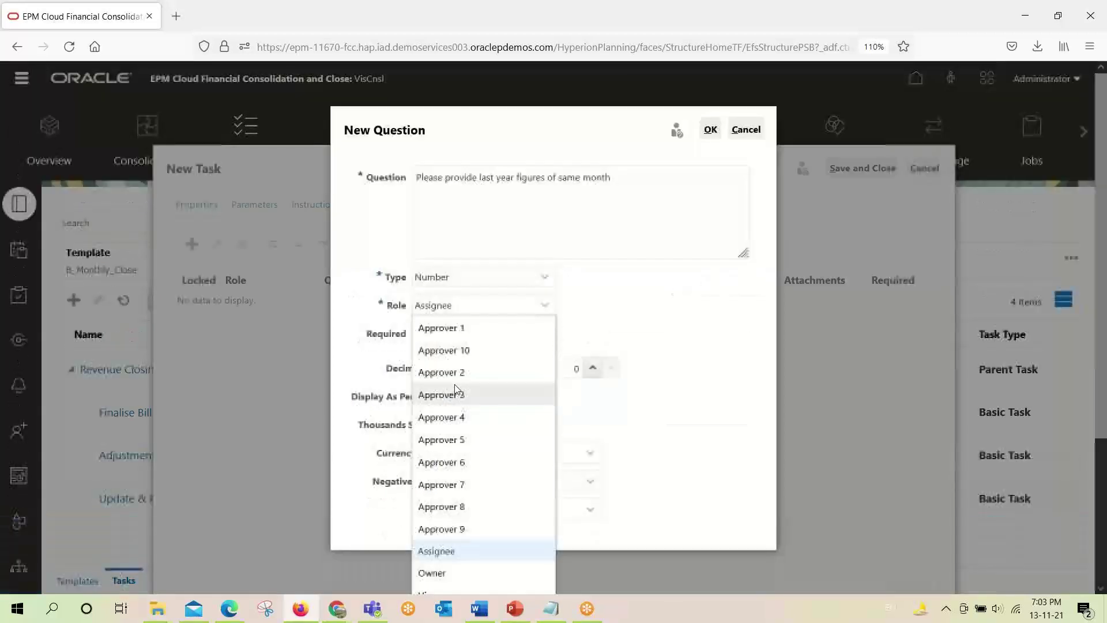
click(454, 335)
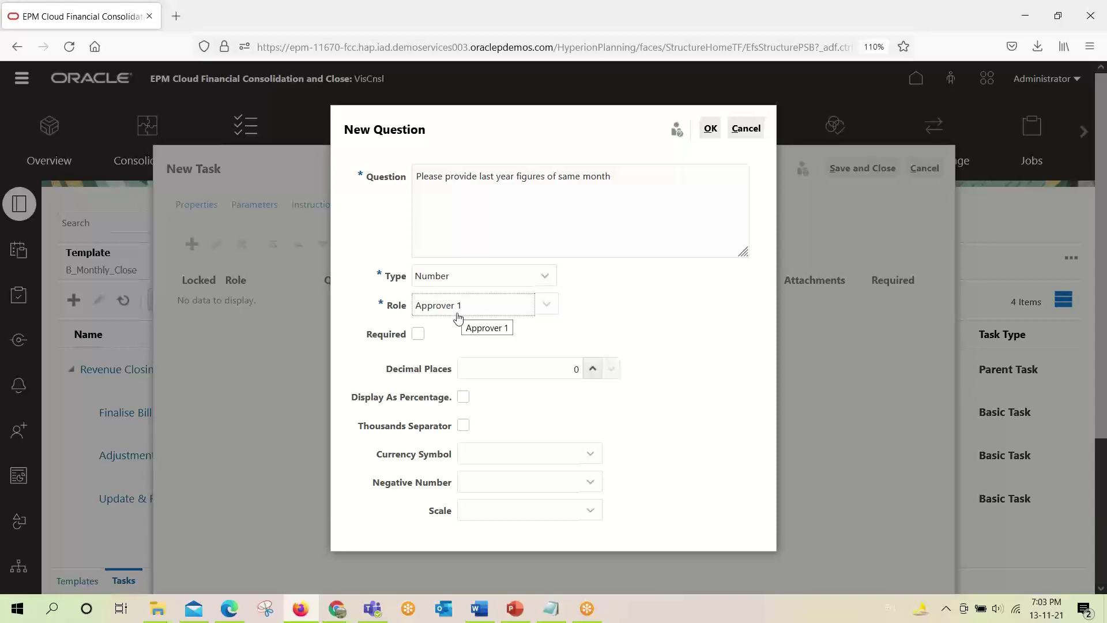
click(417, 337)
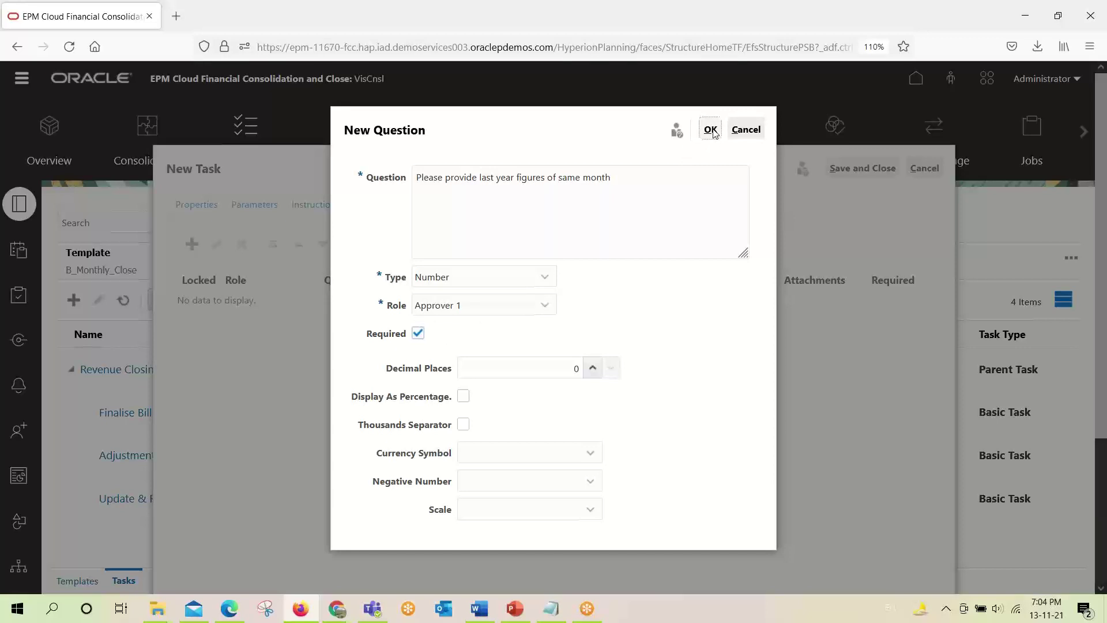
click(711, 130)
Add the Viewer user from the notes to the task's viewers list.
click(480, 207)
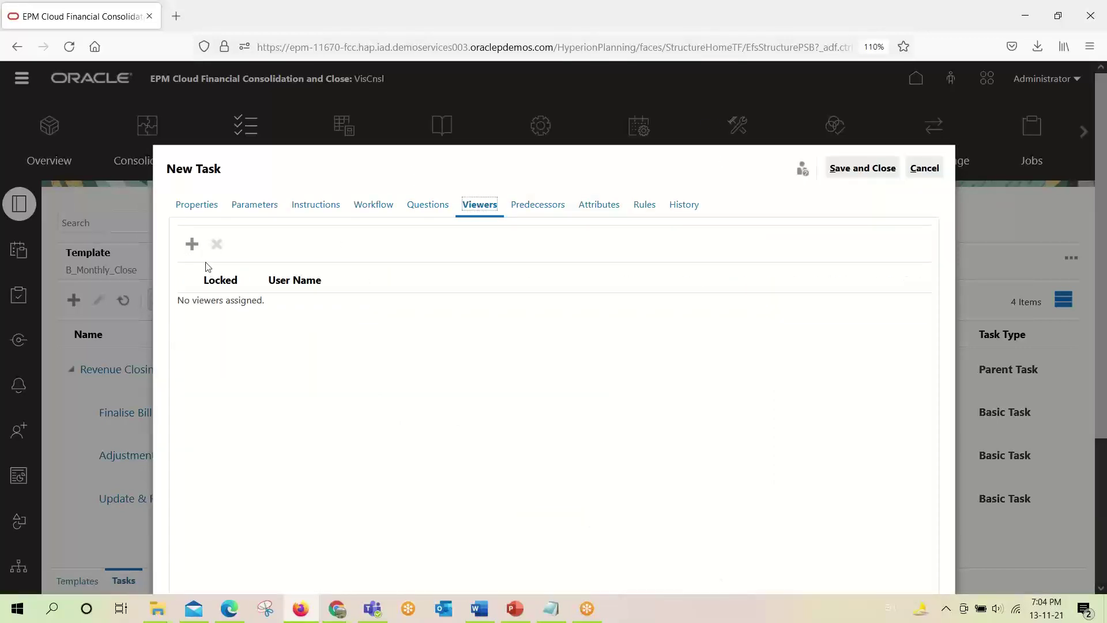
click(192, 243)
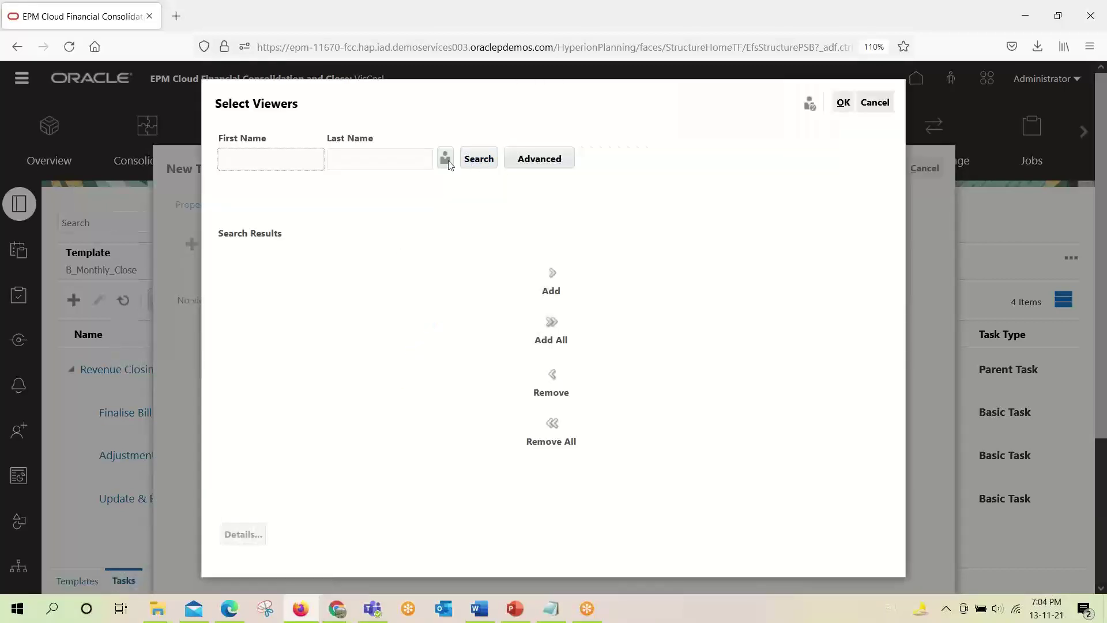
click(445, 158)
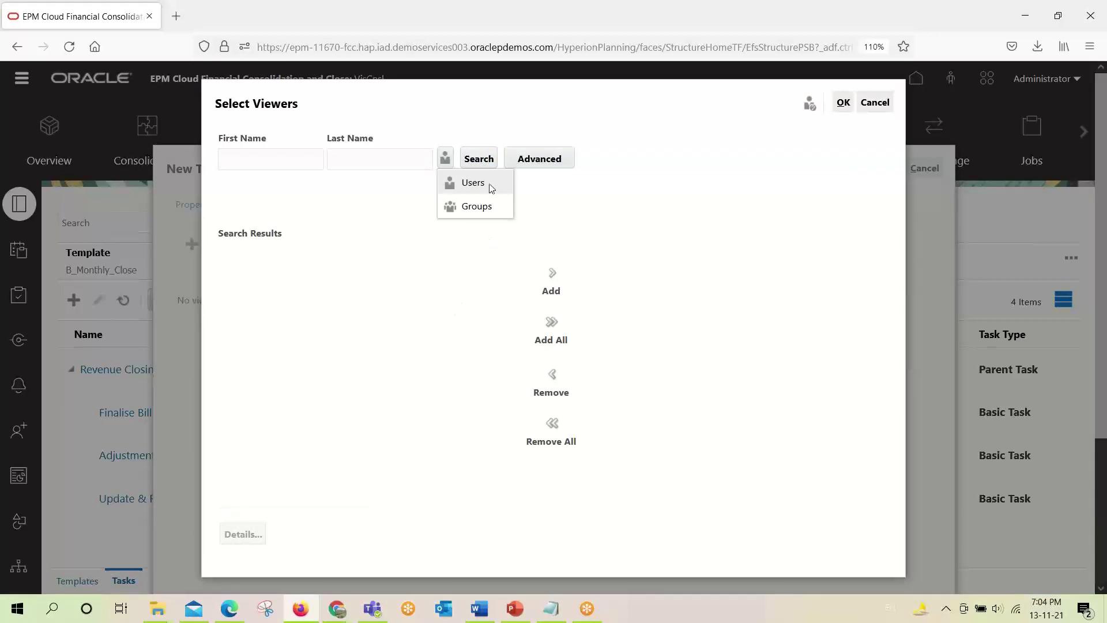
click(476, 174)
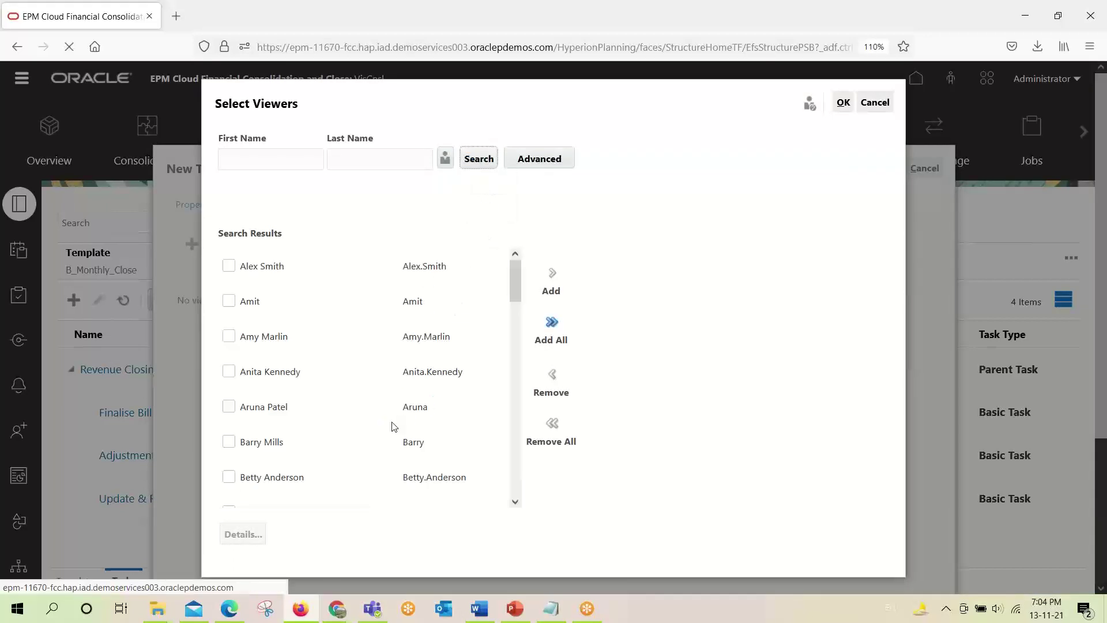
scroll(369, 450, down, 10)
scroll(292, 440, down, 5)
scroll(292, 447, up, 5)
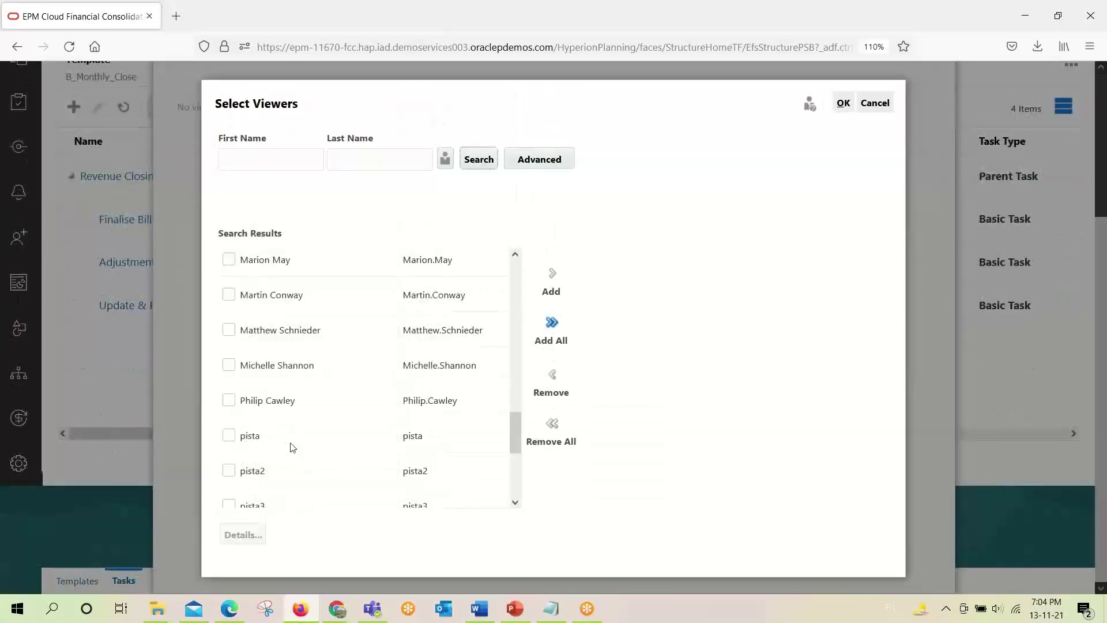
scroll(272, 476, down, 2)
click(229, 431)
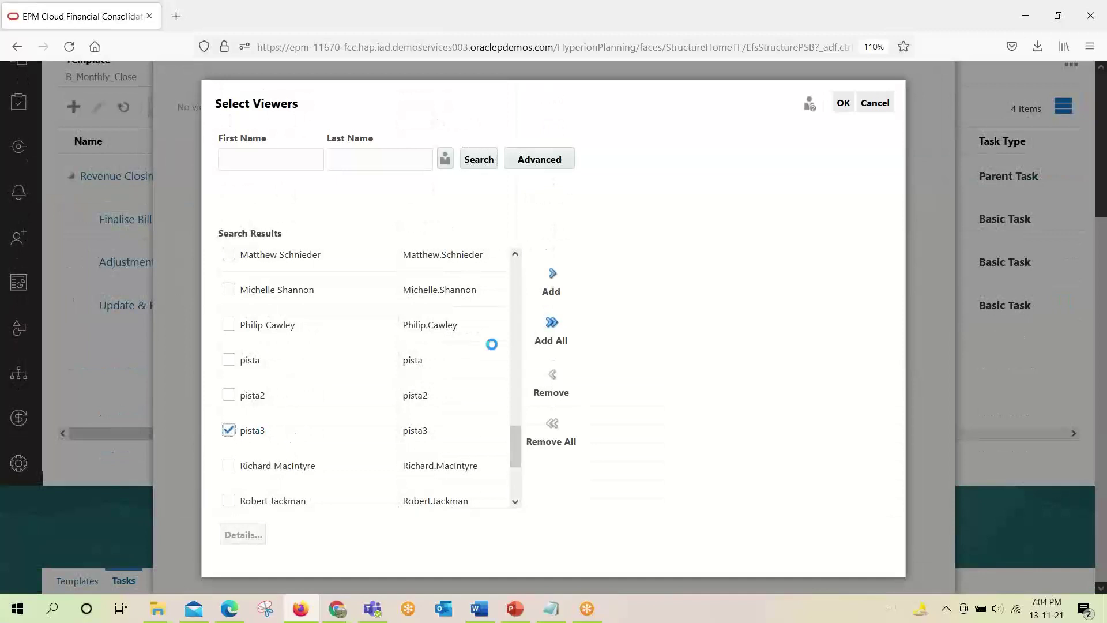
click(558, 278)
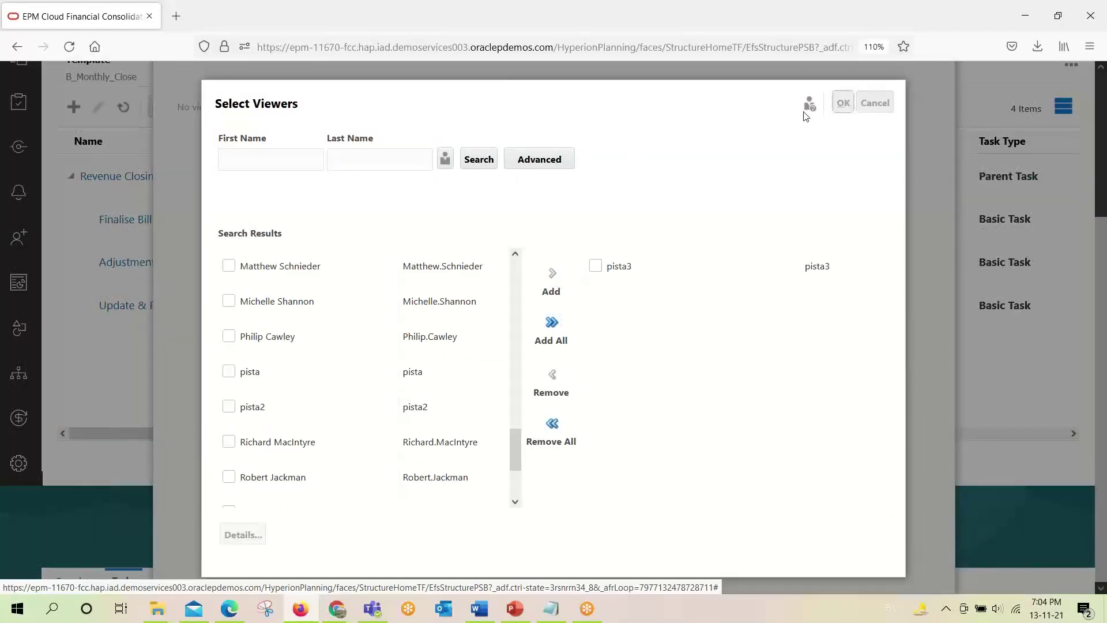
click(843, 103)
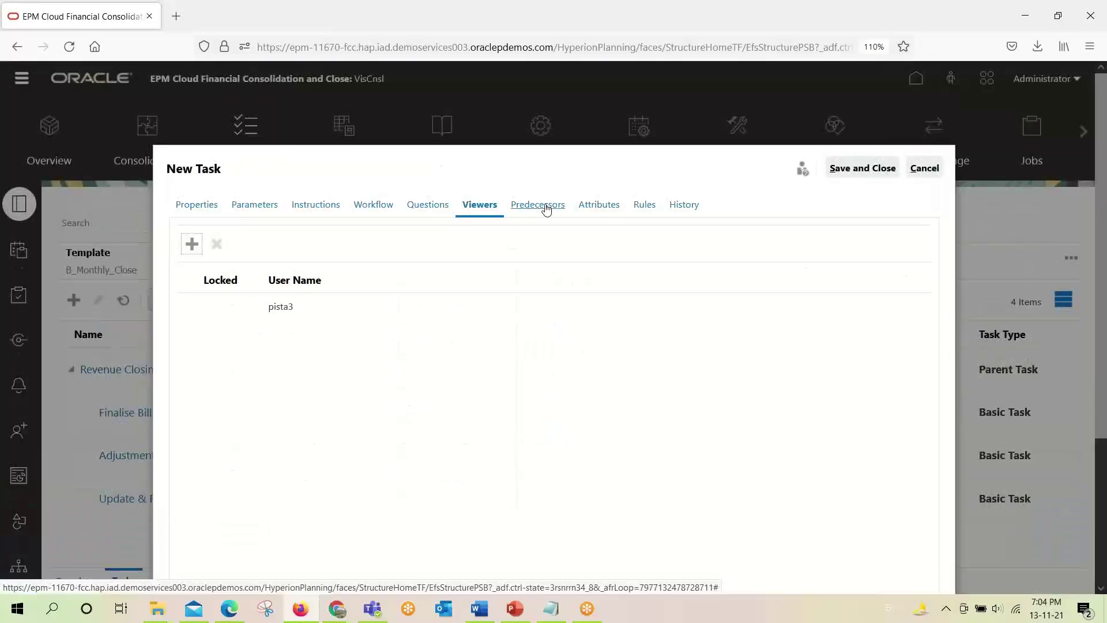
click(545, 209)
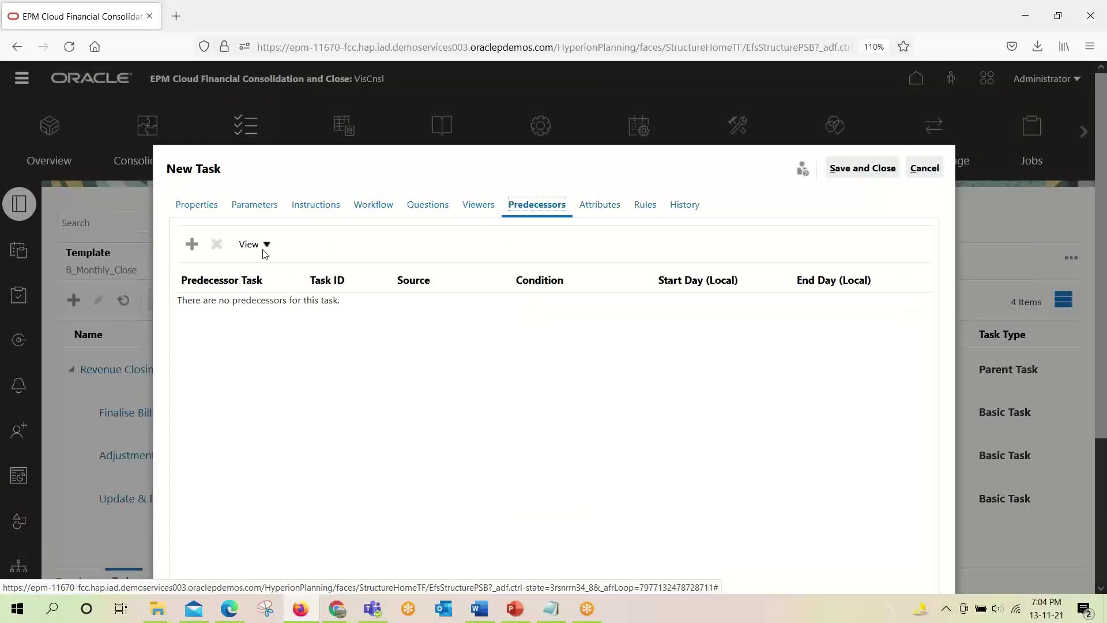
Add Update & Finalise Revenue/Billing (R_103) as a Finish to Start predecessor.
click(192, 244)
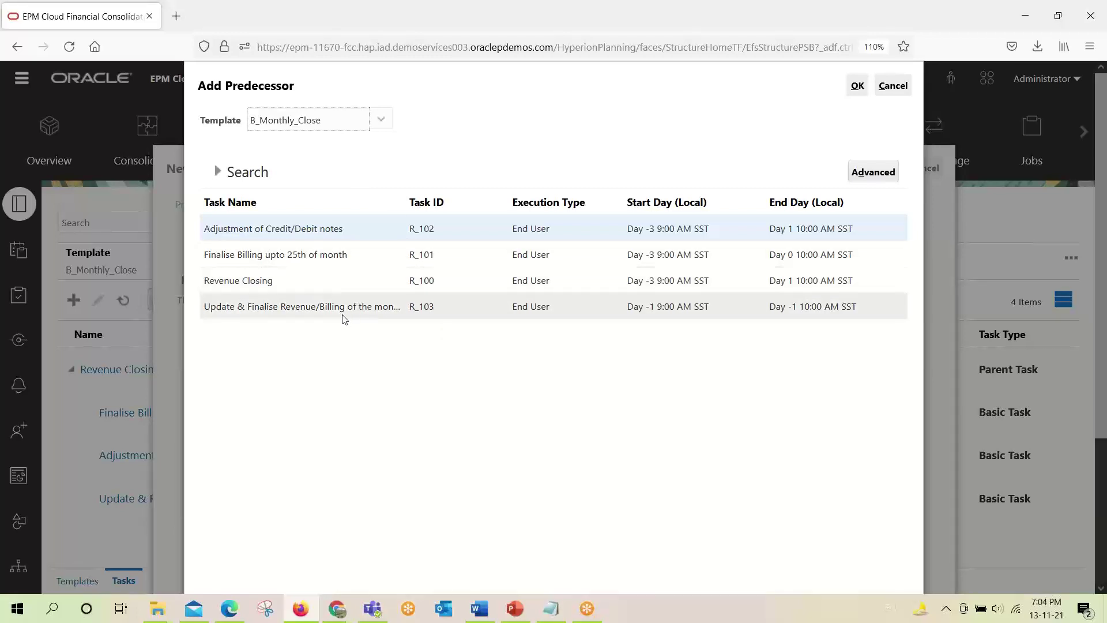
click(325, 306)
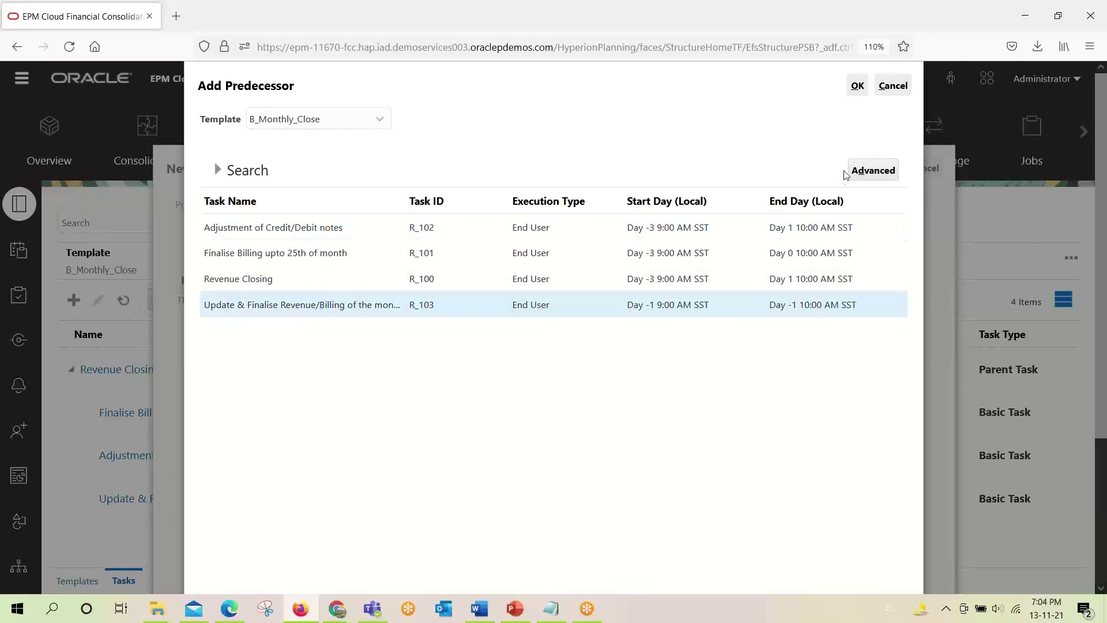
click(857, 86)
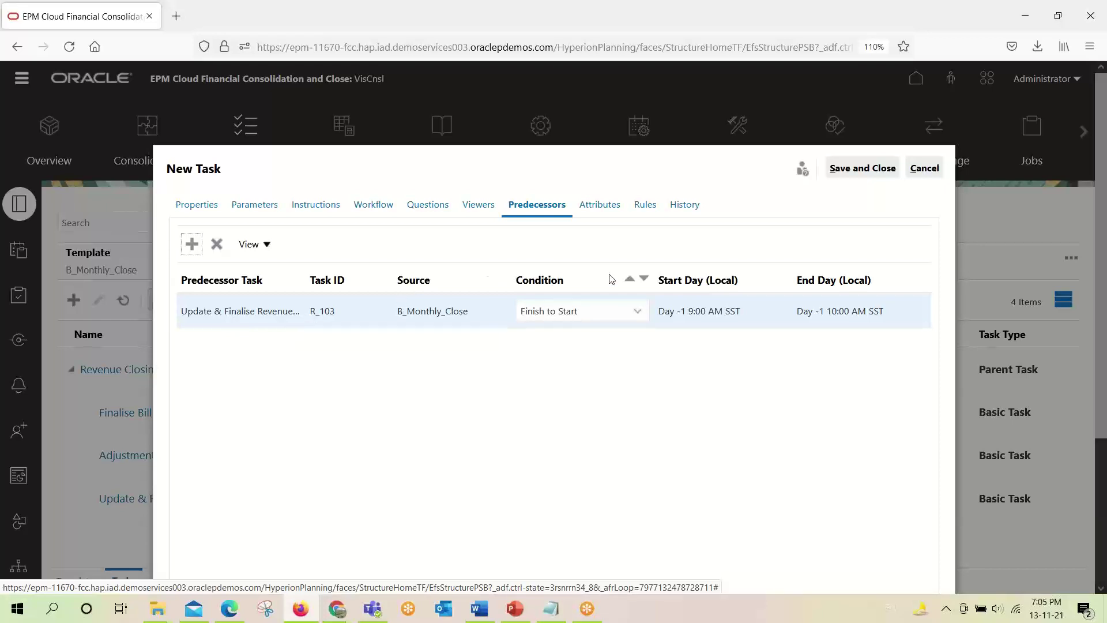
Review Attributes, Rules and History, save R_104, and select it in the task list.
click(600, 207)
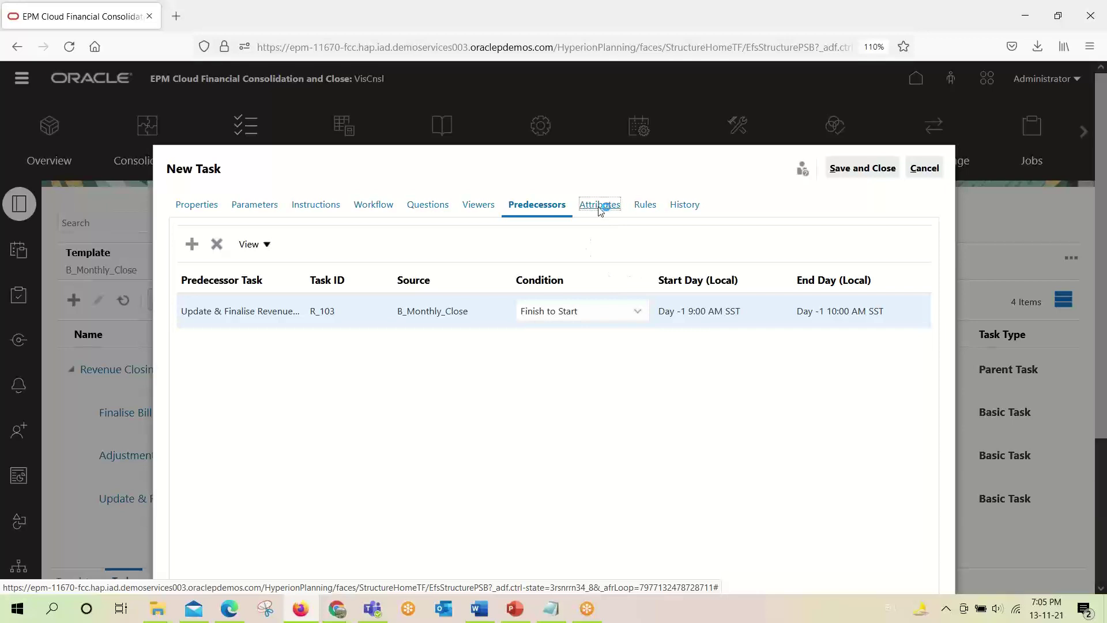
click(642, 207)
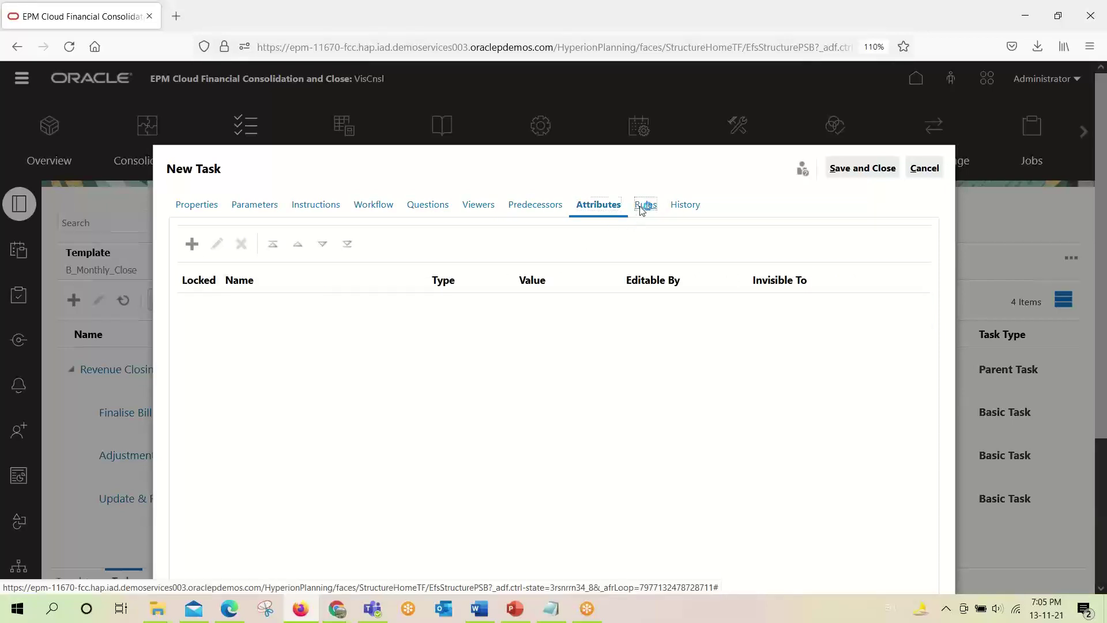
click(684, 206)
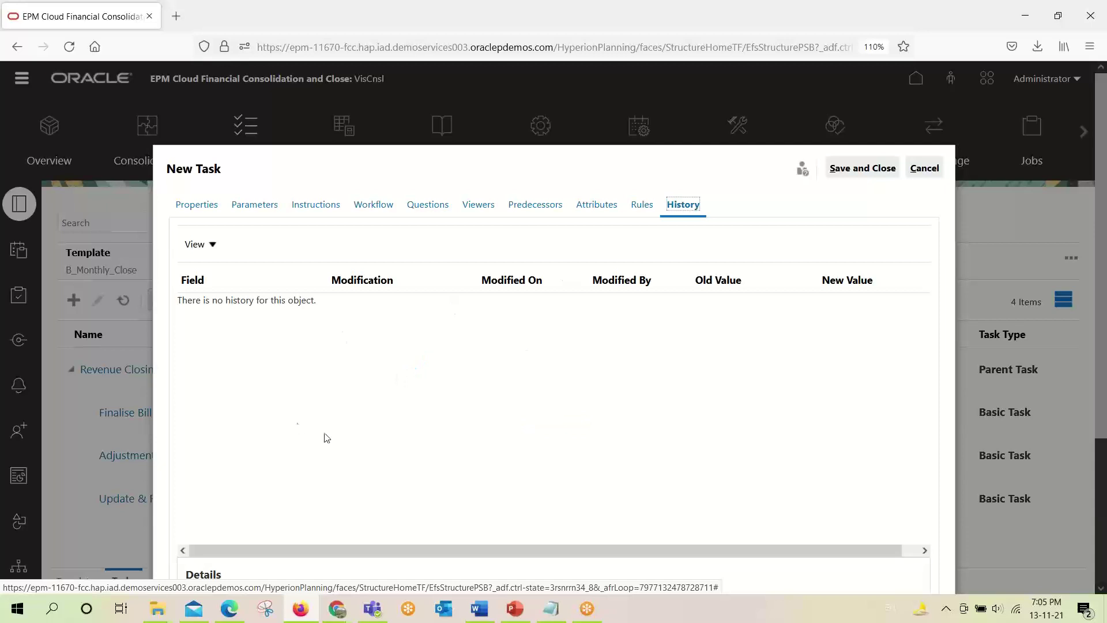
scroll(327, 439, down, 3)
scroll(329, 440, up, 3)
click(854, 170)
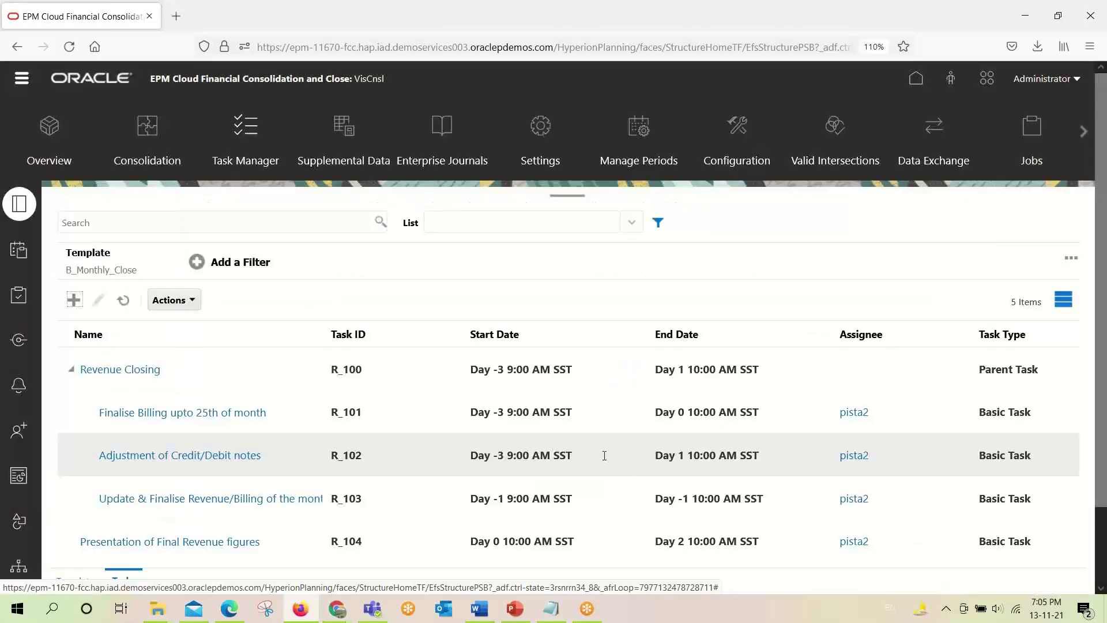
scroll(603, 455, down, 2)
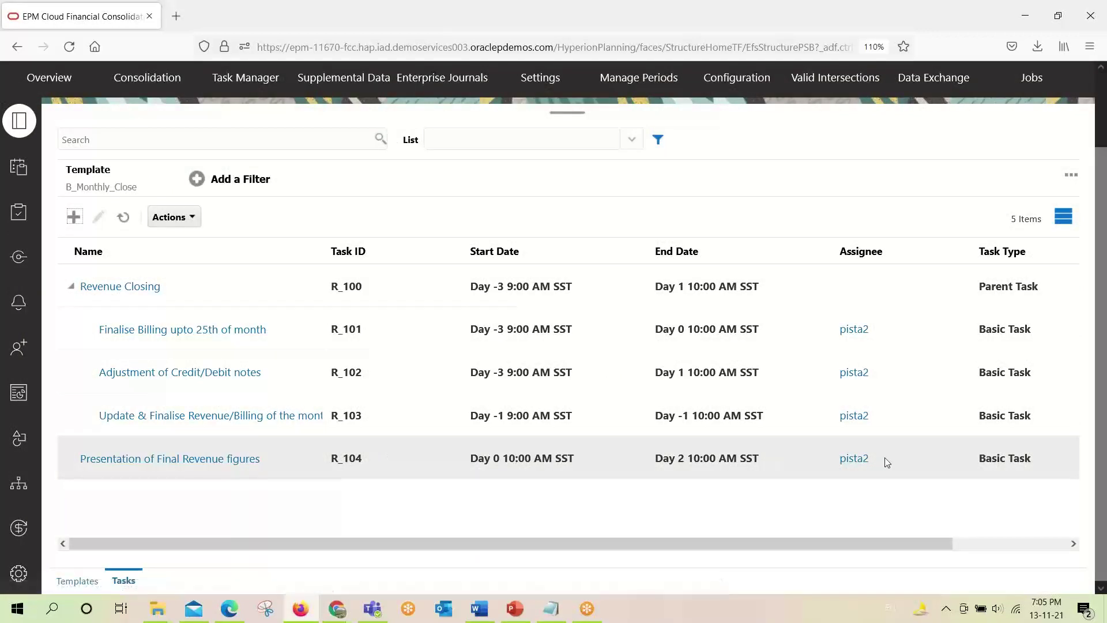
click(342, 471)
Move Presentation of Final Revenue figures into Revenue Closing's Selected Tasks and save.
click(87, 285)
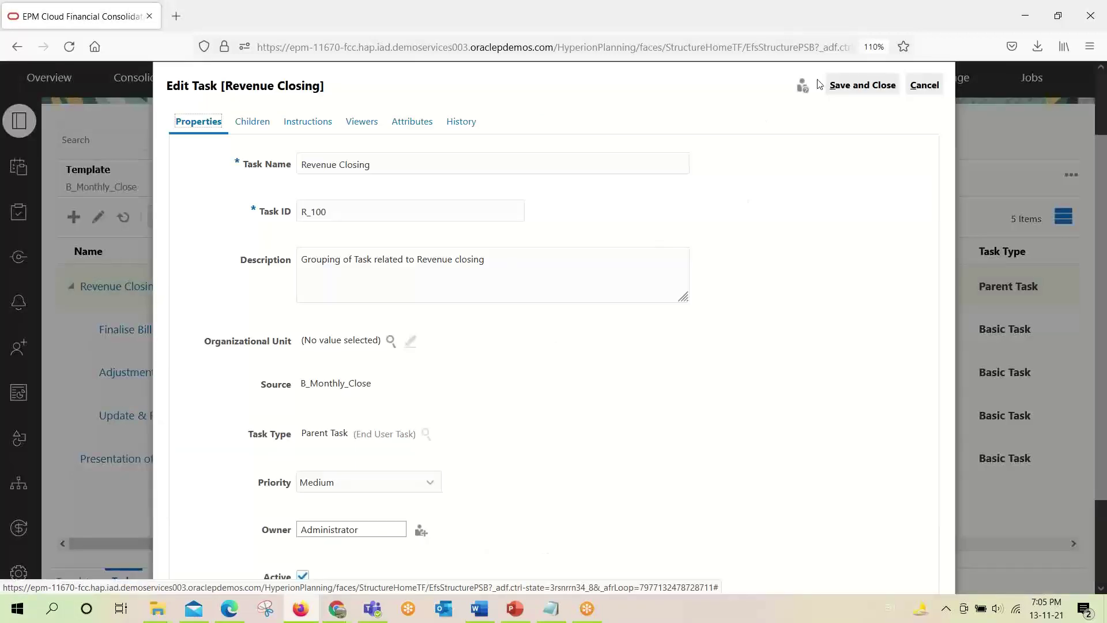
click(922, 86)
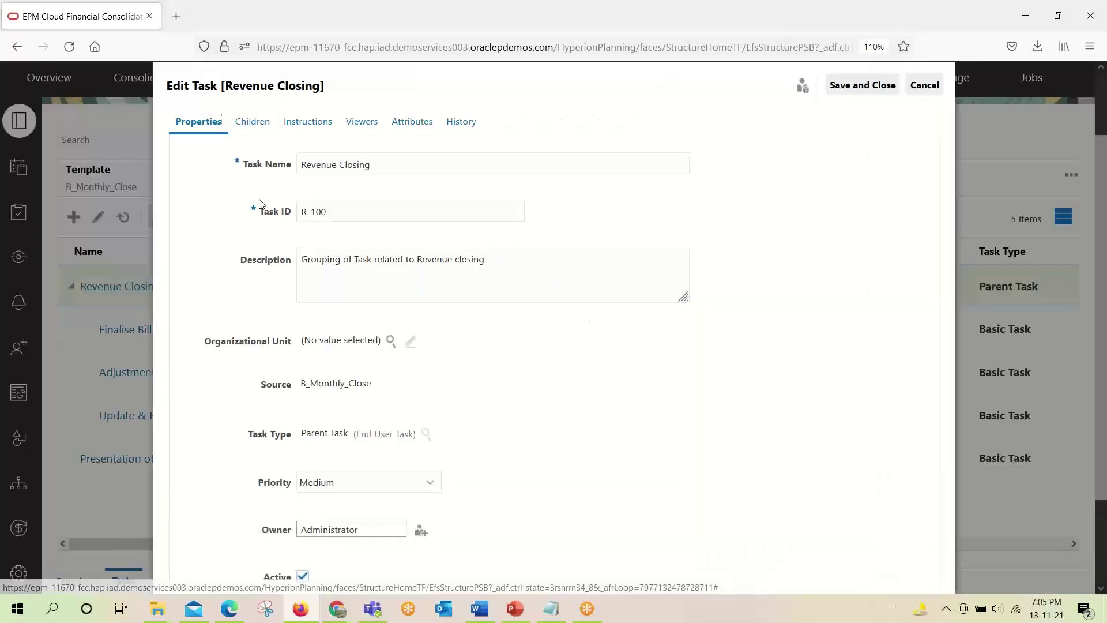
click(257, 122)
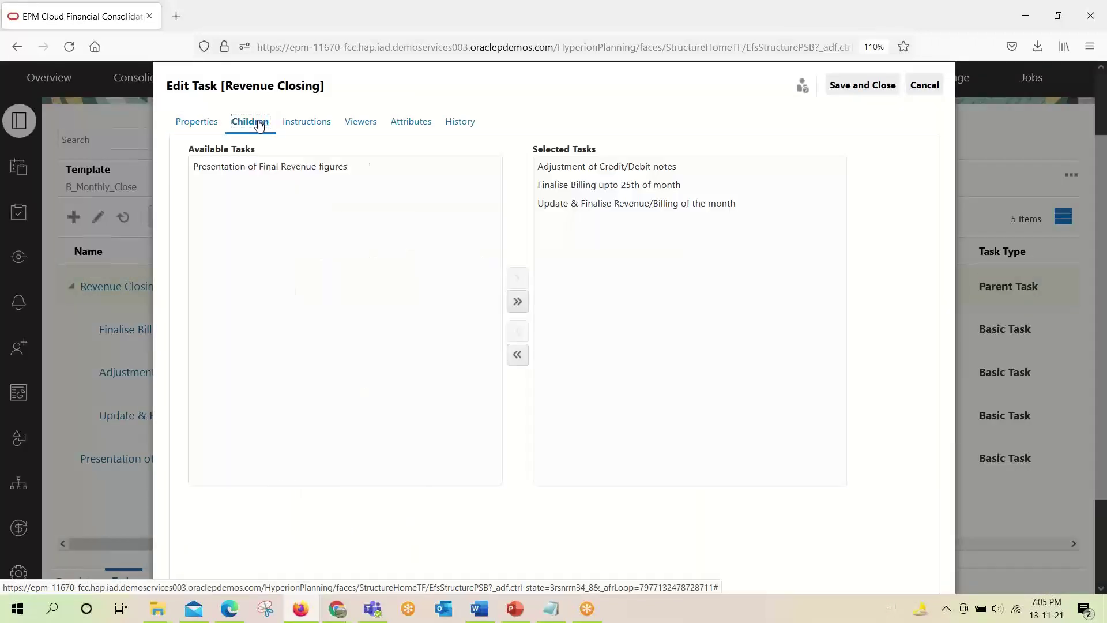
click(285, 172)
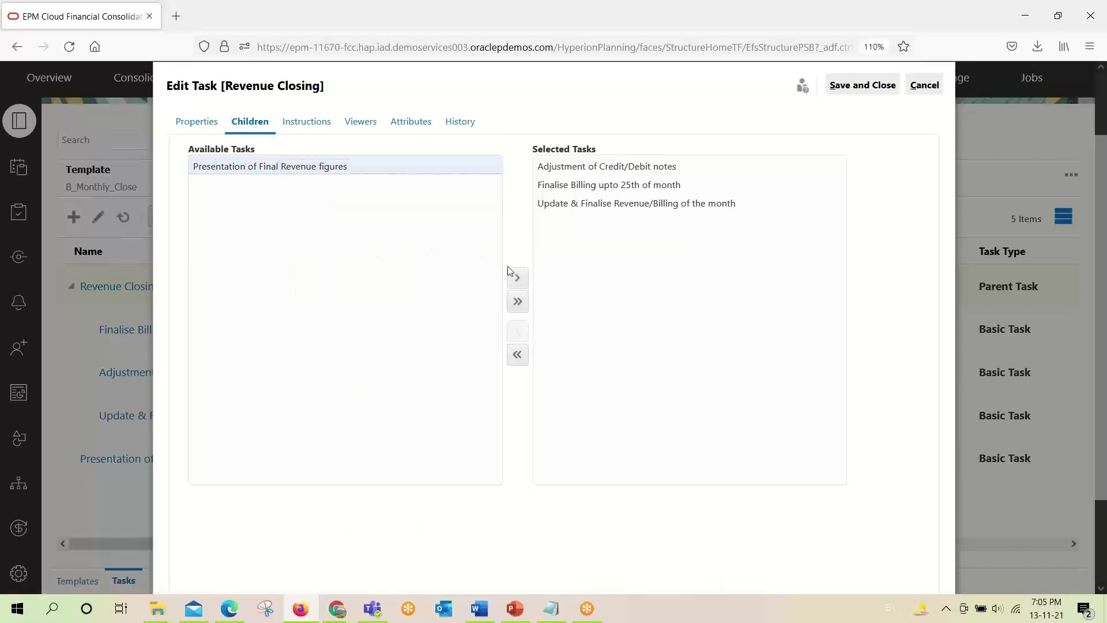
click(517, 277)
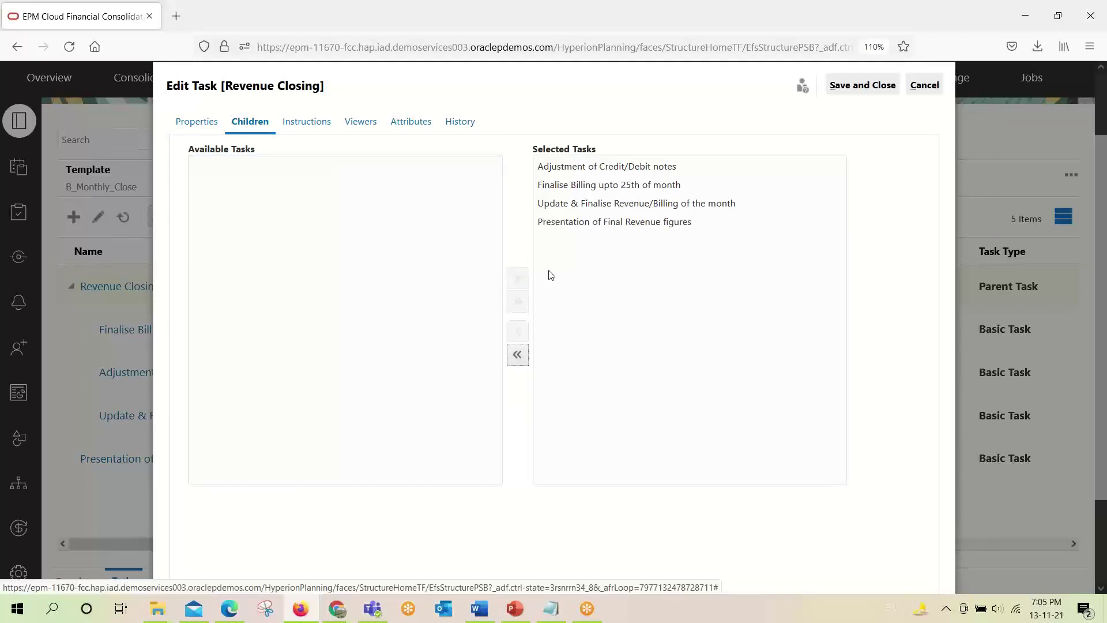
click(841, 86)
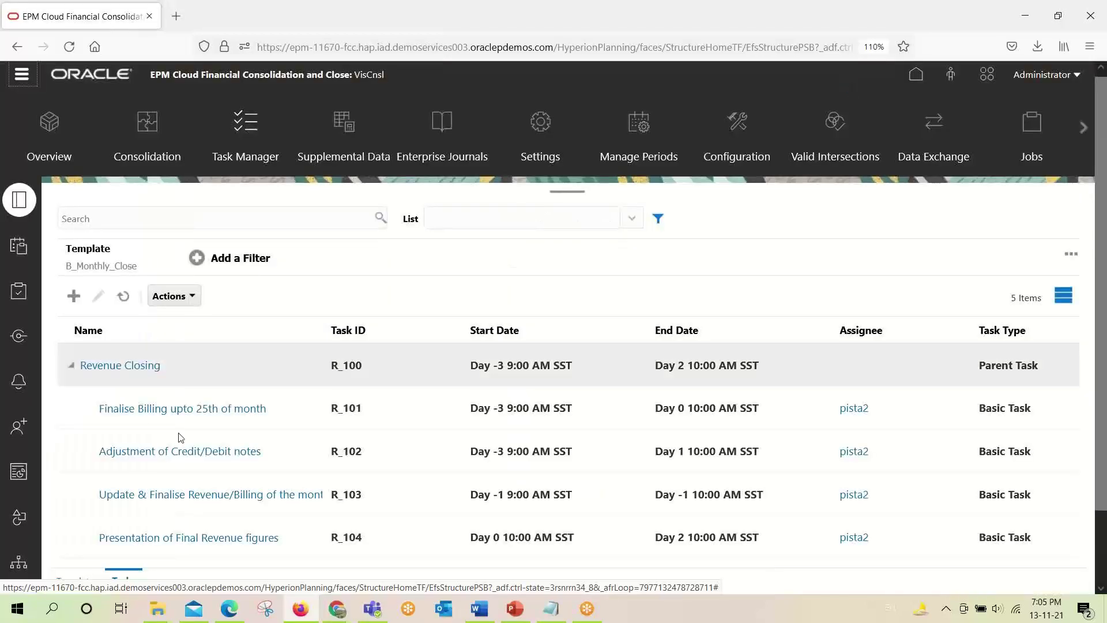
Collapse Revenue Closing after briefly re-expanding it to check its child tasks.
scroll(180, 438, down, 2)
click(71, 284)
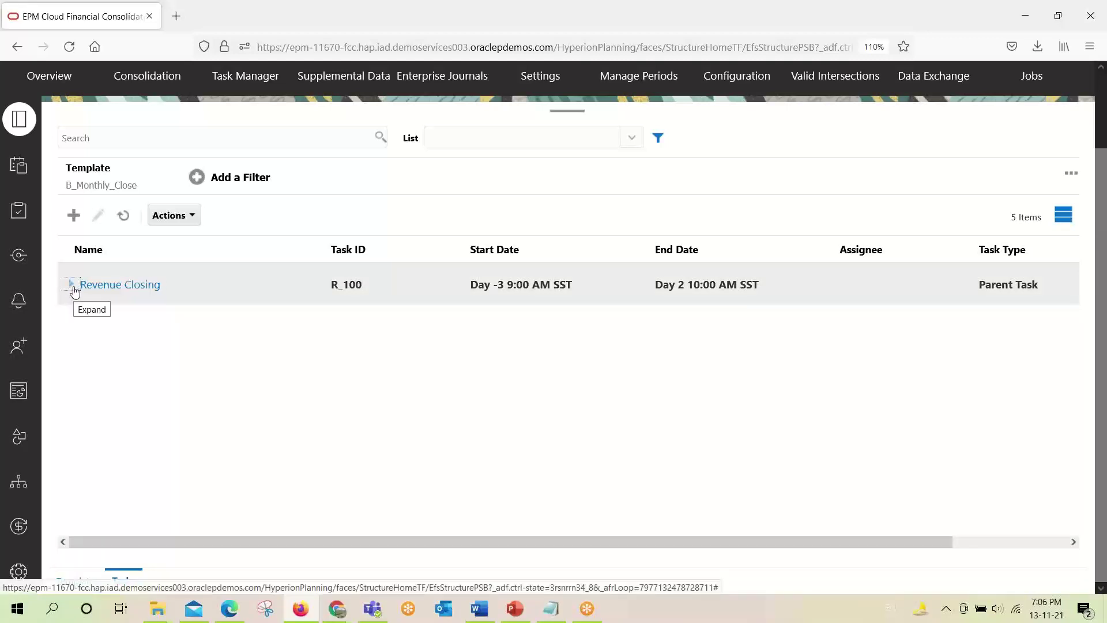
click(74, 291)
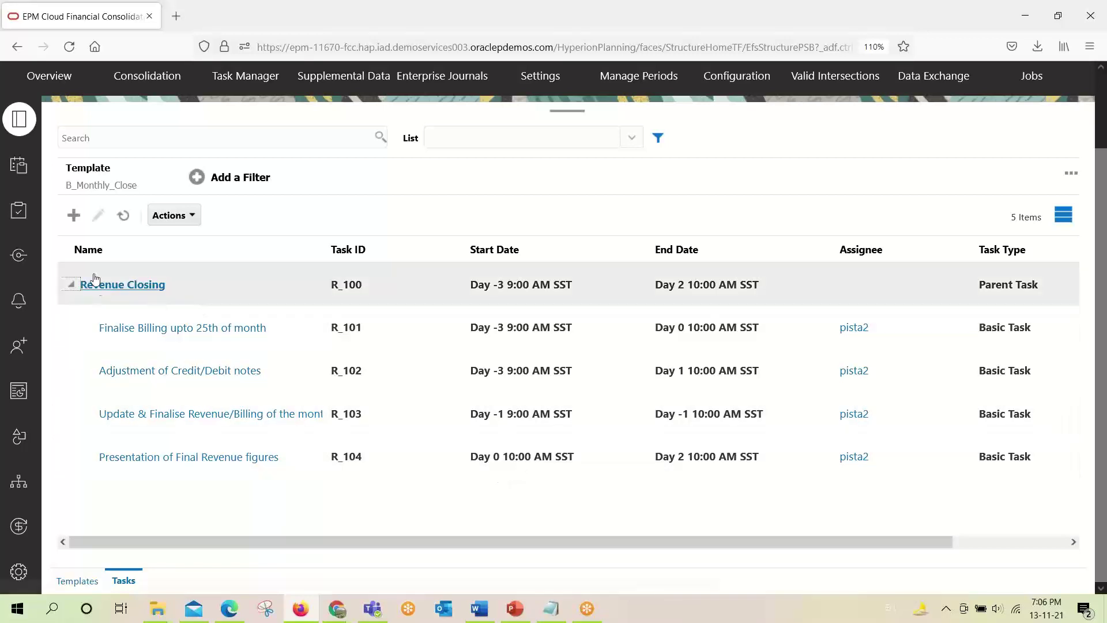
click(71, 285)
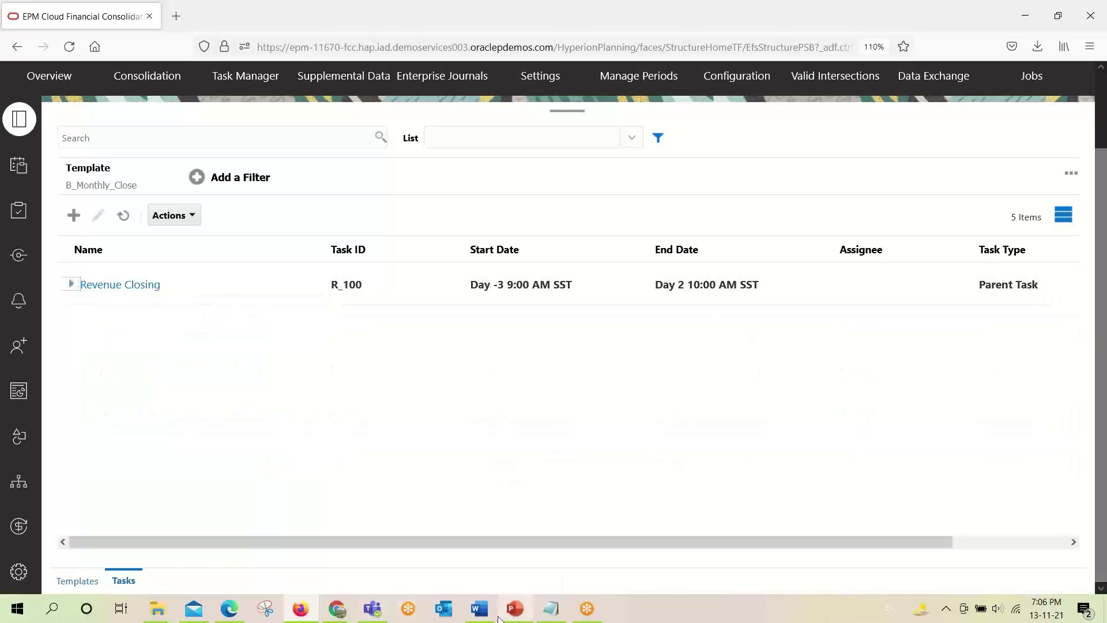
Check the Schedule Template step in the Task Manager flowchart document, then return to Firefox.
mouse_move(480, 615)
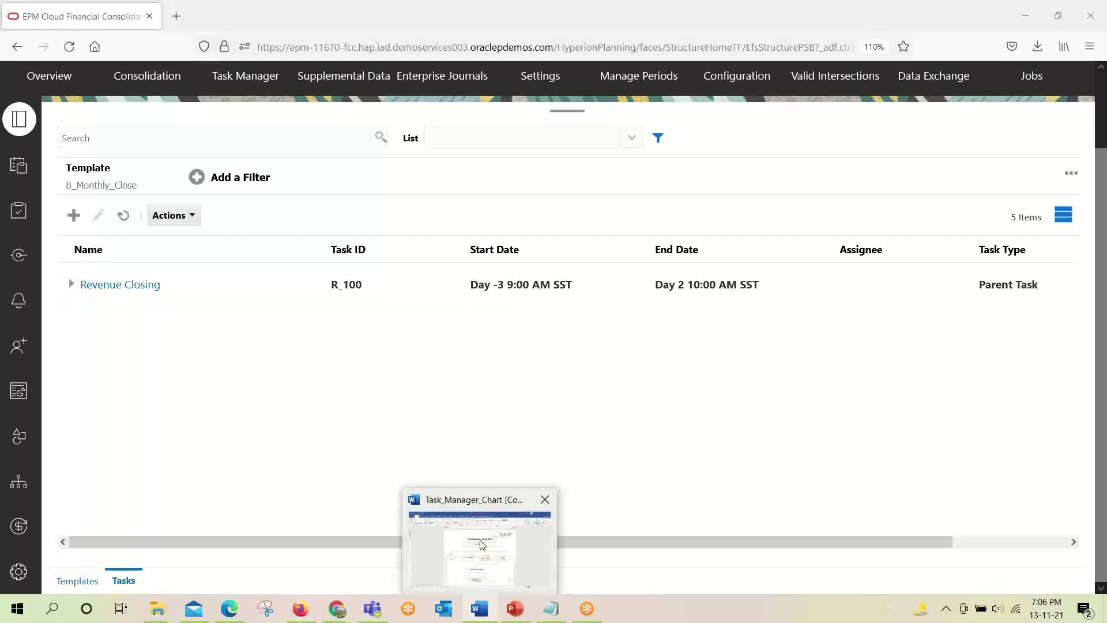
click(490, 551)
scroll(556, 432, down, 1)
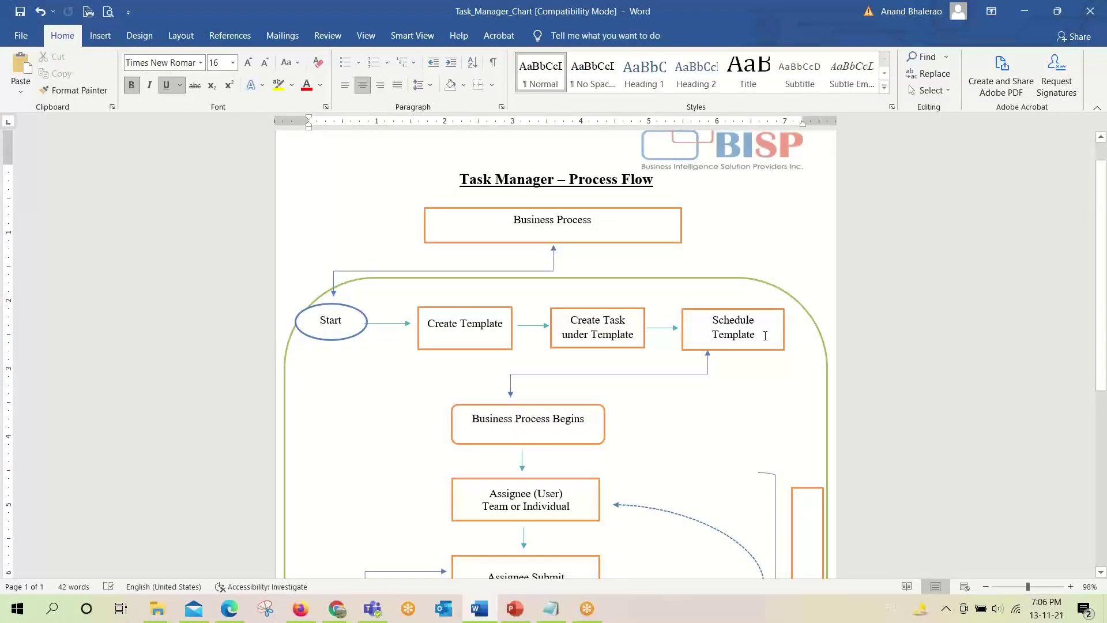
click(766, 335)
key(alt+Tab)
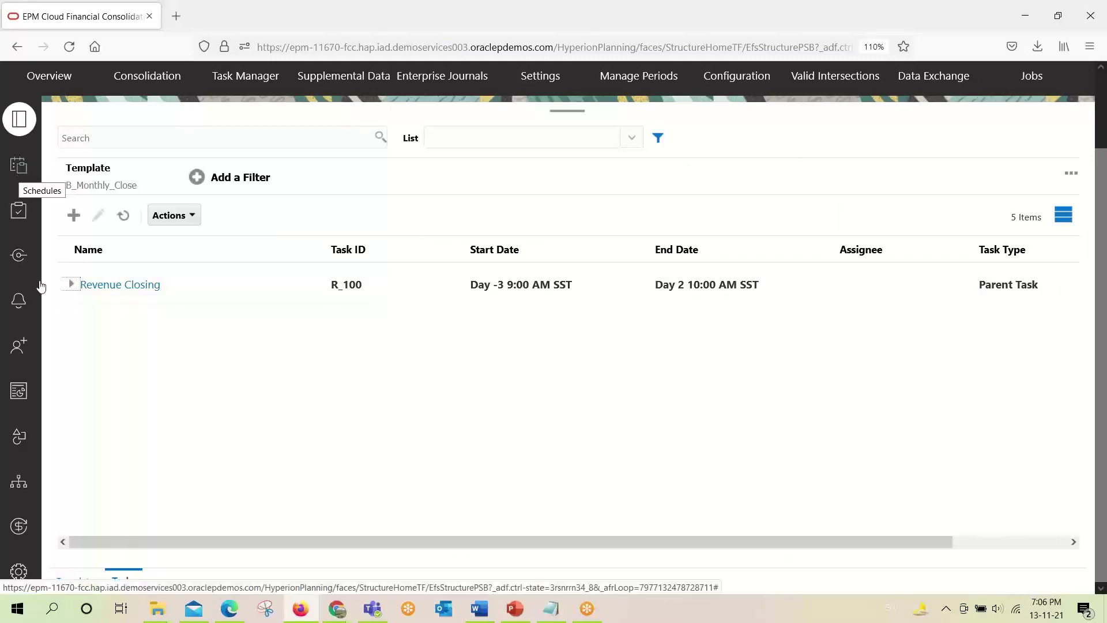
Start a schedule from the B_Monthly_Close template for year 2021, period Nov.
click(83, 581)
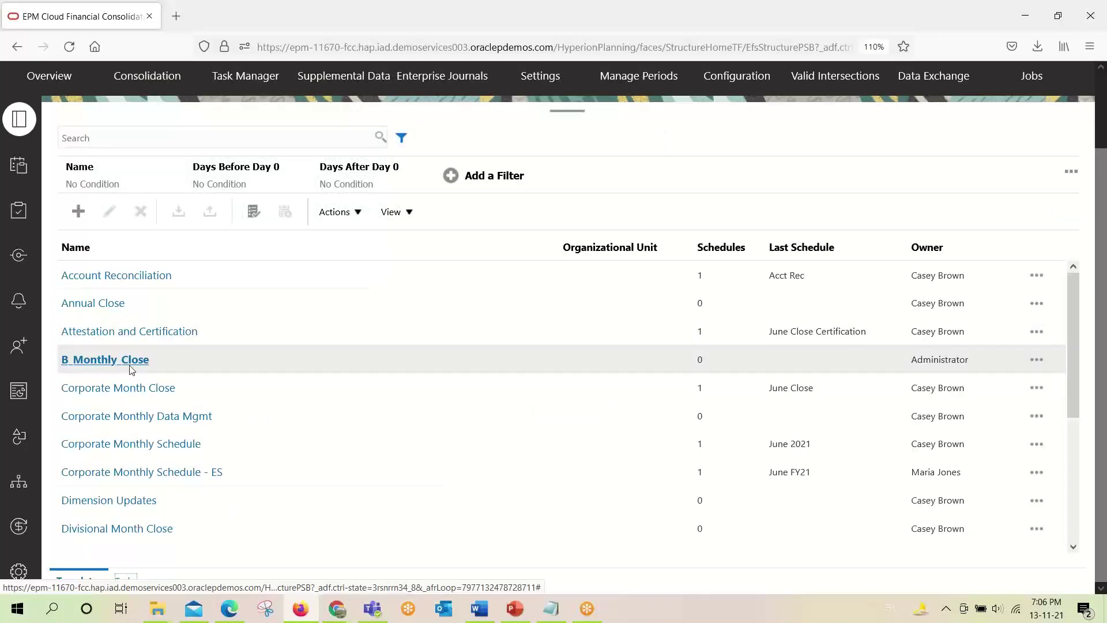
click(1037, 359)
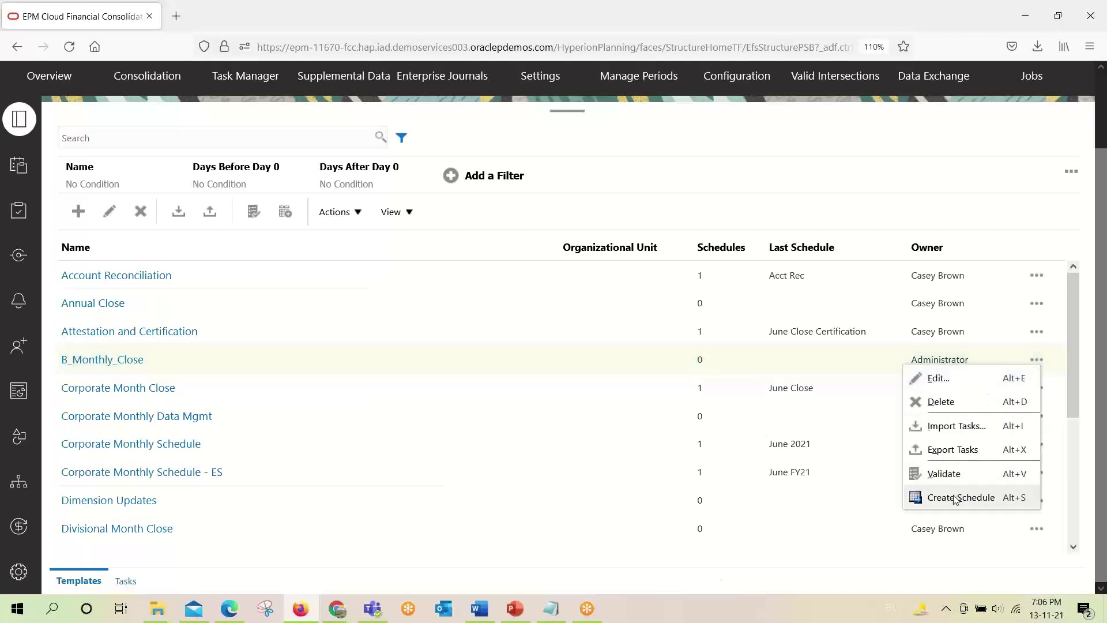
click(954, 498)
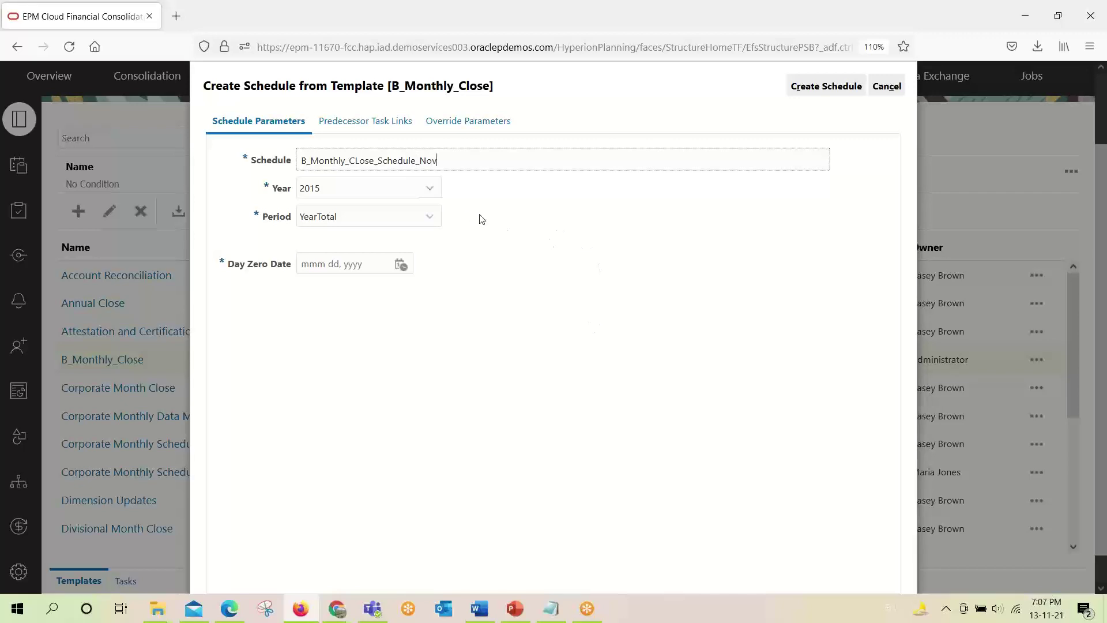
click(427, 194)
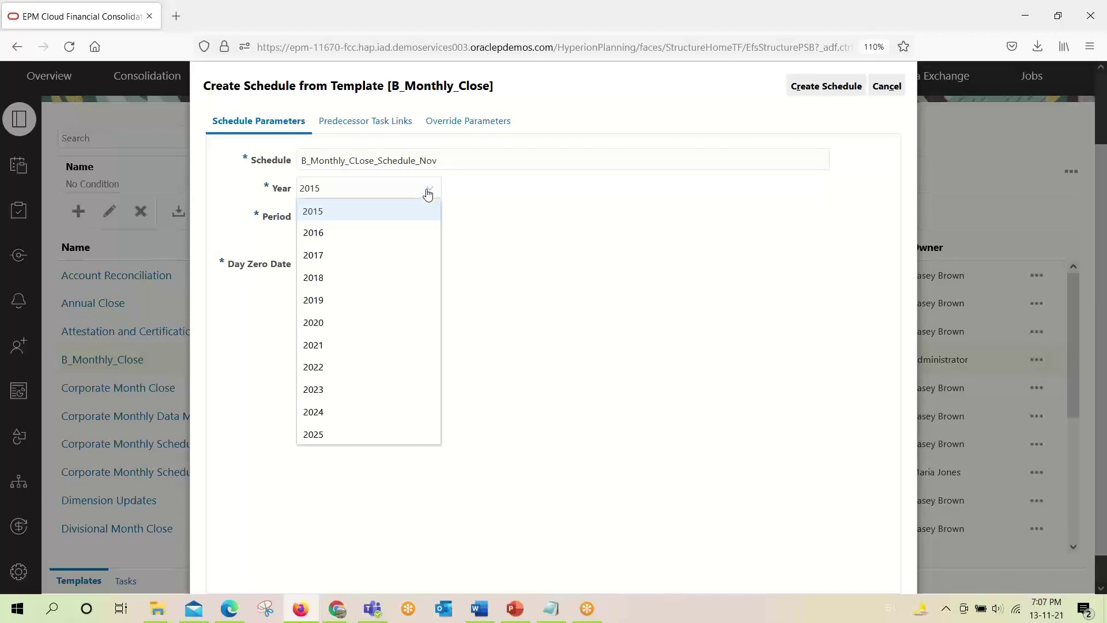
click(376, 345)
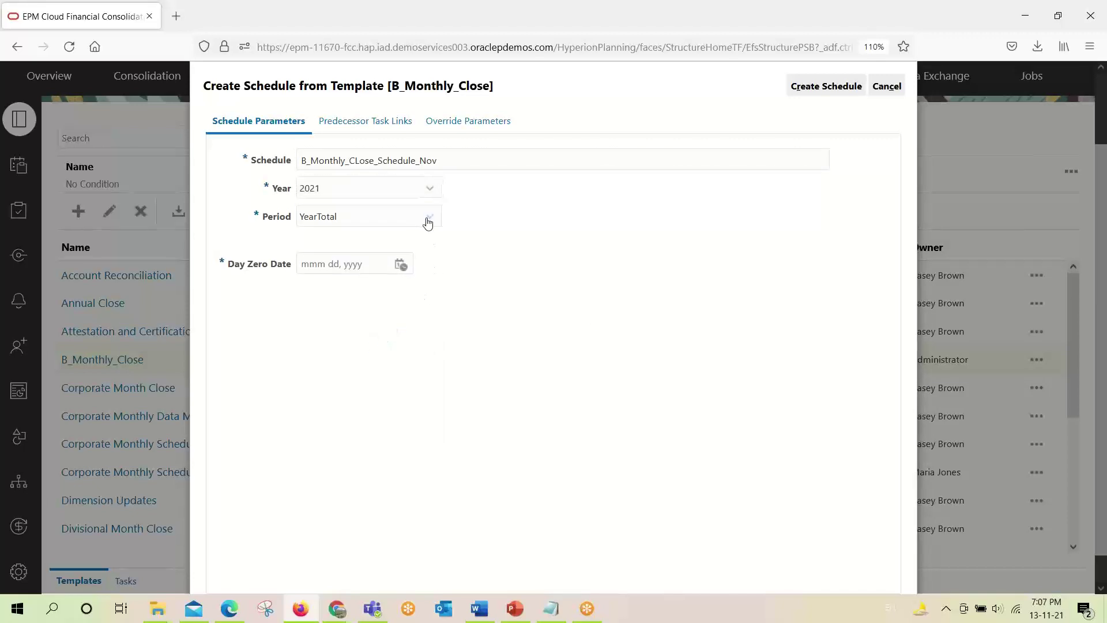
click(429, 218)
scroll(383, 378, down, 3)
scroll(369, 375, down, 1)
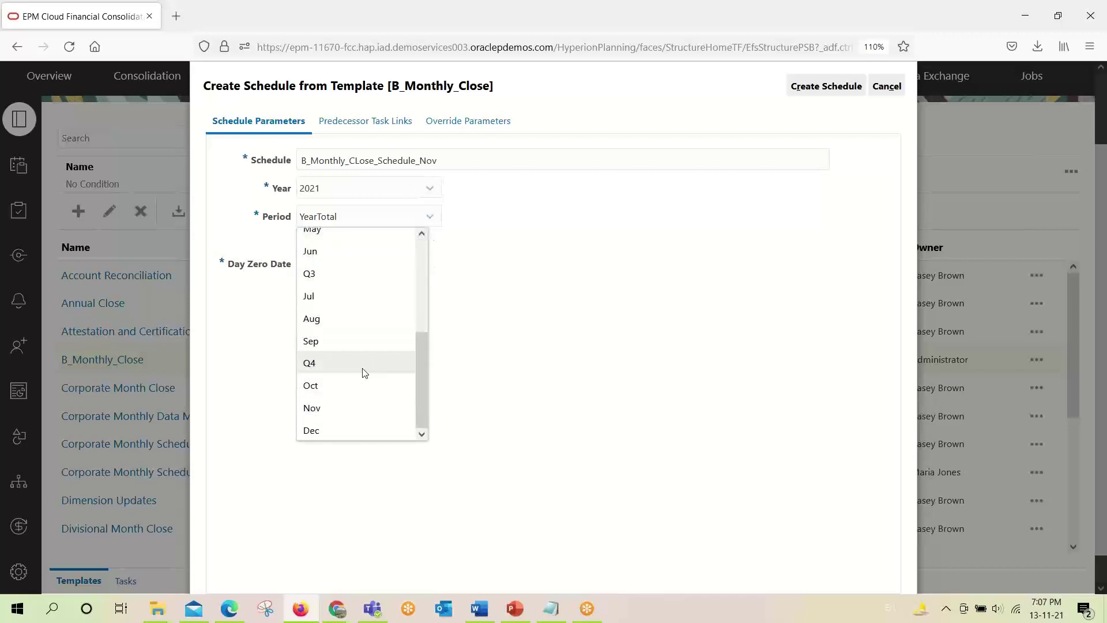
click(358, 402)
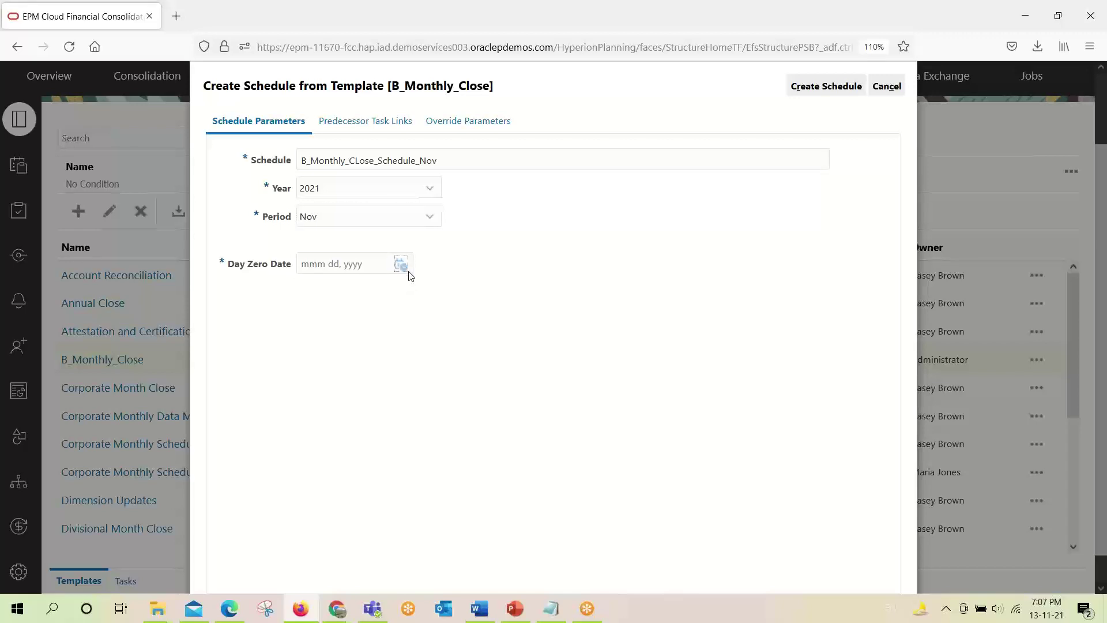
Set the schedule's day zero to November 10, 2021.
click(404, 268)
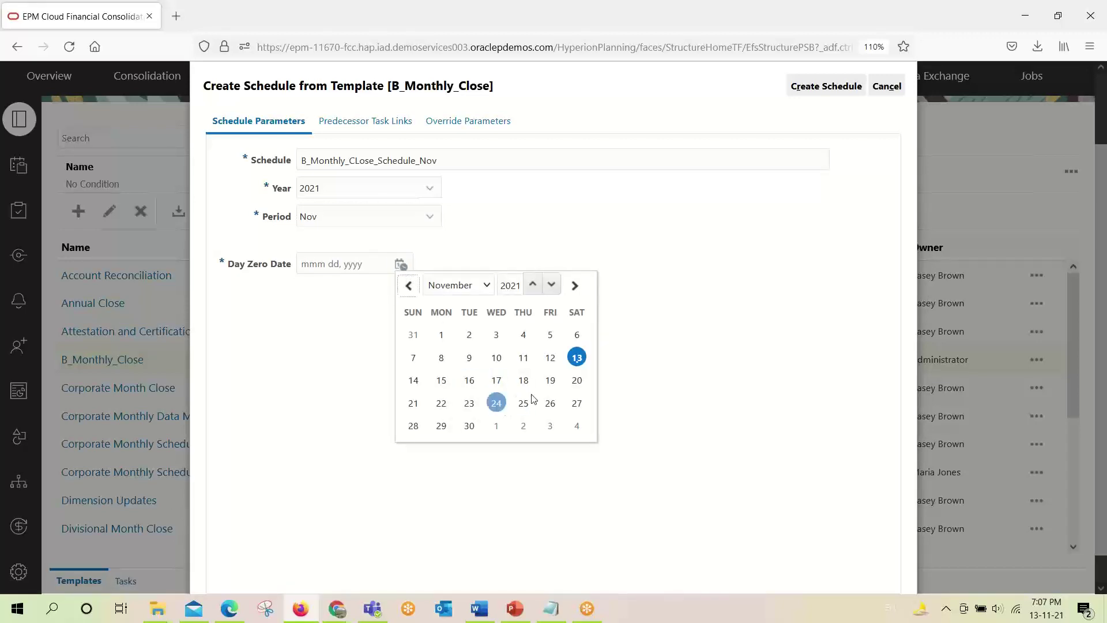
click(695, 385)
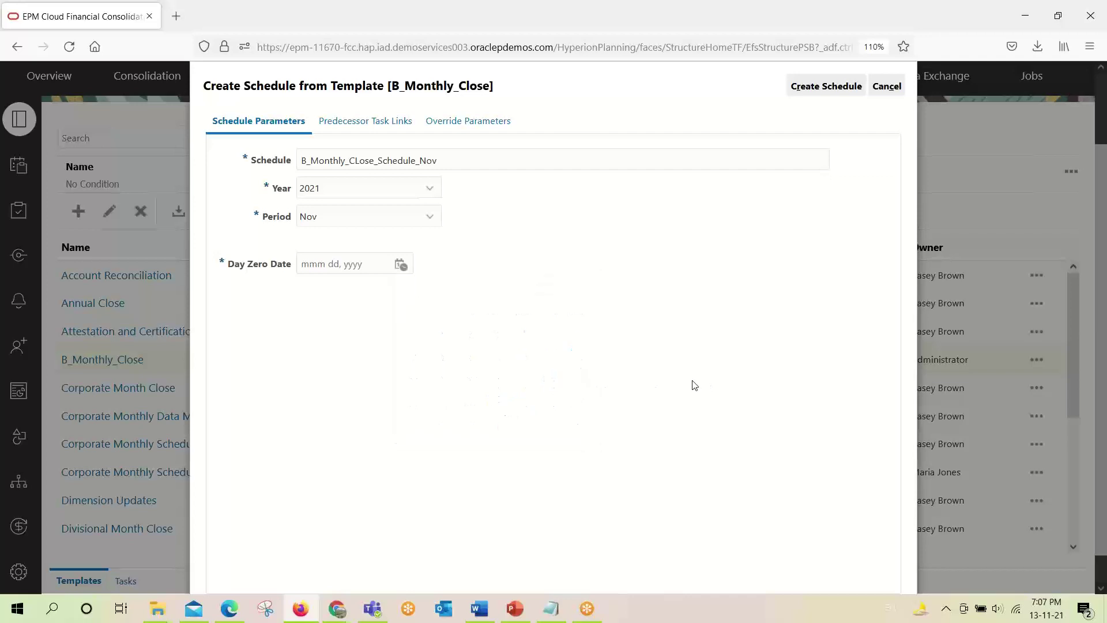
click(401, 264)
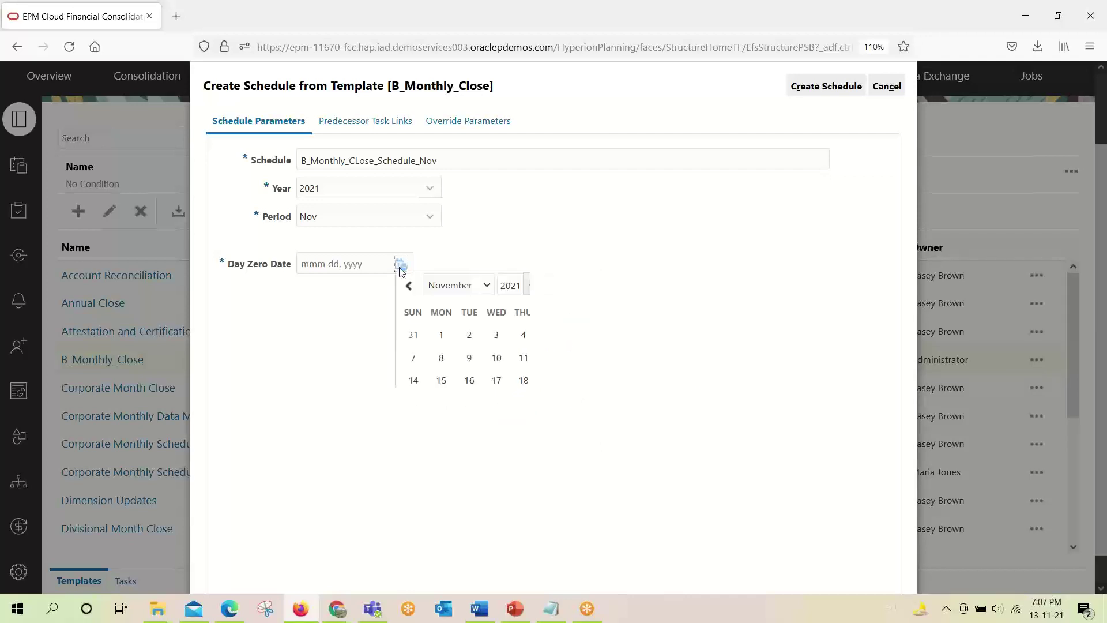
click(497, 358)
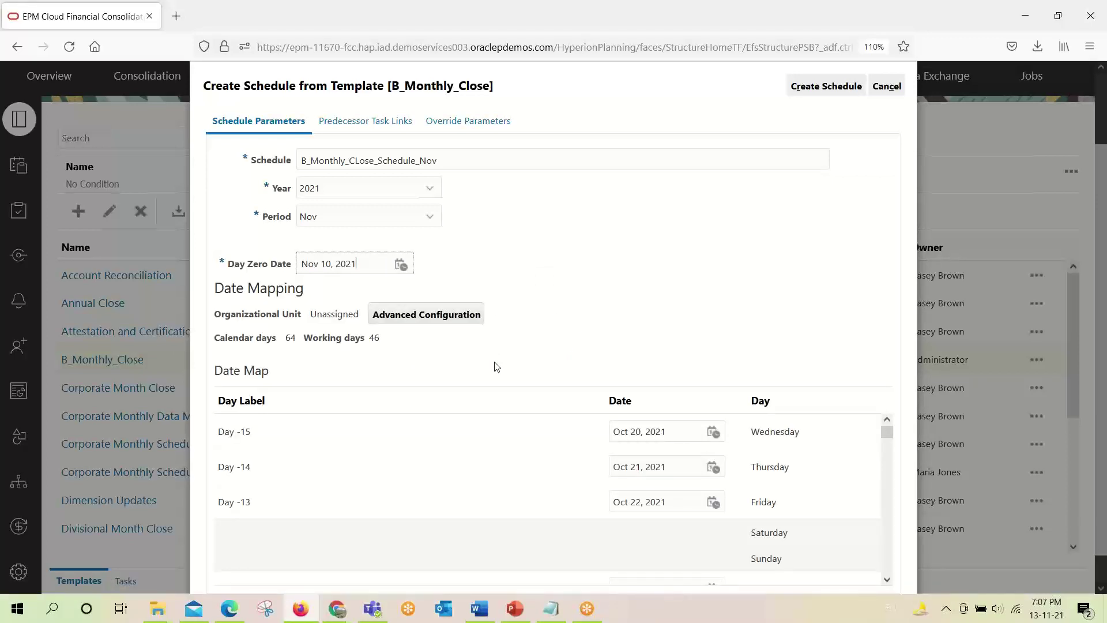
Review the day-to-date mapping for Day 0 and Day -1, then create the Nov schedule.
scroll(578, 439, down, 5)
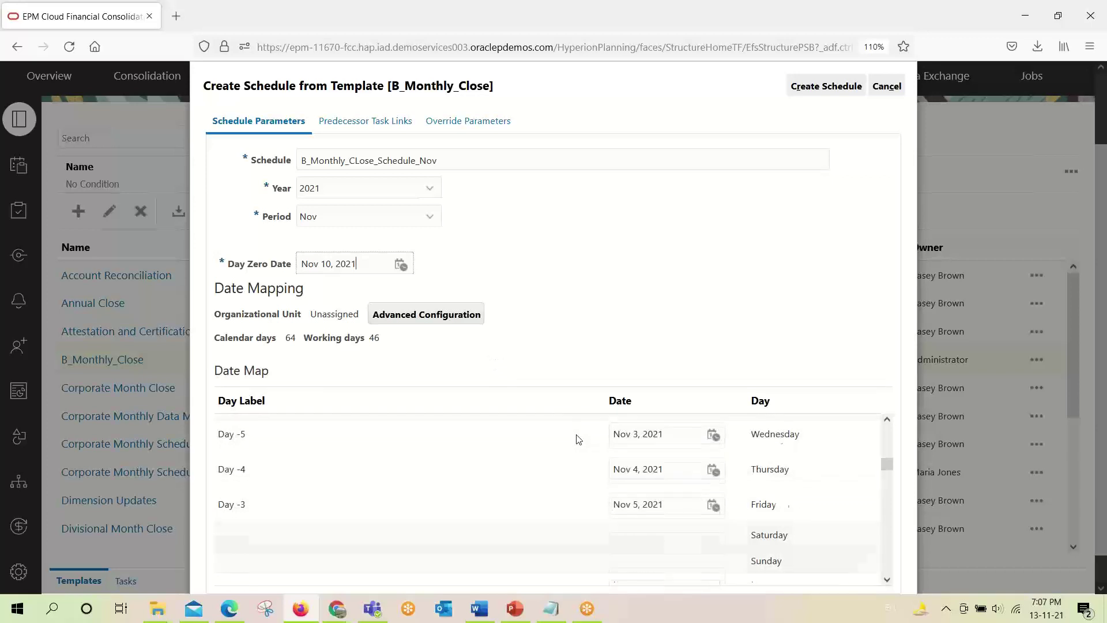
scroll(579, 439, down, 2)
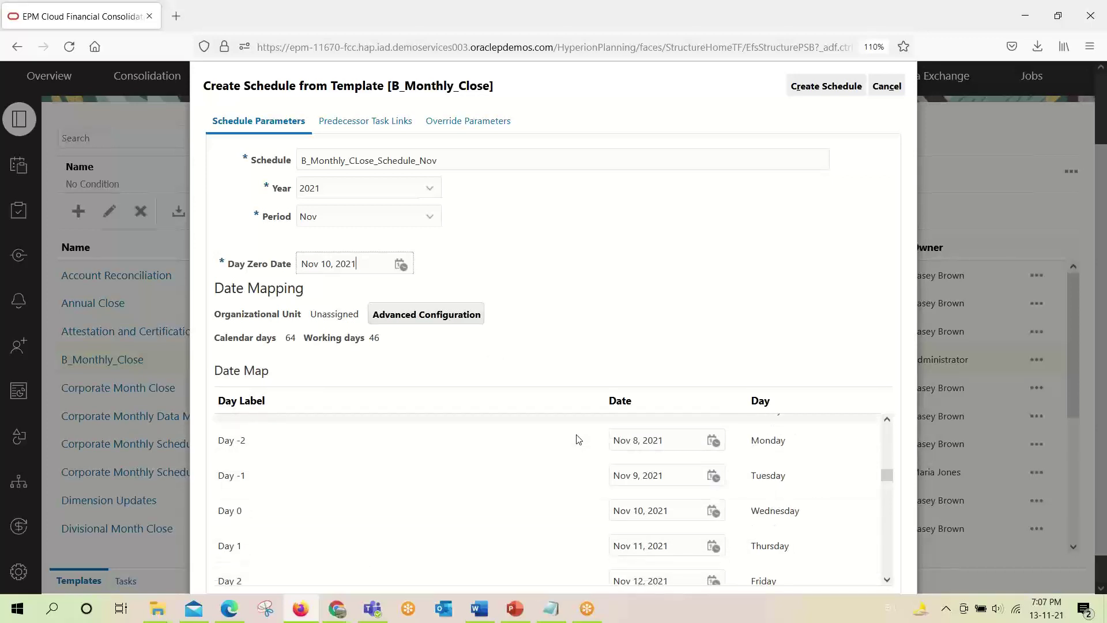
scroll(578, 439, down, 5)
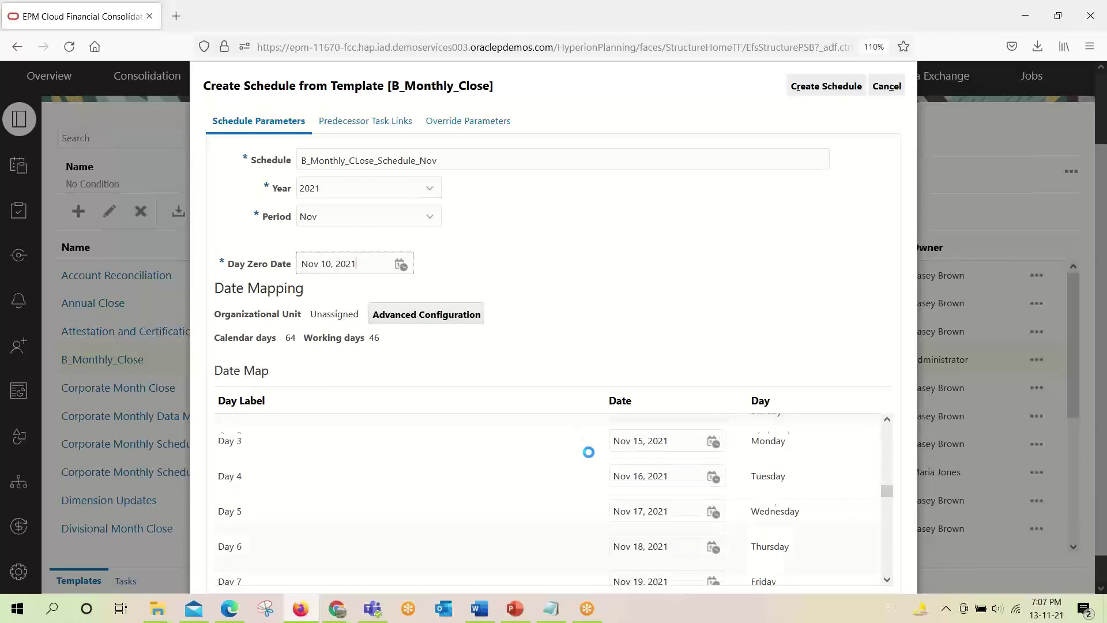
scroll(579, 441, up, 6)
scroll(796, 510, up, 7)
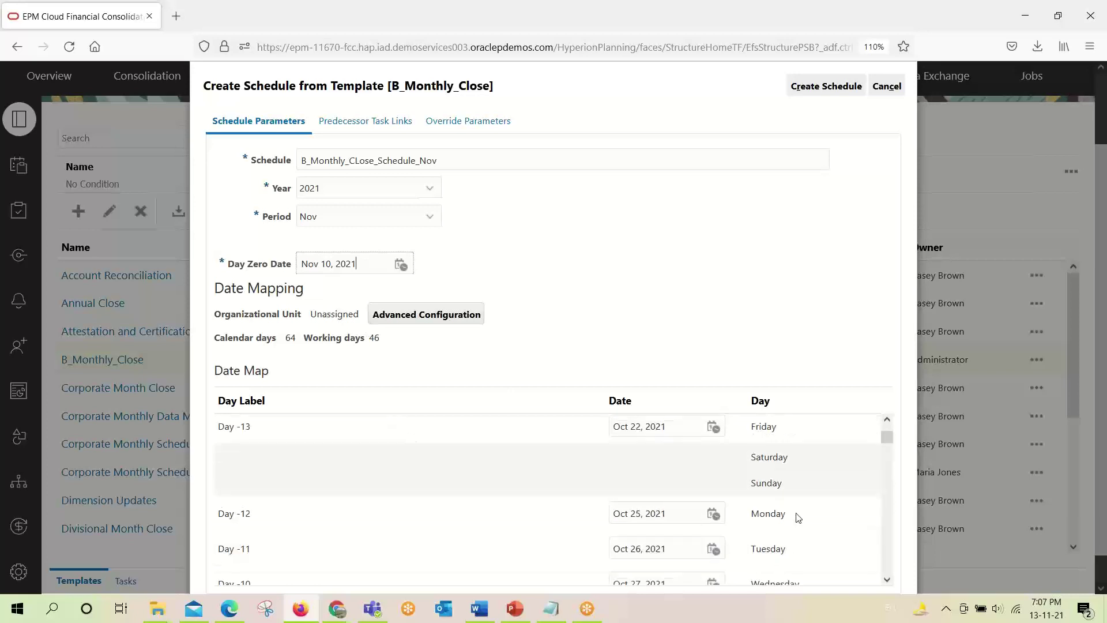
scroll(840, 332, down, 2)
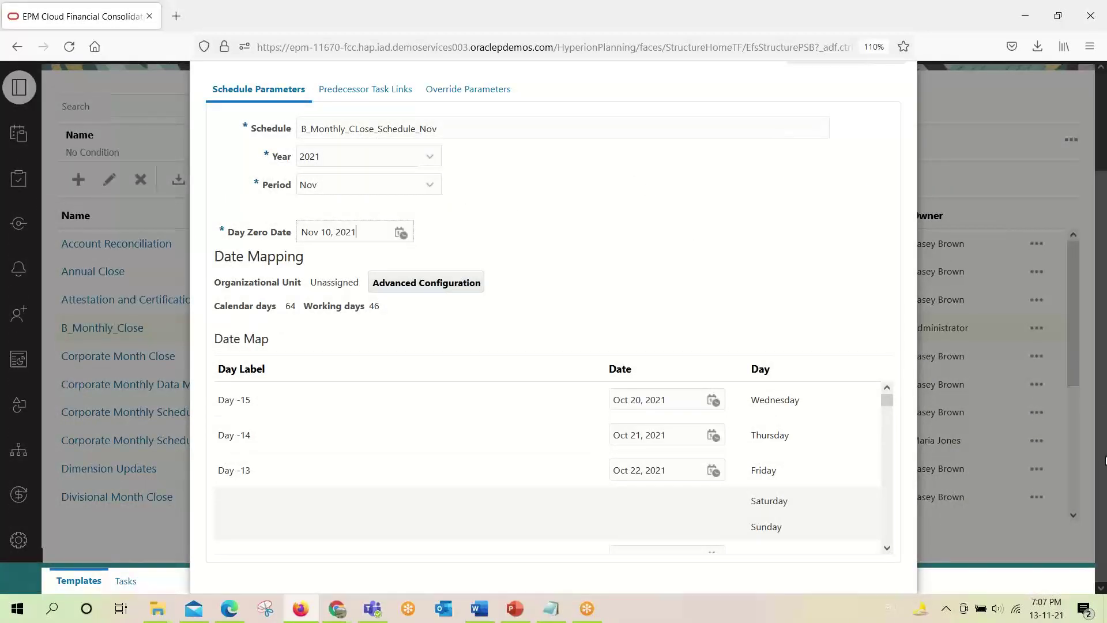
scroll(478, 443, down, 3)
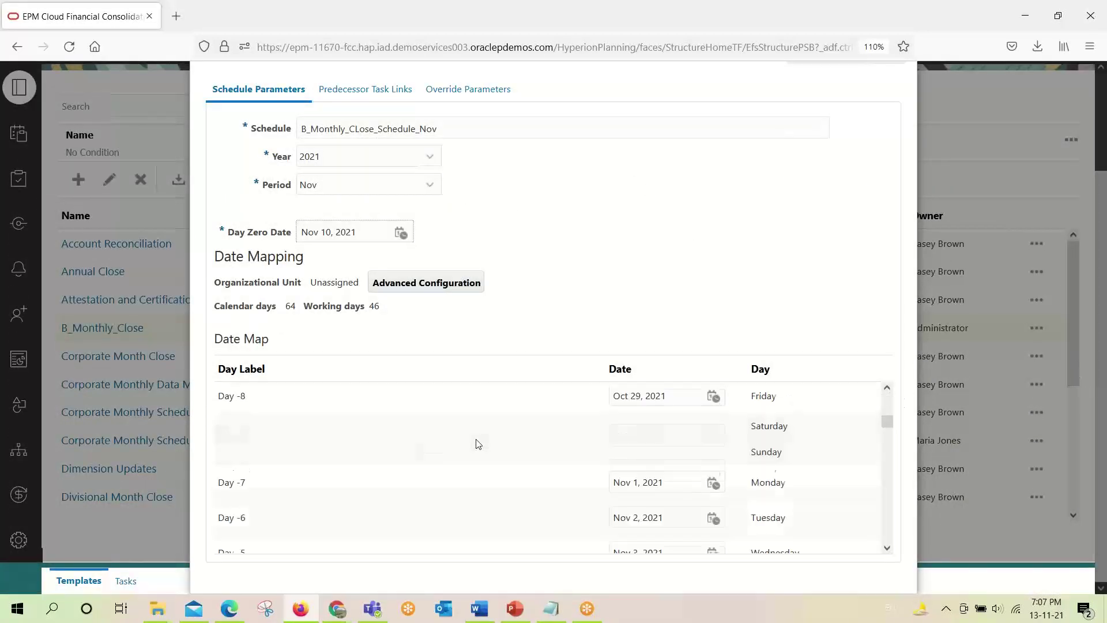
scroll(413, 438, up, 5)
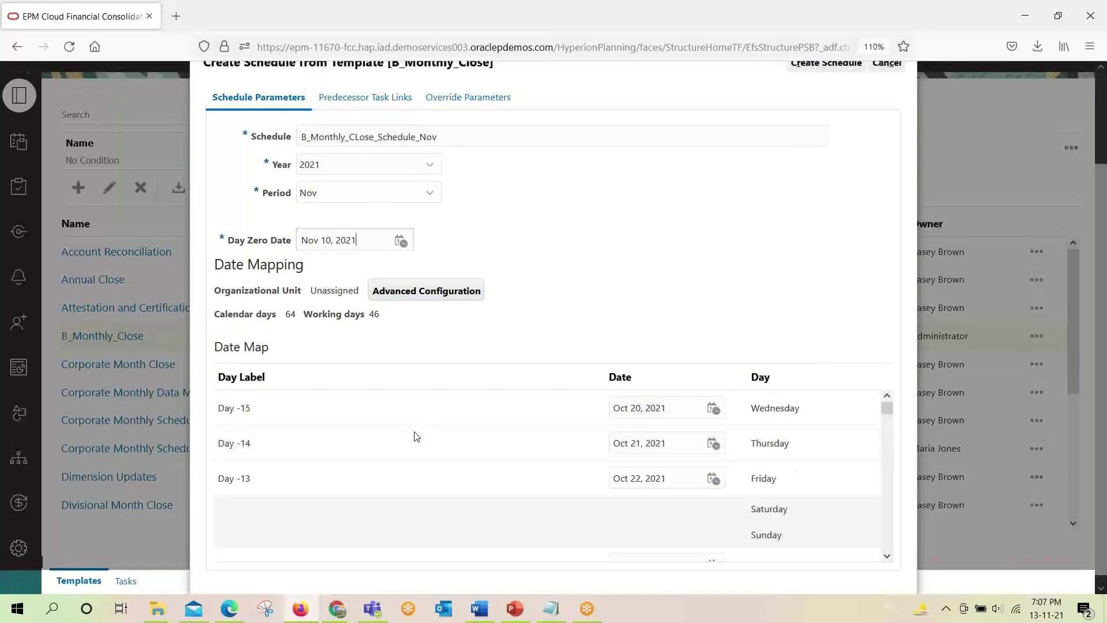
scroll(414, 436, down, 6)
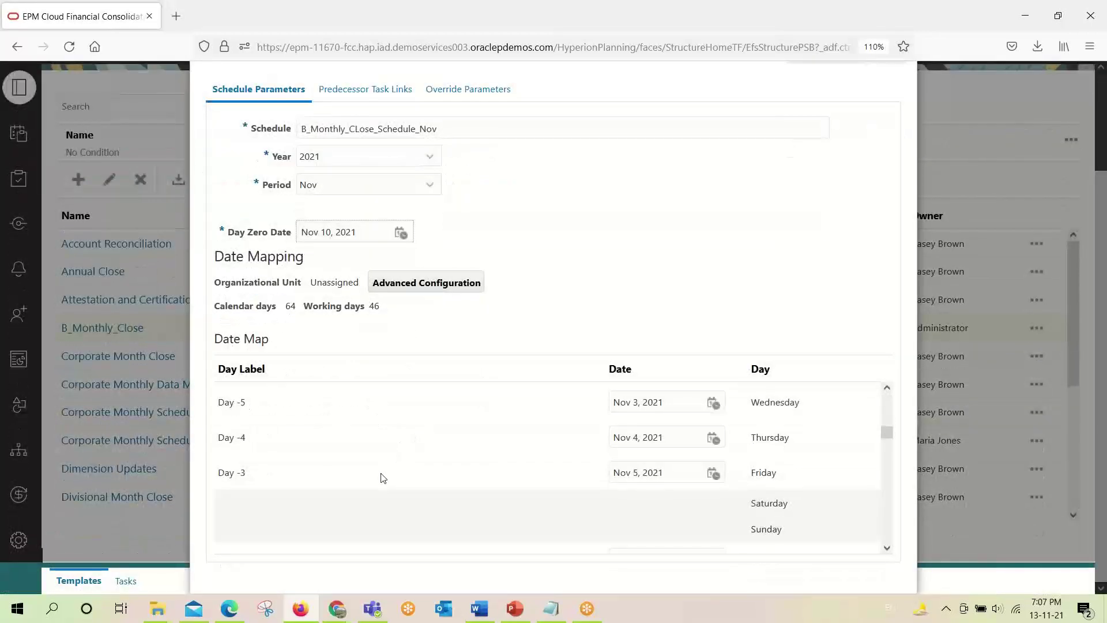
scroll(381, 477, down, 1)
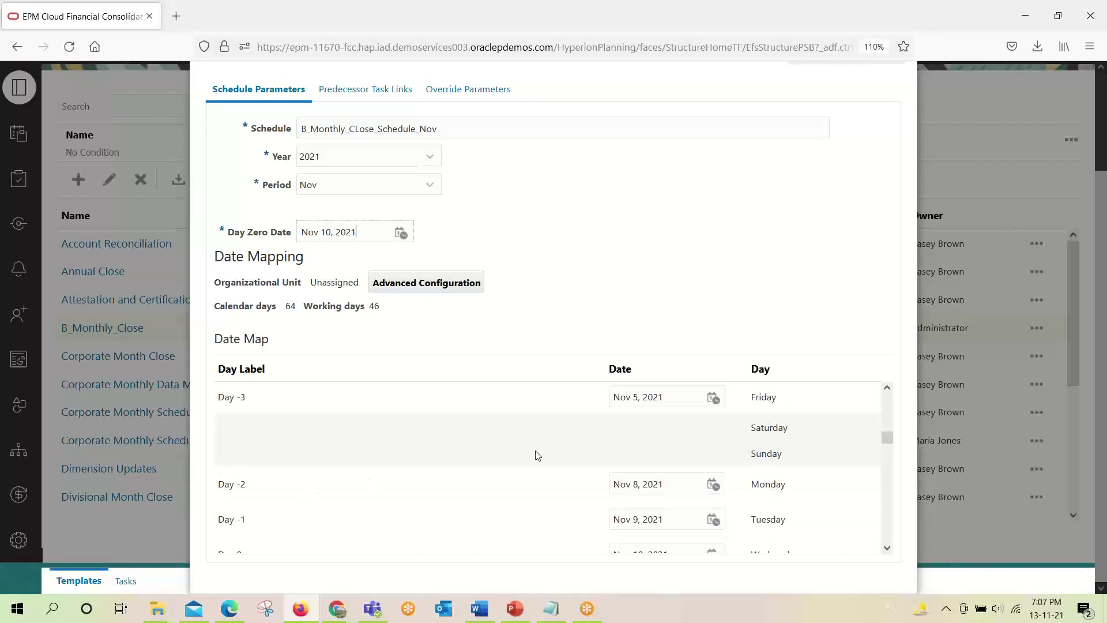
scroll(415, 463, down, 2)
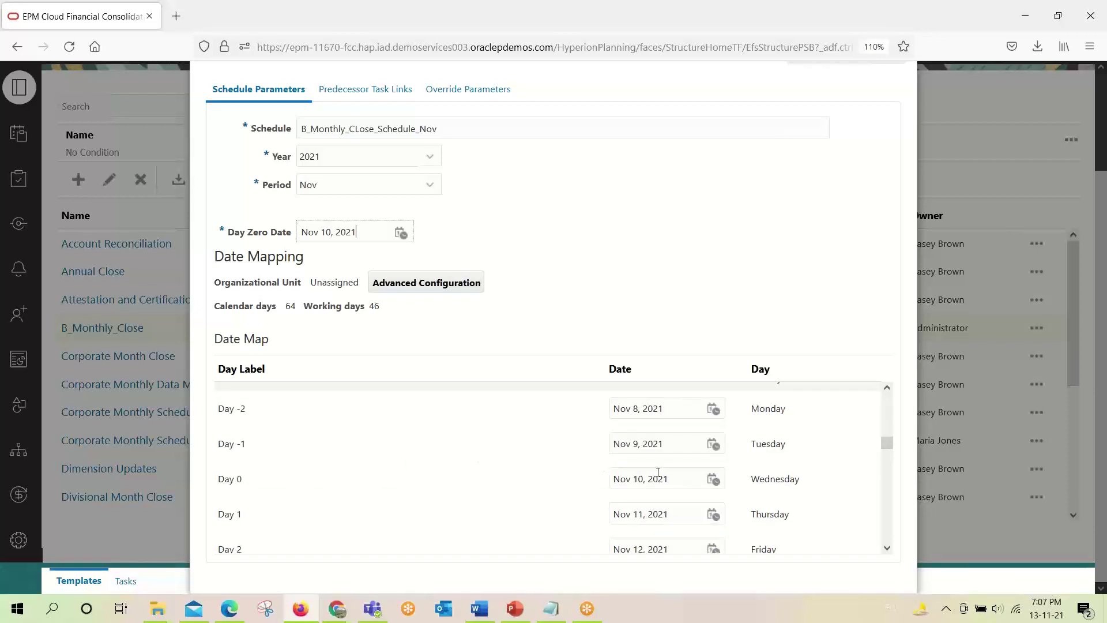
drag(675, 482, 613, 481)
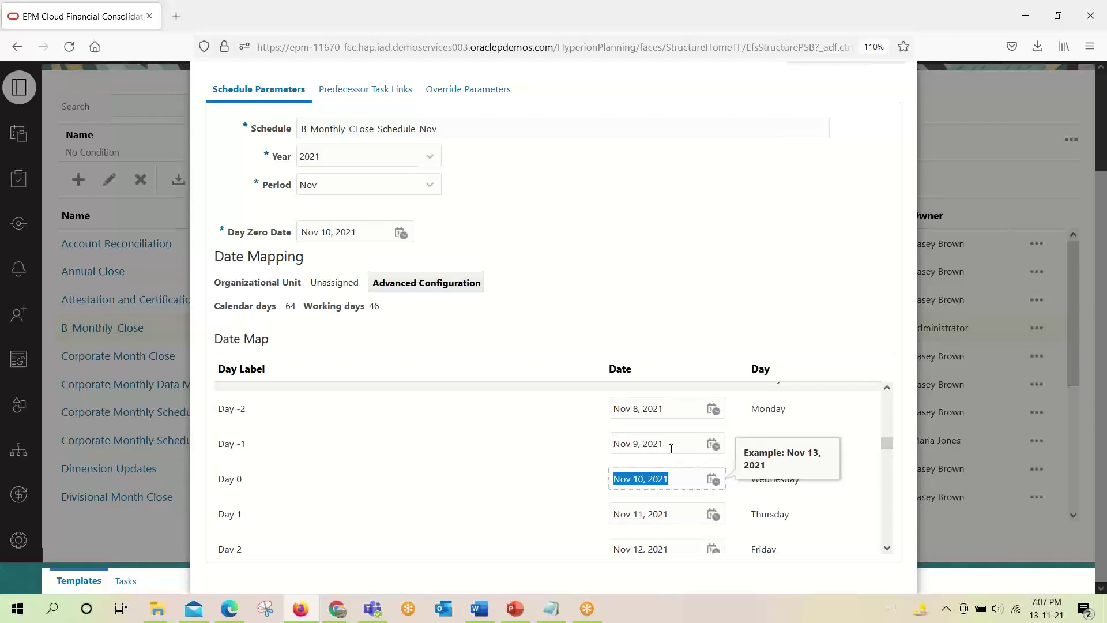
drag(669, 445, 642, 409)
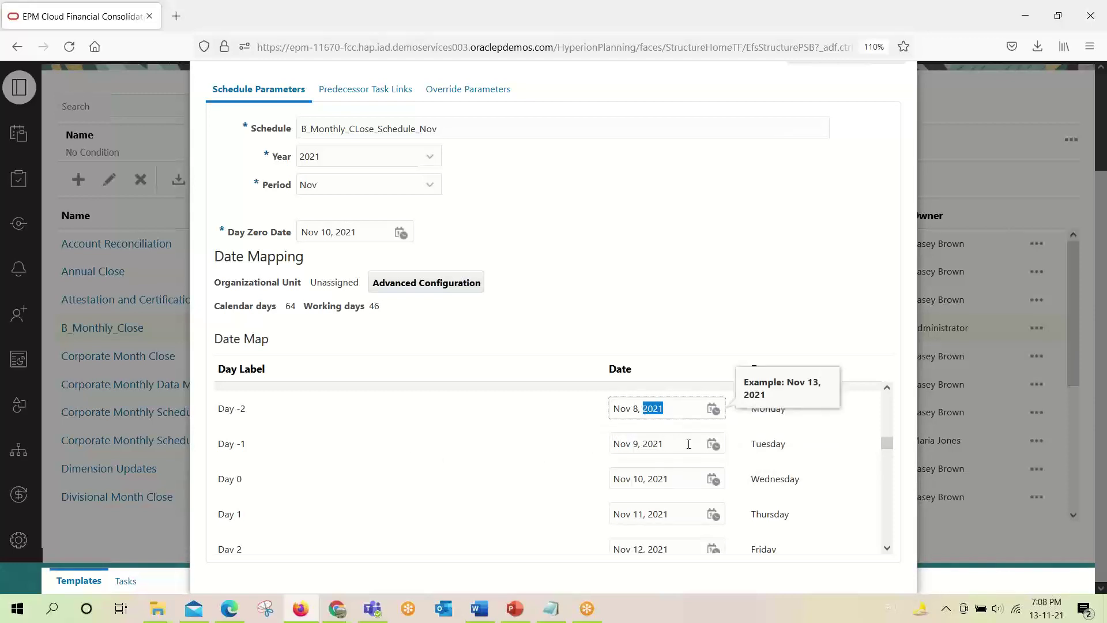
drag(694, 515, 638, 513)
scroll(658, 553, down, 2)
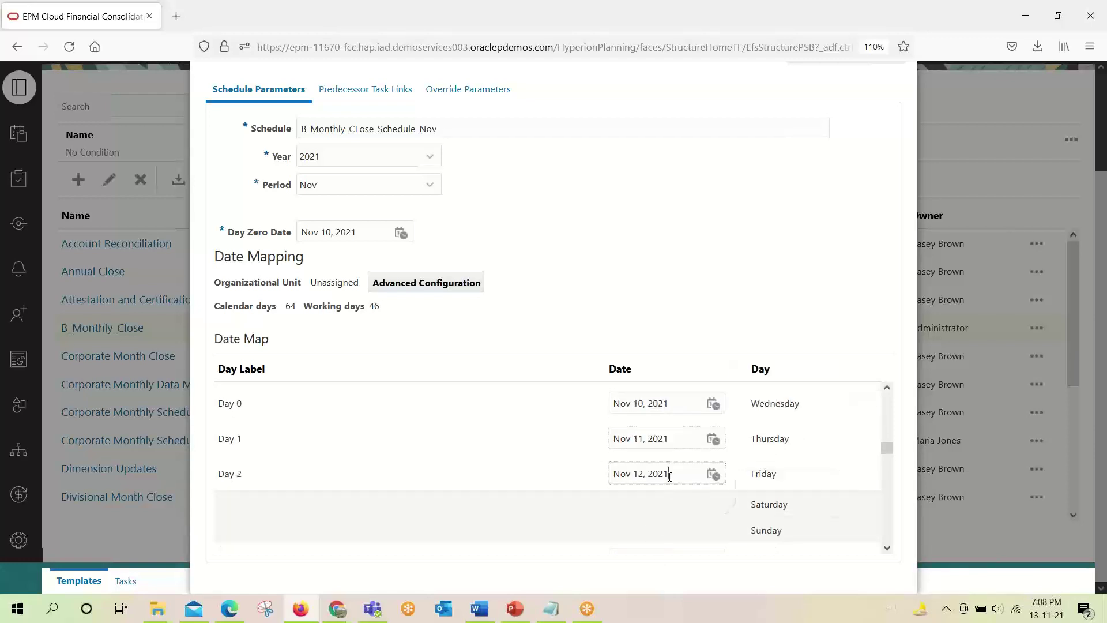
drag(669, 473, 403, 202)
scroll(715, 397, up, 8)
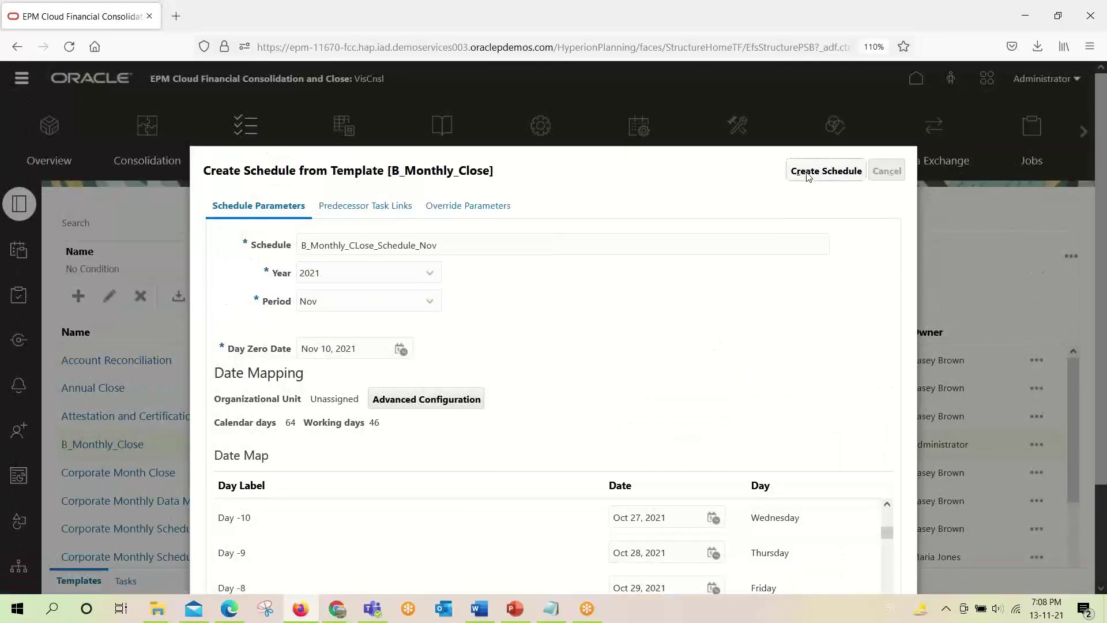
click(808, 173)
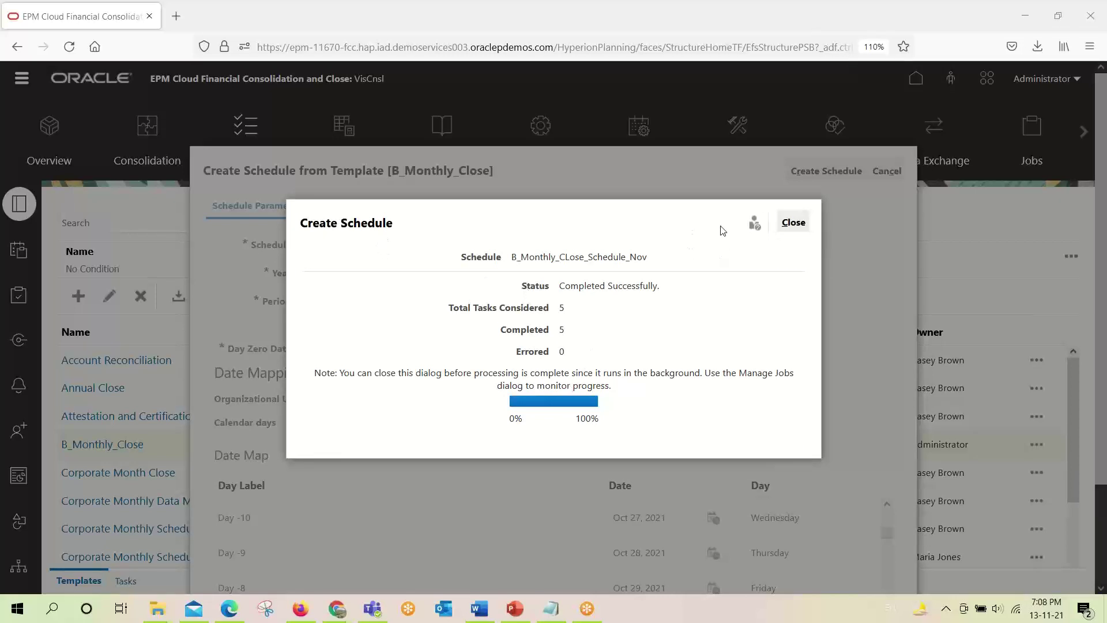
Dismiss the creation summary, expand Revenue Closing's child tasks, then go to the Schedules list.
click(799, 228)
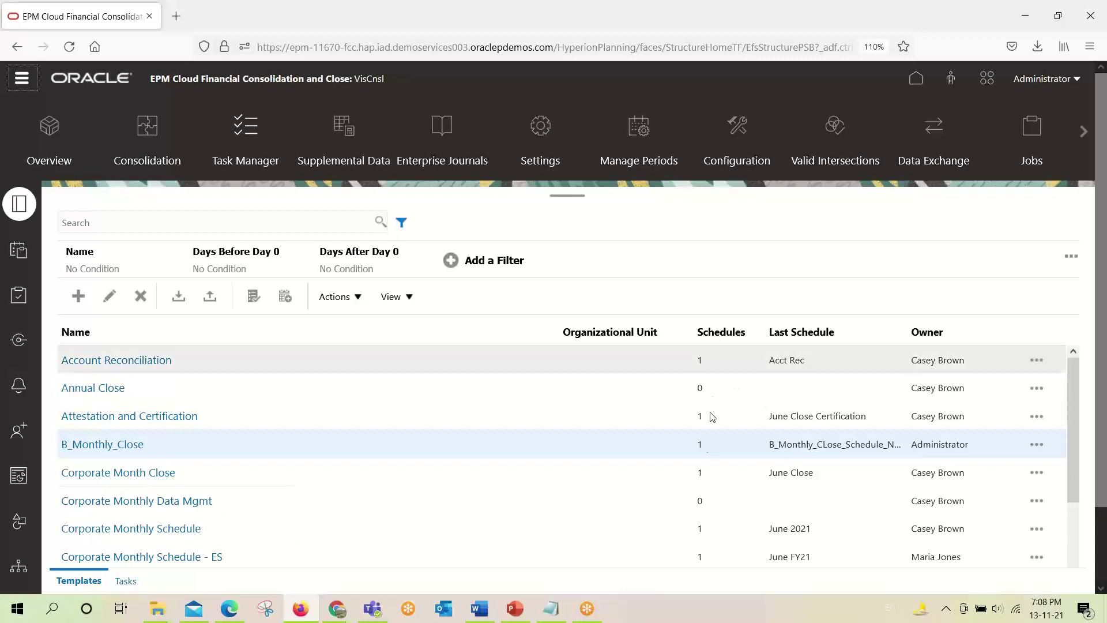
double_click(700, 446)
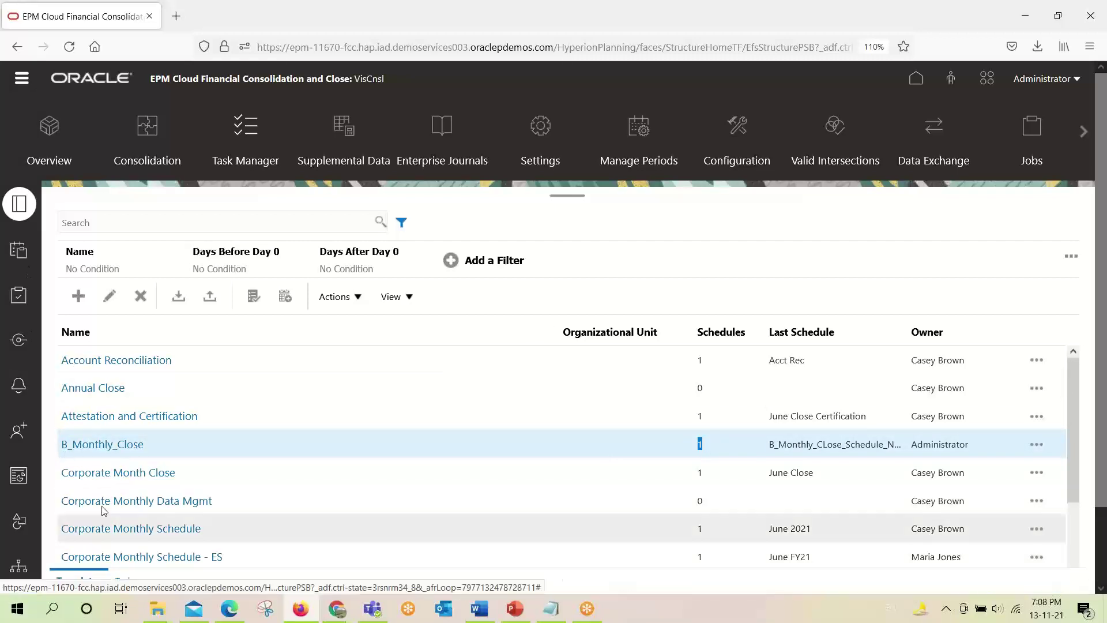
click(127, 581)
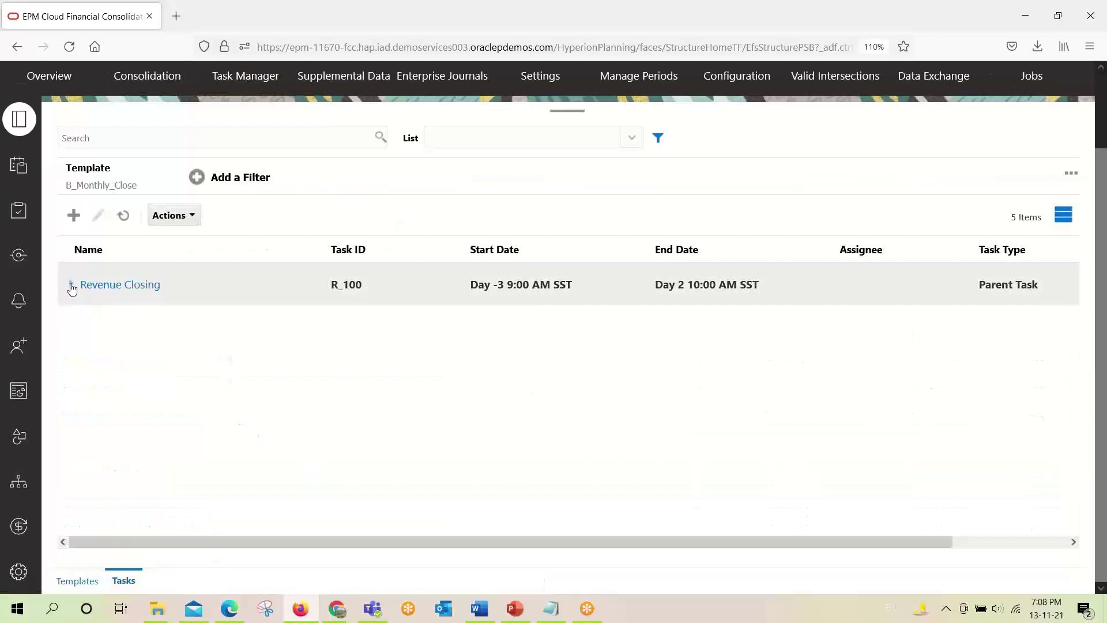
click(71, 284)
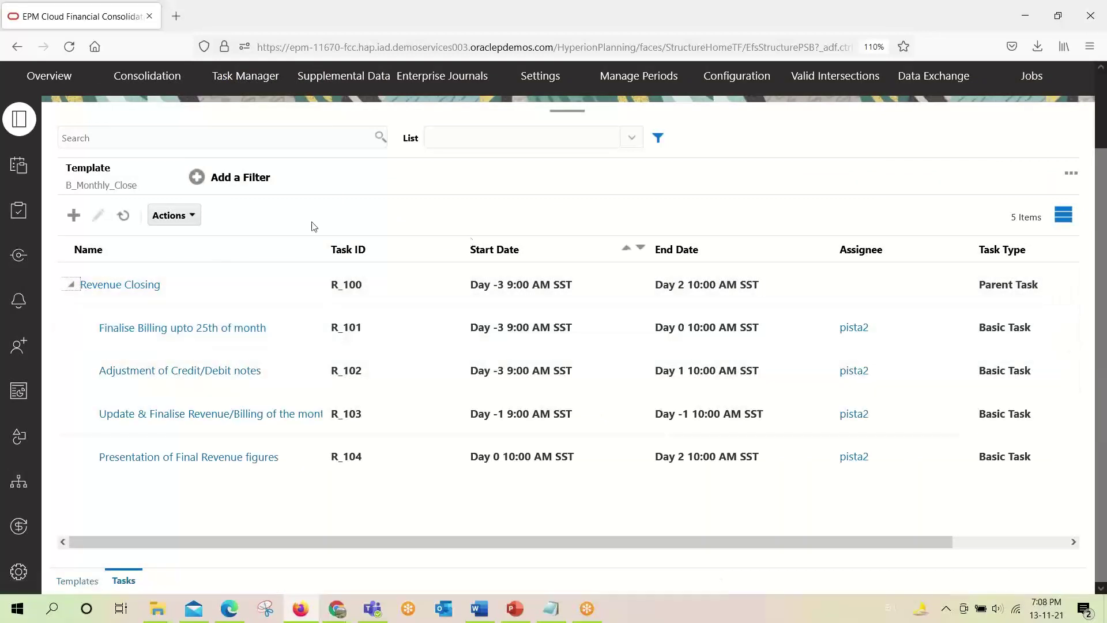
click(22, 165)
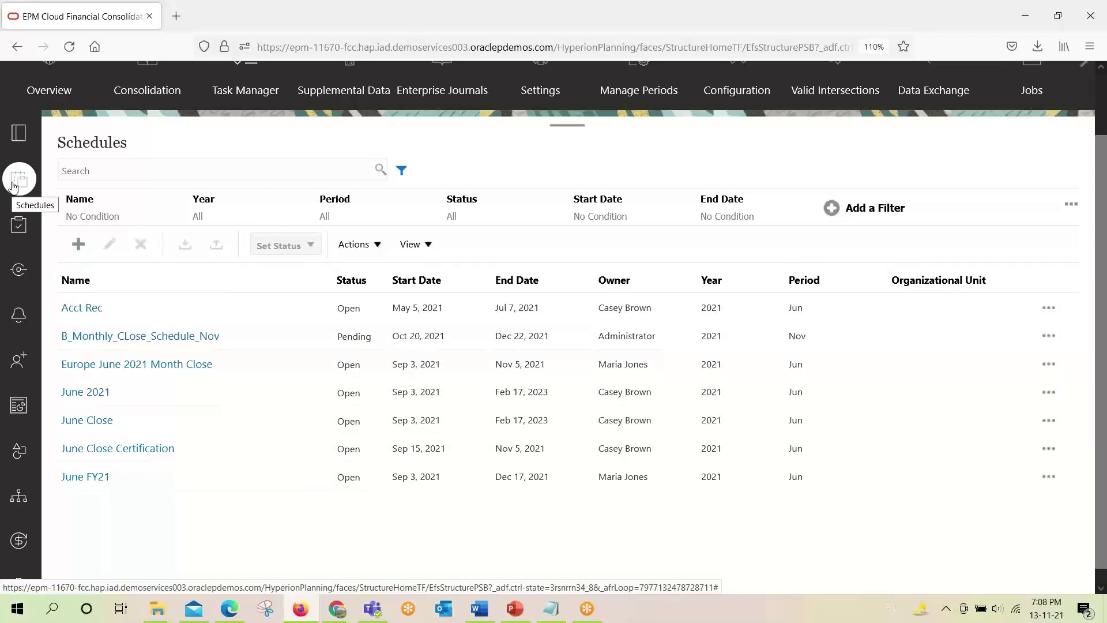
Set B_Monthly_CLose_Schedule_Nov's status to Open and confirm the change.
click(70, 344)
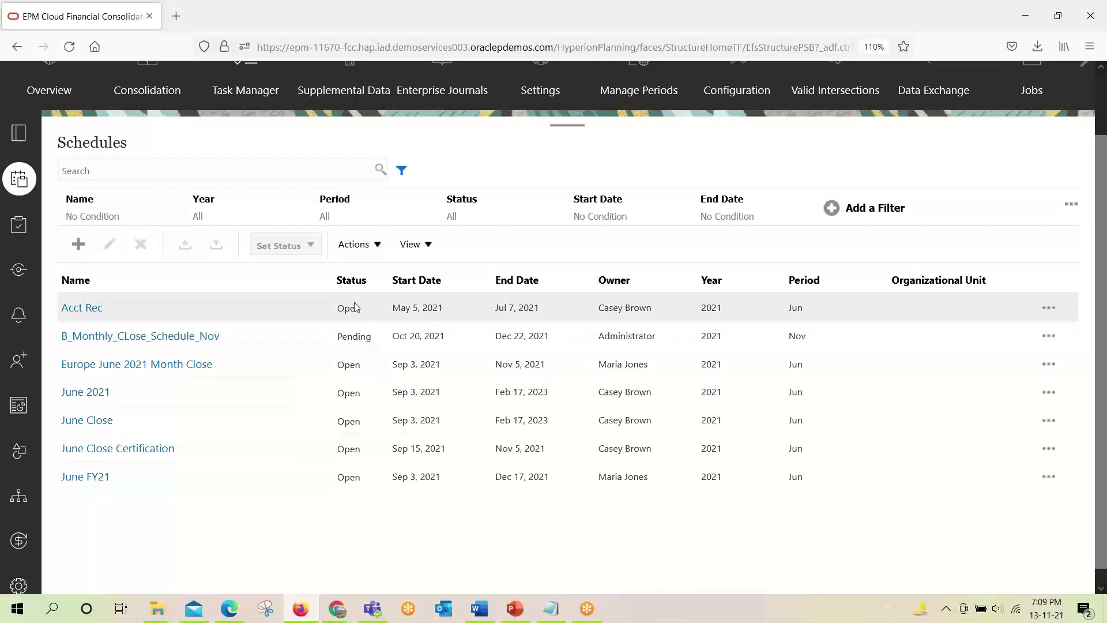
click(297, 342)
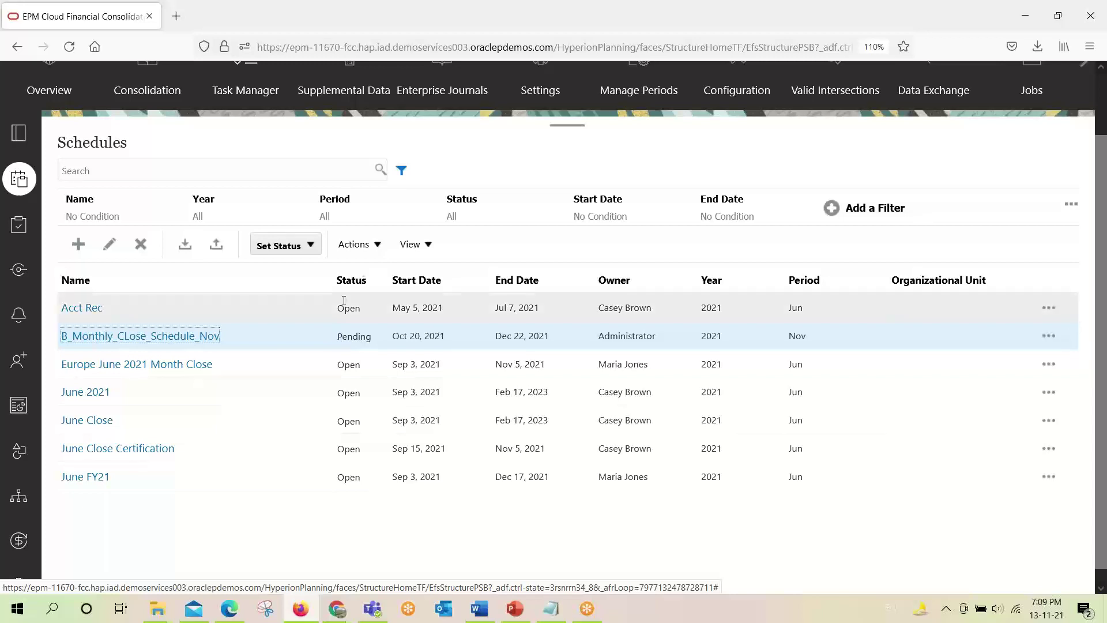
click(311, 247)
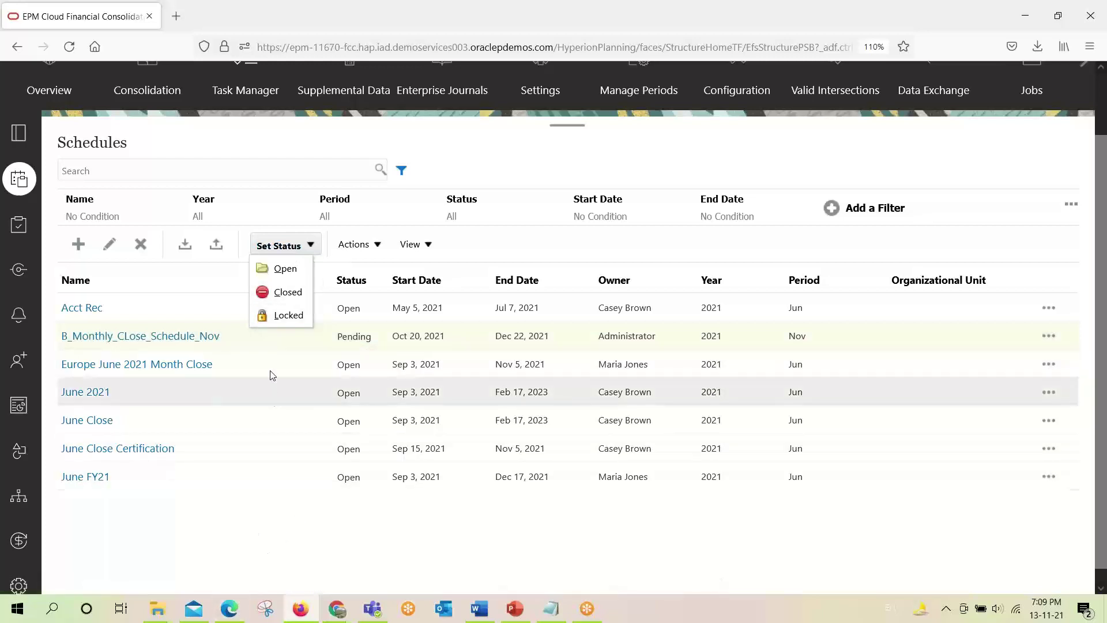
click(280, 274)
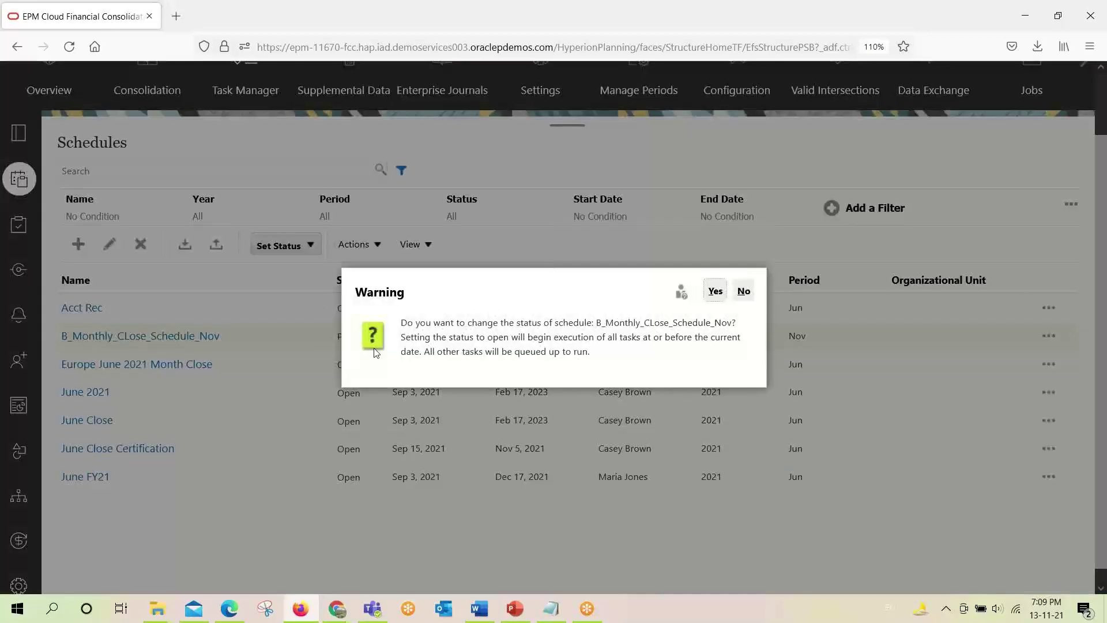
click(715, 291)
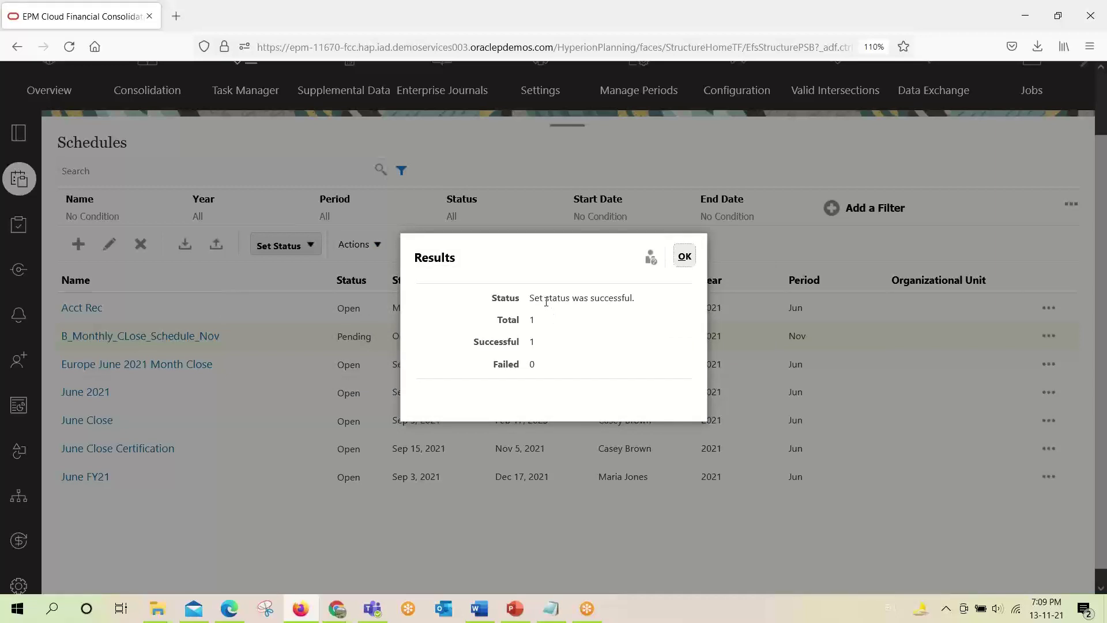
click(685, 256)
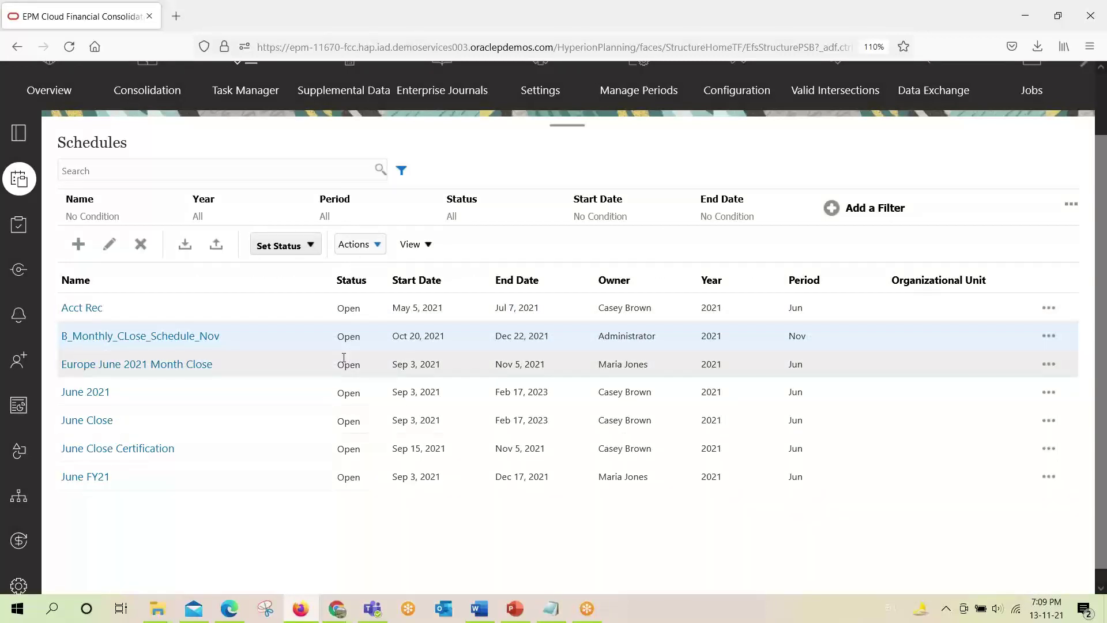
scroll(344, 358, up, 2)
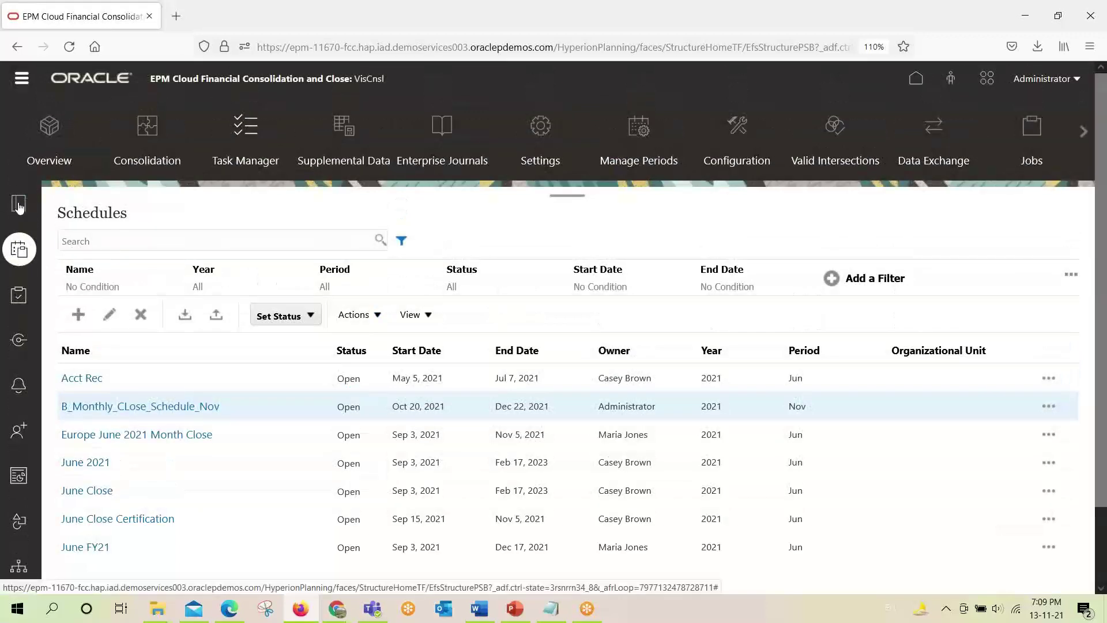
click(19, 205)
click(22, 253)
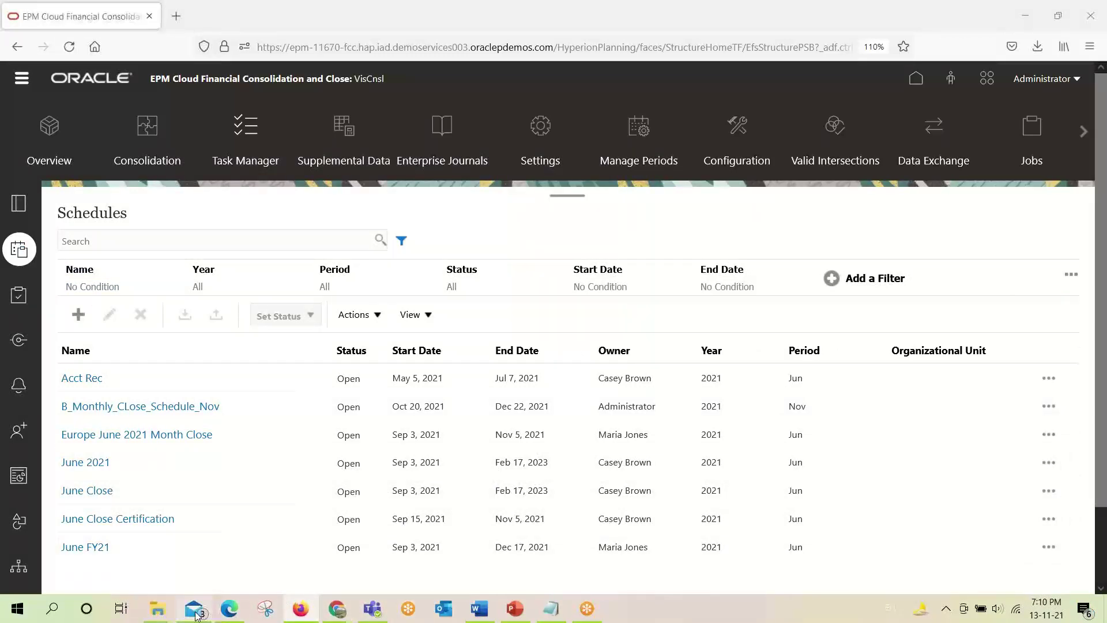
In Mail, open the Finalise Billing notification email in its own window and delete it.
click(193, 609)
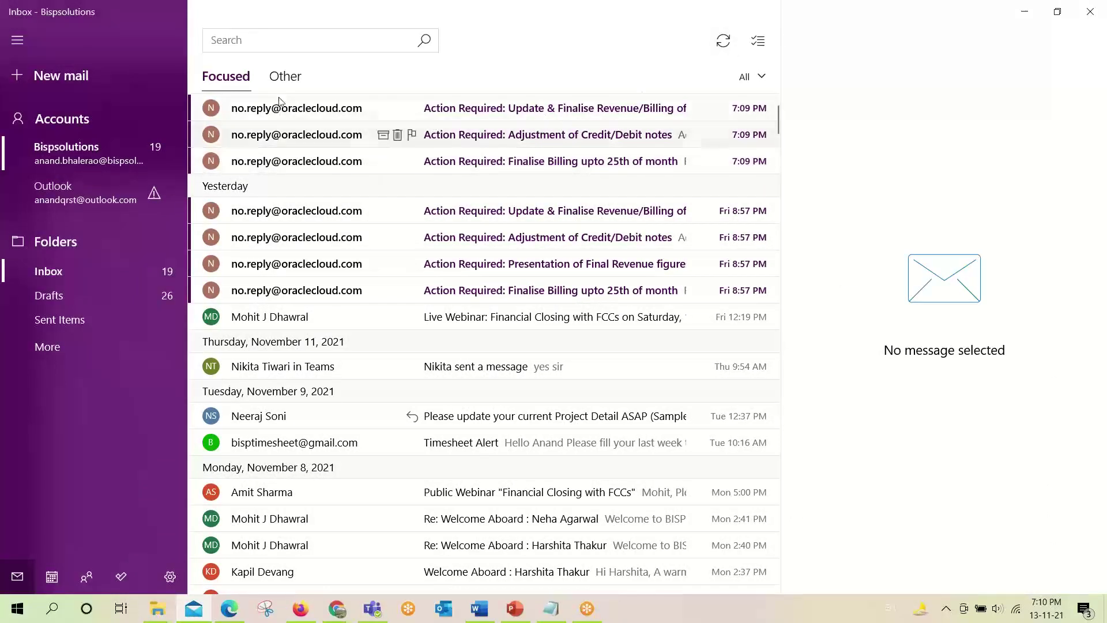
click(463, 162)
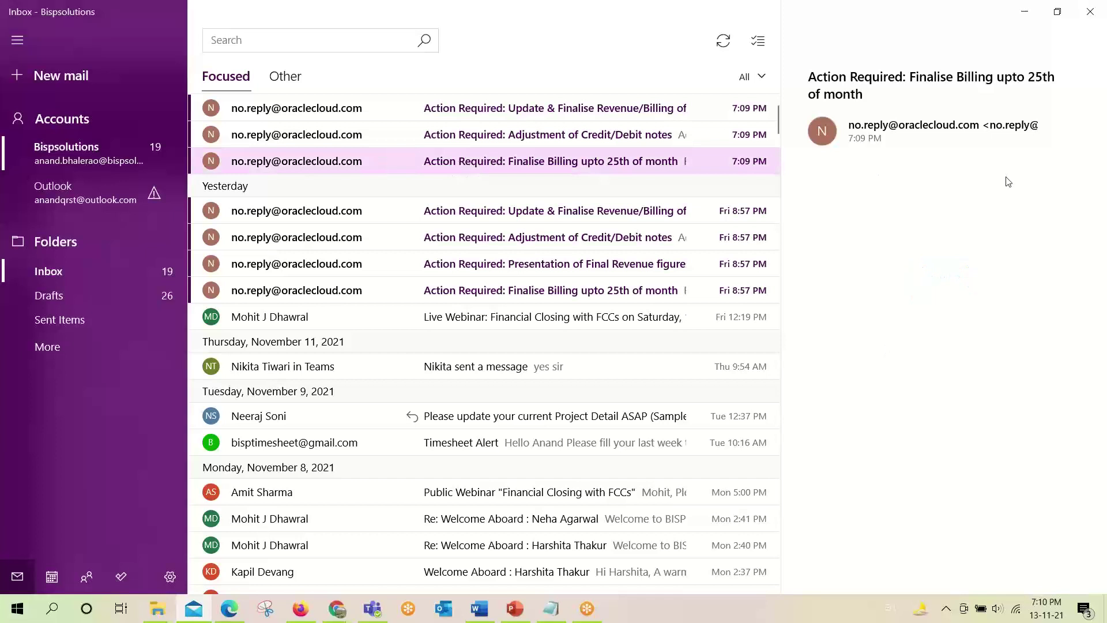
double_click(562, 165)
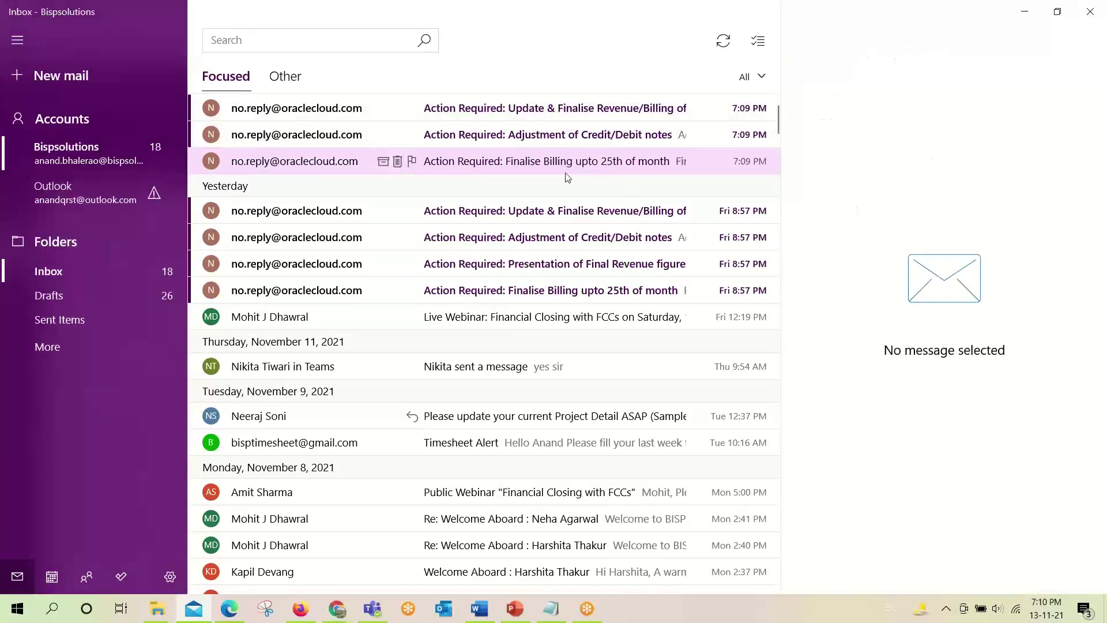
click(531, 162)
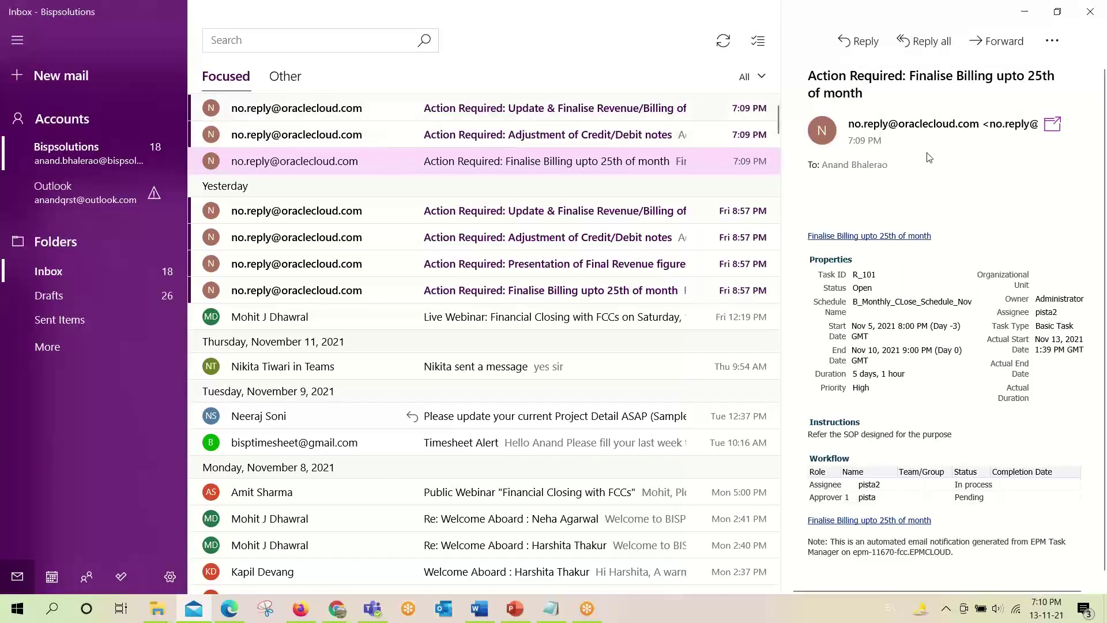
click(1049, 132)
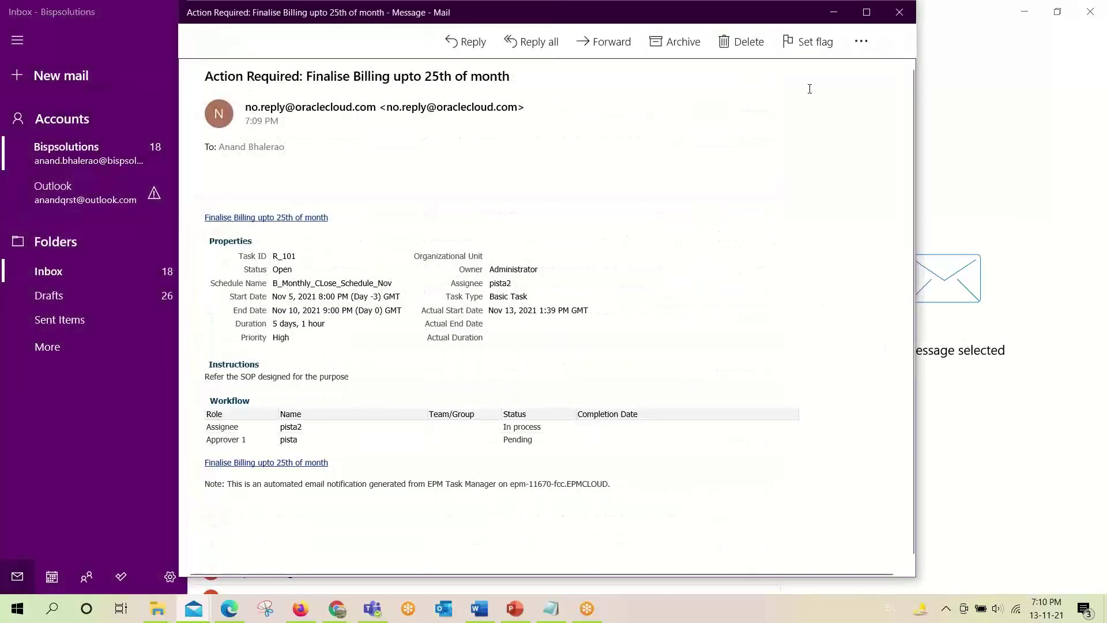
click(742, 42)
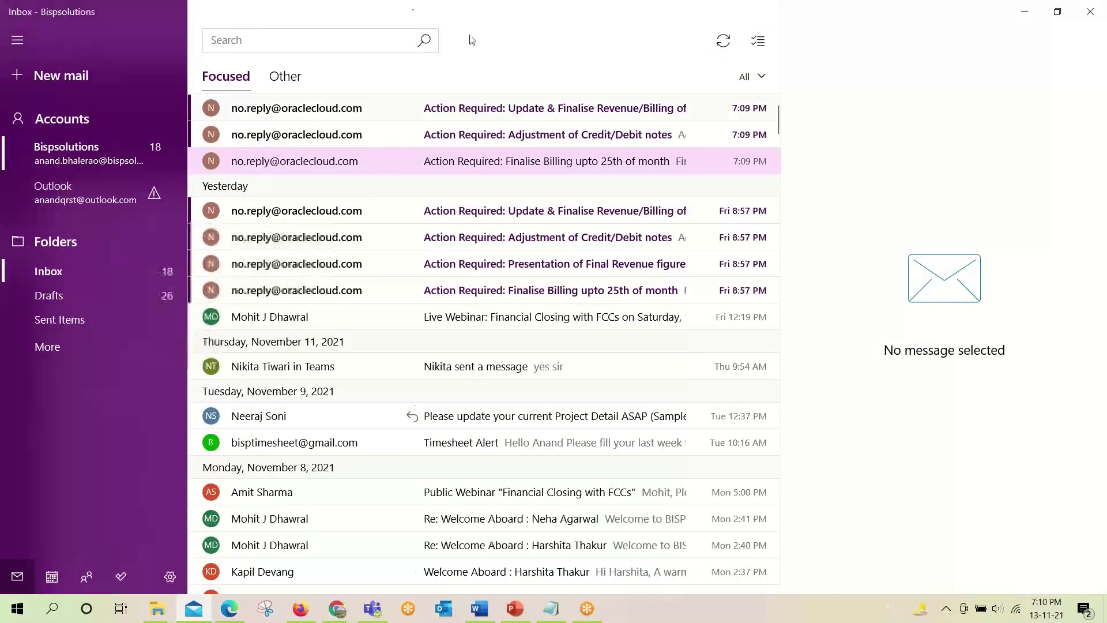
Open the Credit/Debit notes notification email in its own window, then return to EPM.
click(192, 613)
click(194, 609)
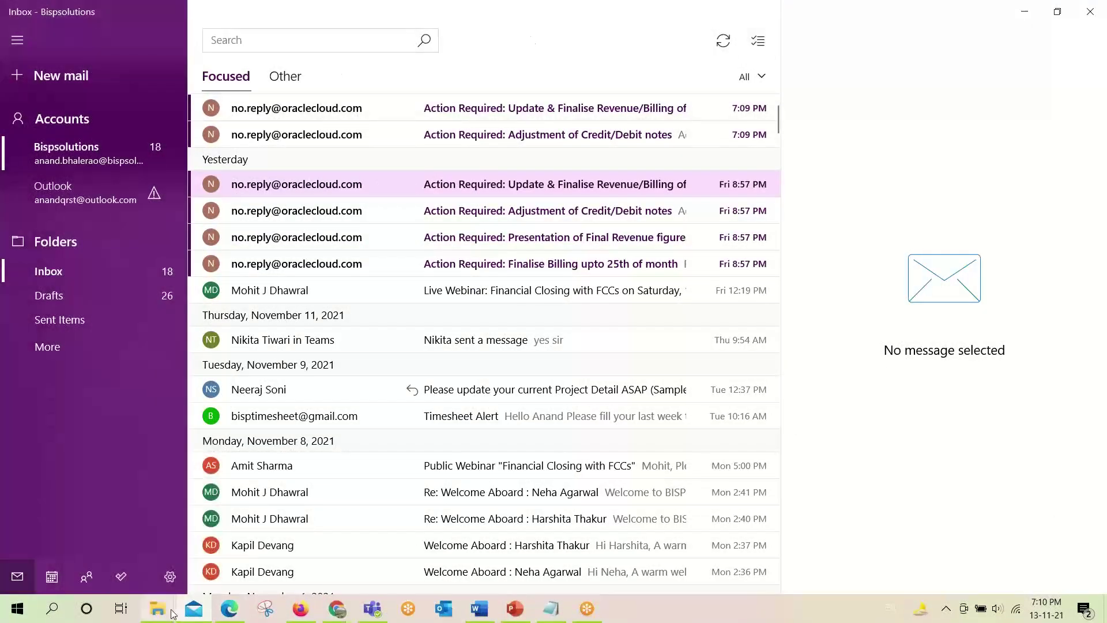
click(53, 320)
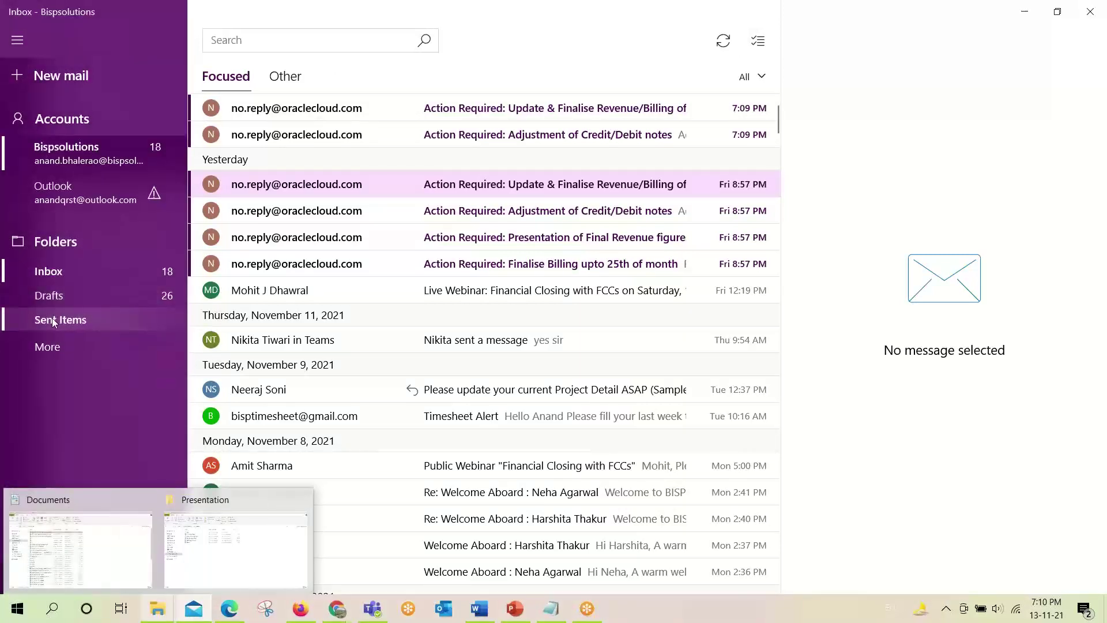
click(51, 271)
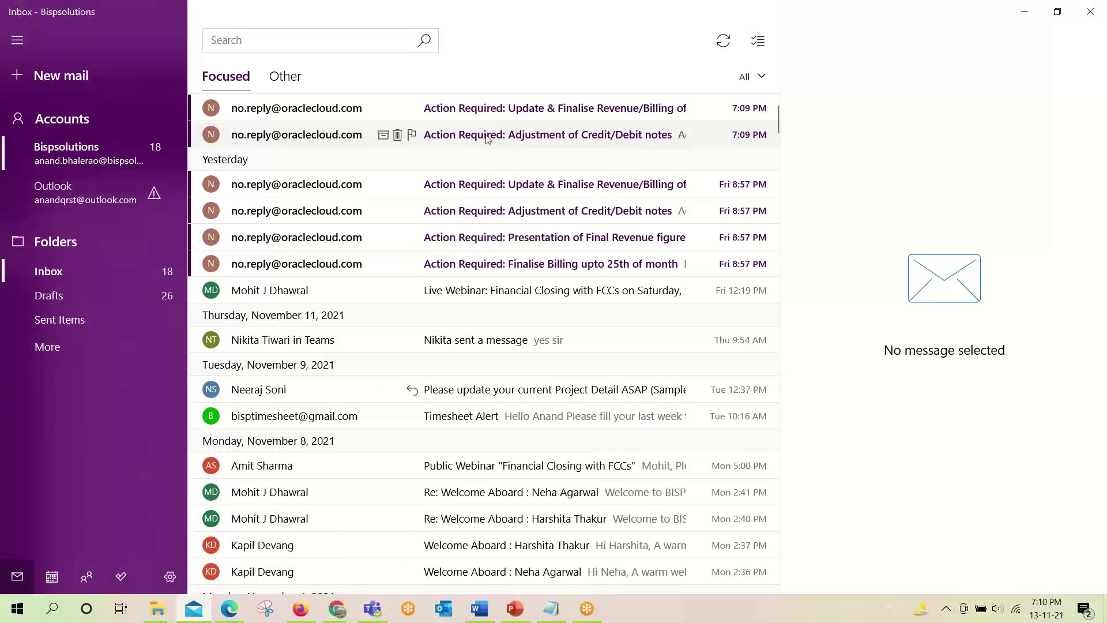
click(454, 138)
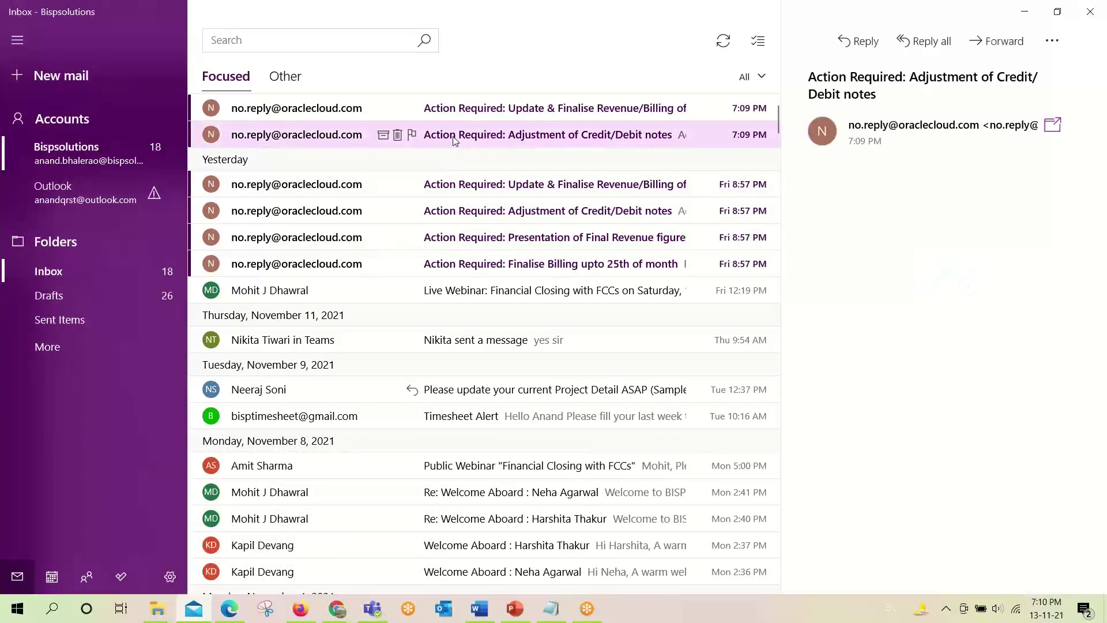
click(1052, 125)
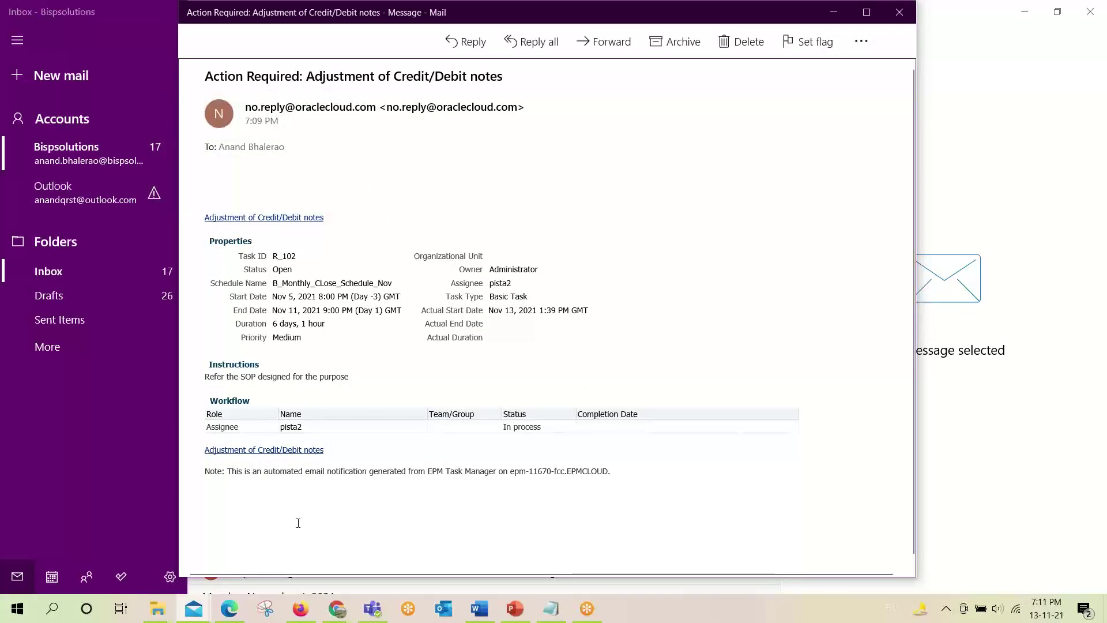
click(300, 608)
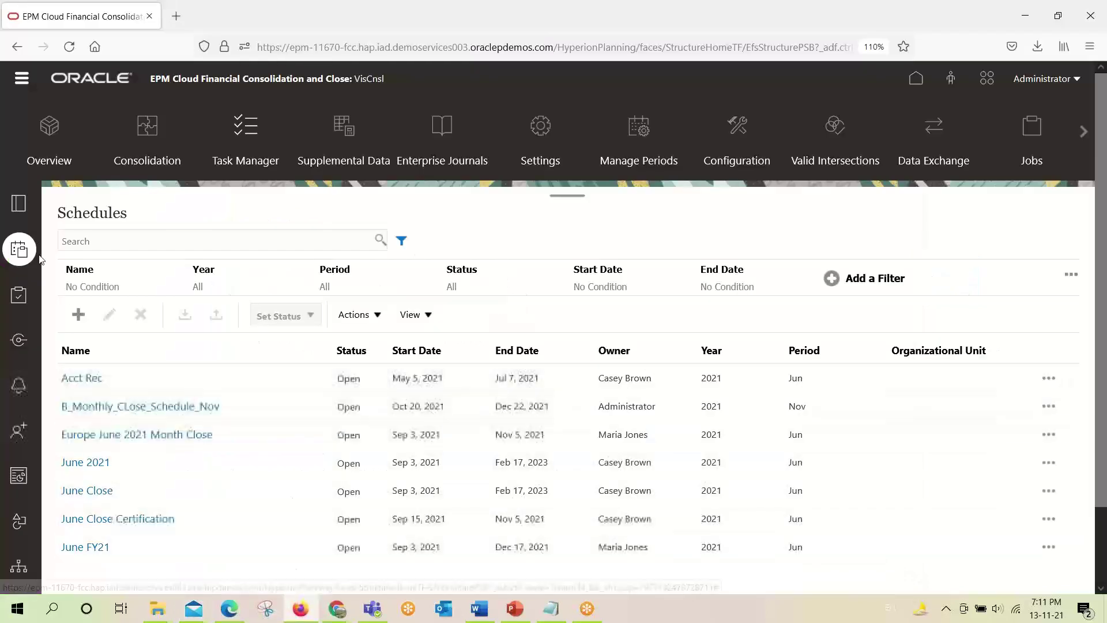
Show the B_Monthly_Close template's tasks, then bring the Credit/Debit notes email forward.
click(20, 203)
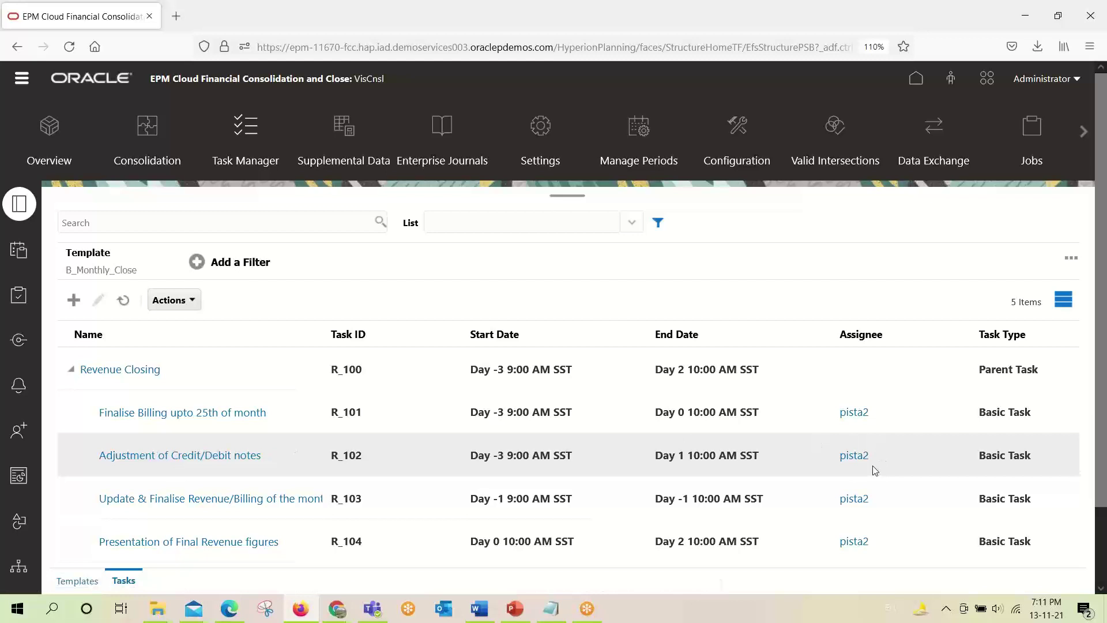
key(alt+Tab)
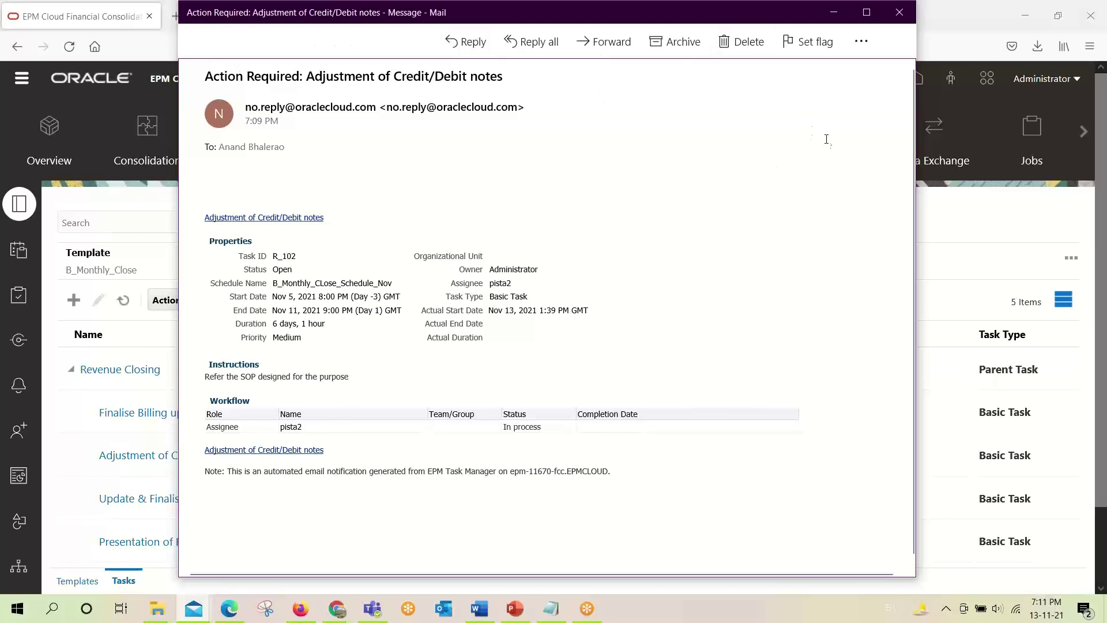
Close the R_102 notification message and bring forward the Chrome new tab with the FCCS shortcut.
key(alt+F4)
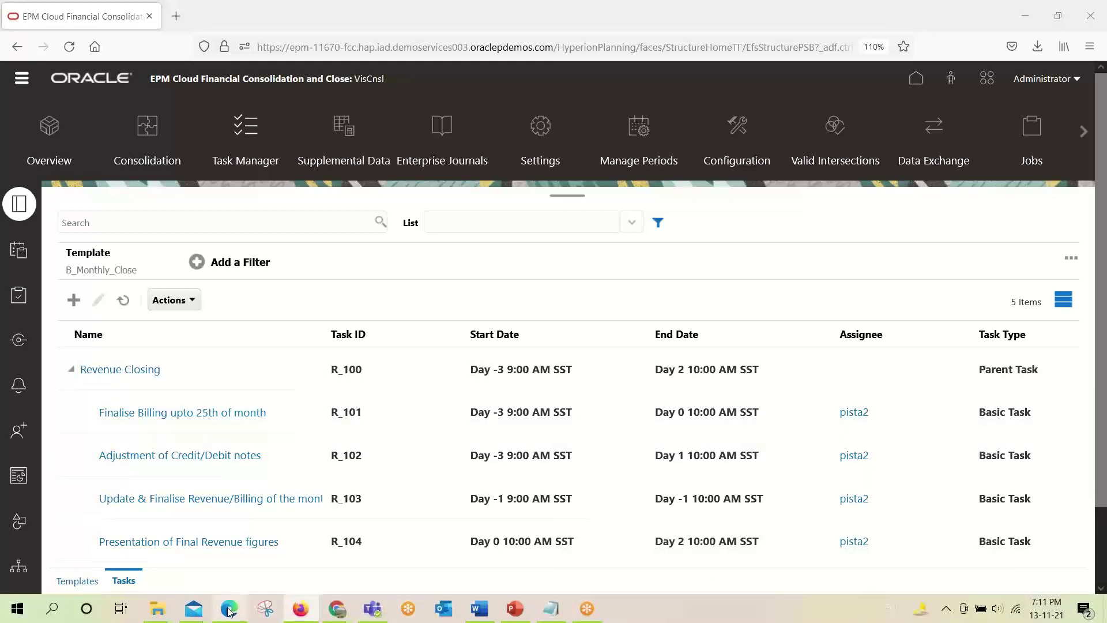
click(228, 609)
mouse_move(338, 608)
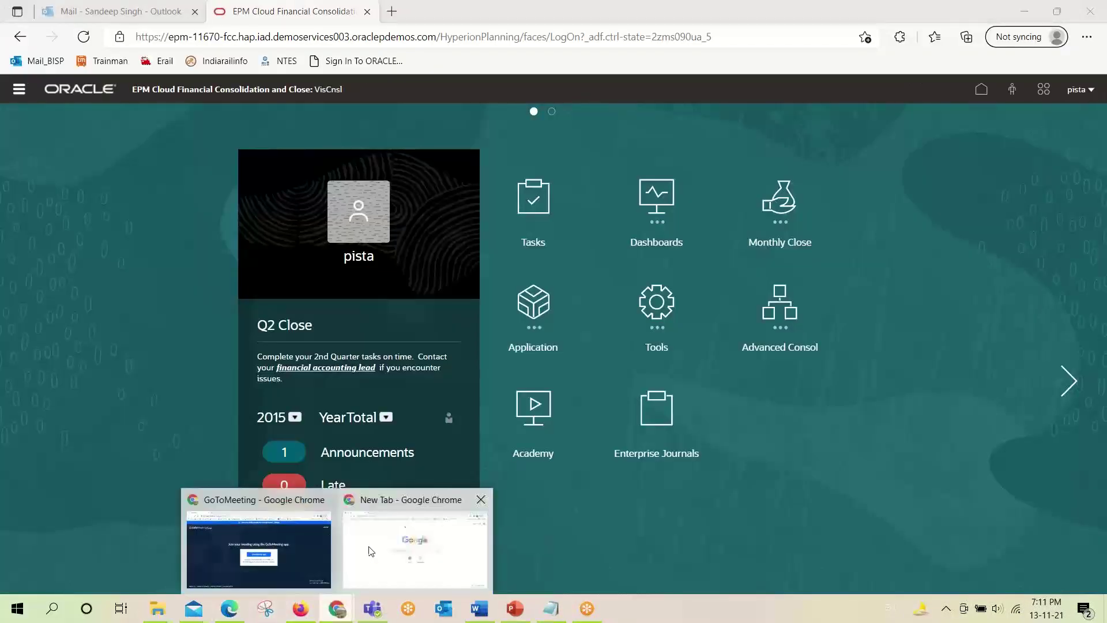
click(403, 550)
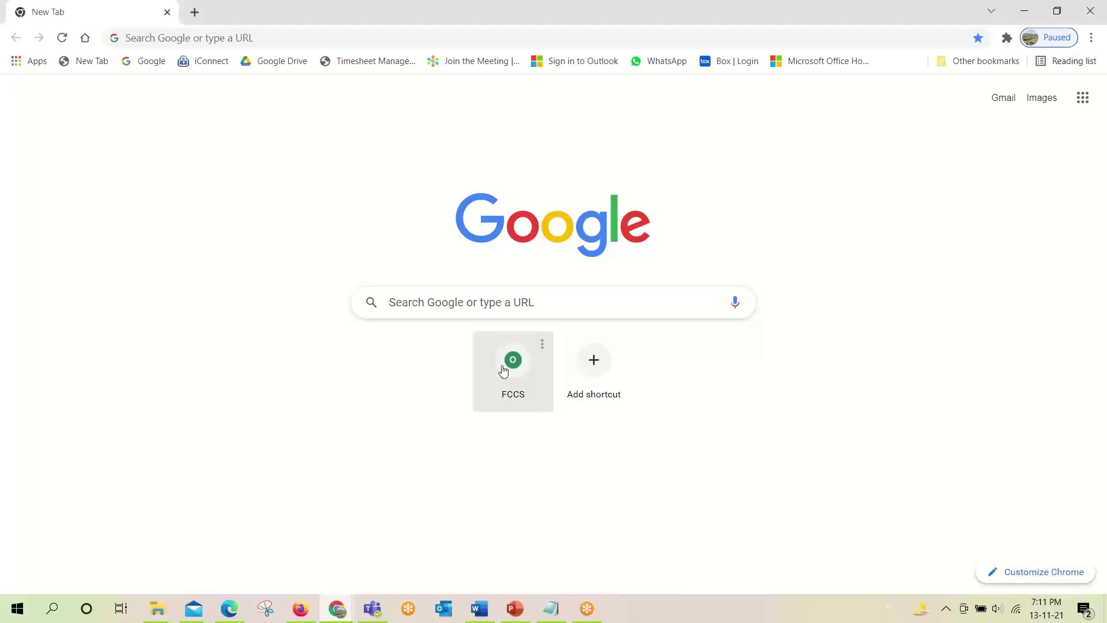
Sign in to FCCS from the shortcut as the assignee user.
click(517, 378)
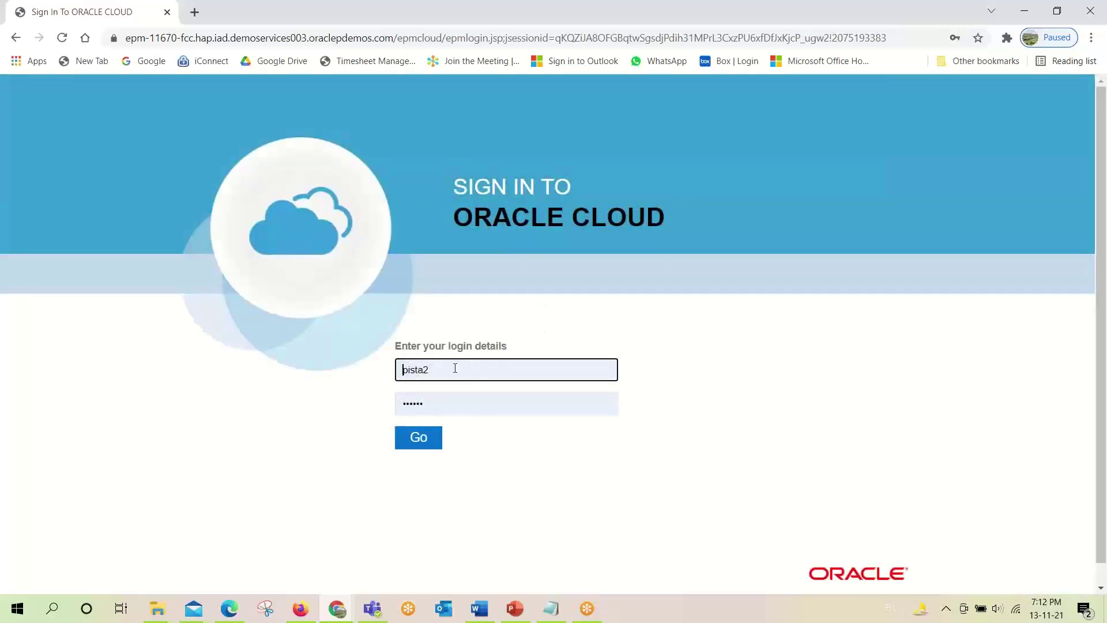
click(419, 438)
click(418, 439)
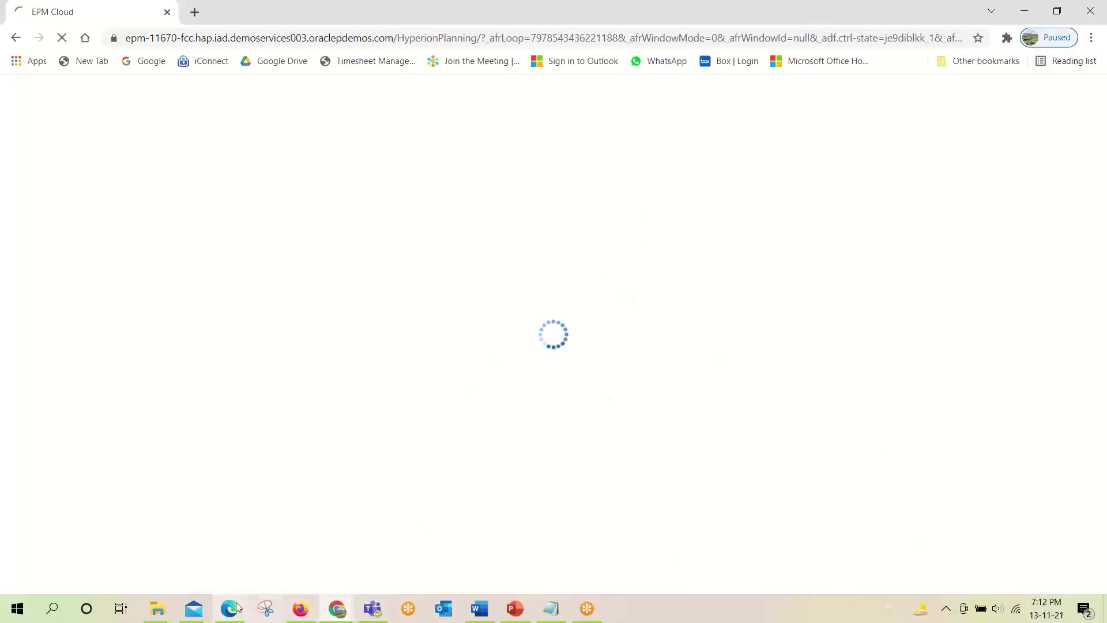
Glance at the R_102 notification and the mail inbox, then return to the signed-in EPM home page.
mouse_move(189, 612)
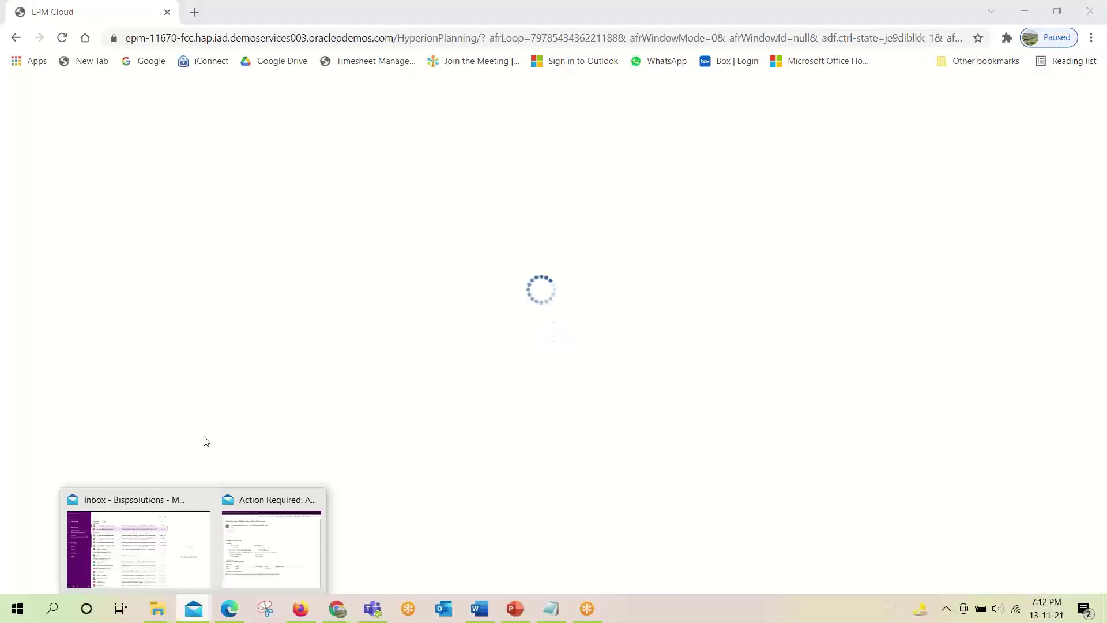
click(243, 542)
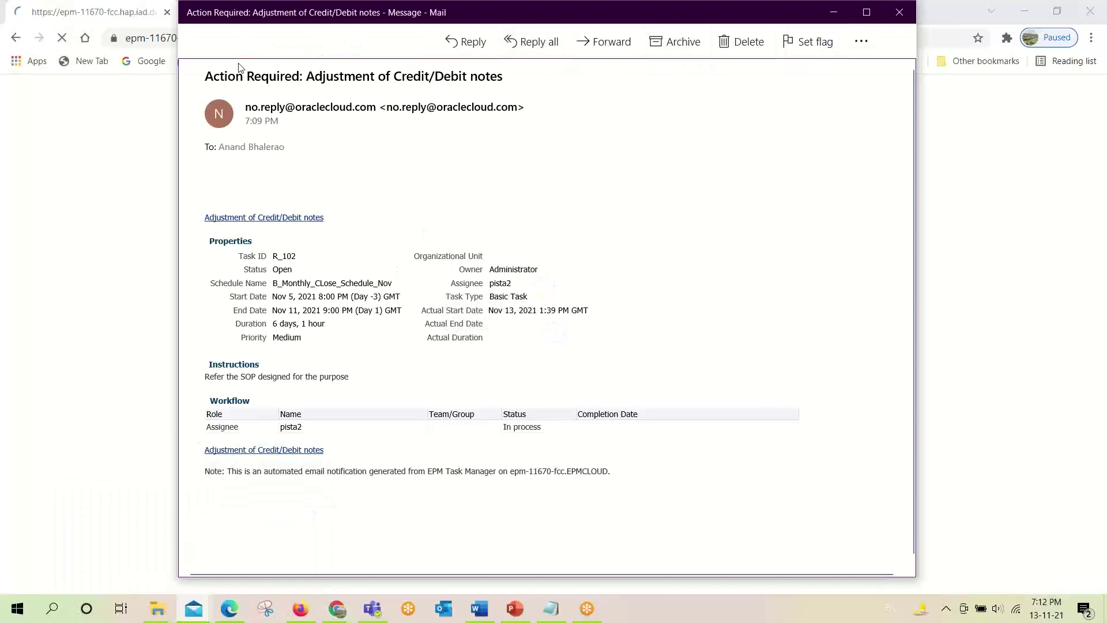
click(200, 613)
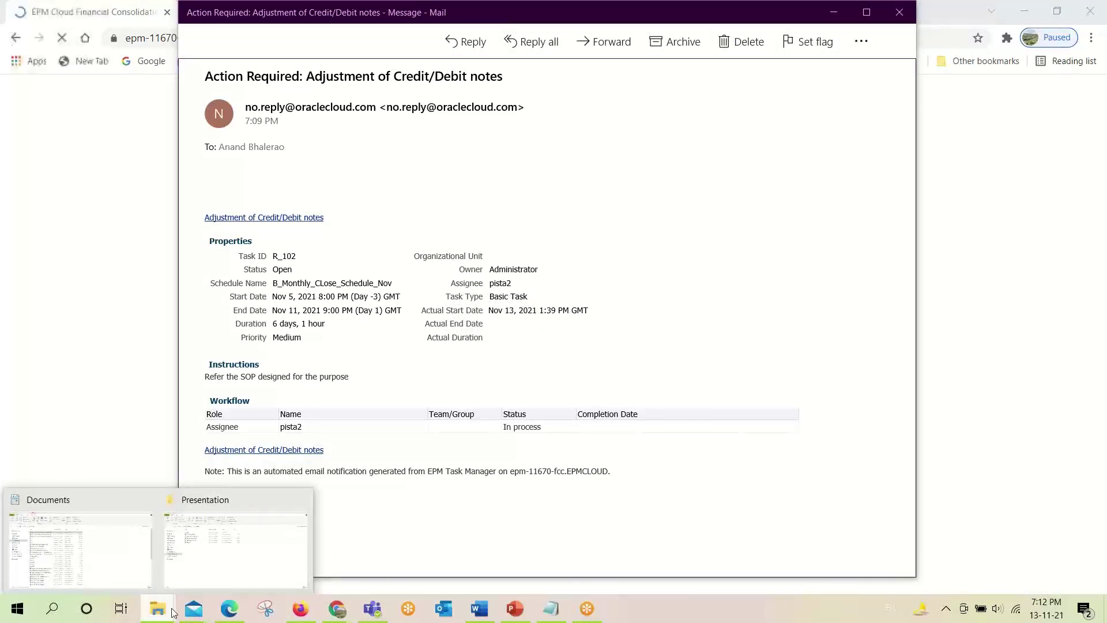
mouse_move(185, 613)
click(141, 563)
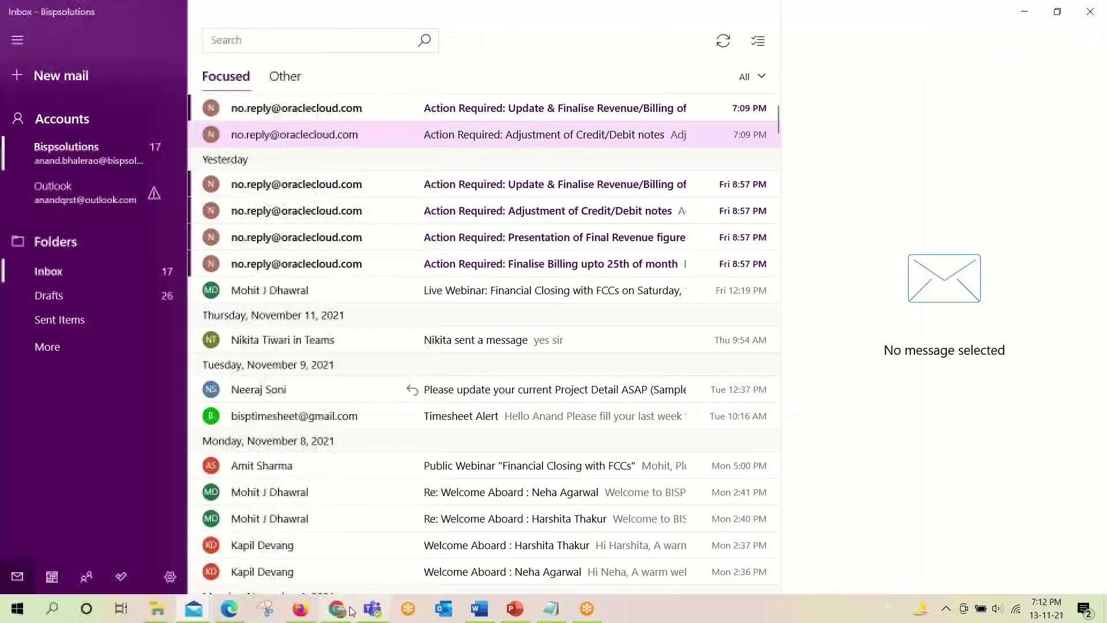
mouse_move(341, 609)
click(375, 556)
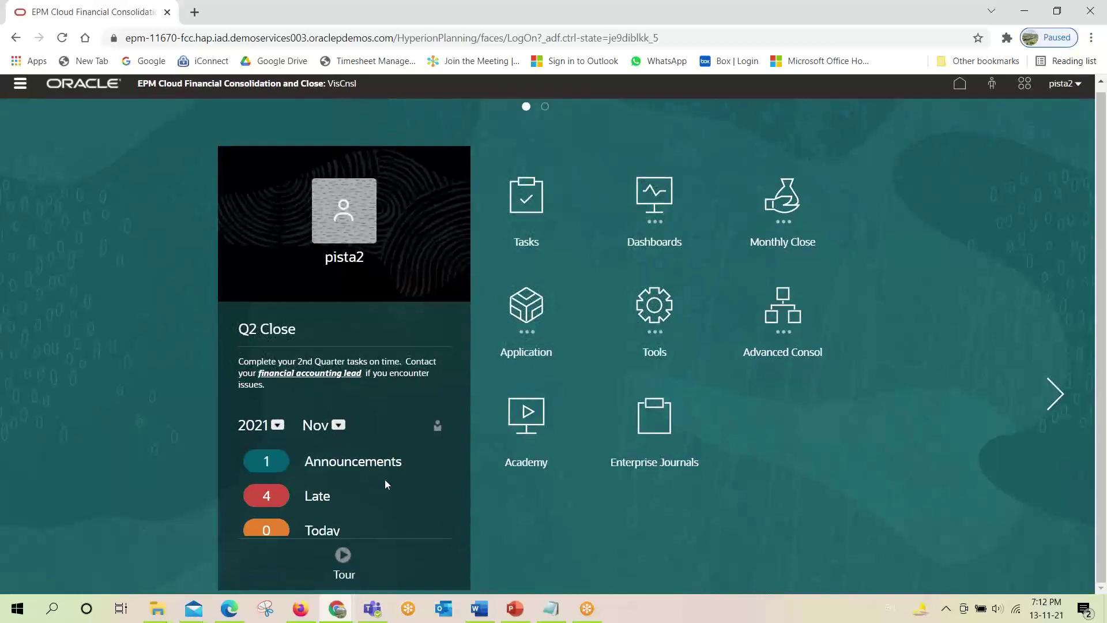
Keep the home summary at 2021 and Nov, then open the worklist of the three open tasks.
scroll(314, 451, down, 2)
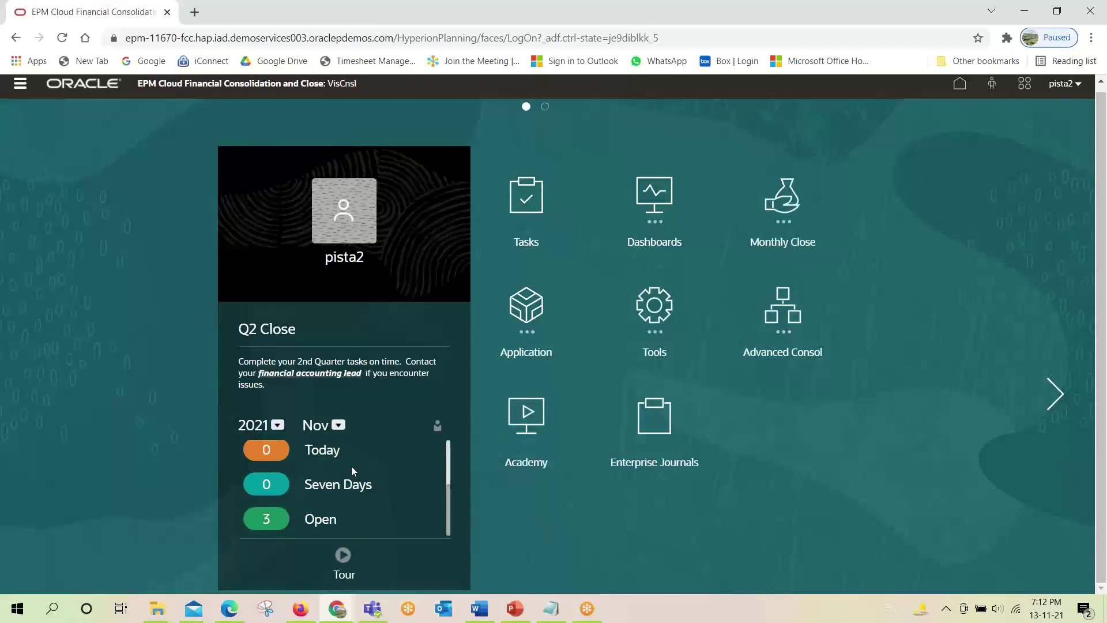
click(278, 426)
click(288, 322)
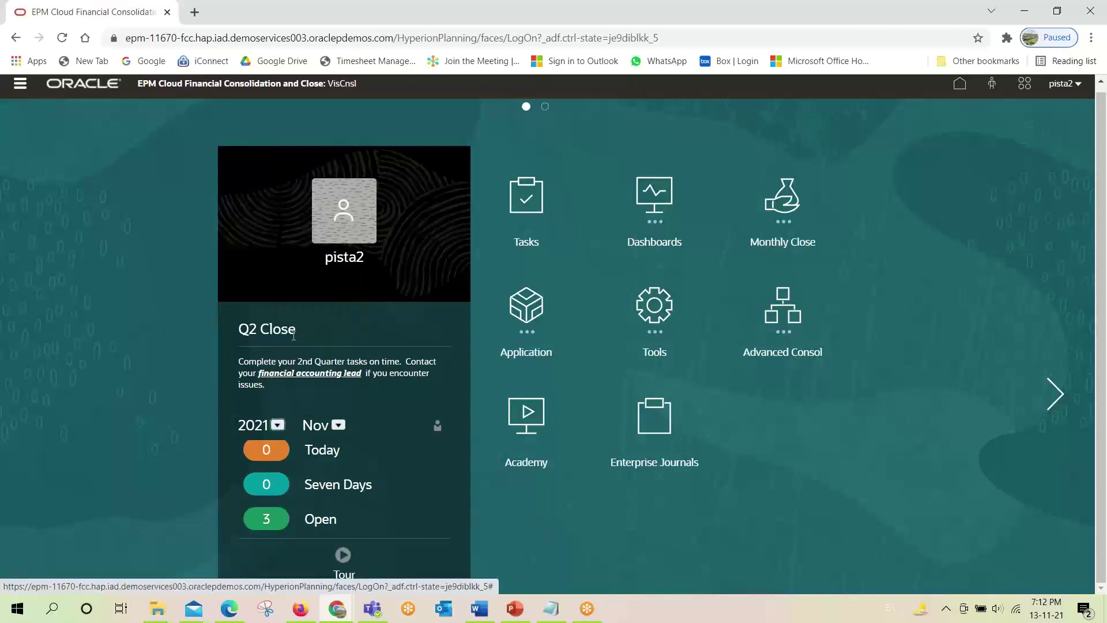
click(338, 425)
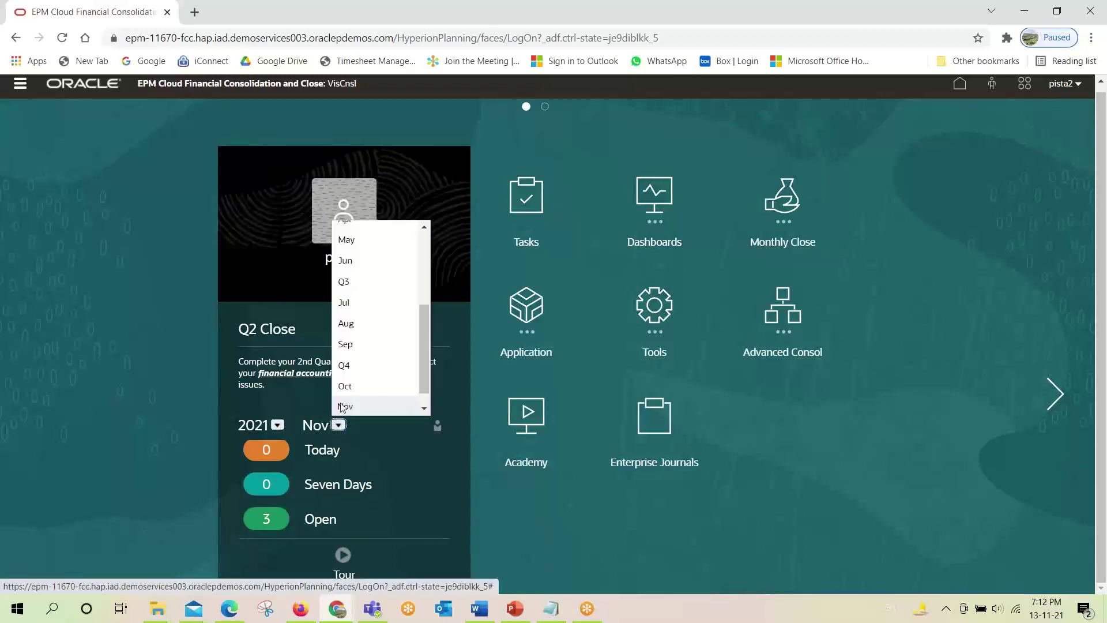
click(341, 424)
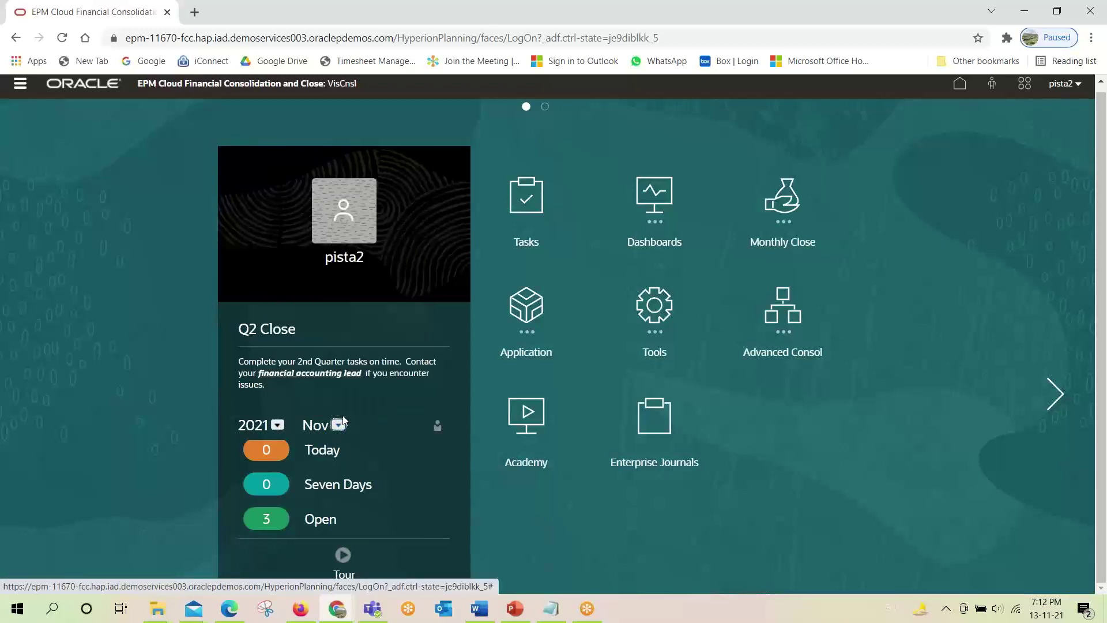
click(319, 521)
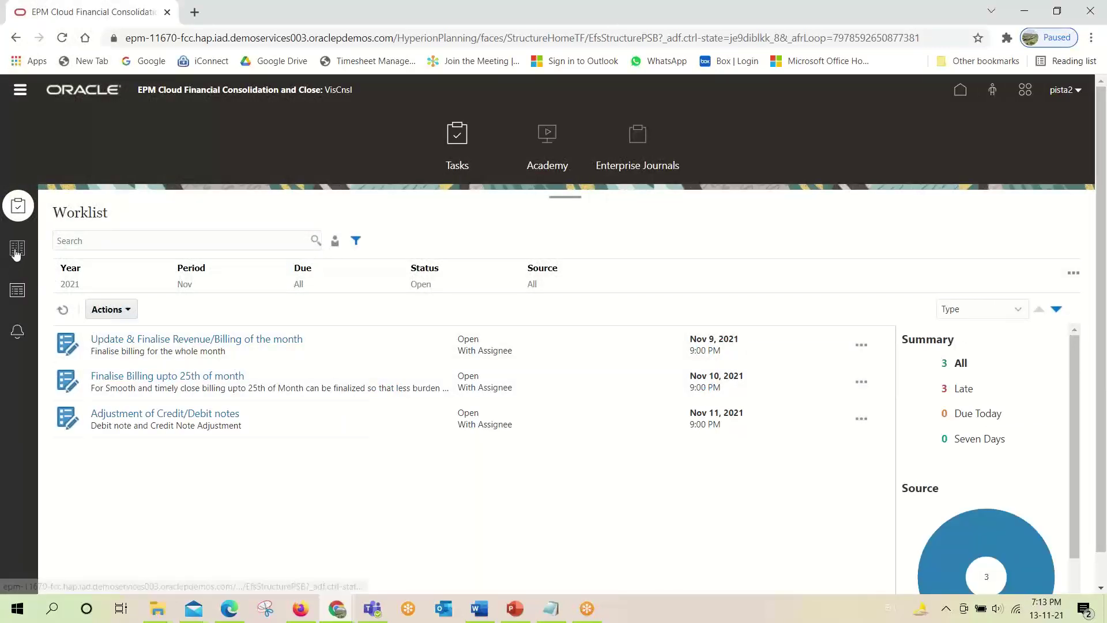
Filter Schedule Tasks to B_Monthly_CLose_Schedule_Nov and sort by Task ID ascending.
click(18, 249)
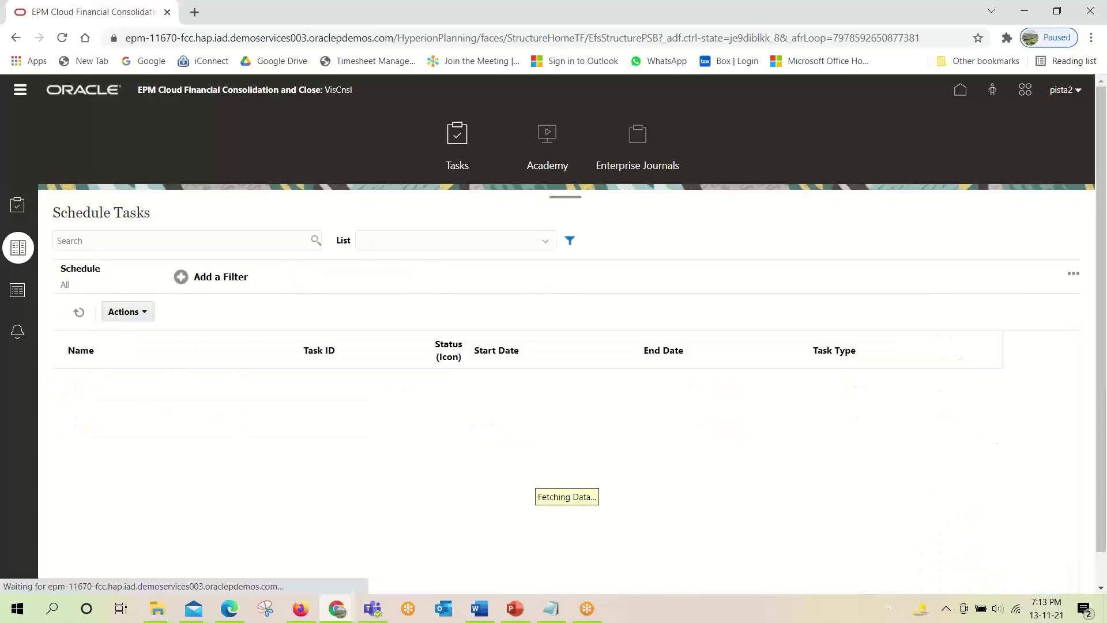
click(77, 274)
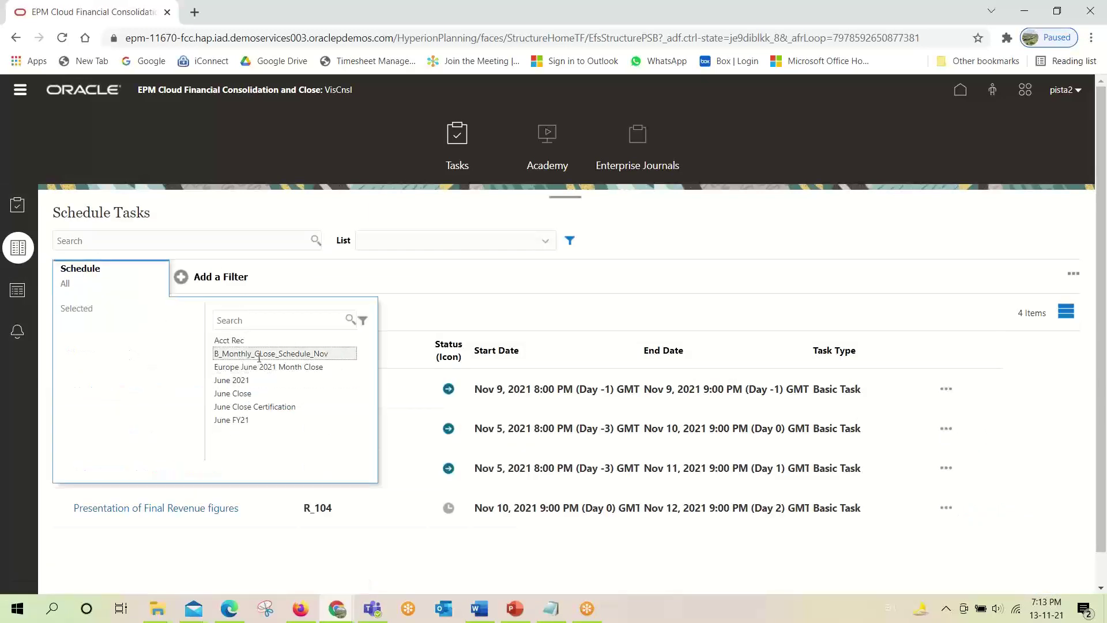
click(258, 353)
click(649, 233)
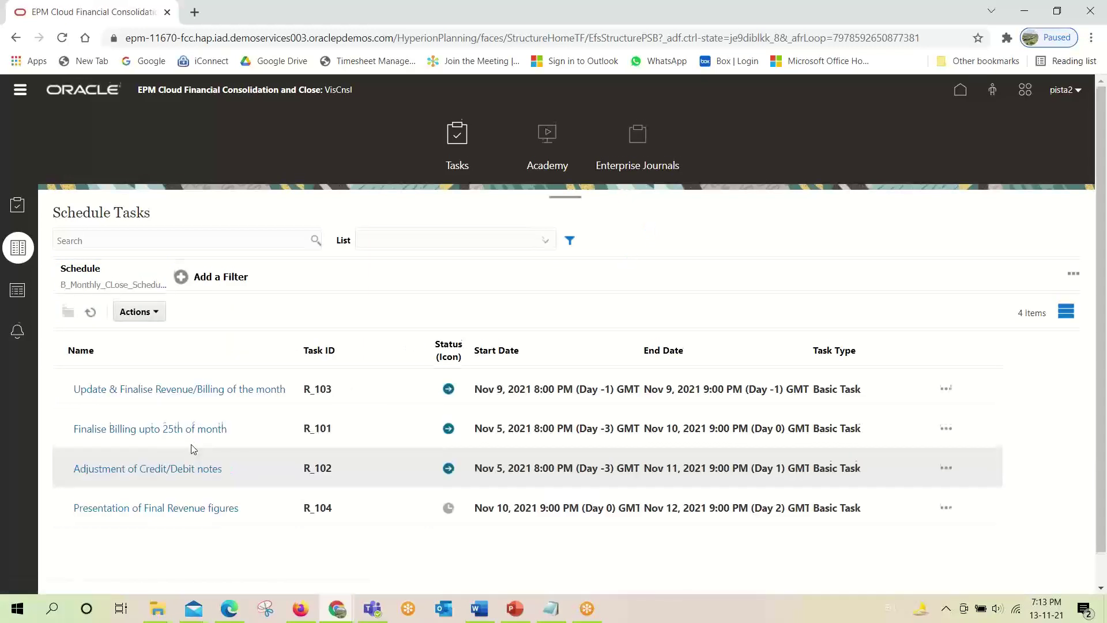
scroll(193, 449, down, 1)
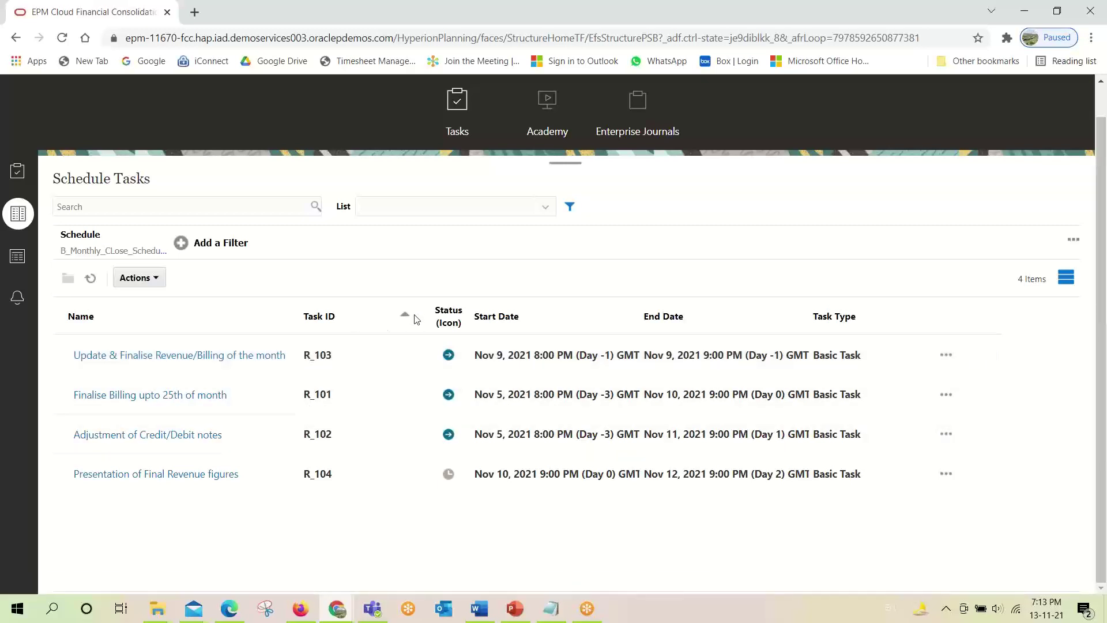
click(418, 316)
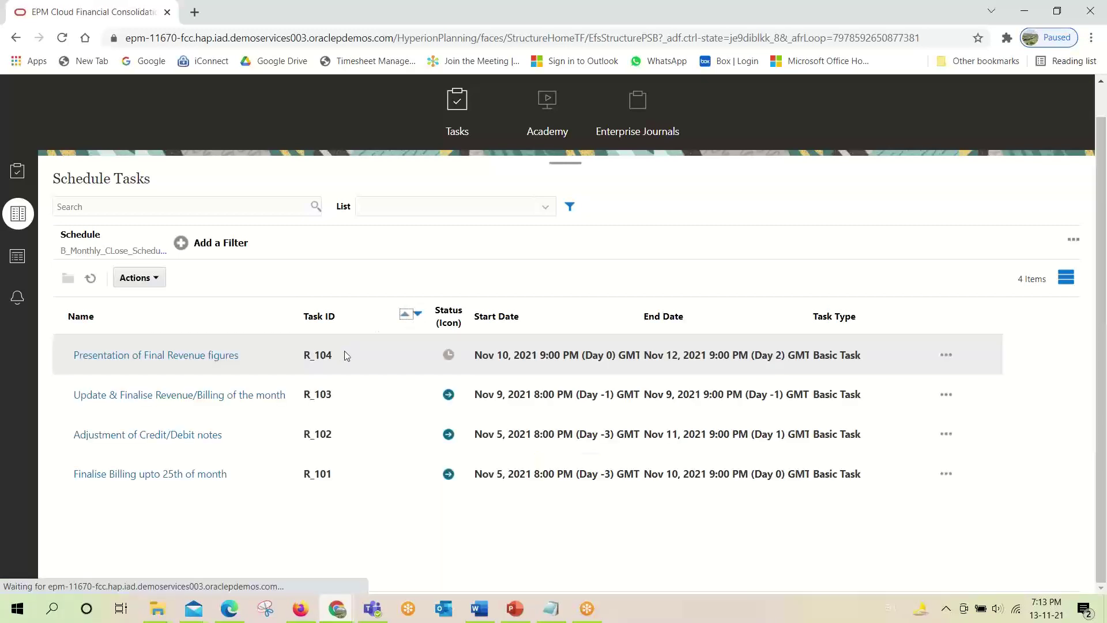
click(405, 315)
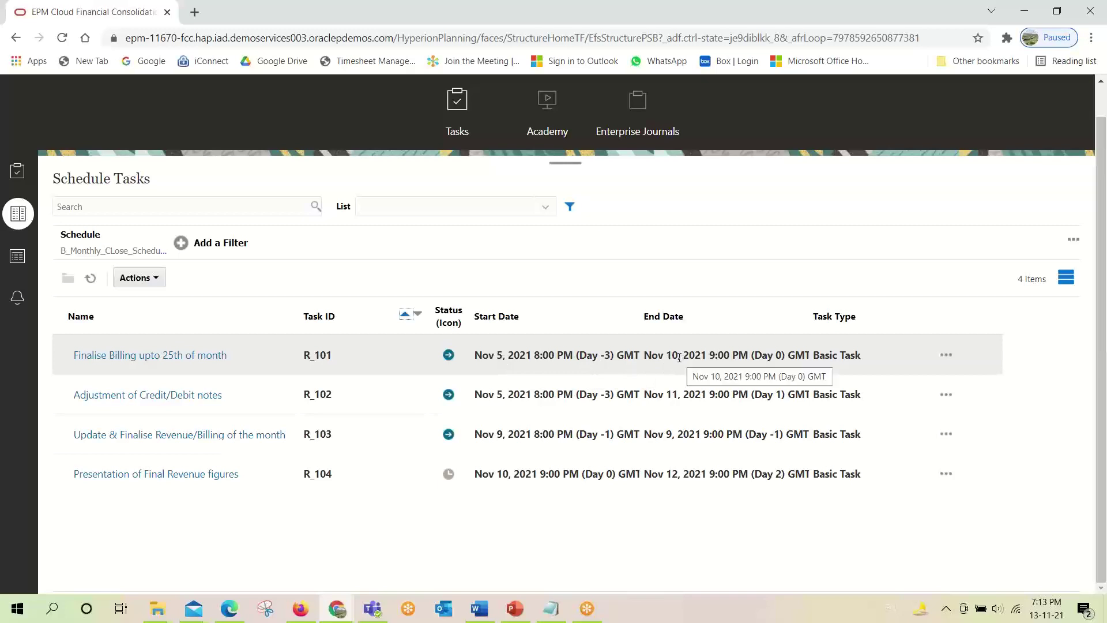
Compare the R_101 and R_104 rows against the administrator's template task list.
click(678, 357)
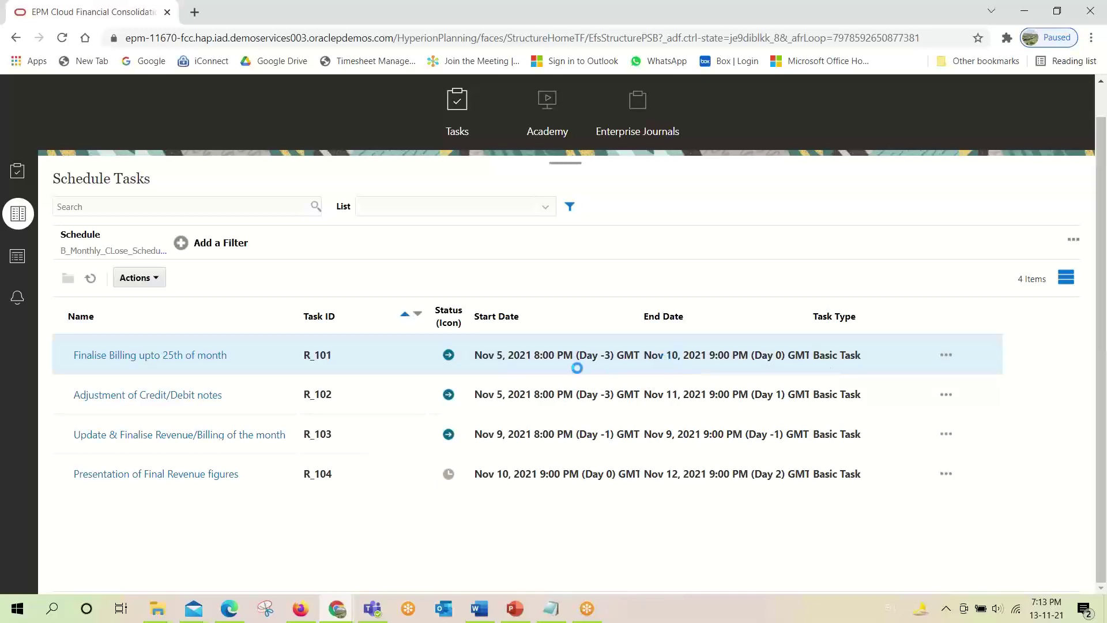
click(300, 608)
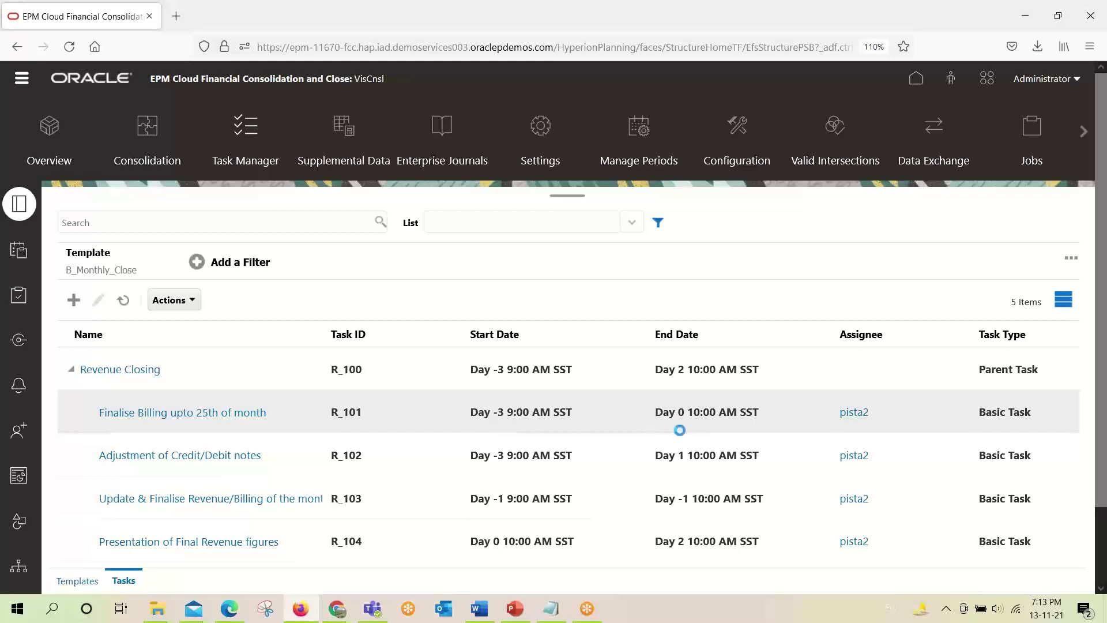
key(alt+Tab)
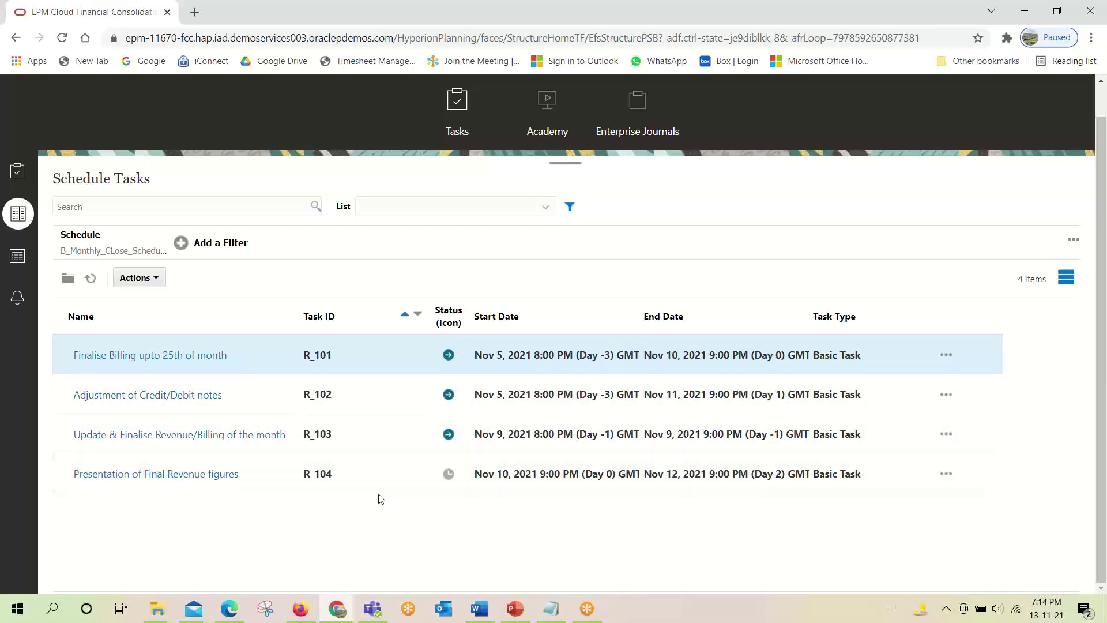
click(450, 476)
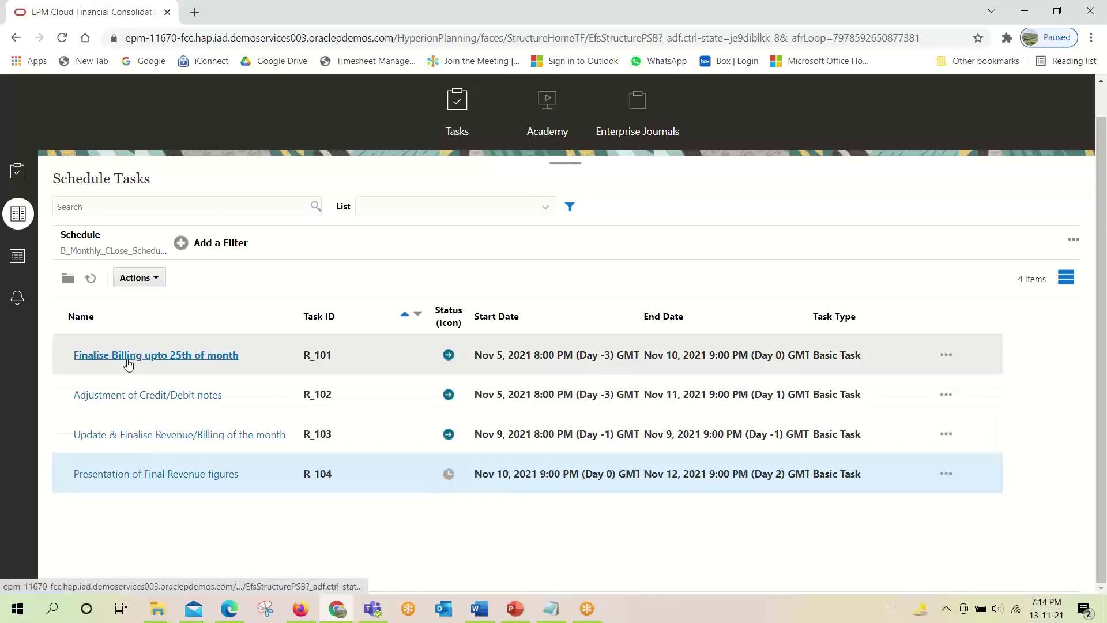
Open the Finalise Billing upto 25th of month task (R_101) and view its properties.
click(126, 356)
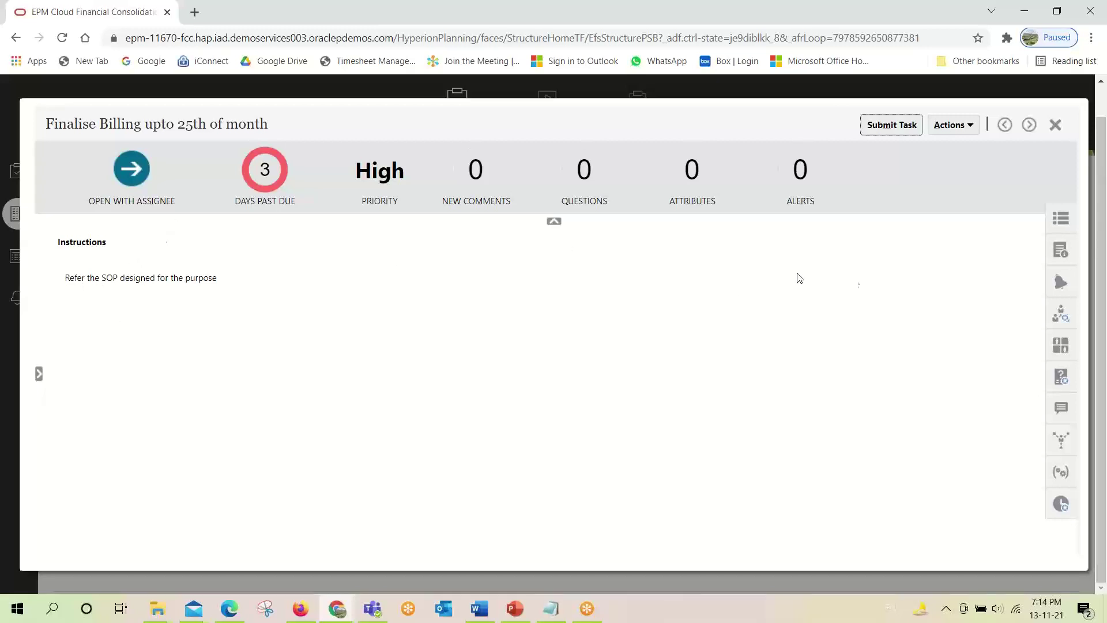
click(1067, 225)
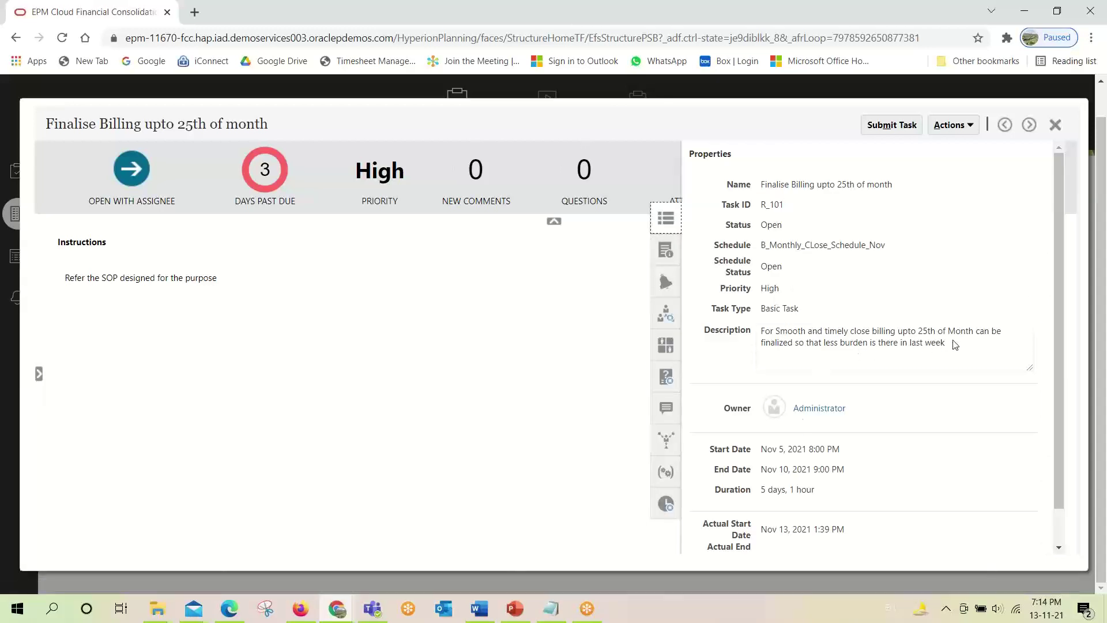
drag(954, 345, 775, 346)
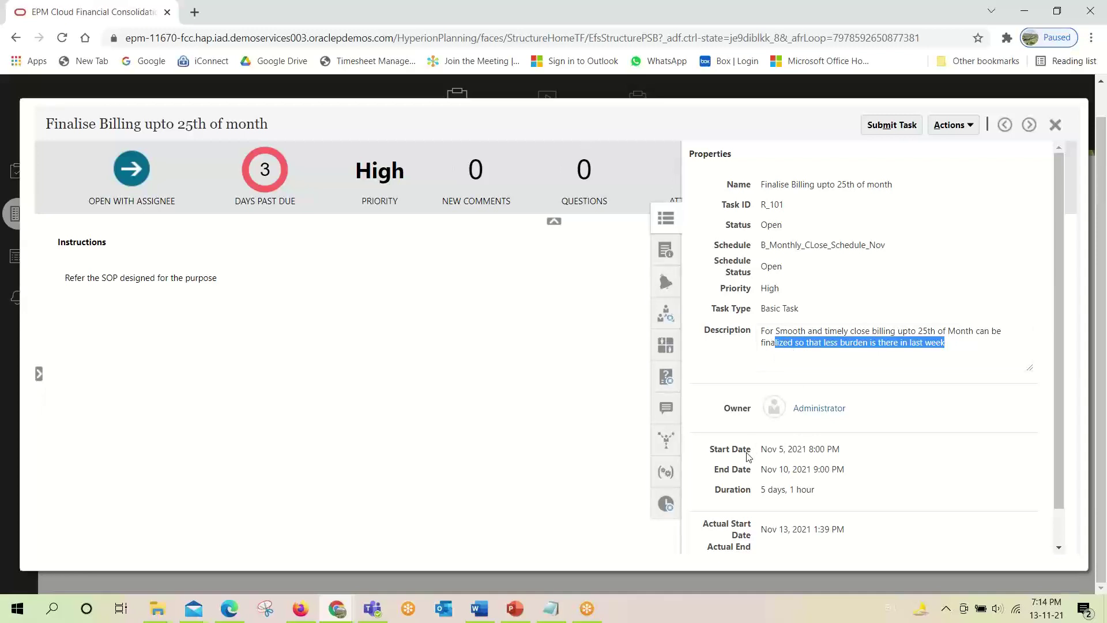
Step through its instructions, alerts, workflow and attributes to the billing-figure question.
click(666, 251)
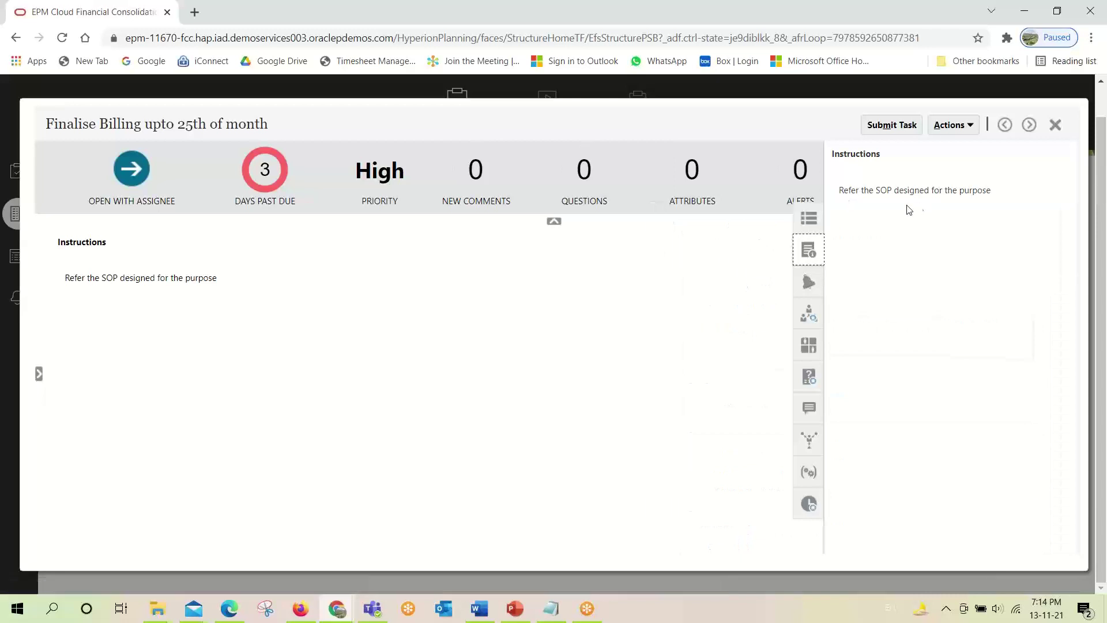
click(809, 281)
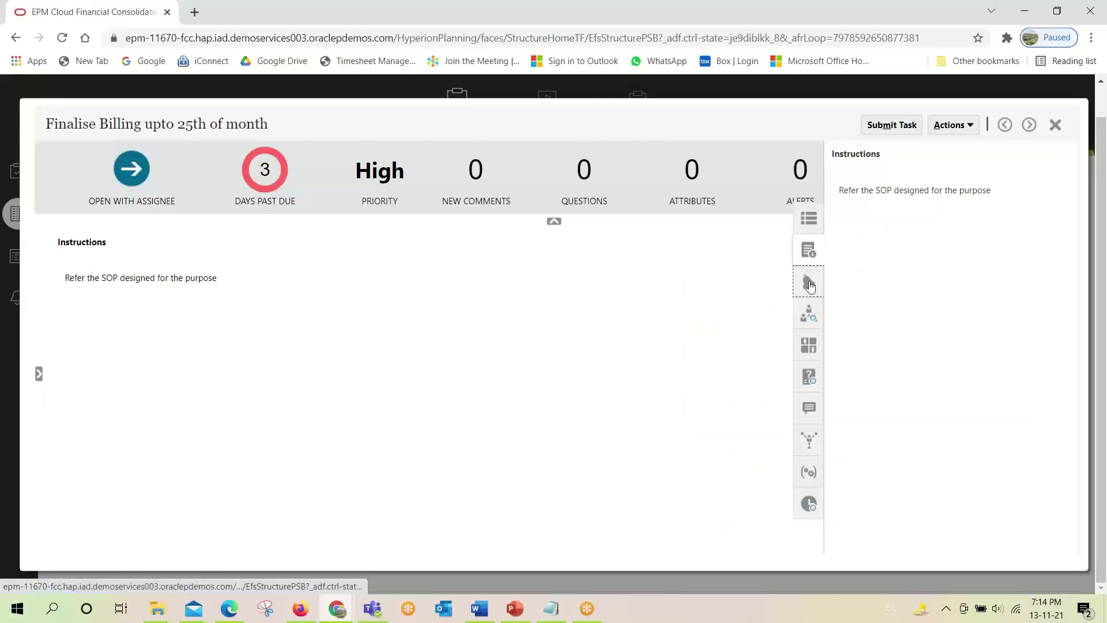
click(808, 322)
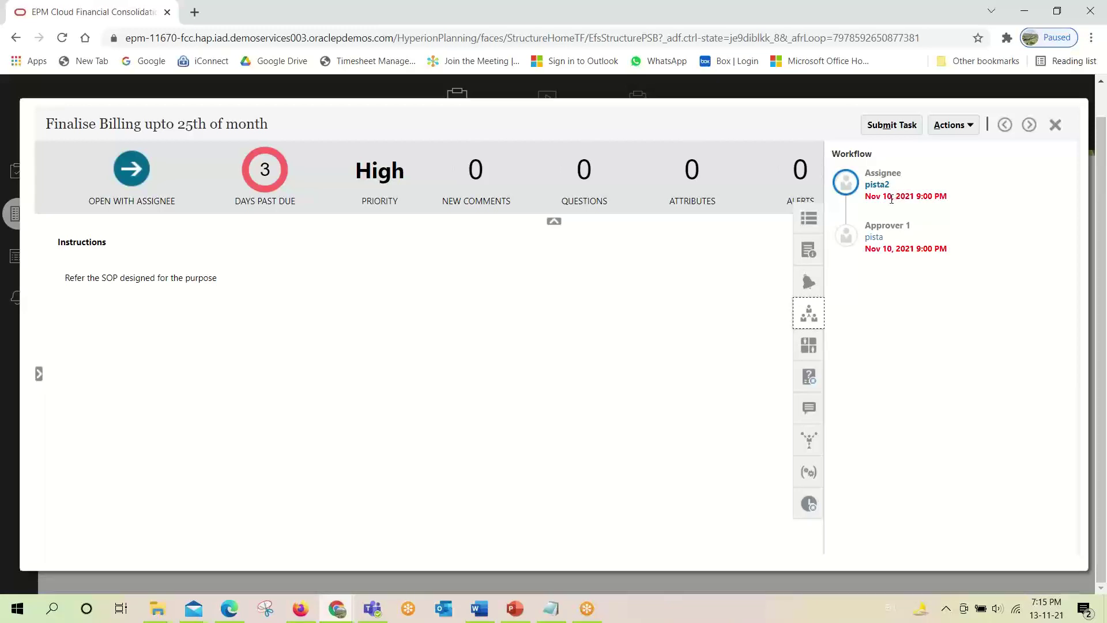
click(807, 346)
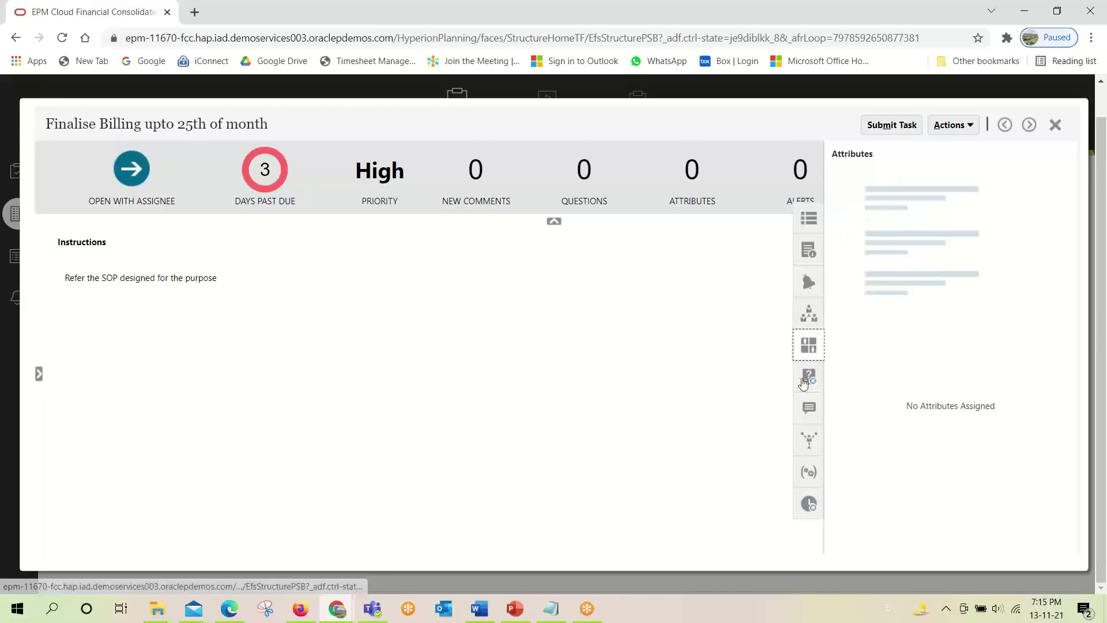
click(808, 382)
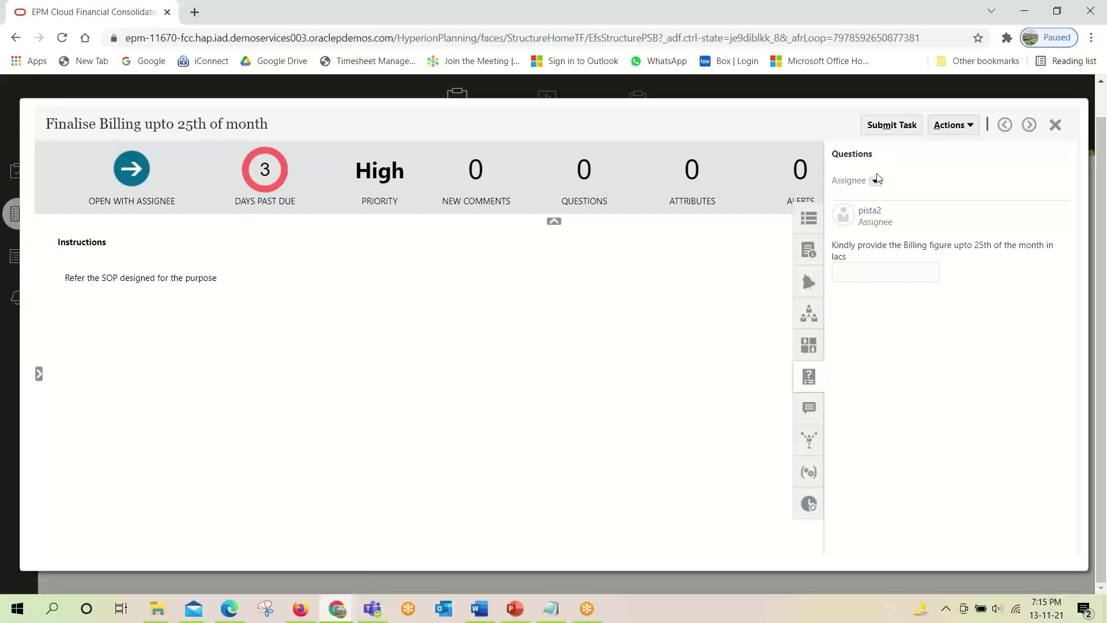
Submit the Finalise Billing task and confirm, sending it to Approver 1.
click(877, 276)
drag(854, 262, 840, 249)
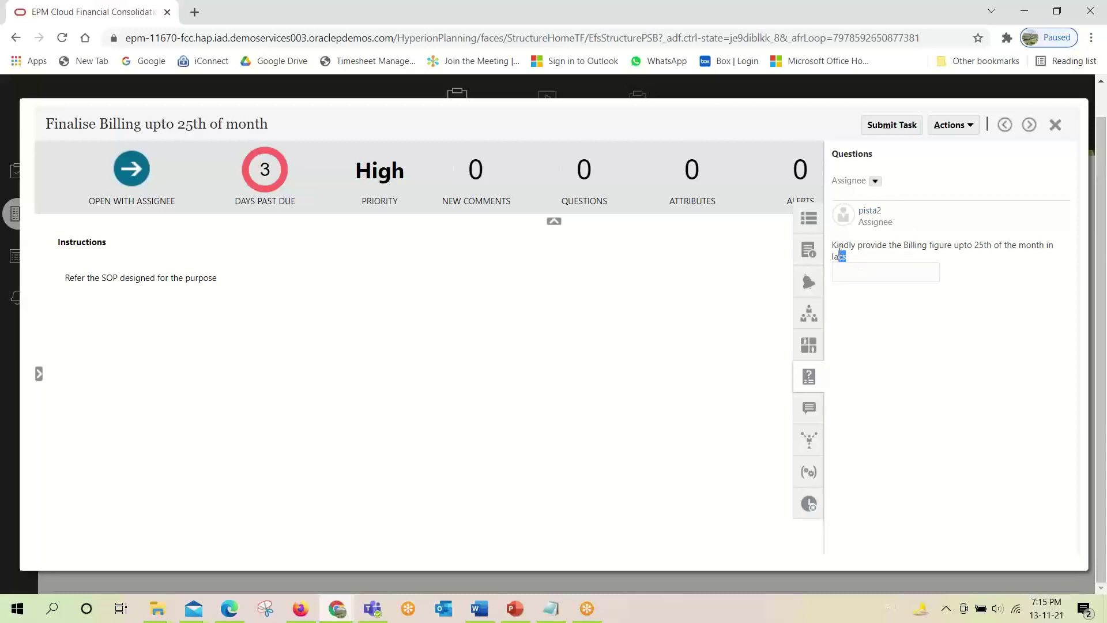
click(877, 128)
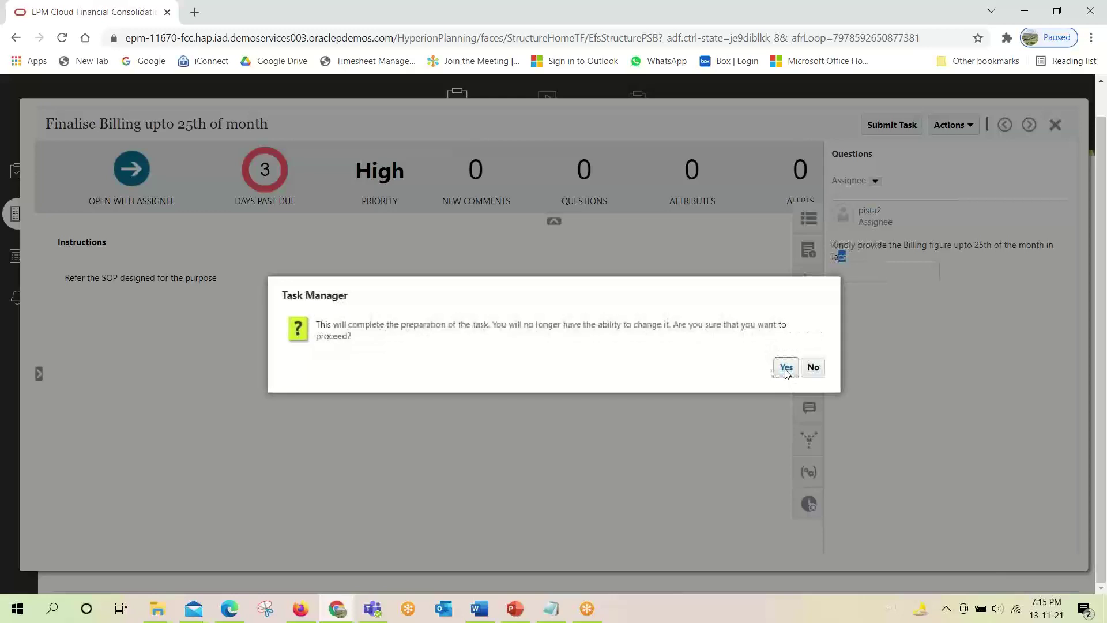
click(785, 369)
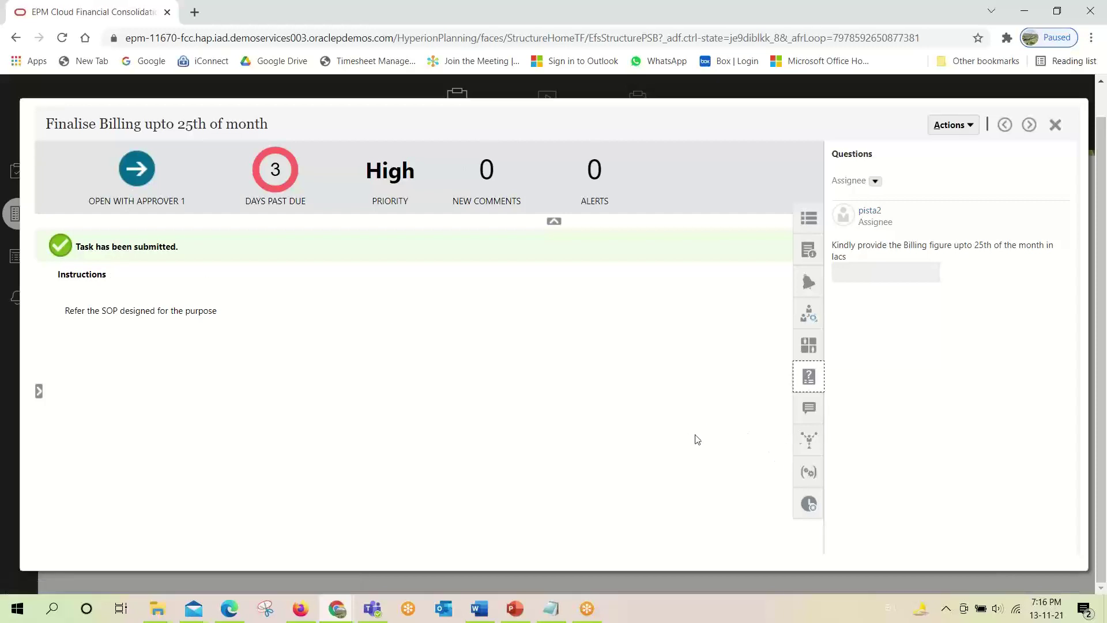
Look at the task's Comments panel, then close the task details.
click(810, 410)
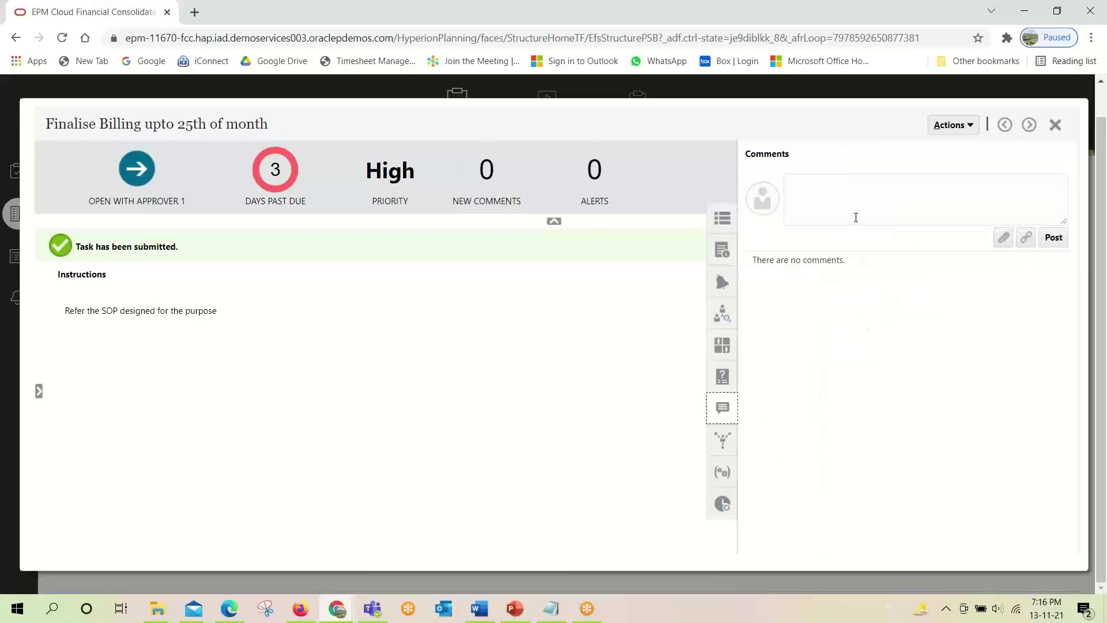
click(846, 203)
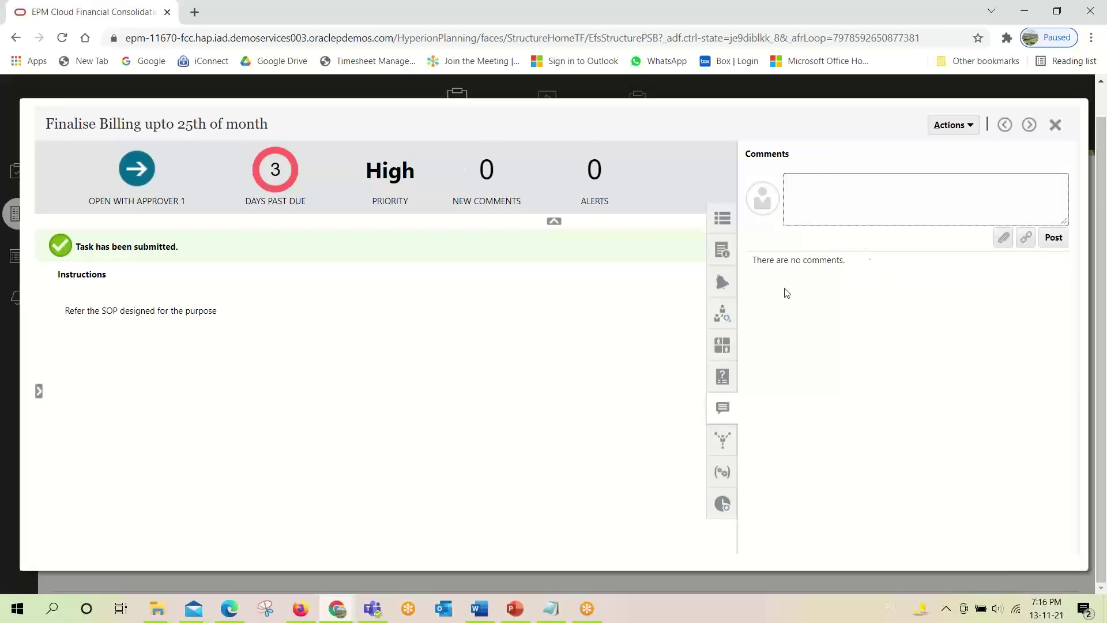
click(1055, 125)
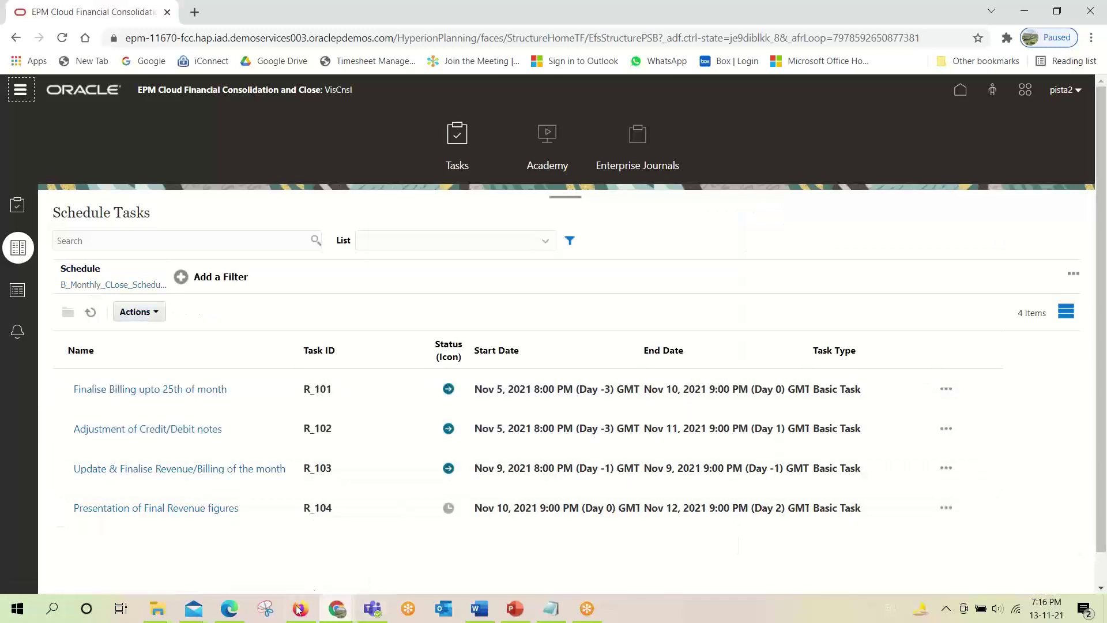
In the approver's Edge window, set the home card to year 2021 and period Nov.
mouse_move(232, 612)
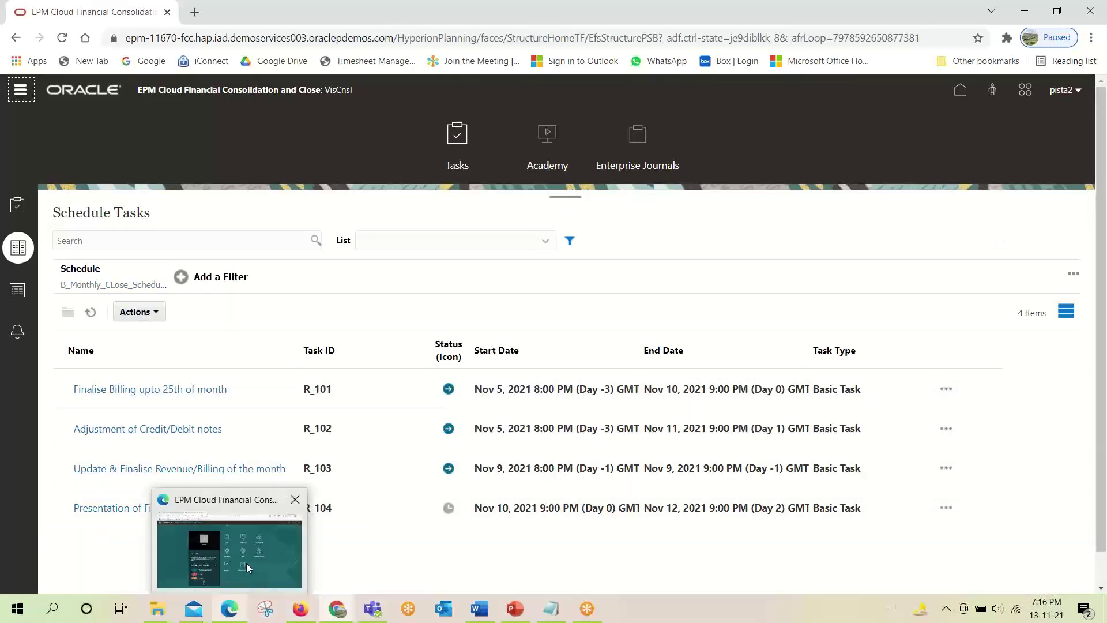
click(247, 567)
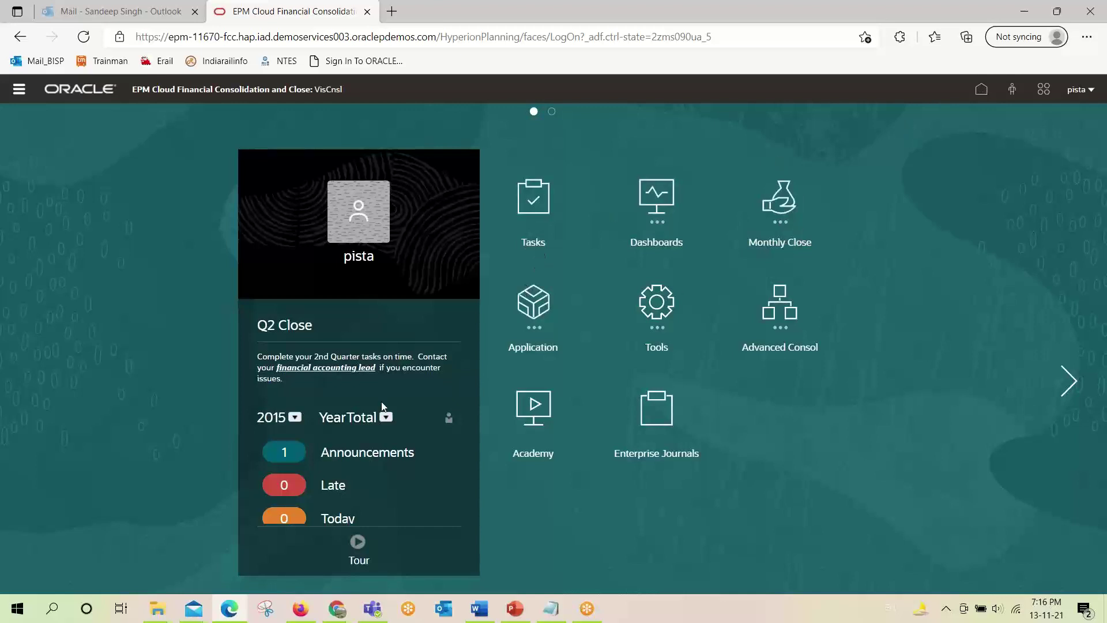
click(294, 417)
click(306, 319)
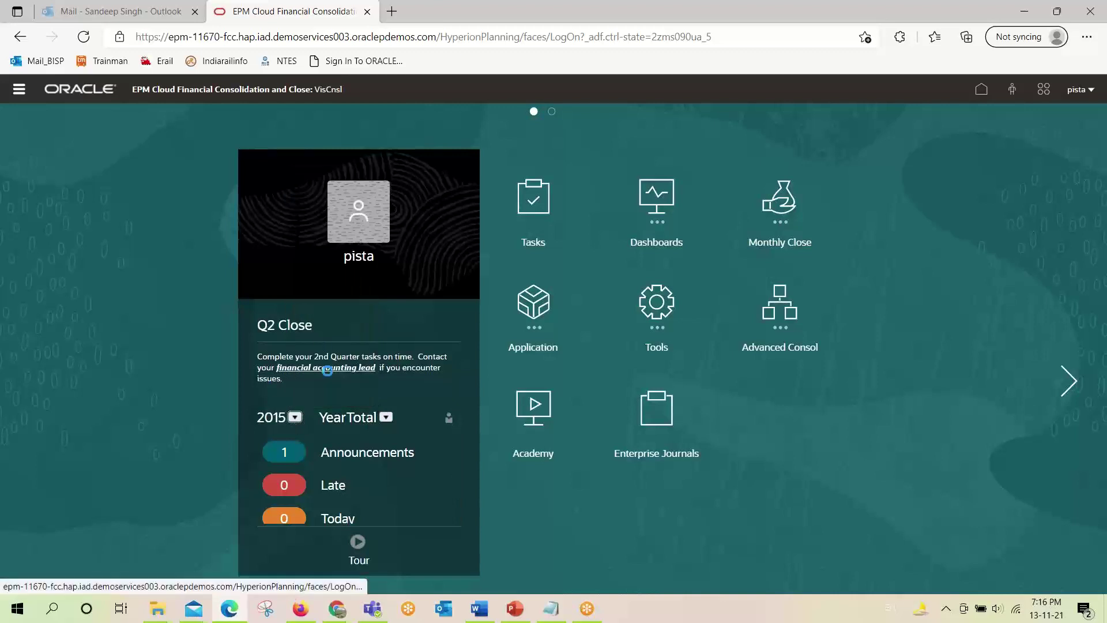
scroll(341, 459, down, 1)
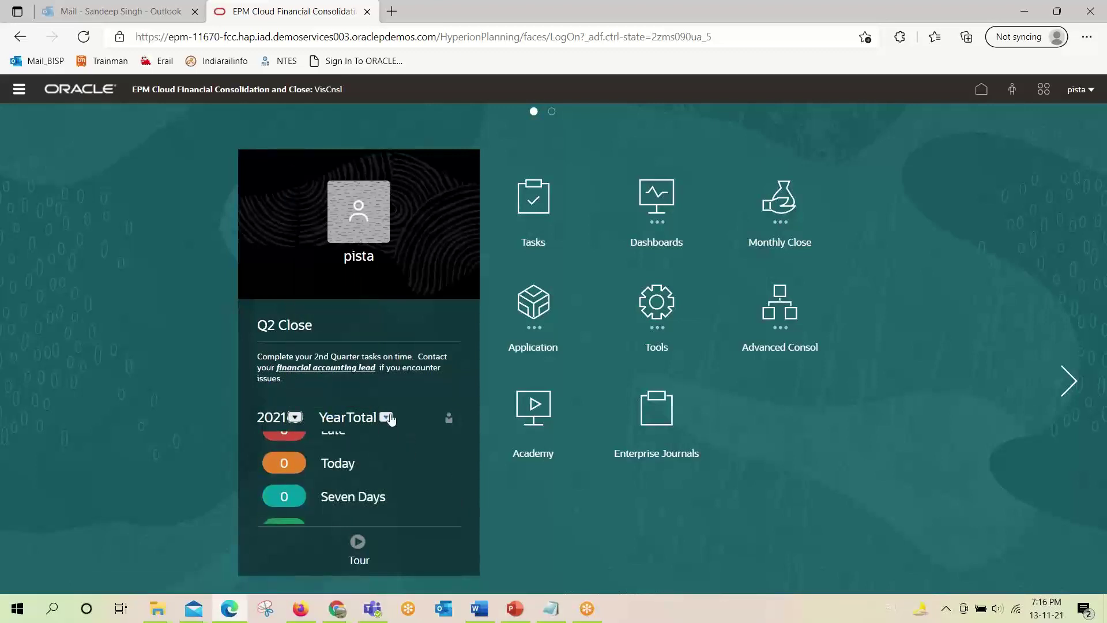
click(385, 417)
scroll(402, 395, down, 2)
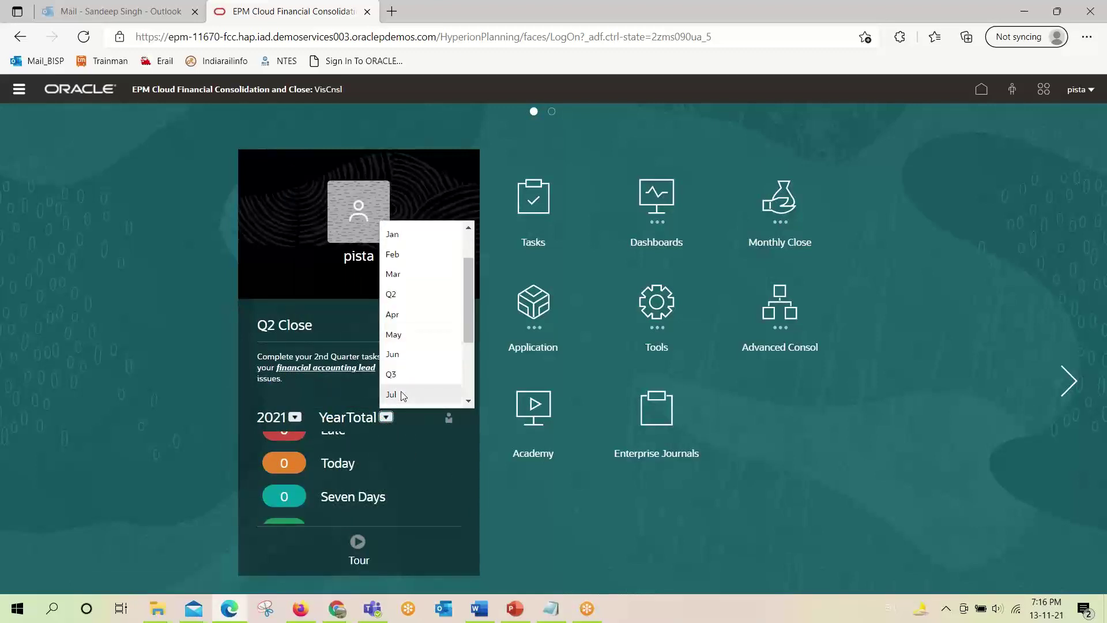
scroll(404, 389, down, 3)
click(395, 378)
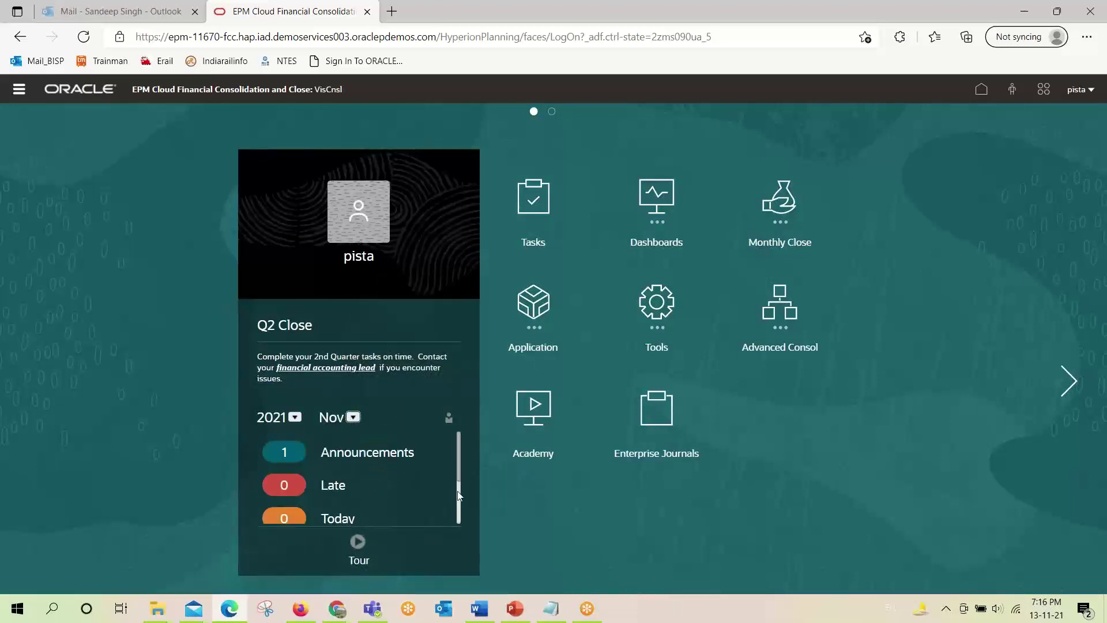
scroll(460, 499, down, 2)
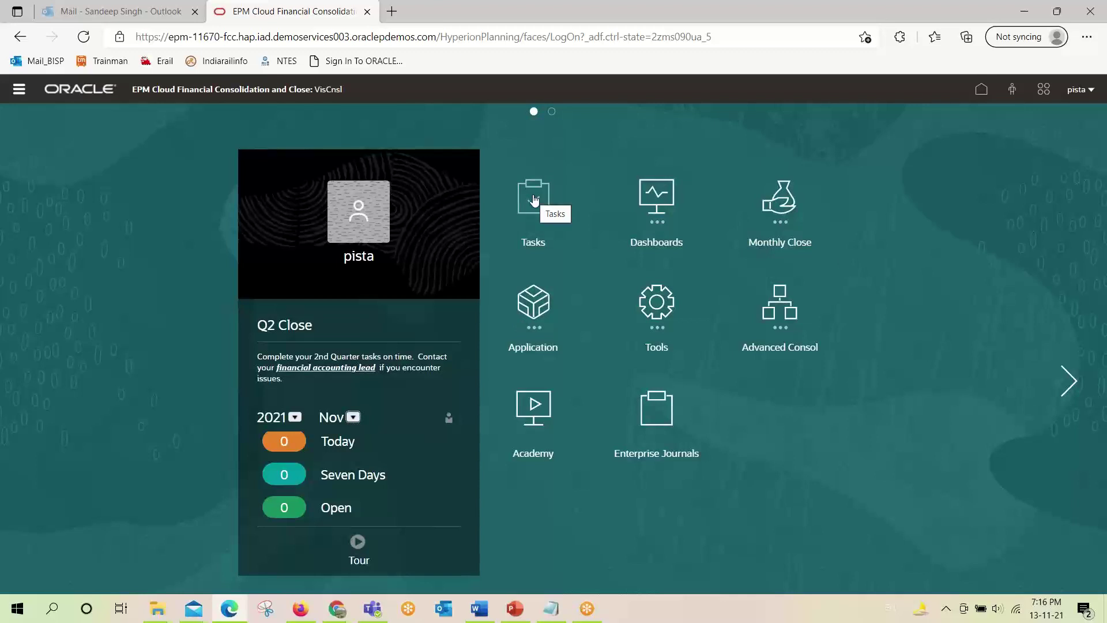
Show the approver's Schedule Tasks with Acct Rec removed from the filter, then return to Chrome.
click(534, 200)
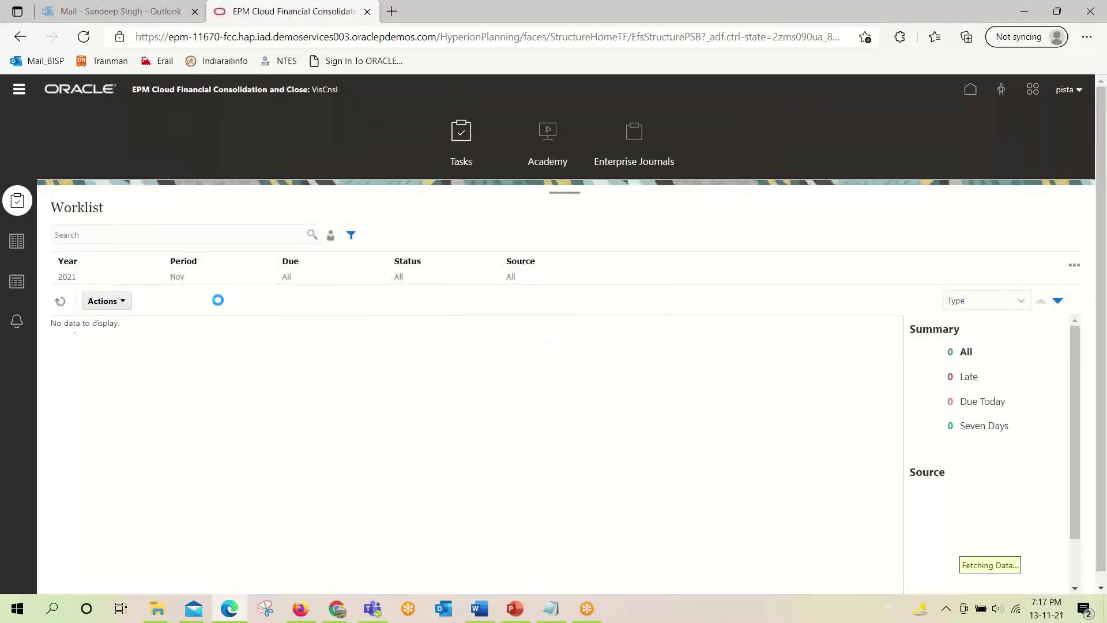
click(15, 247)
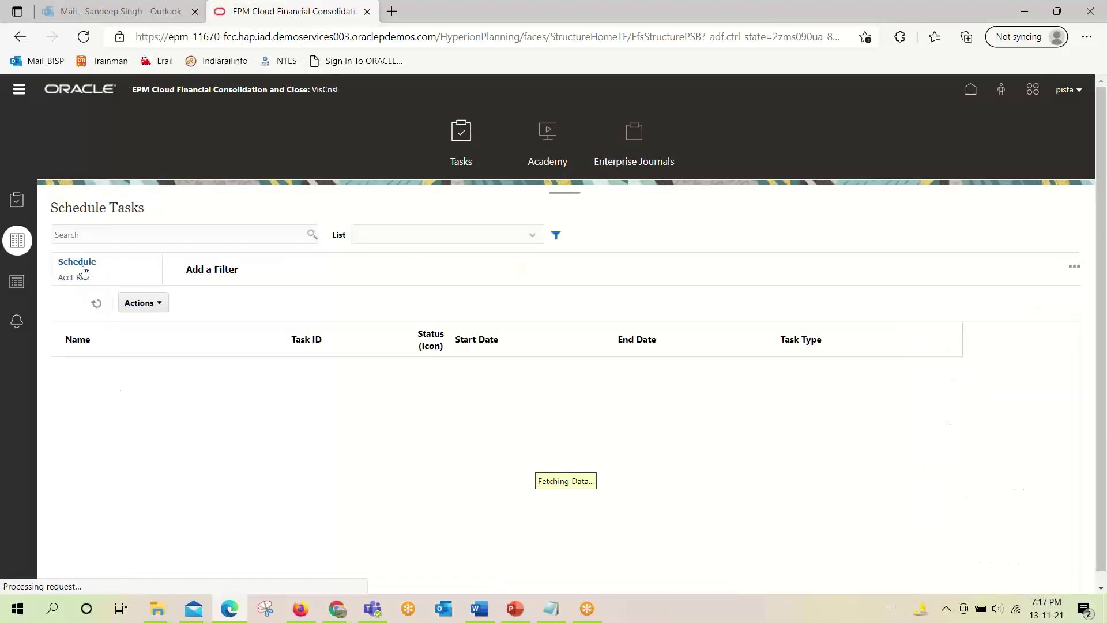
click(78, 266)
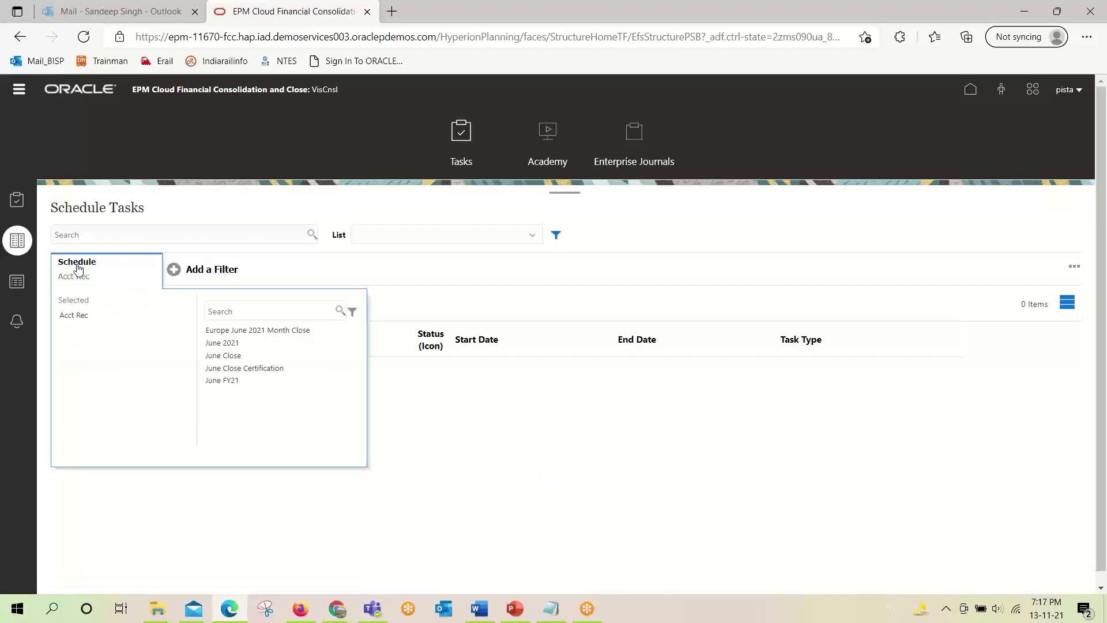
click(79, 318)
click(671, 224)
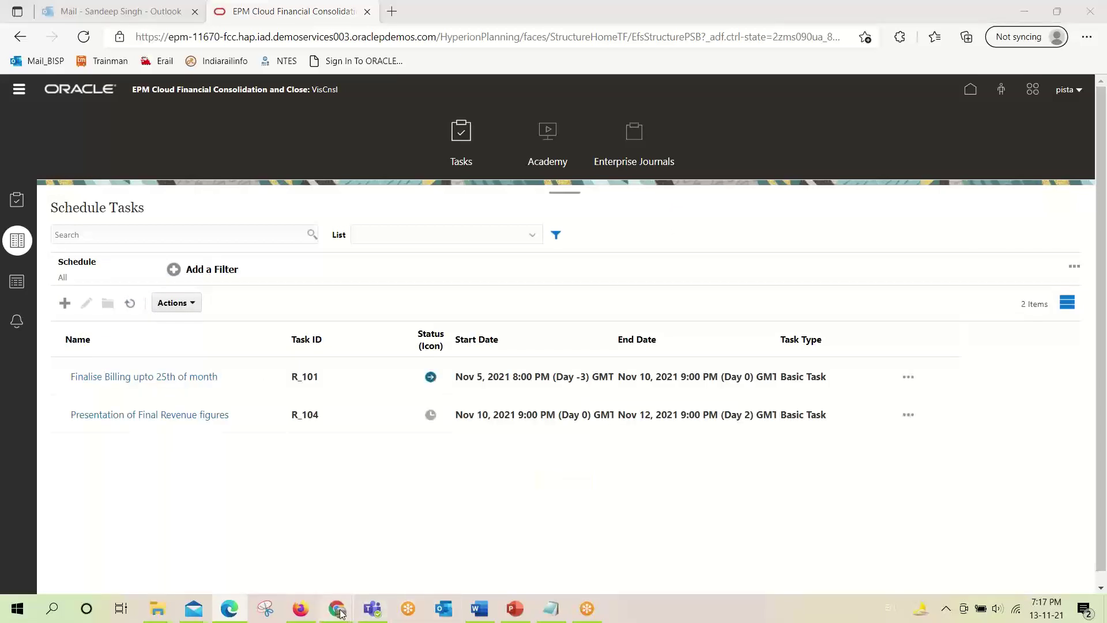
mouse_move(351, 606)
click(415, 539)
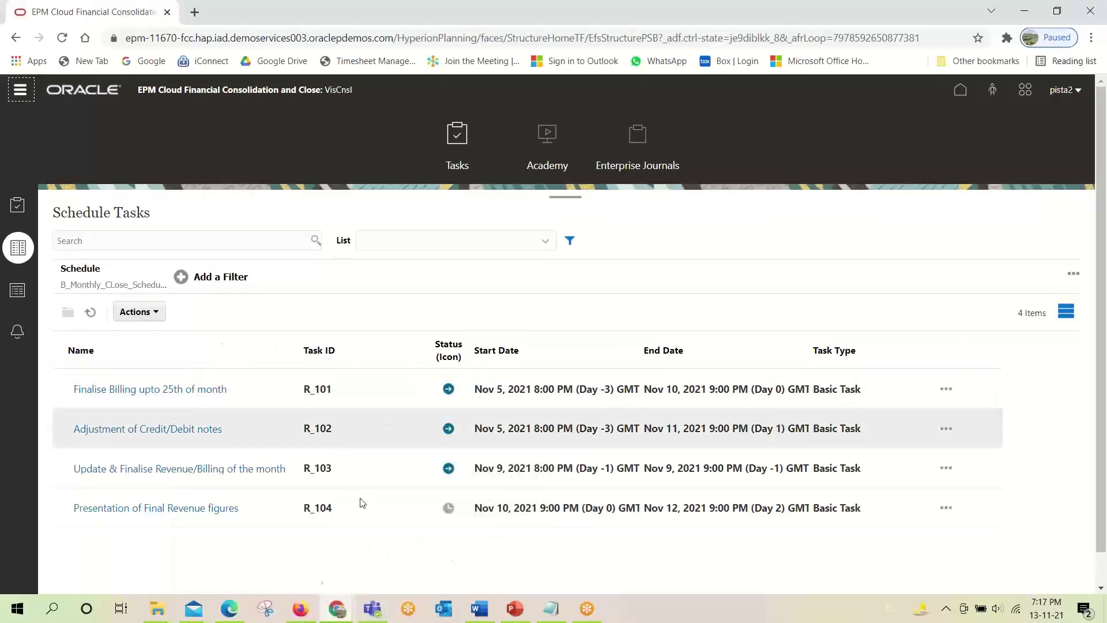
Check R_101's workflow in the administrator's Firefox template, cancel, and return to the approver's window.
click(300, 608)
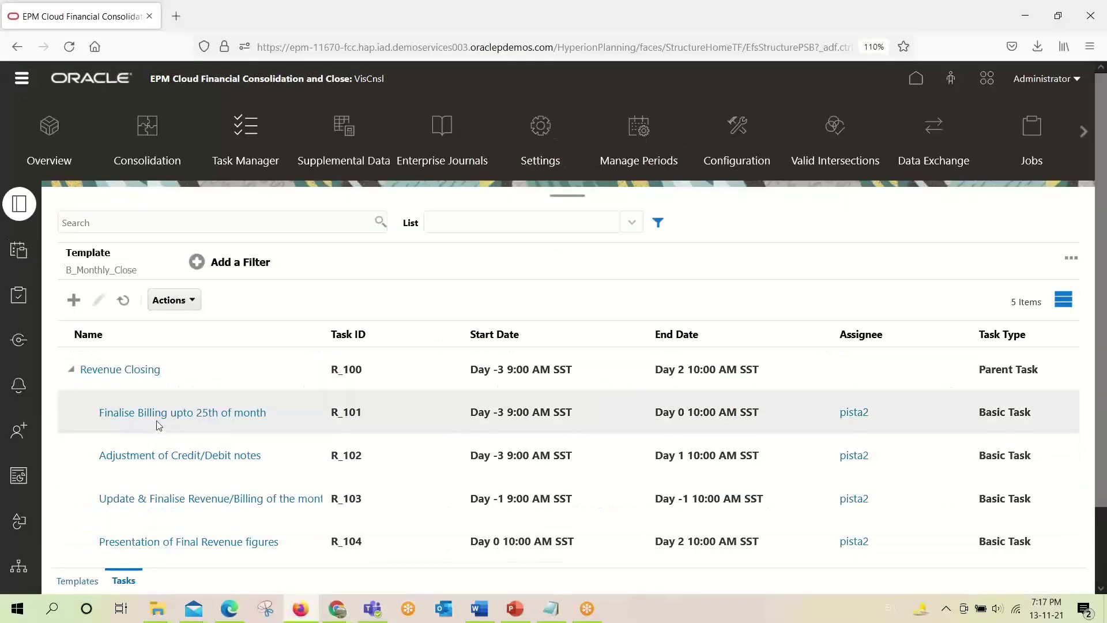
click(712, 424)
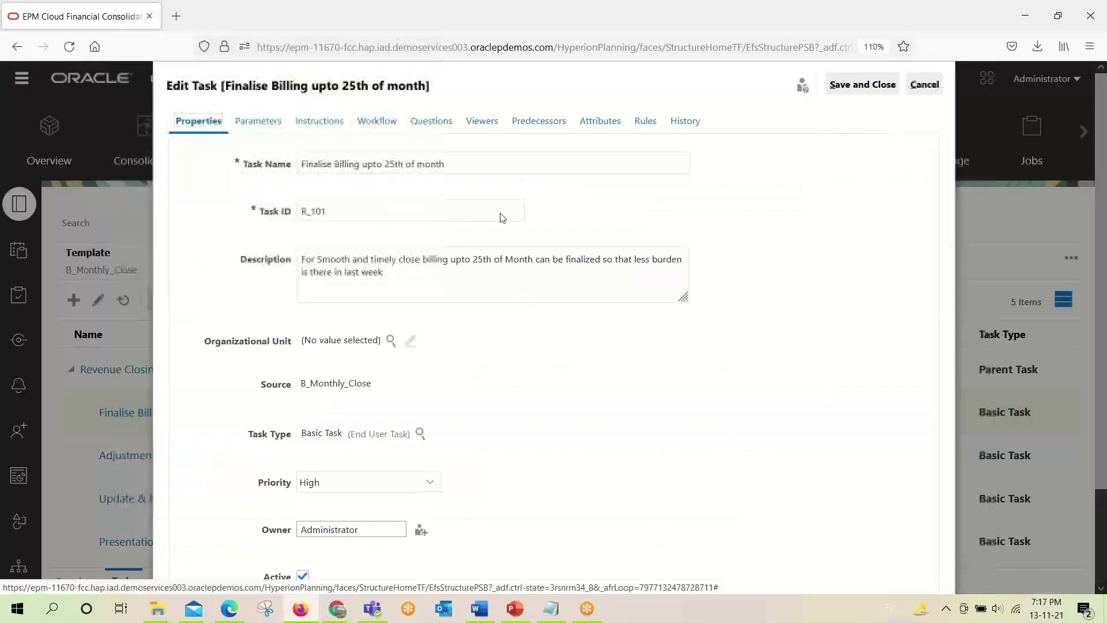
click(374, 121)
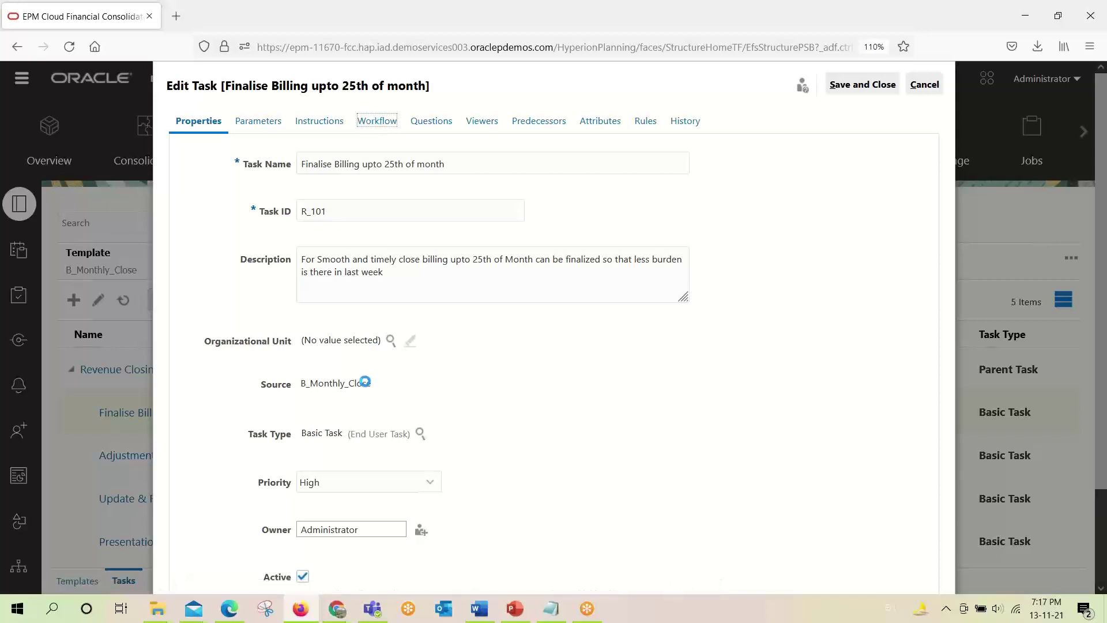
click(923, 86)
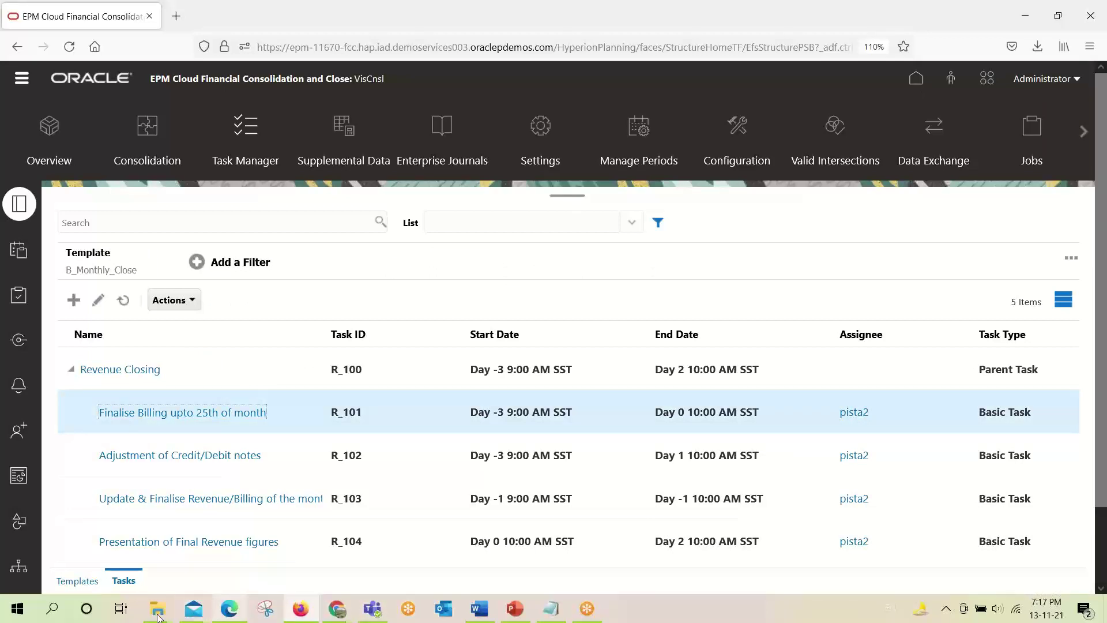
click(229, 609)
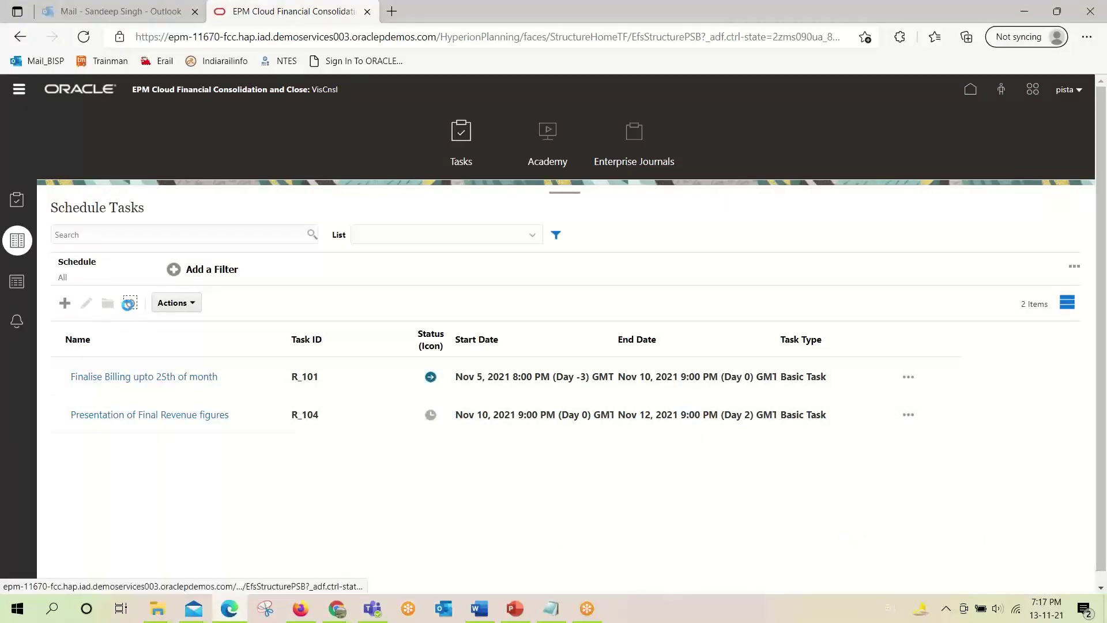
As approver, approve Finalise Billing (R_101) and confirm it now shows Closed.
click(130, 305)
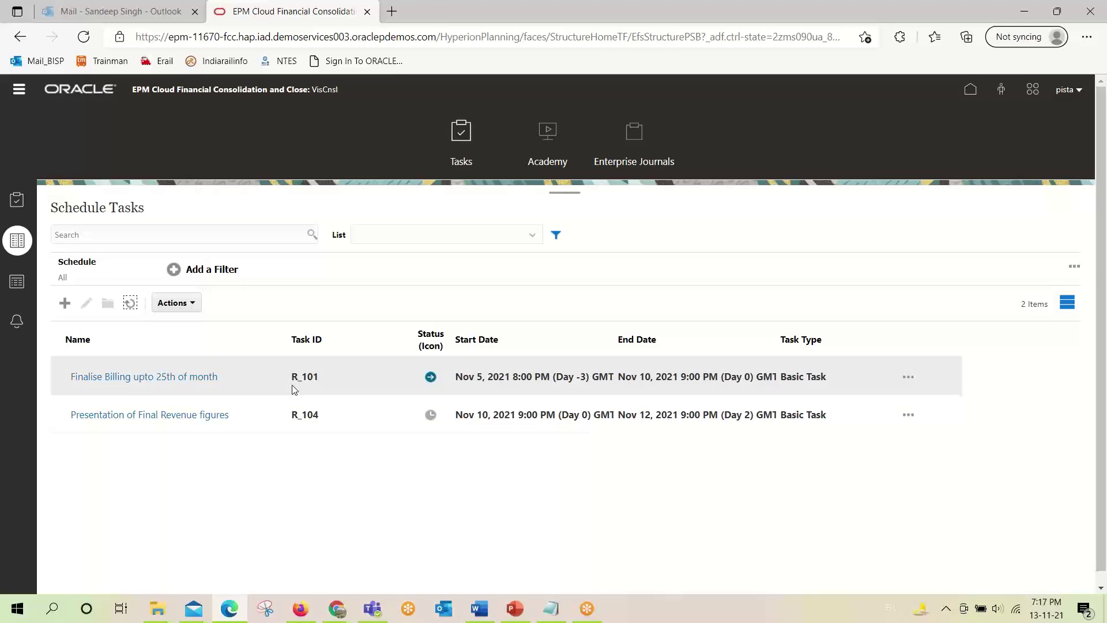
click(197, 378)
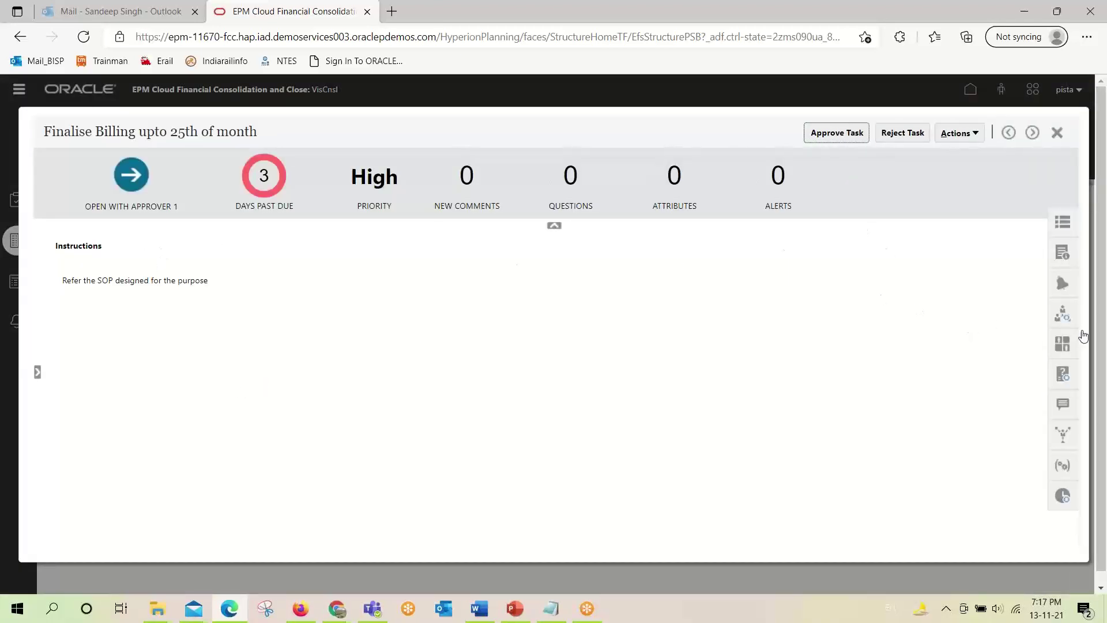
click(850, 138)
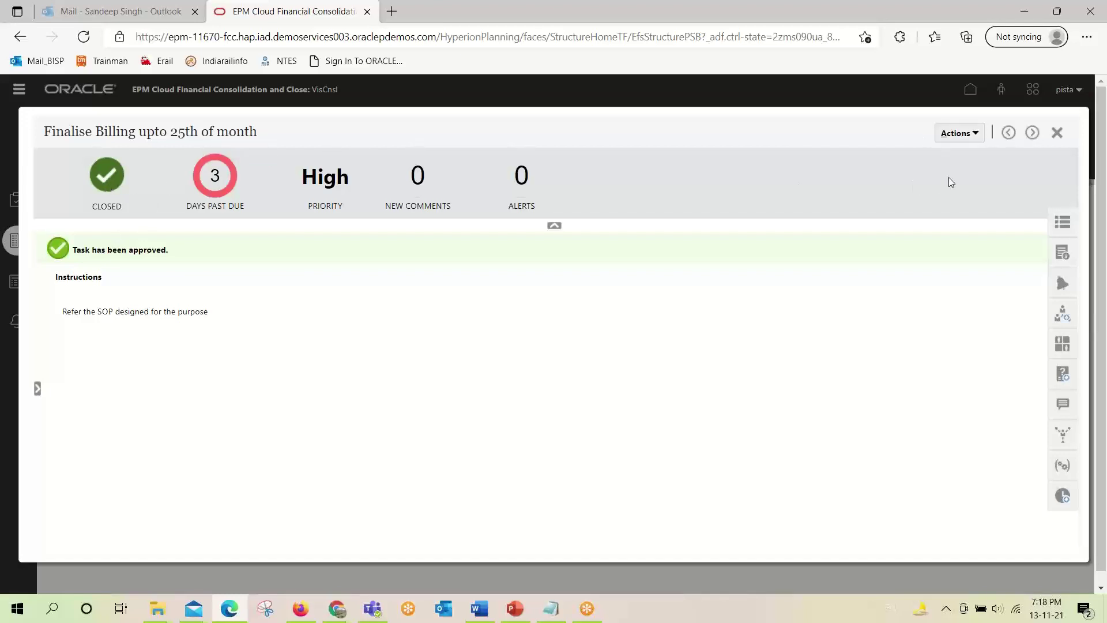
click(1057, 133)
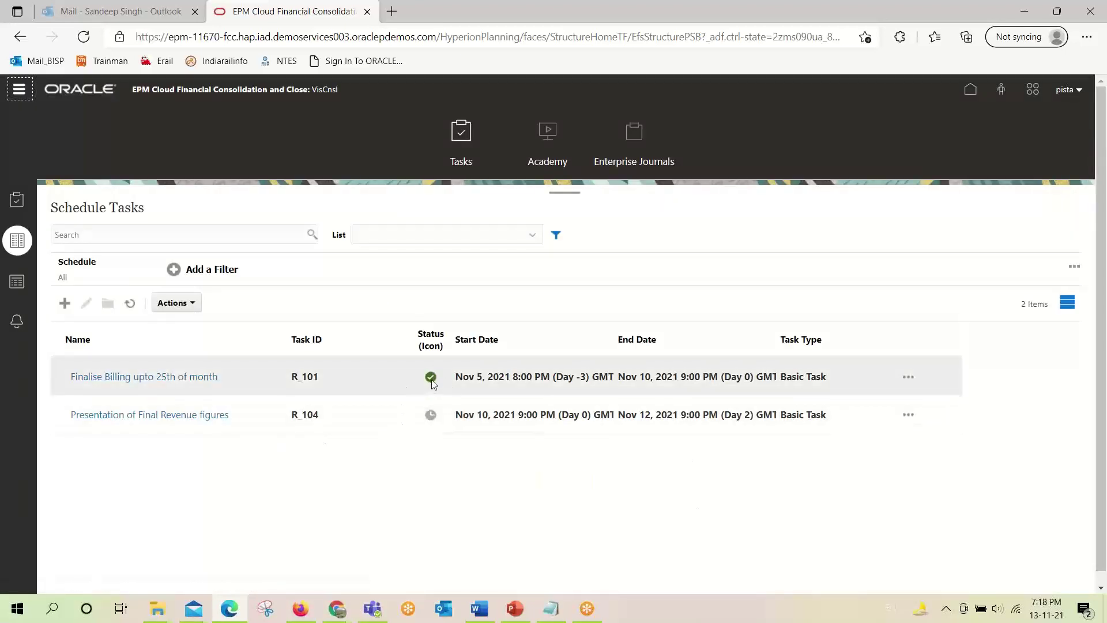
click(433, 382)
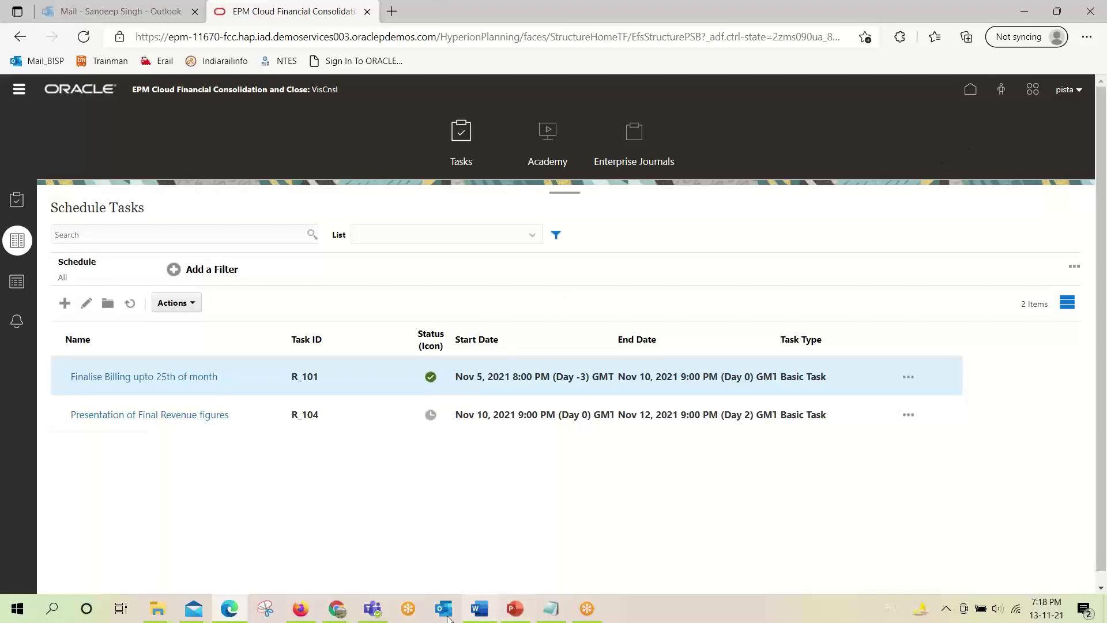
Reload the assignee's Schedule Tasks list through Home and Tasks, showing R_101 as Closed.
mouse_move(340, 610)
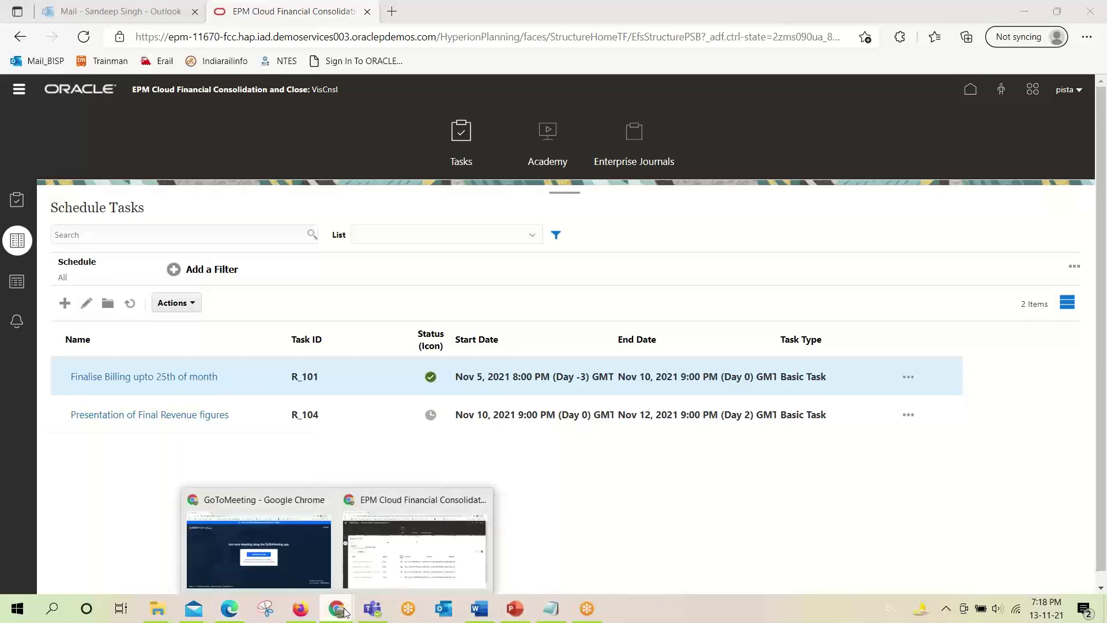
click(414, 556)
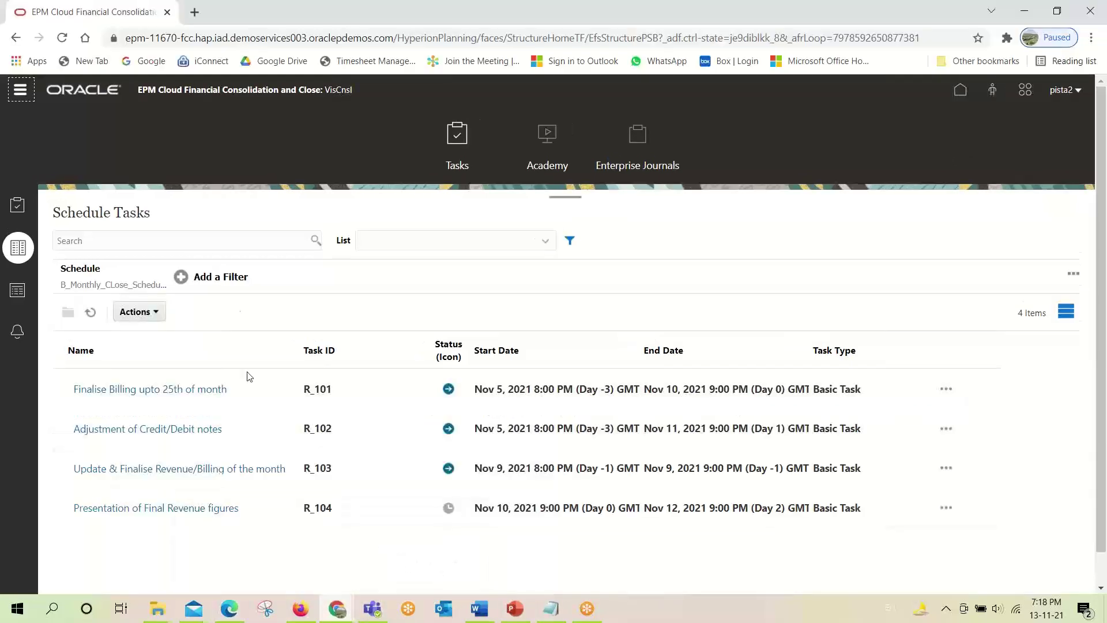
click(960, 94)
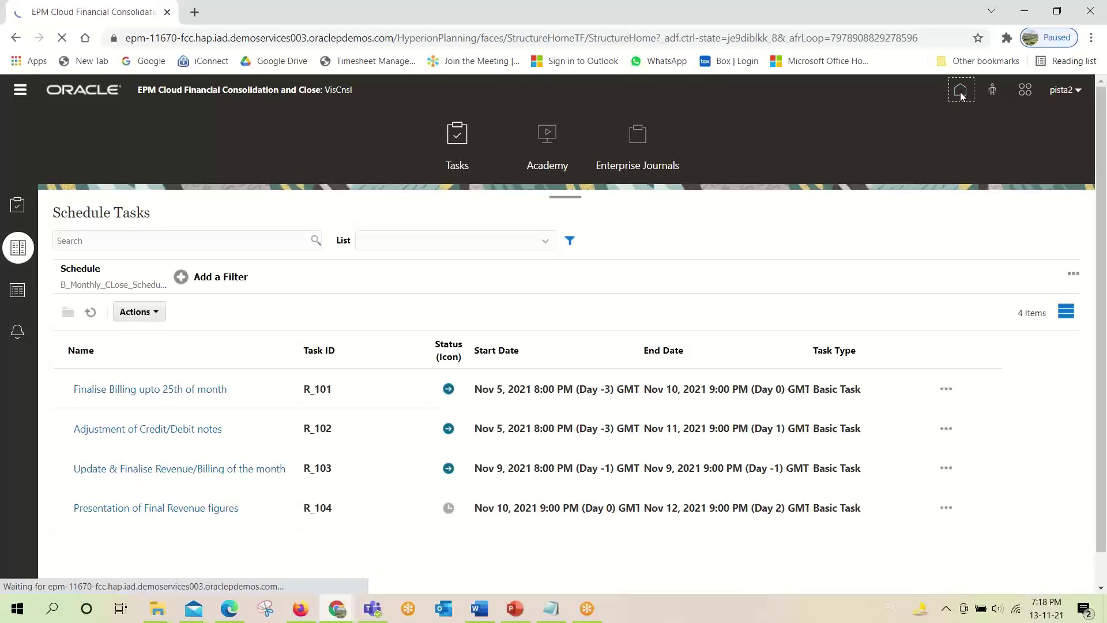
scroll(366, 481, down, 3)
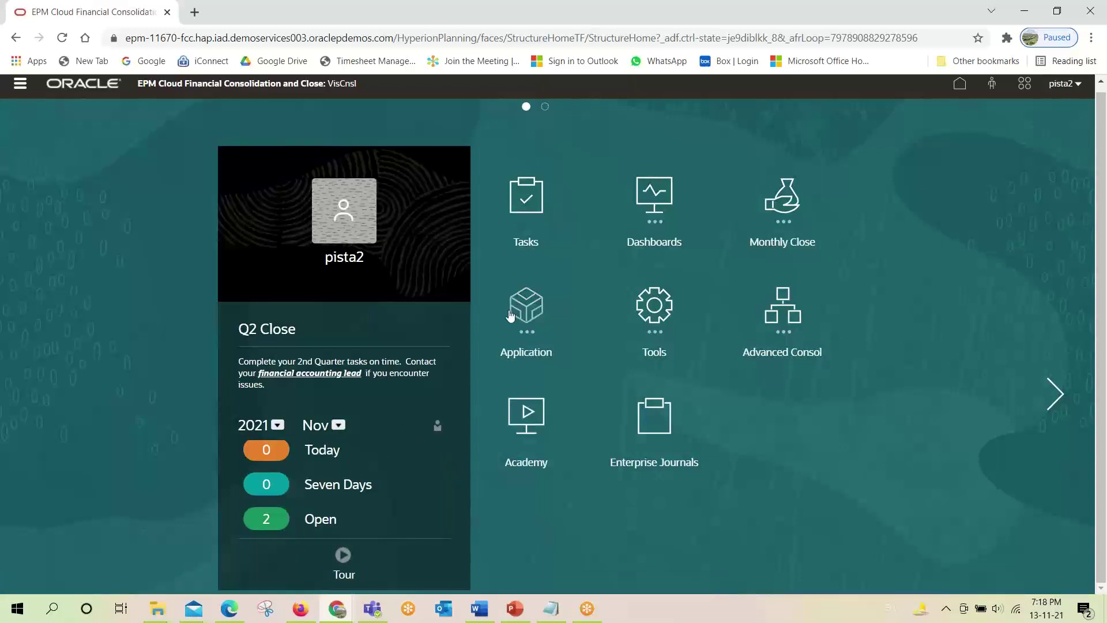
click(528, 208)
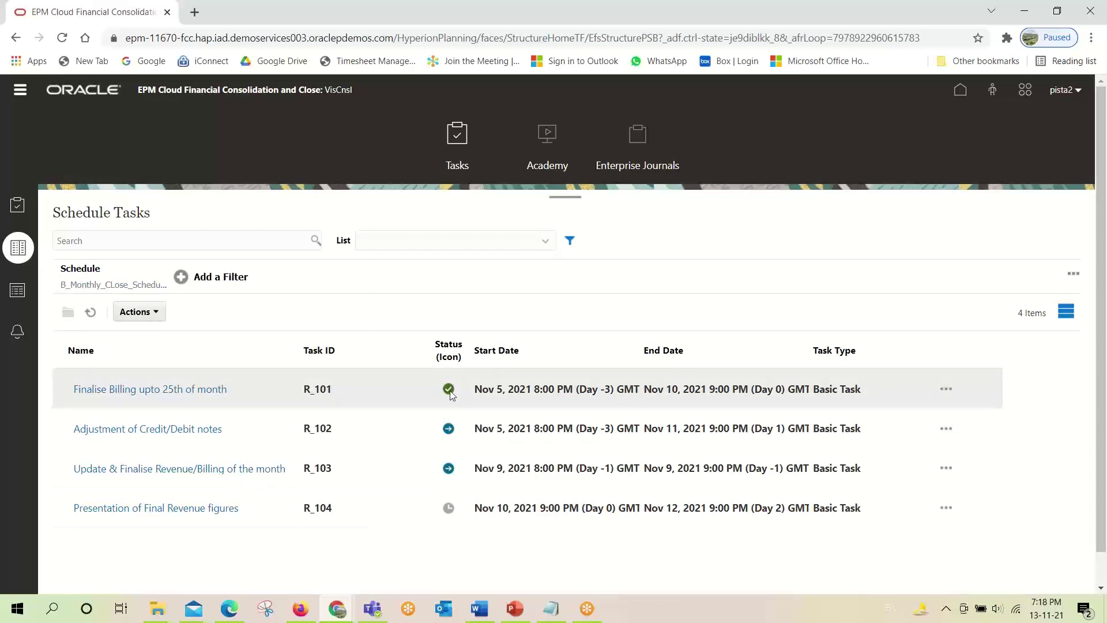
mouse_move(450, 394)
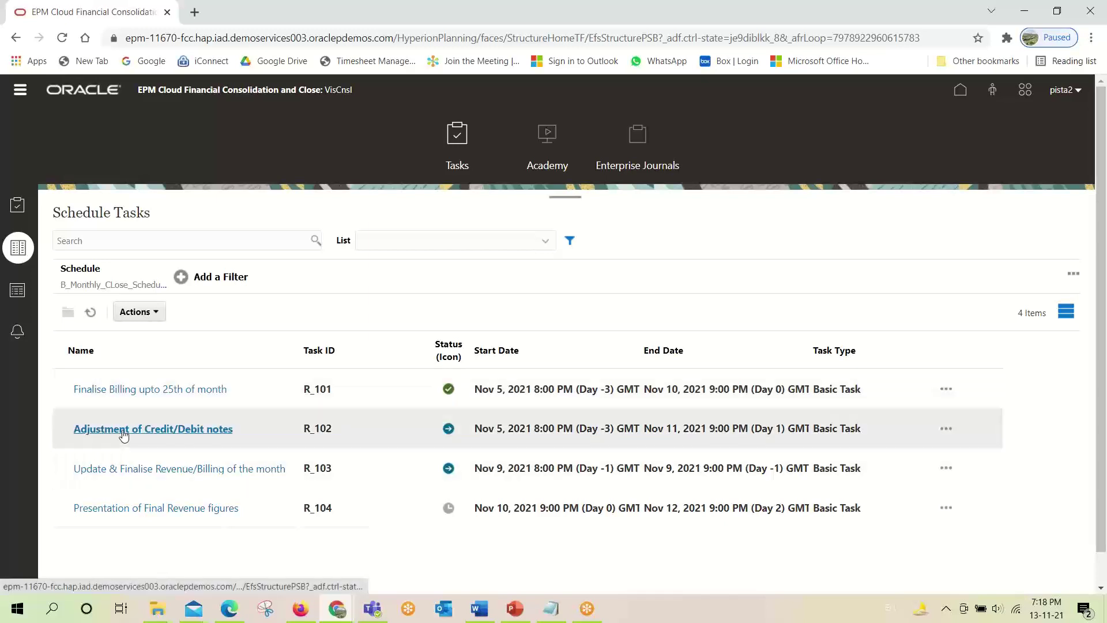
Open Adjustment of Credit/Debit notes (R_102), check its workflow and one required answer, and try submitting it.
click(122, 432)
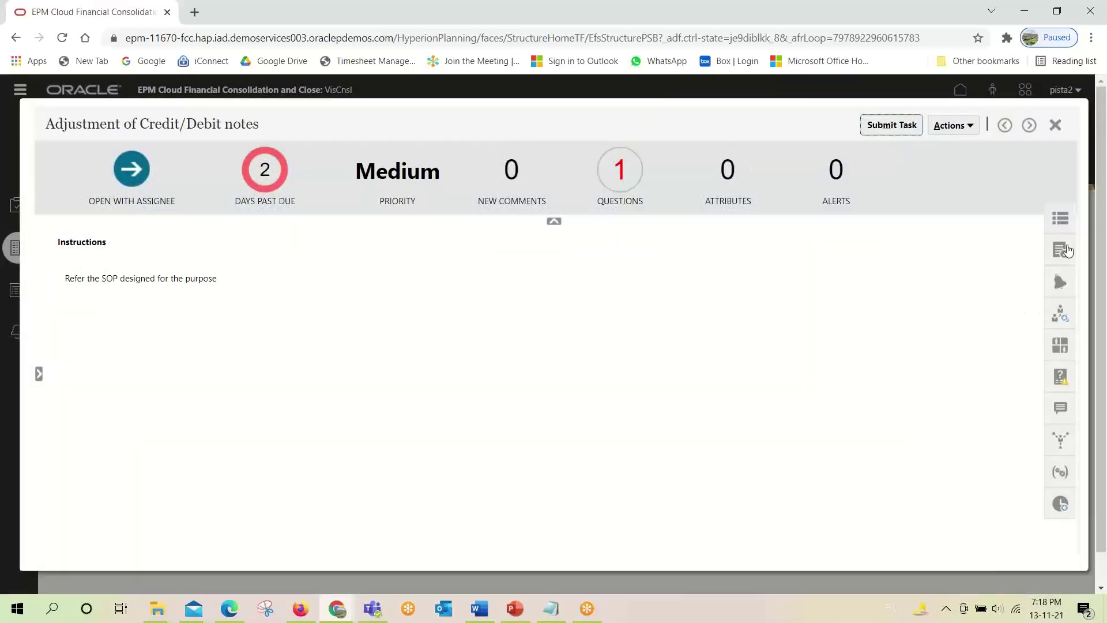
click(1060, 314)
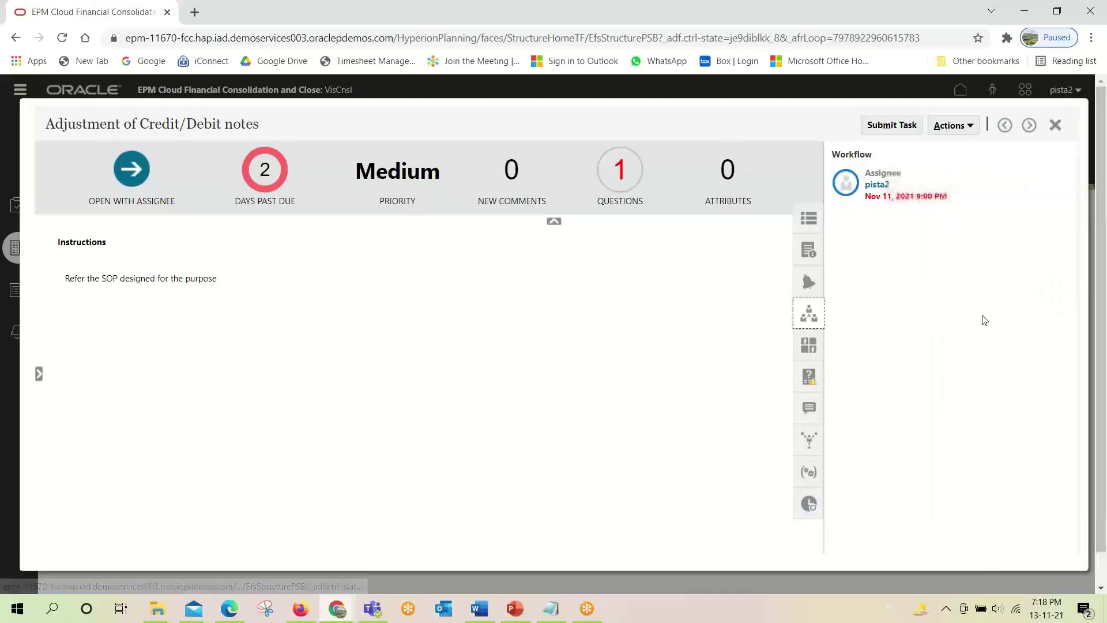
click(809, 377)
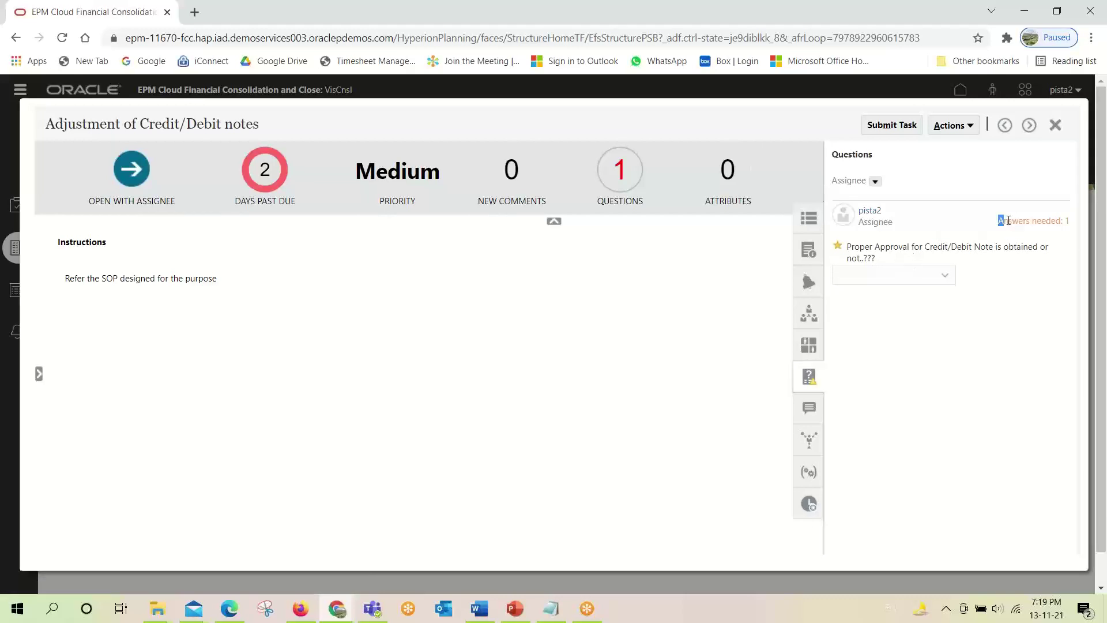
drag(1008, 221, 1067, 221)
click(1054, 270)
click(896, 126)
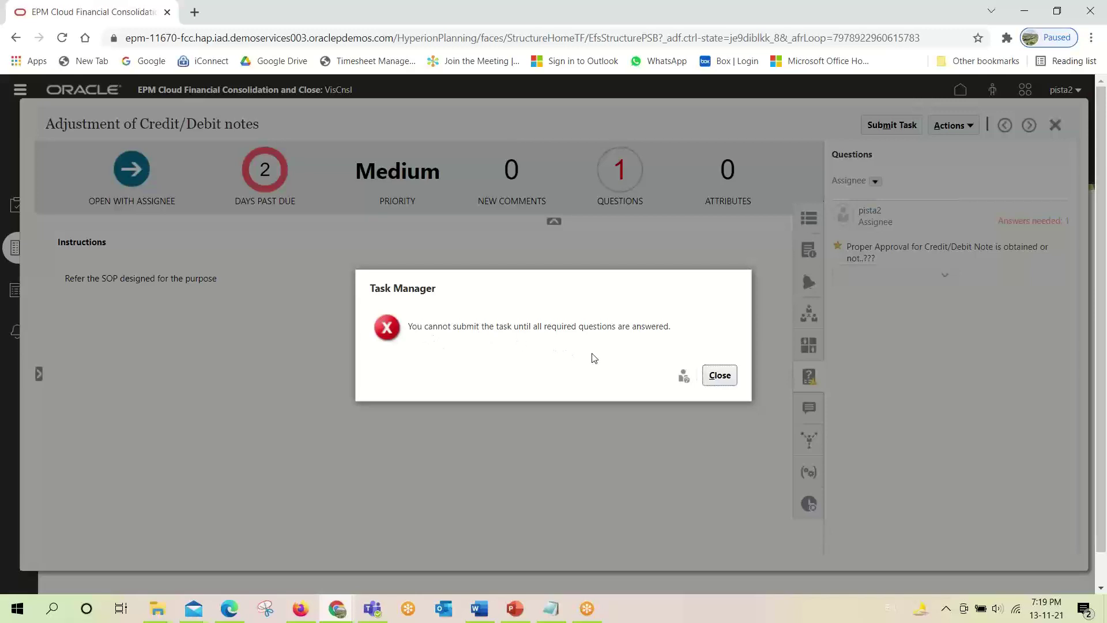
Answer Yes to R_102's approval question, then submit the task and confirm the submission.
click(720, 375)
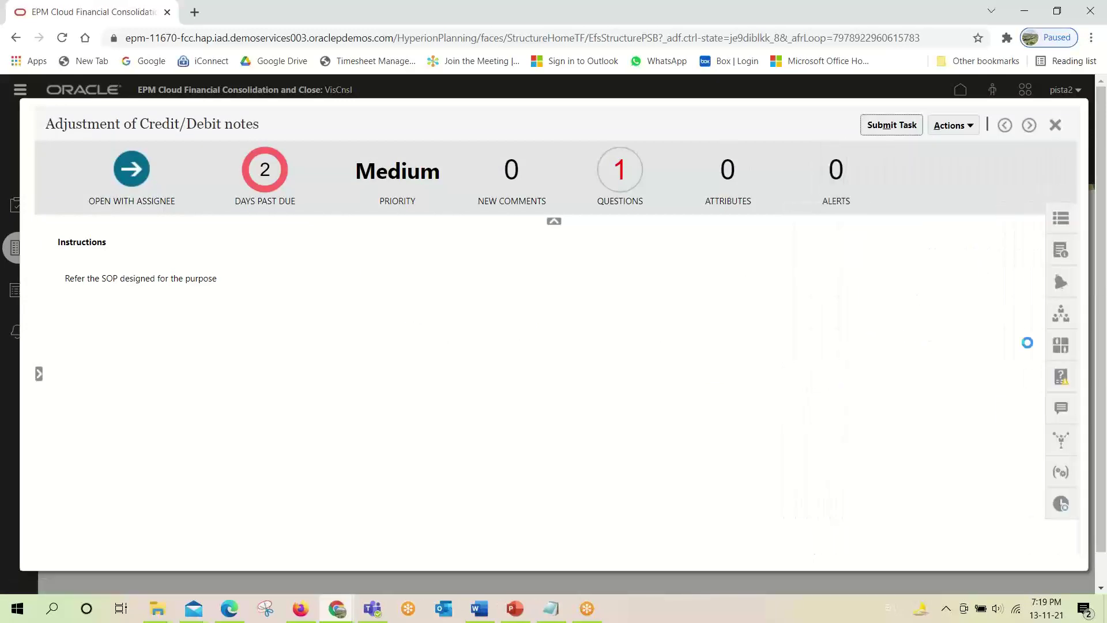
click(1063, 381)
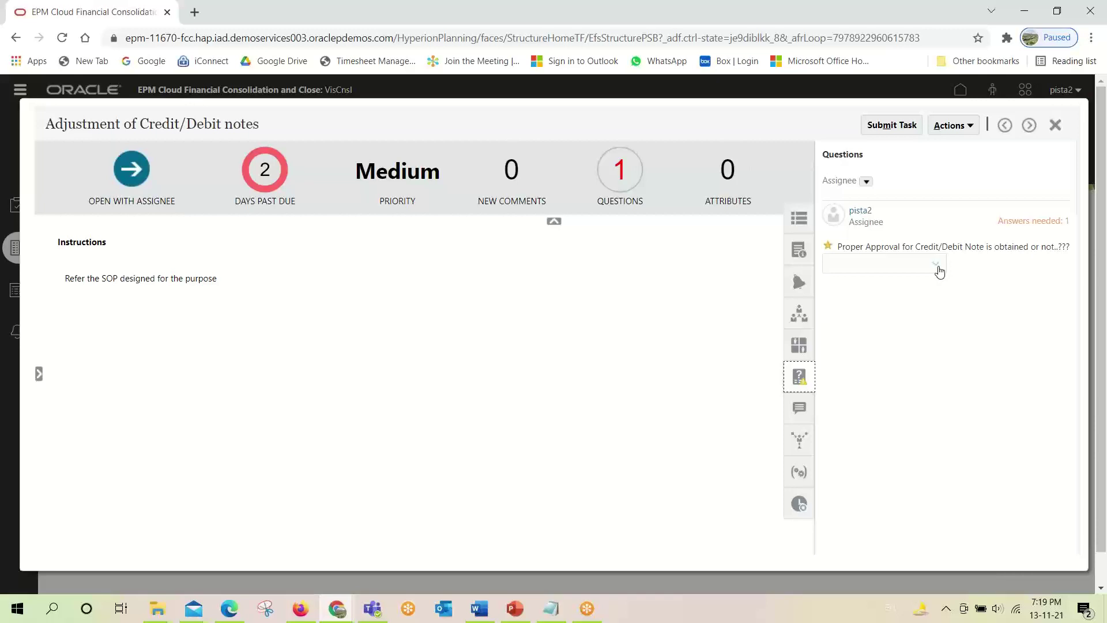
click(939, 273)
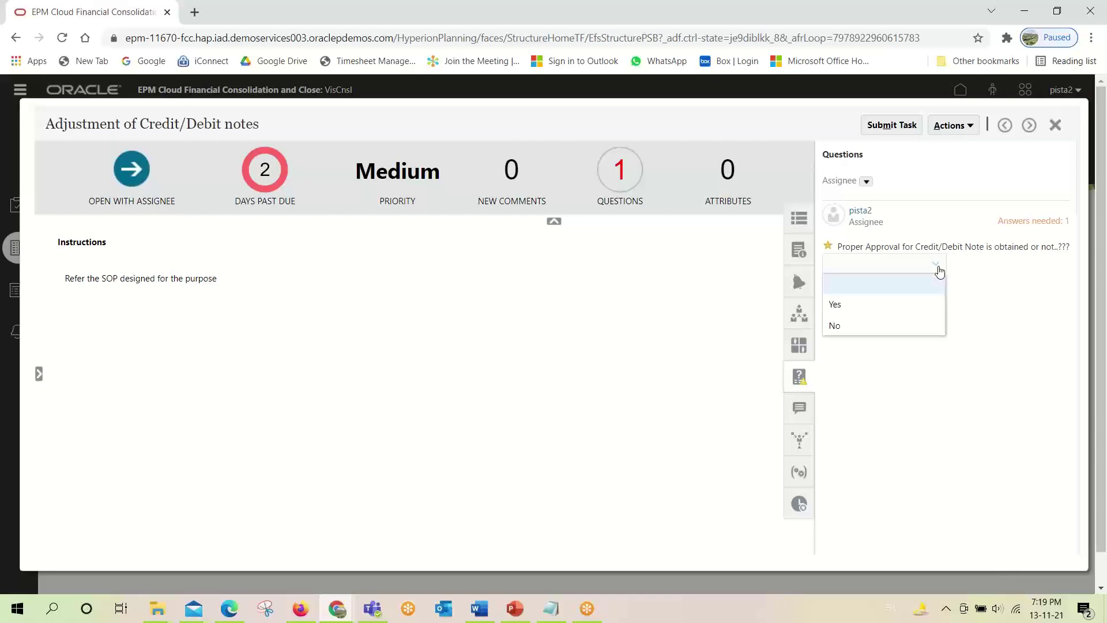
click(849, 305)
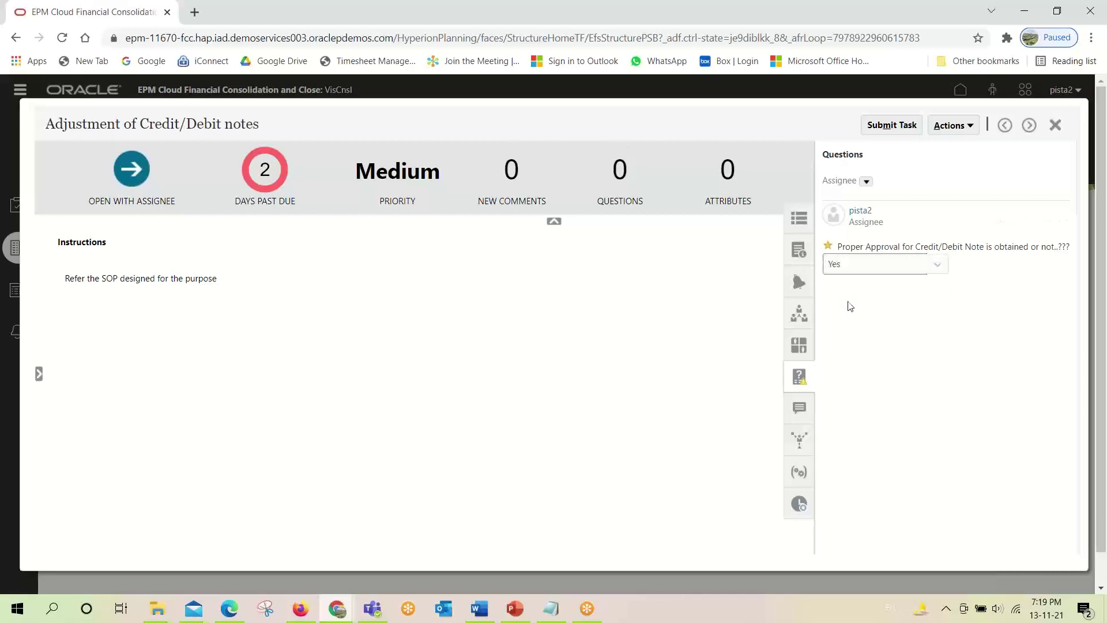
click(889, 126)
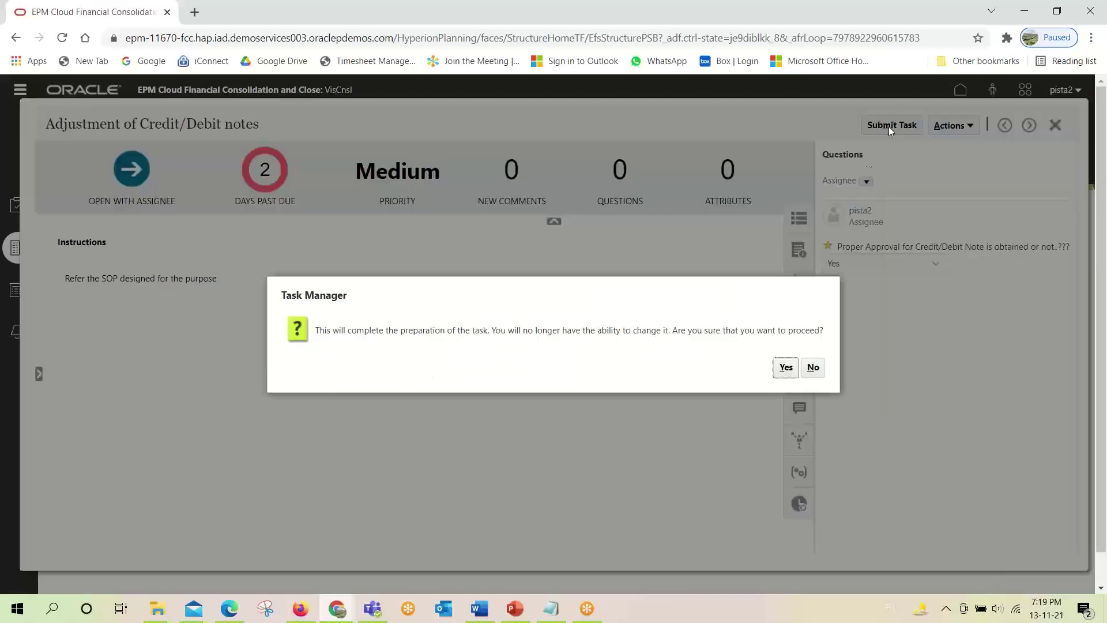
click(784, 367)
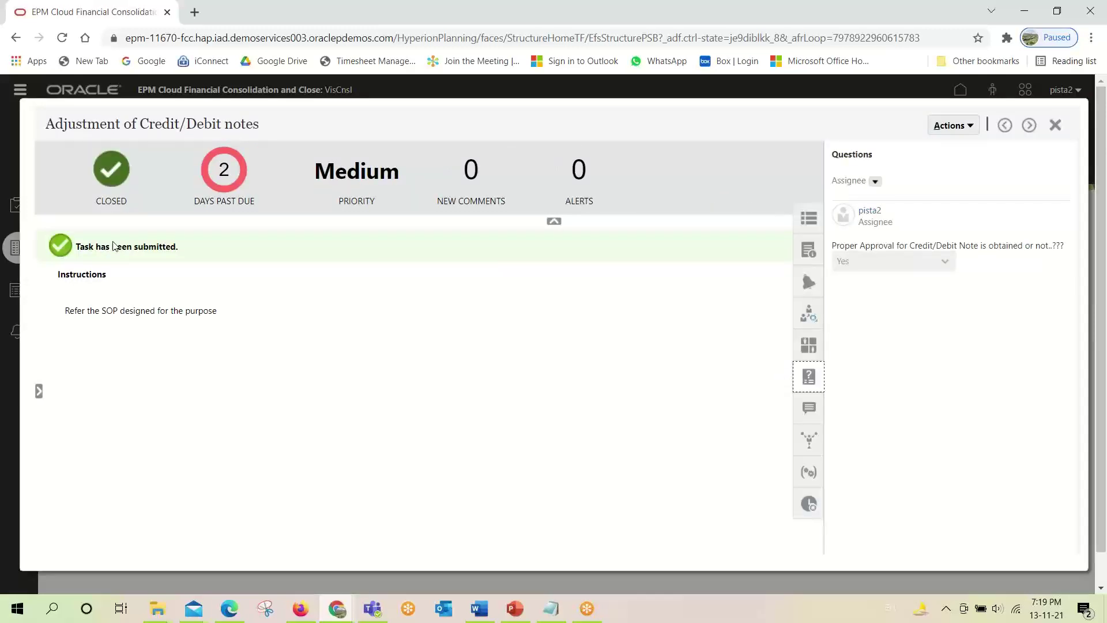
click(299, 609)
As administrator, inspect the Workflow and Questions tabs of R_102's task definition, then cancel without saving.
click(237, 454)
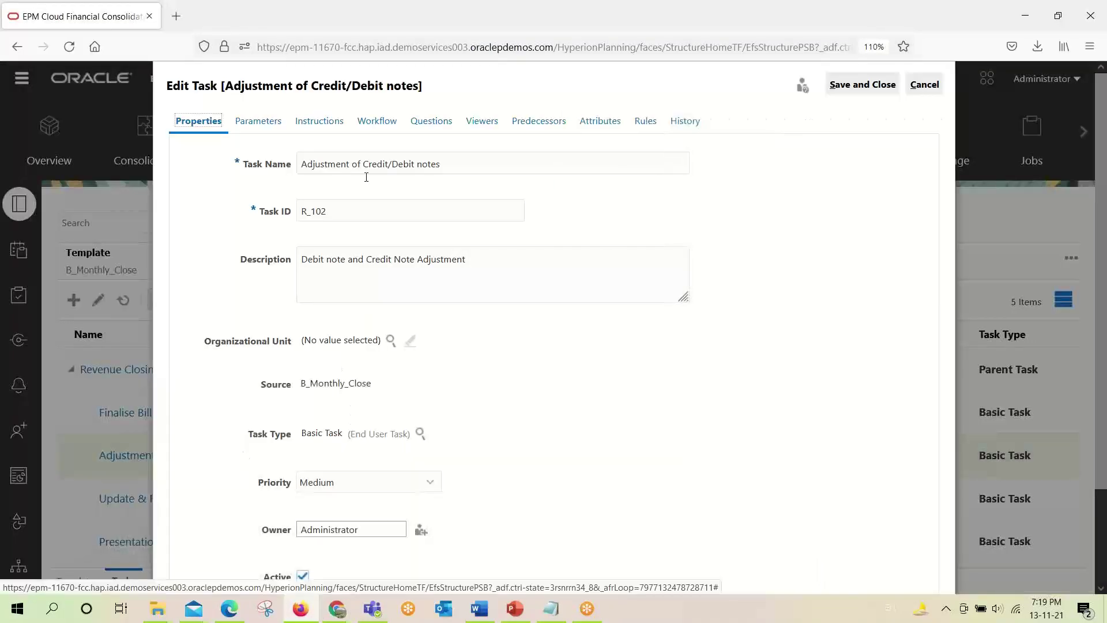
click(376, 122)
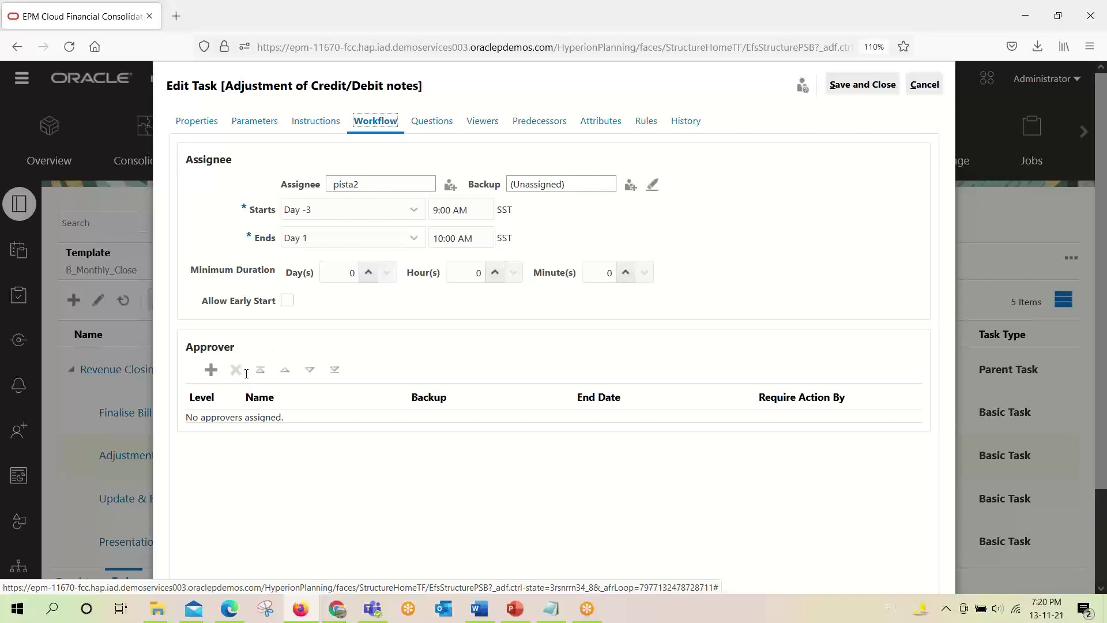
click(432, 121)
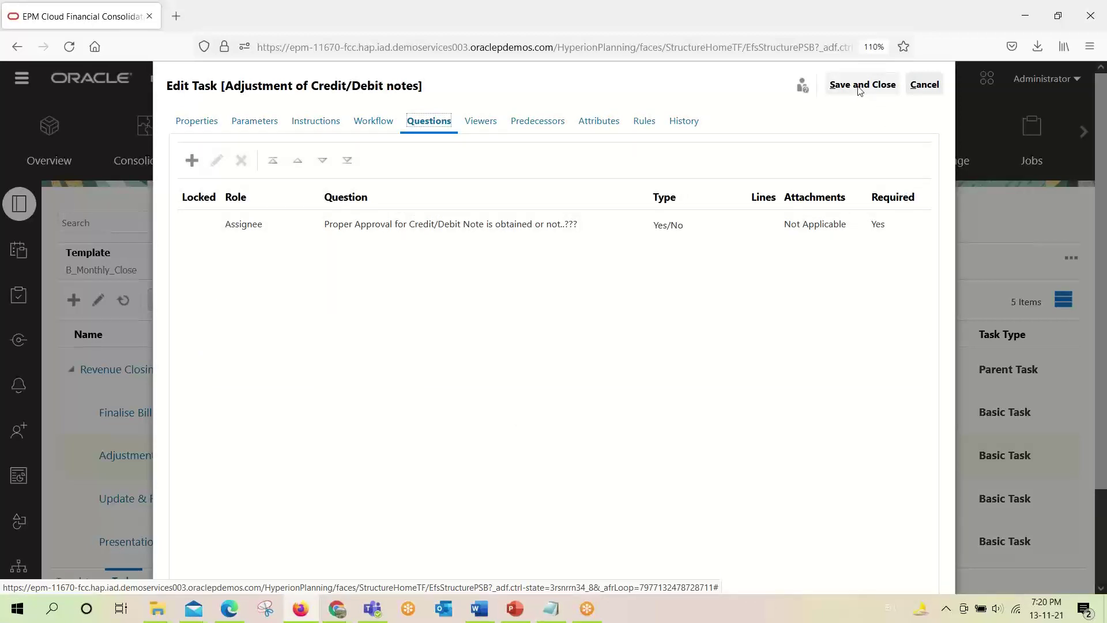
click(937, 91)
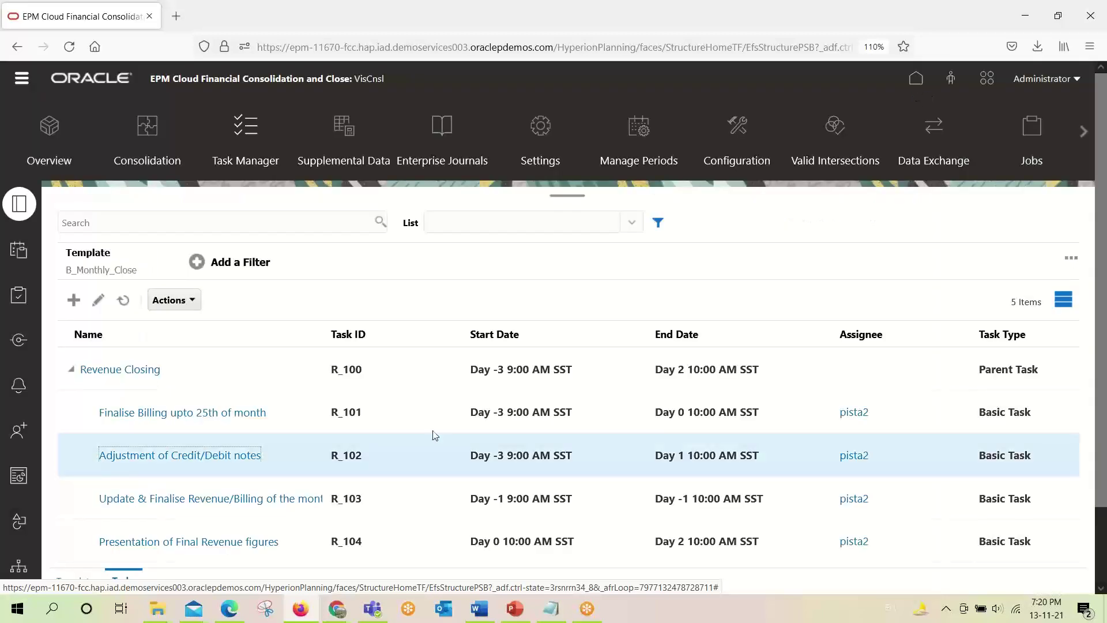
Close R_102's details in the assignee's window to get back to the Schedule Tasks list.
mouse_move(337, 608)
click(410, 552)
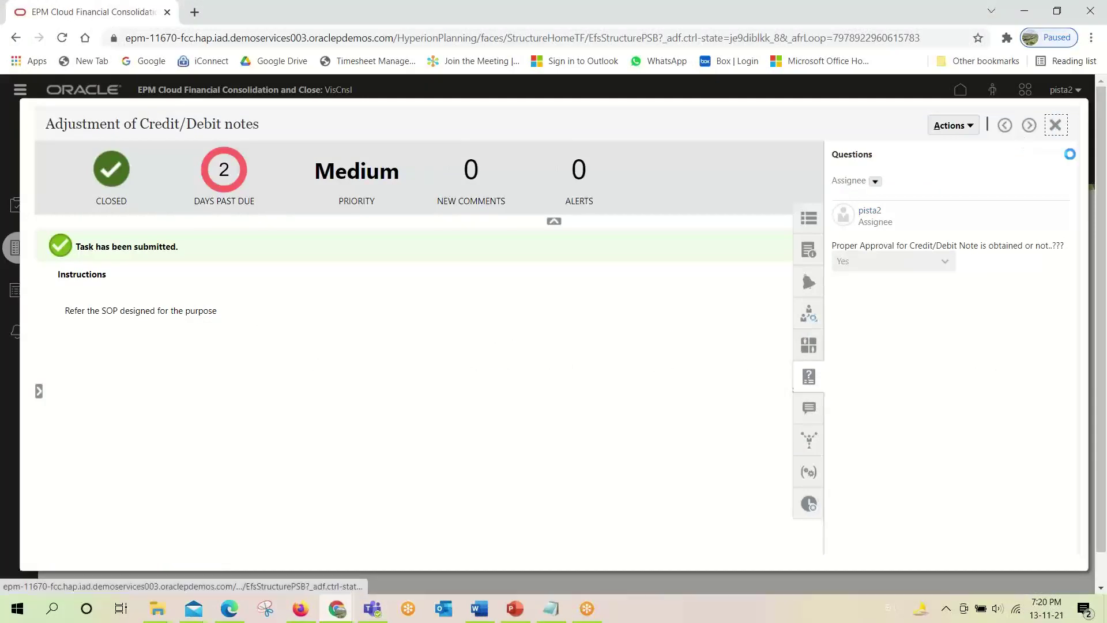
click(1055, 124)
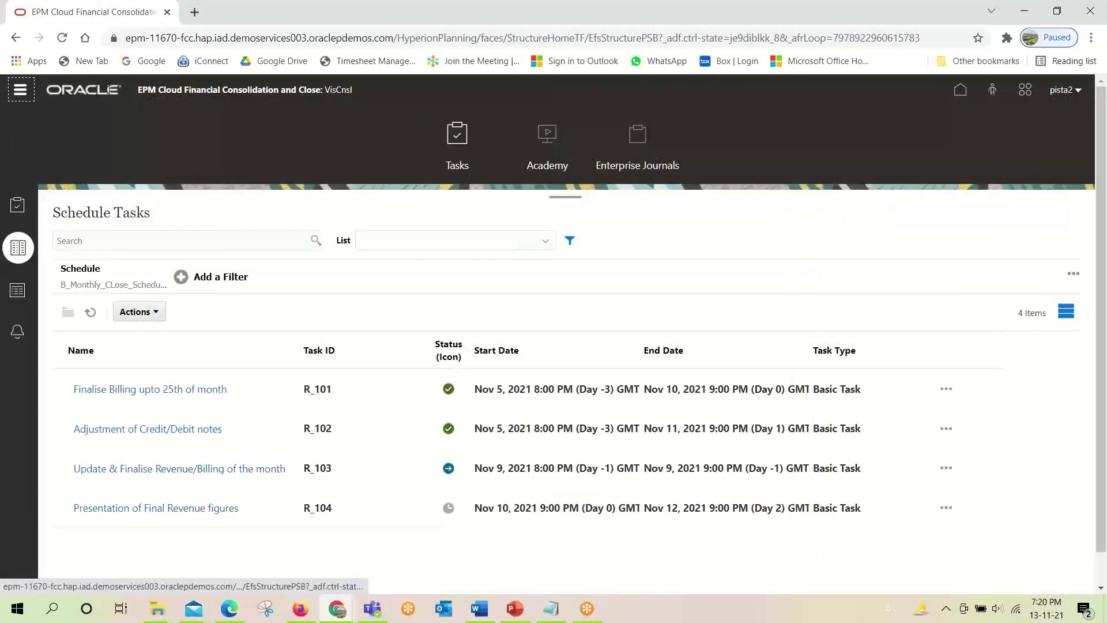
scroll(554, 334, down, 1)
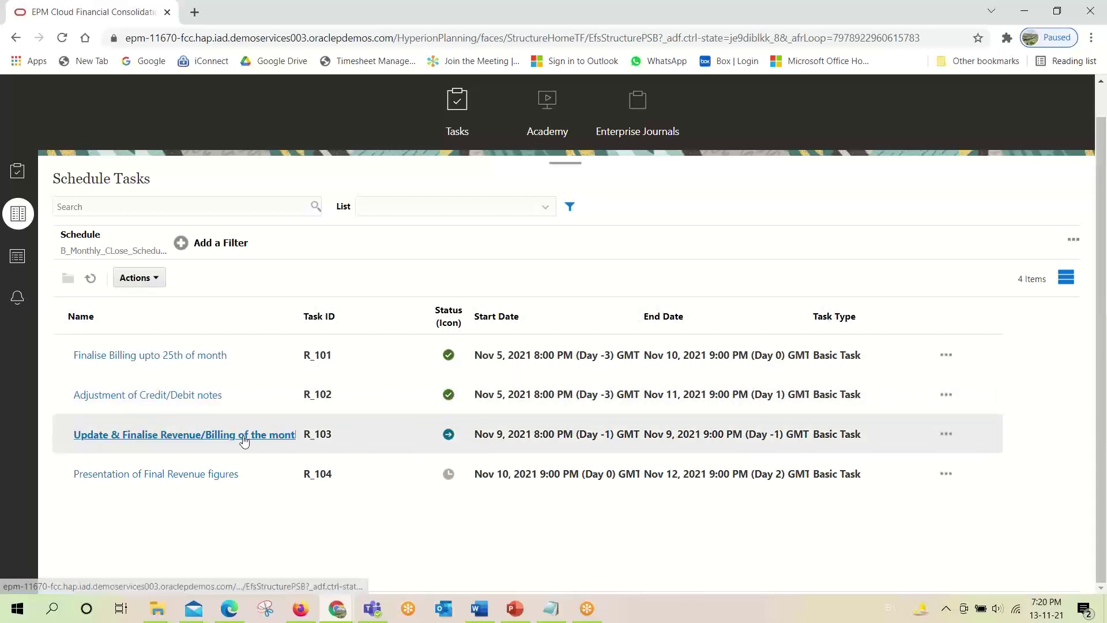
Review the workflow, comments and attributes of Update & Finalise Revenue/Billing of the month (R_103), then close it.
click(242, 434)
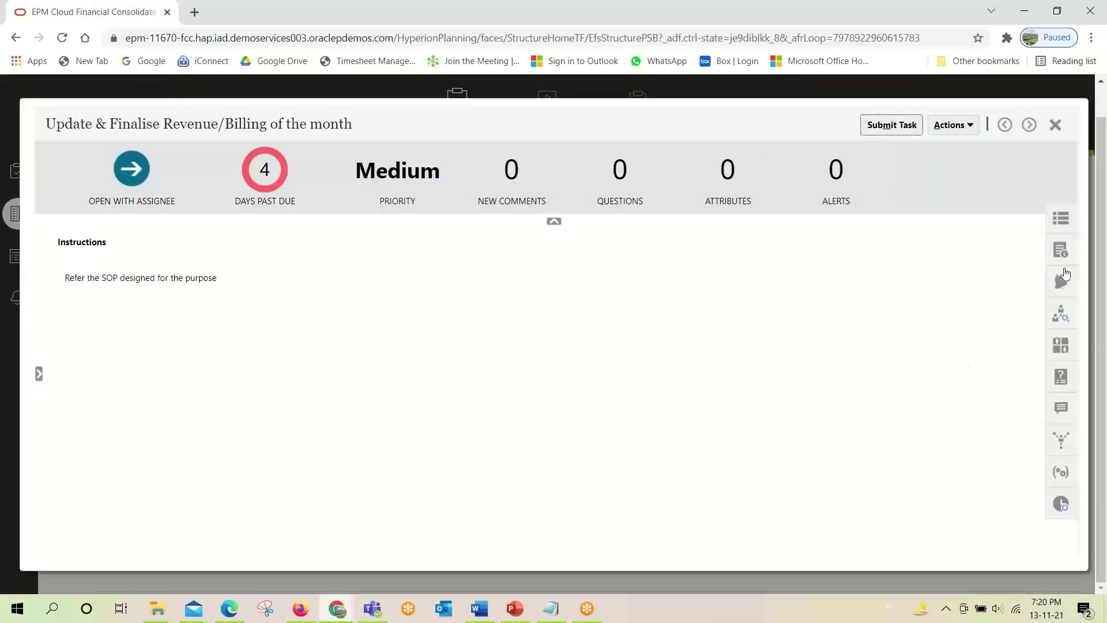
click(1063, 324)
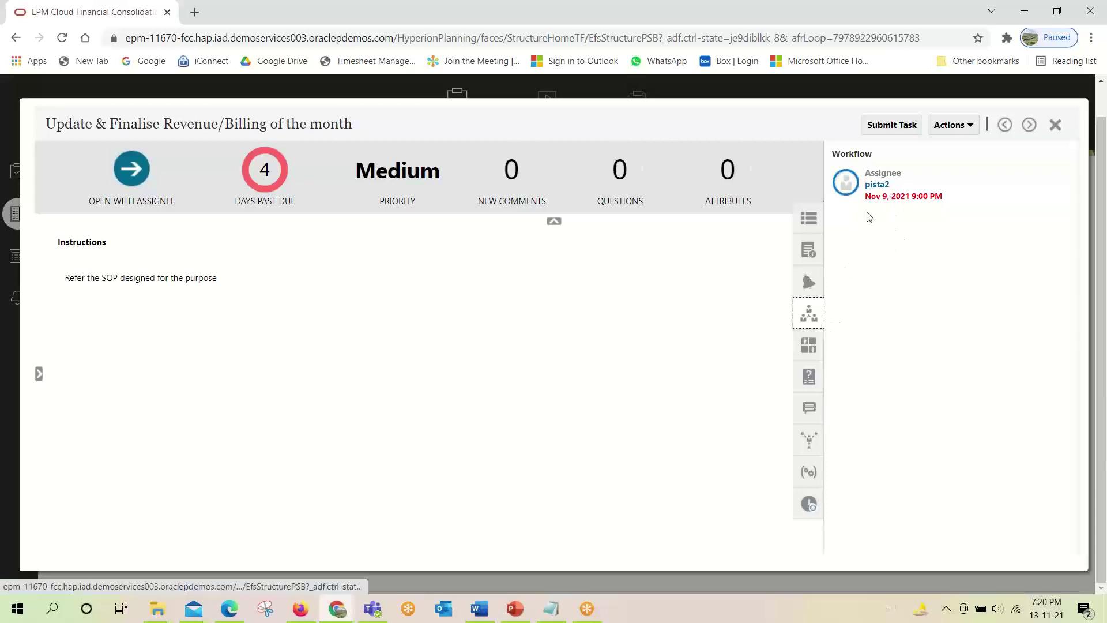
click(810, 408)
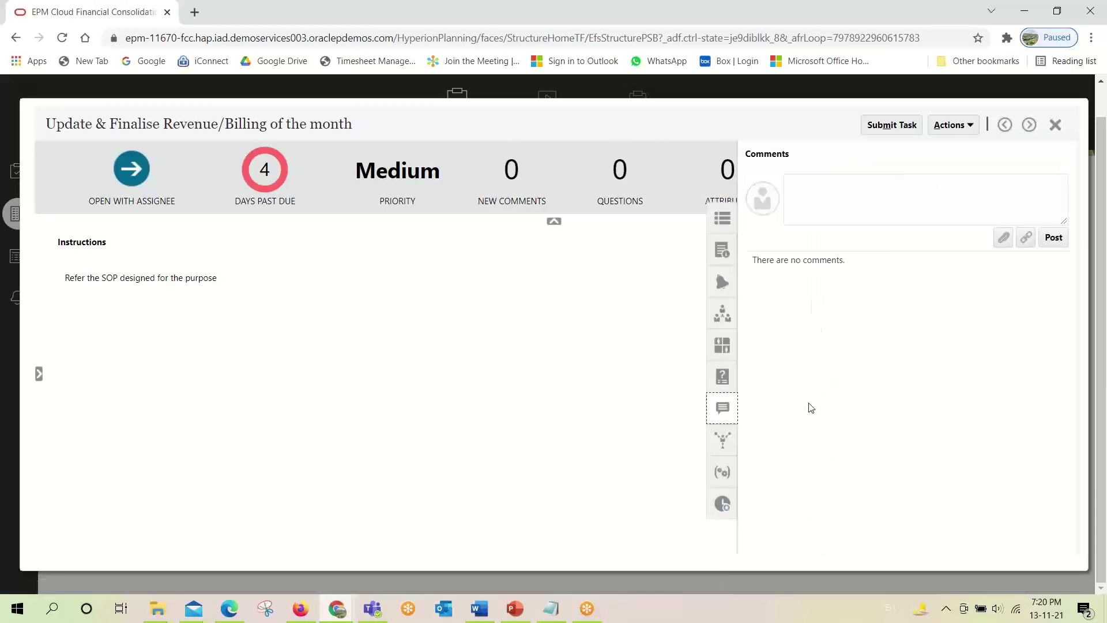
click(878, 192)
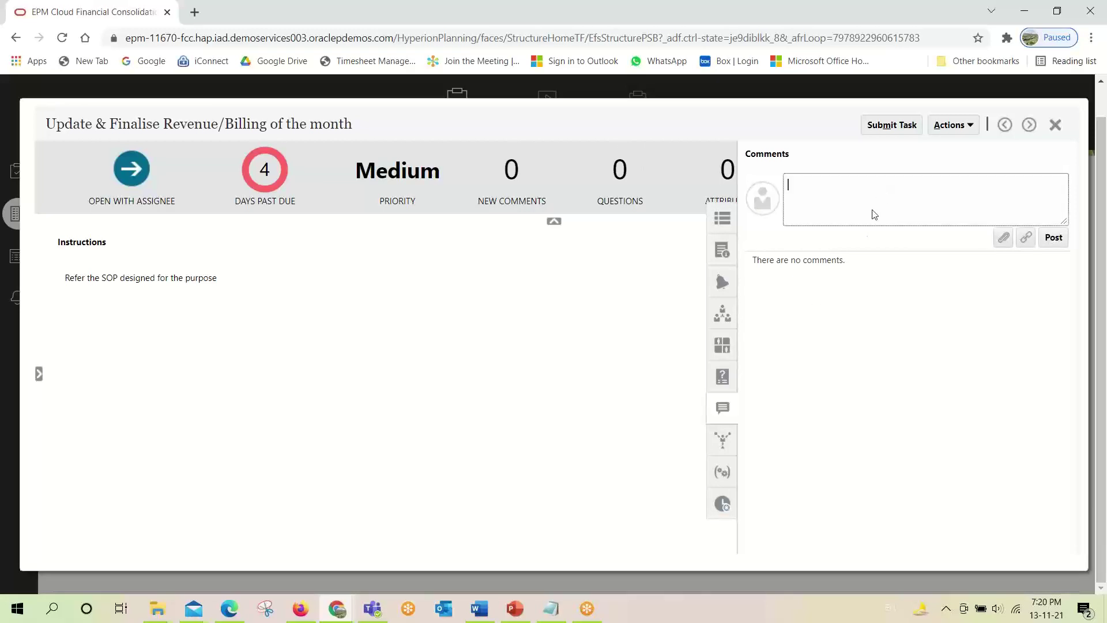
click(720, 348)
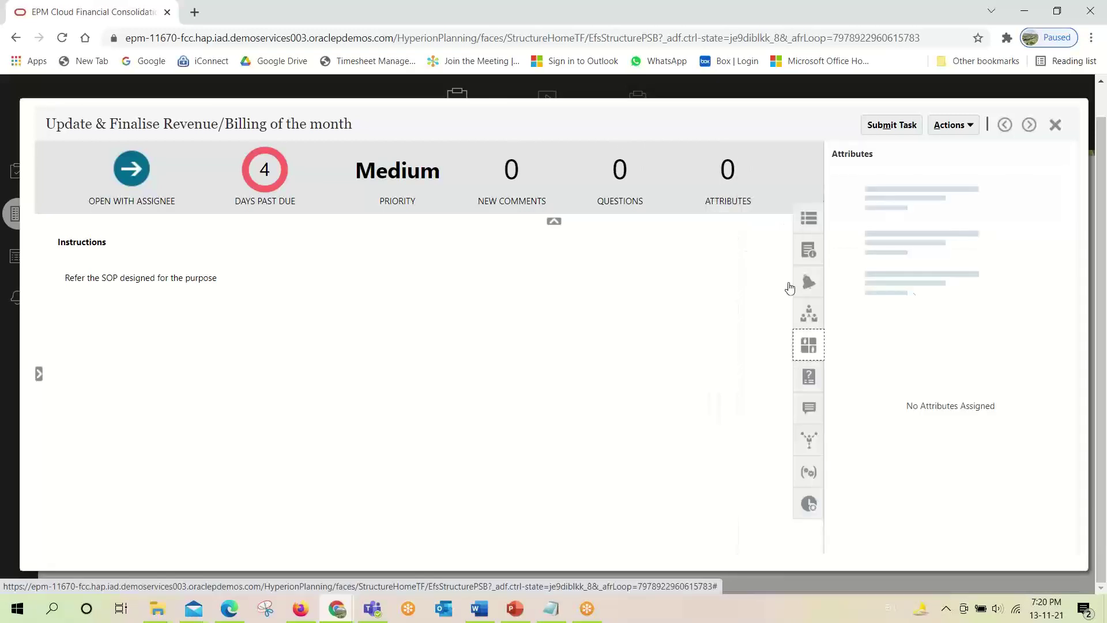
click(808, 412)
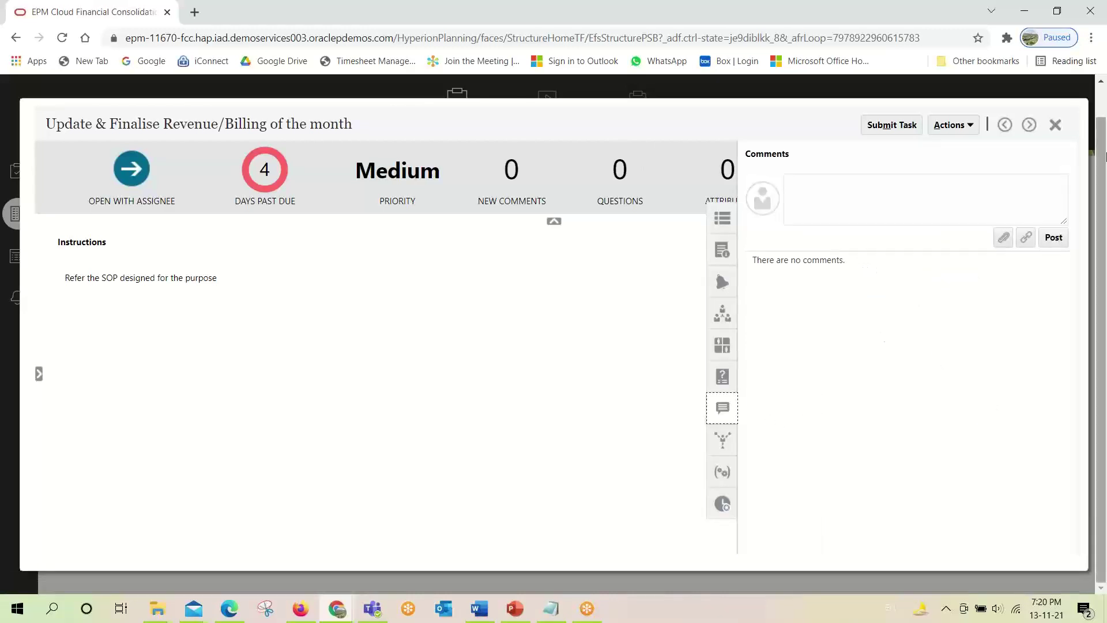
click(1056, 125)
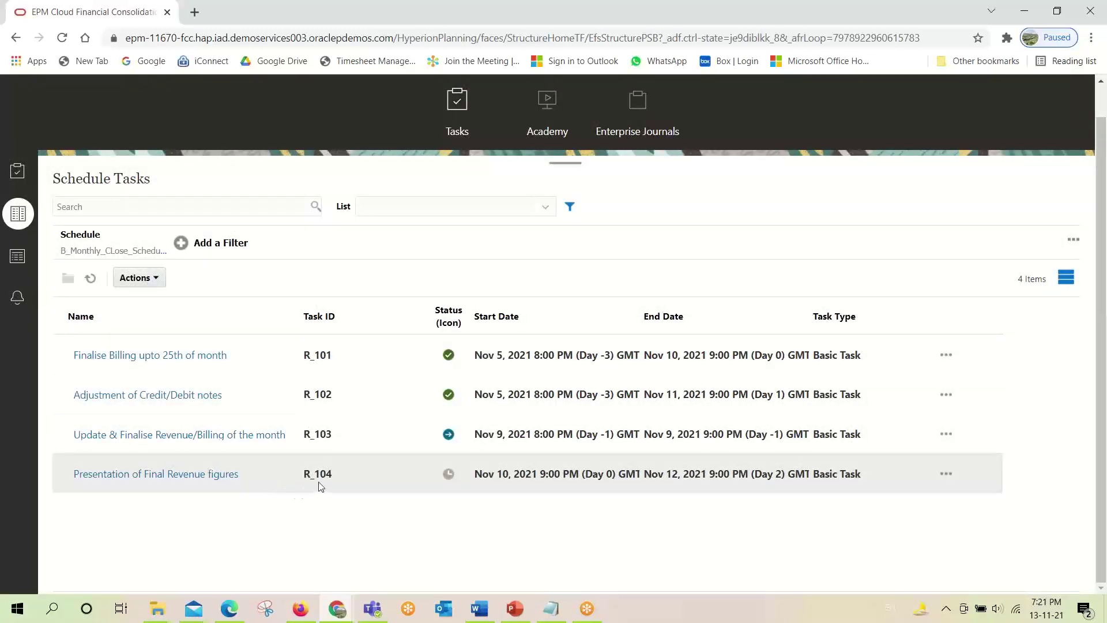
click(448, 474)
click(309, 610)
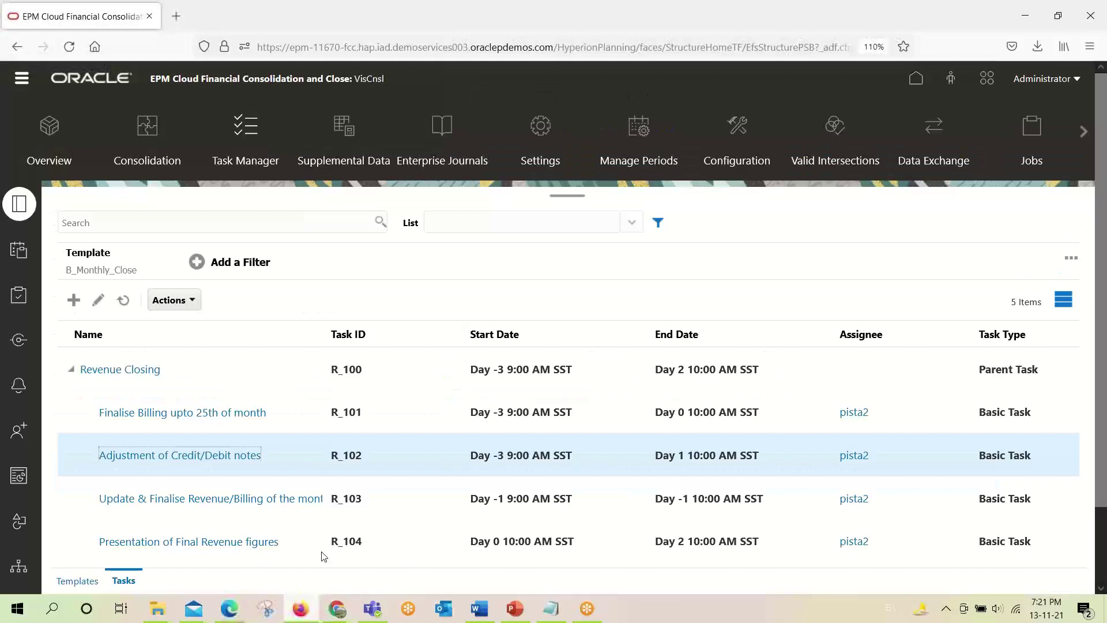
click(241, 542)
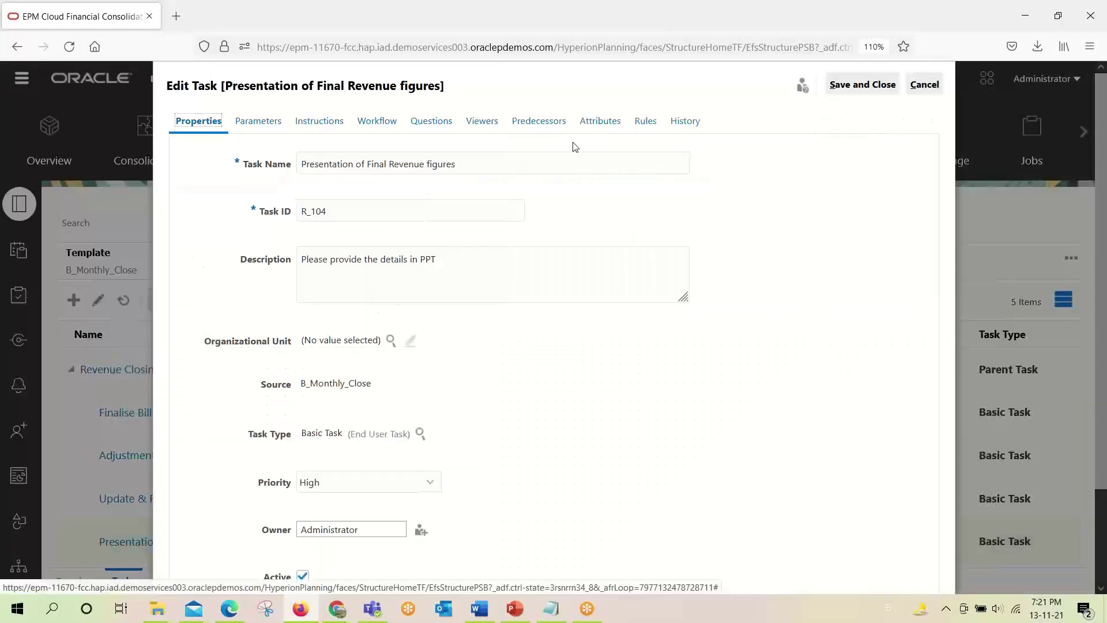
click(545, 124)
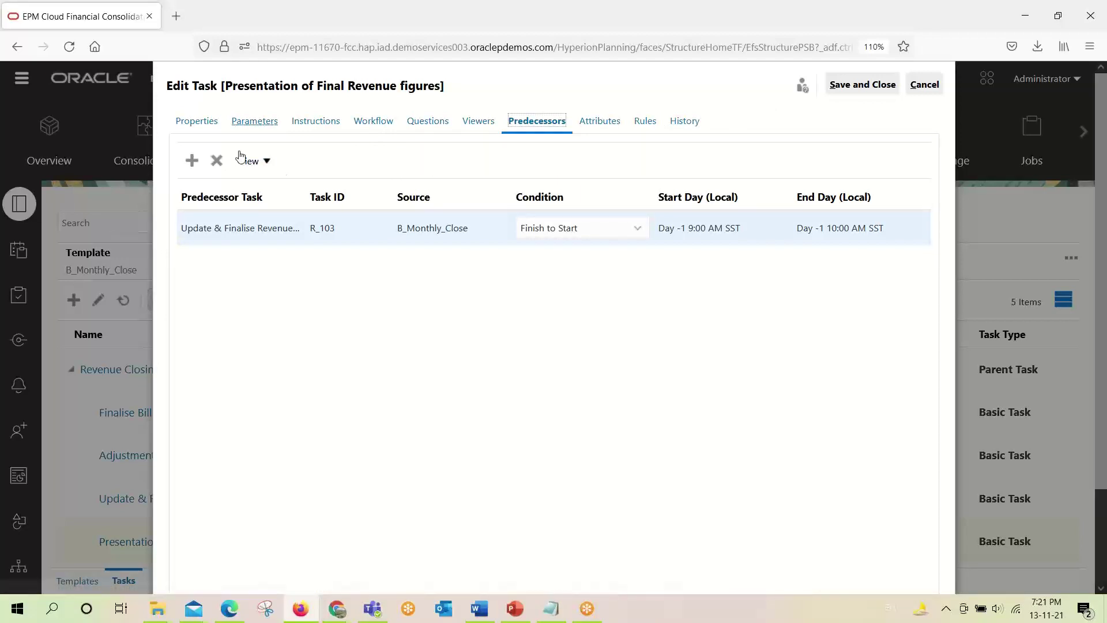
click(922, 85)
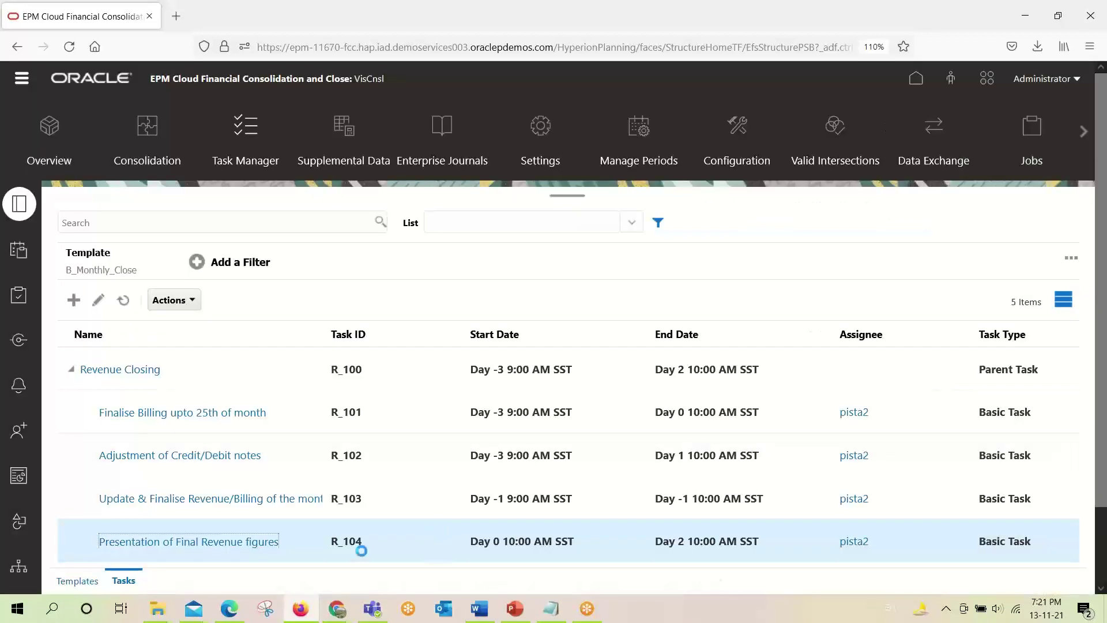
click(337, 608)
click(380, 552)
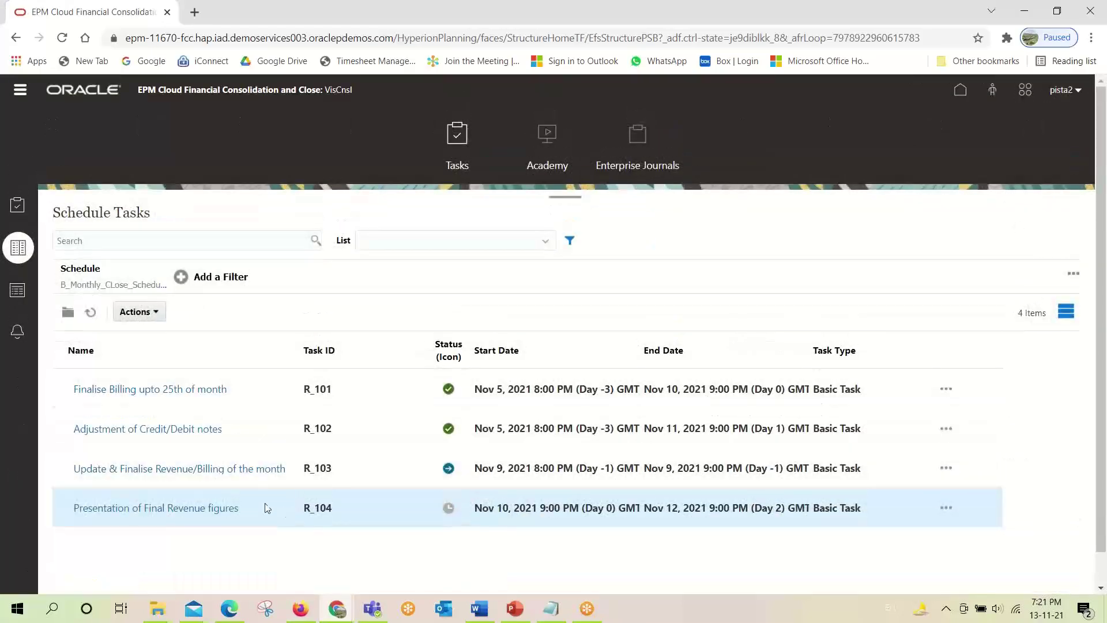
Submit R_103 with a Yes confirmation and close its details, leaving it Closed.
click(194, 467)
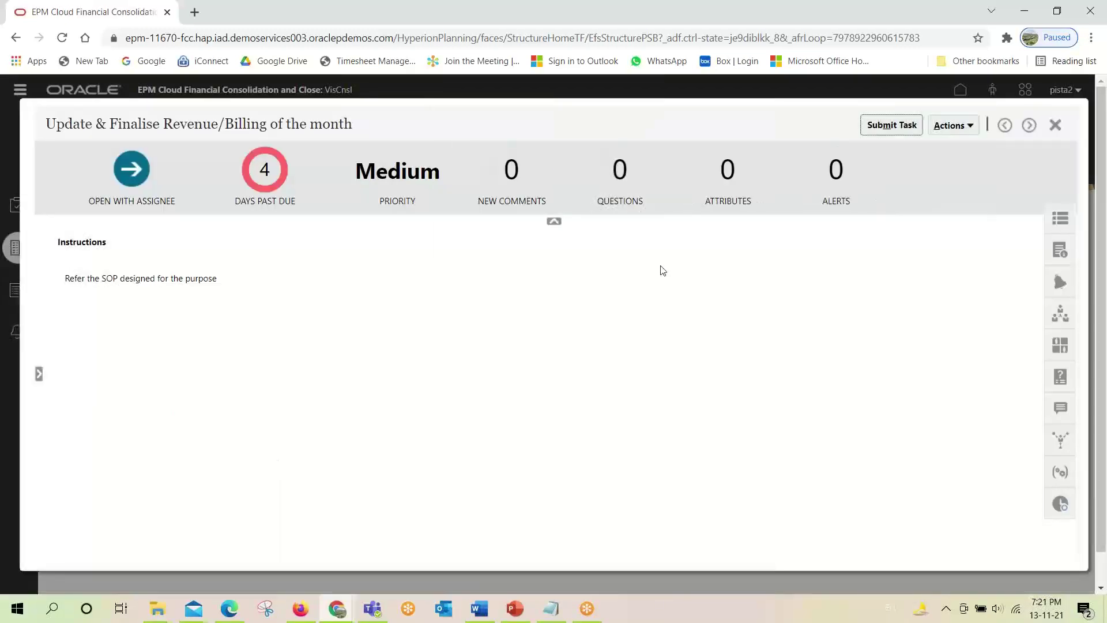
click(893, 125)
click(779, 368)
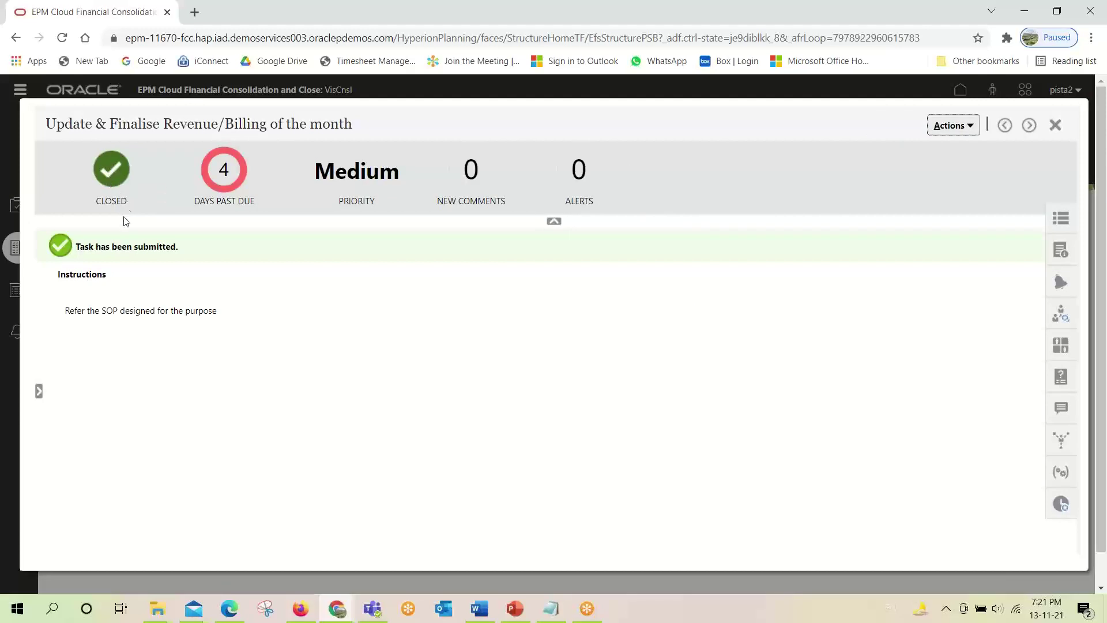
drag(79, 248, 210, 250)
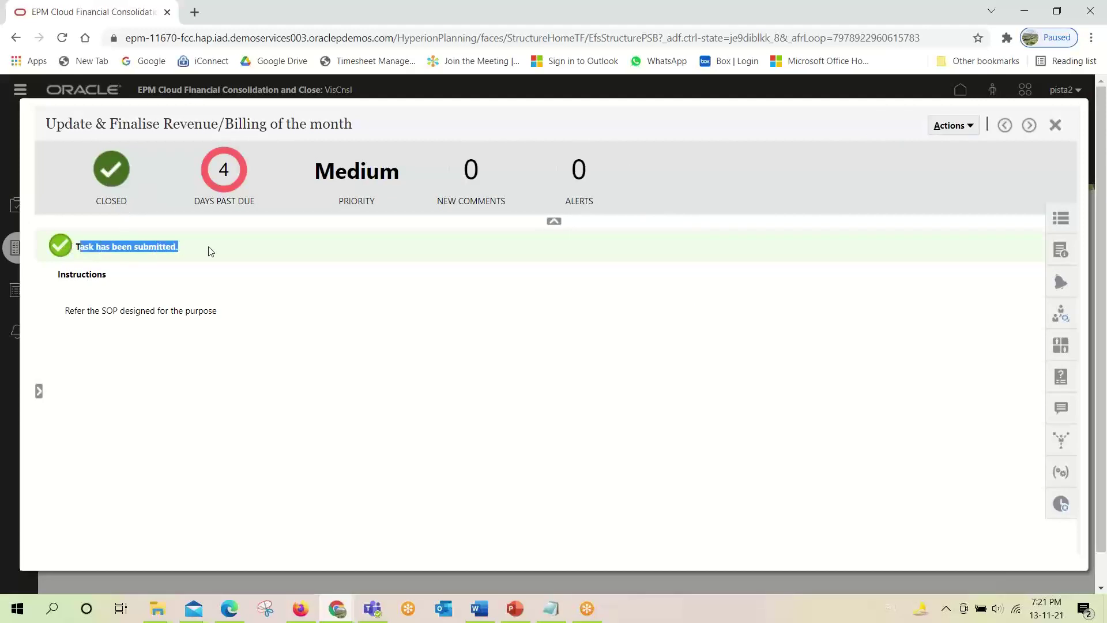
click(1059, 126)
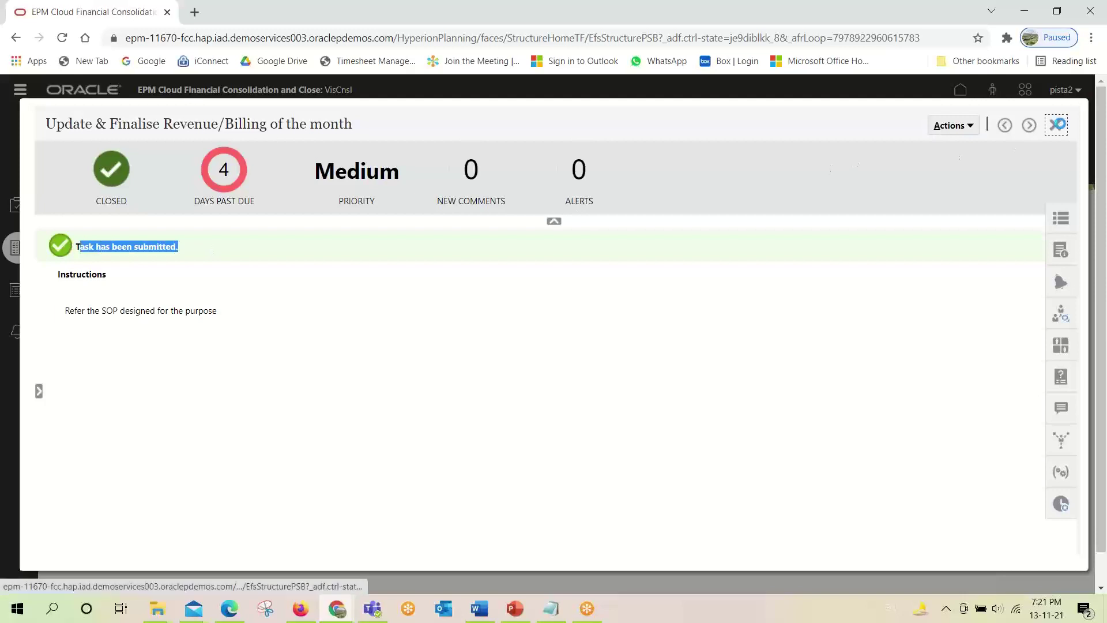
scroll(267, 454, down, 1)
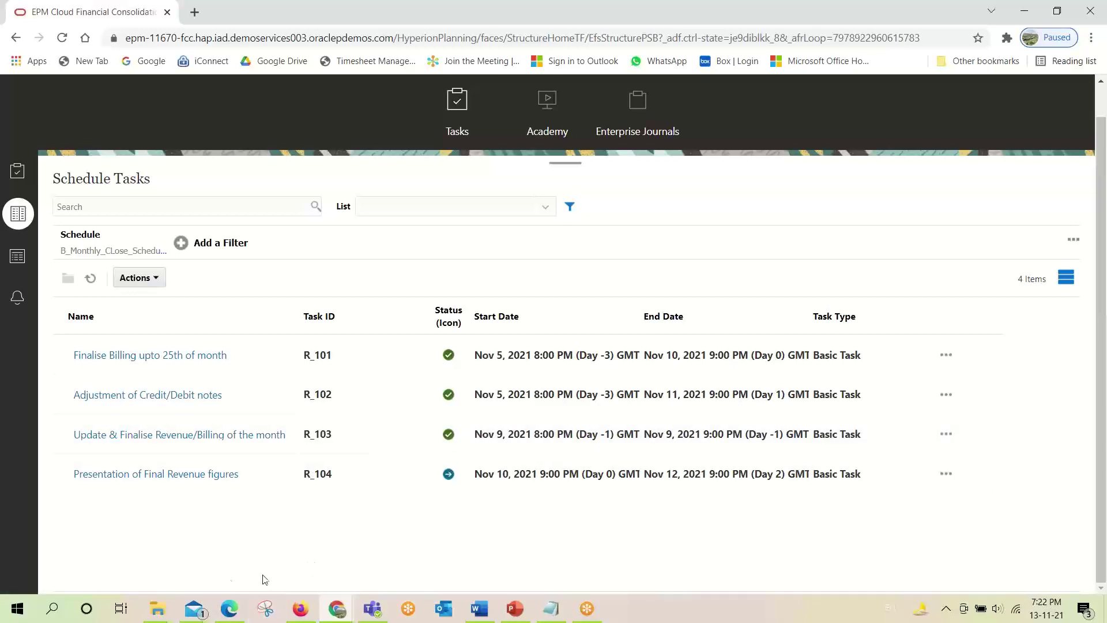
Open the newest Action Required: Presentation of Final Revenue figures email in its own window.
click(197, 608)
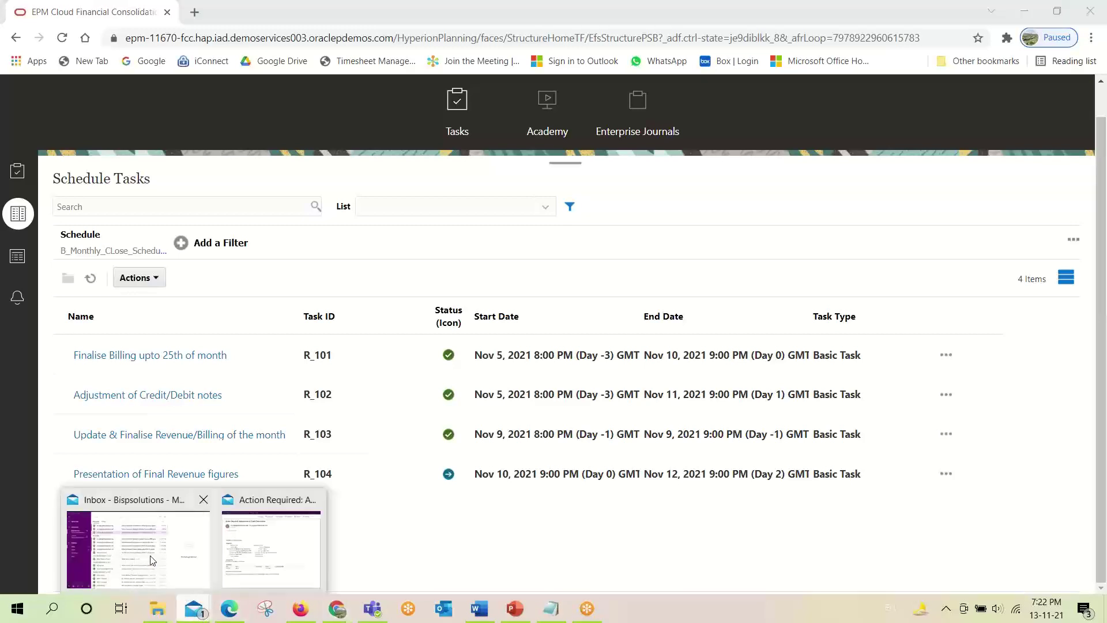
click(151, 560)
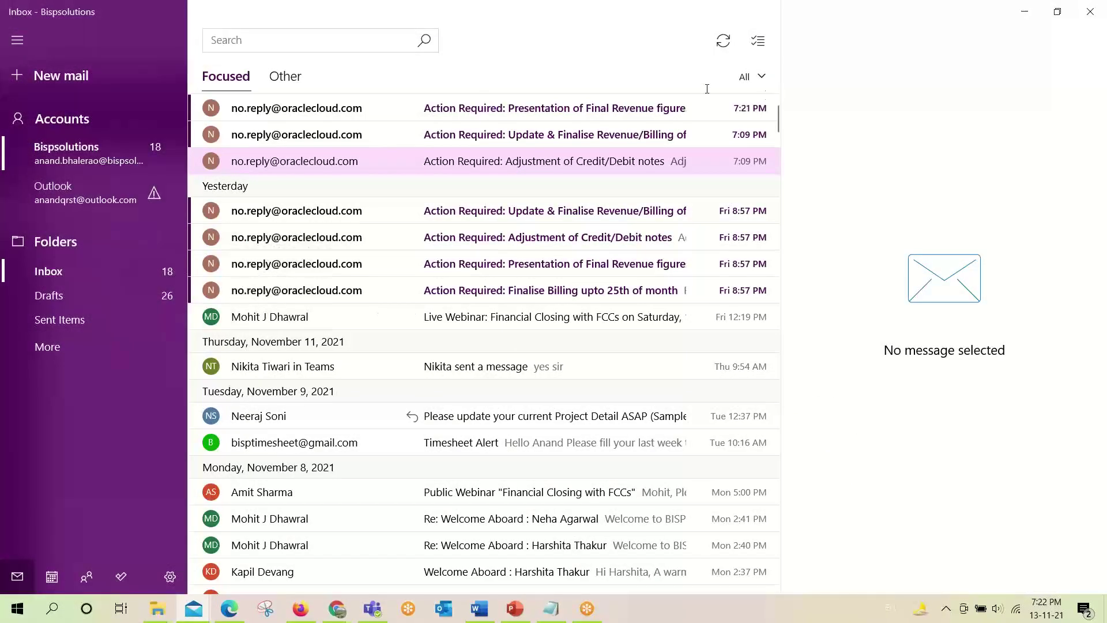
click(484, 109)
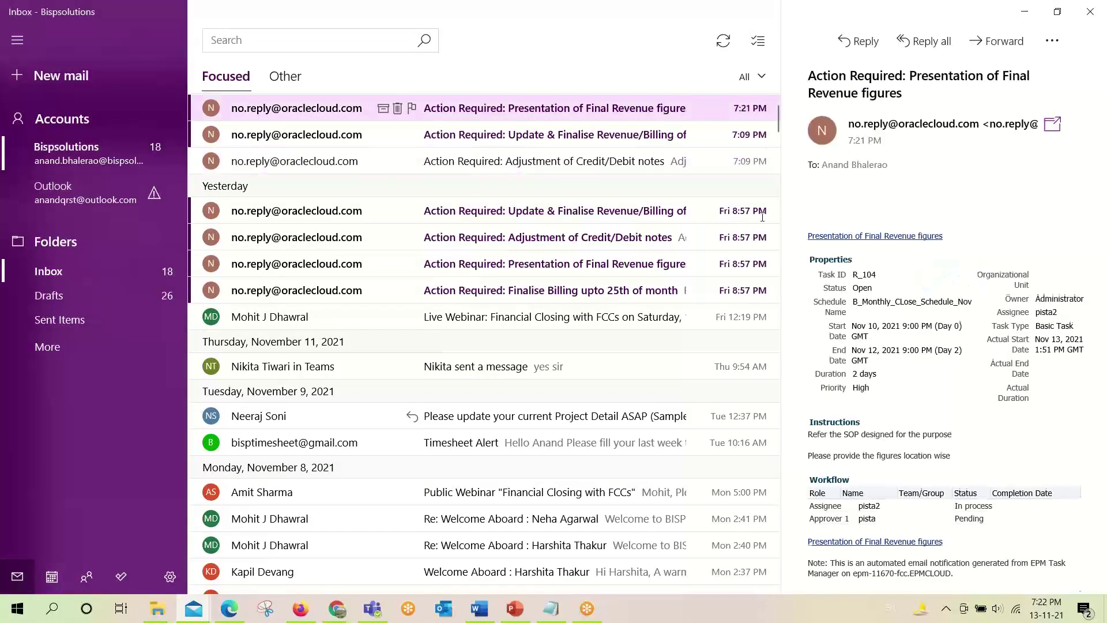
click(1052, 125)
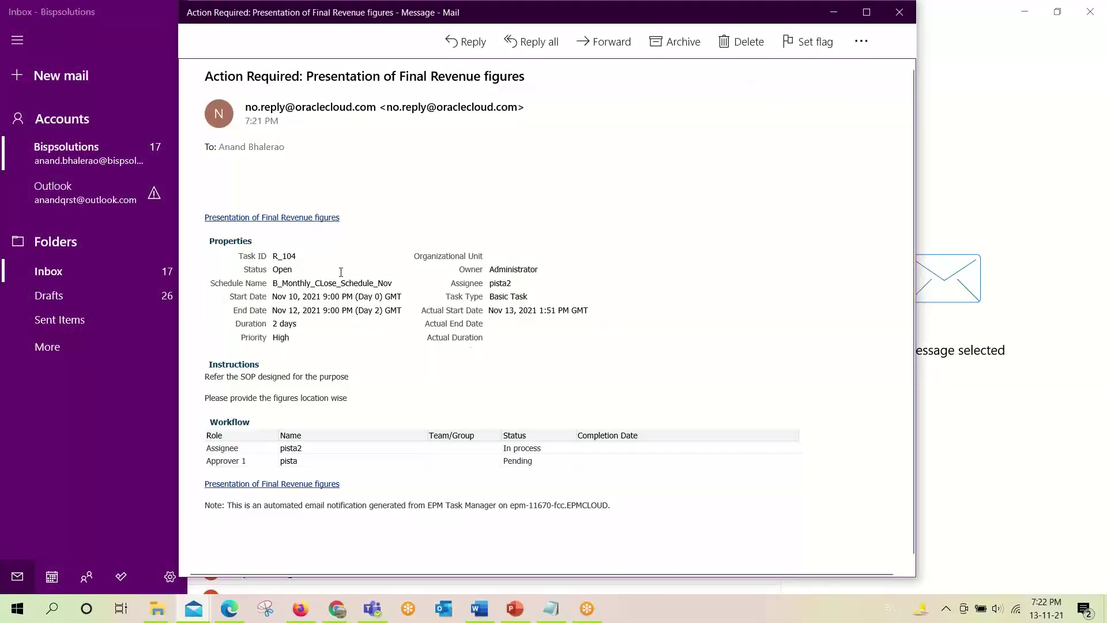
Read the R_104 task ID, approver and In process status in the message, then close it.
double_click(284, 256)
double_click(289, 461)
drag(557, 444, 503, 449)
drag(316, 442, 247, 445)
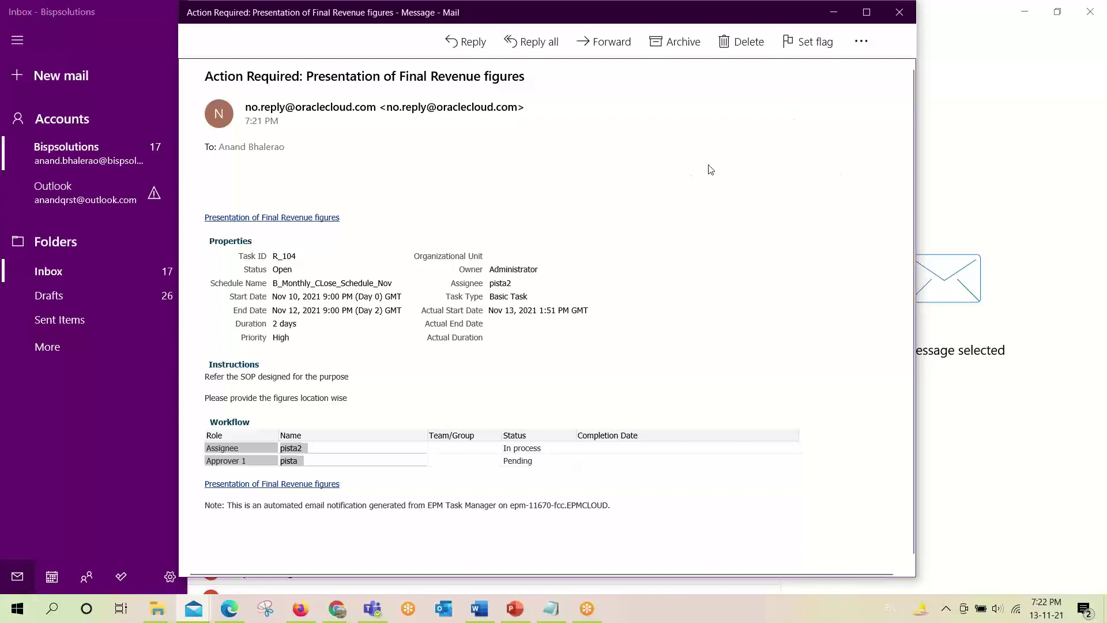
key(alt+F4)
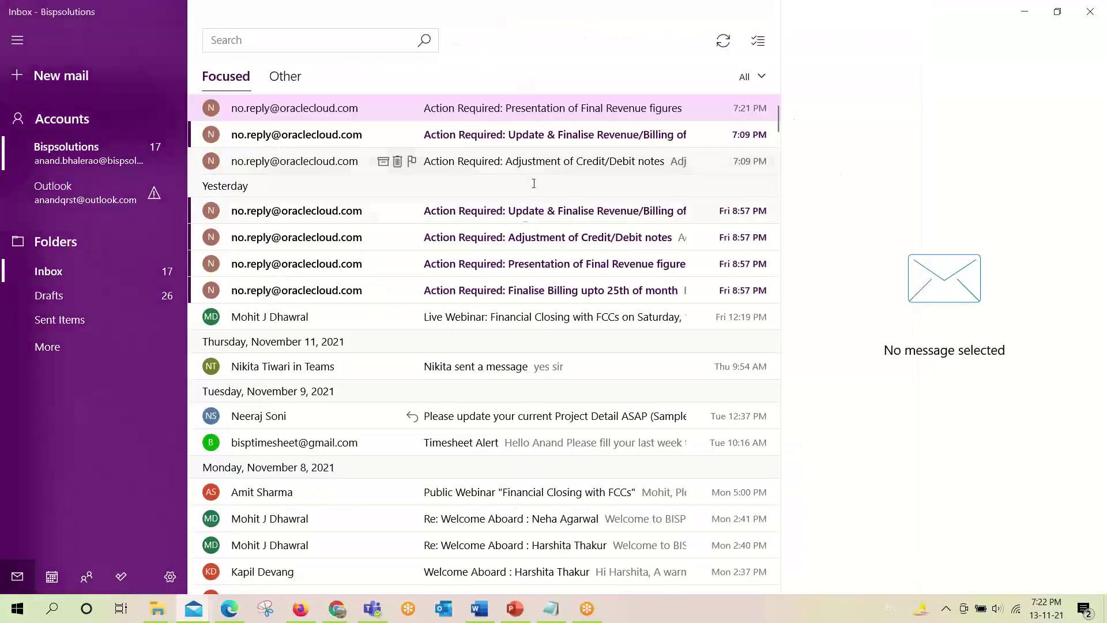
Open Presentation of Final Revenue figures (R_104) from the assignee's Schedule Tasks list.
click(302, 611)
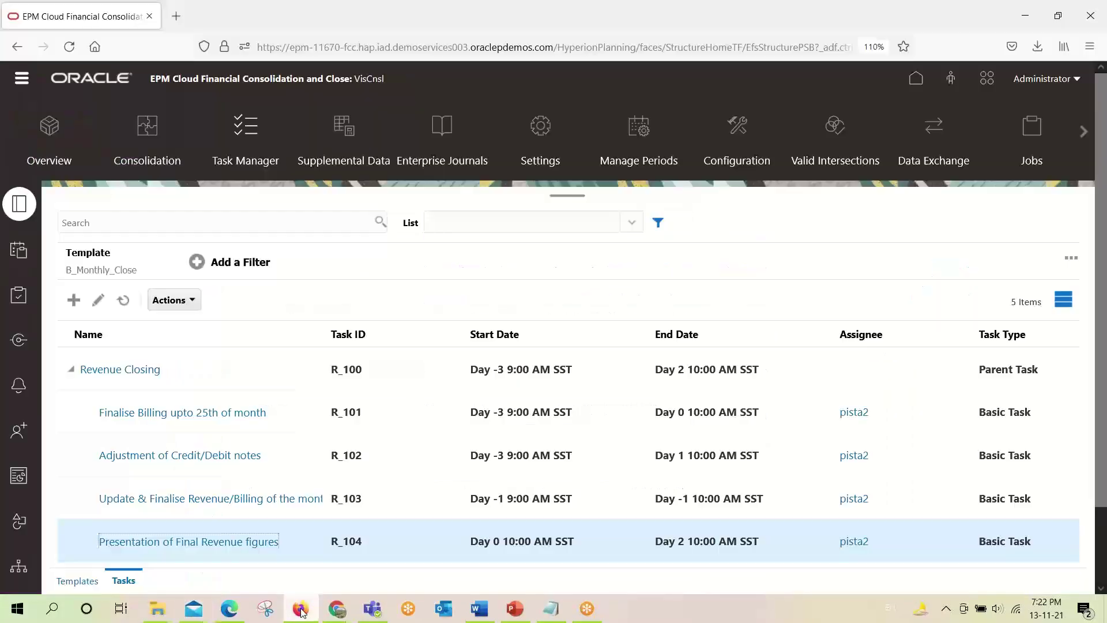
scroll(255, 559, down, 2)
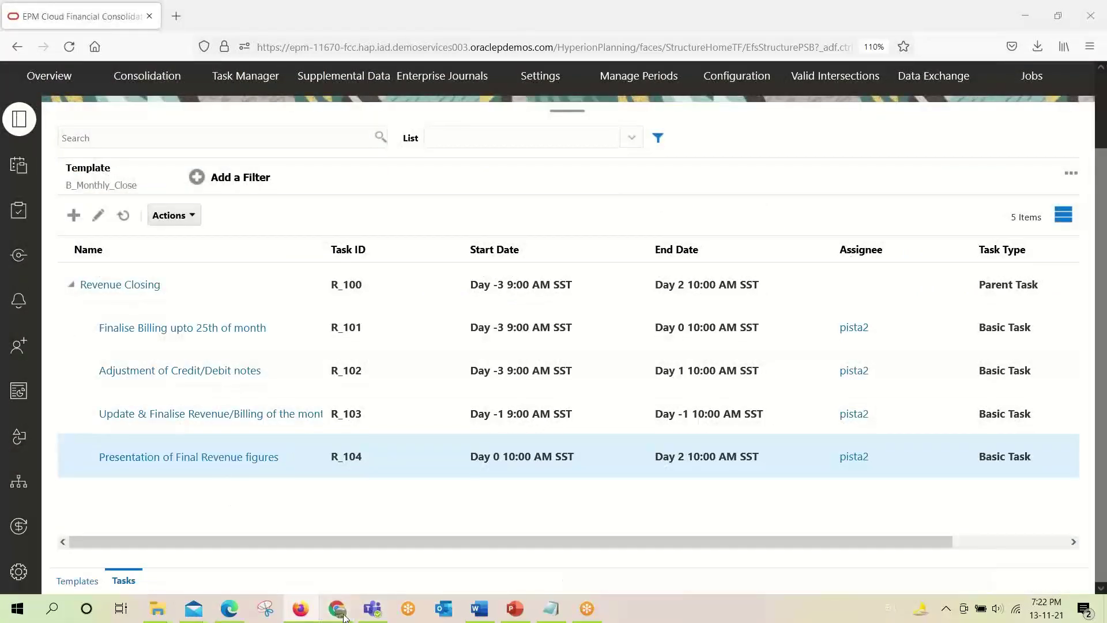
mouse_move(339, 607)
click(389, 564)
scroll(894, 385, up, 1)
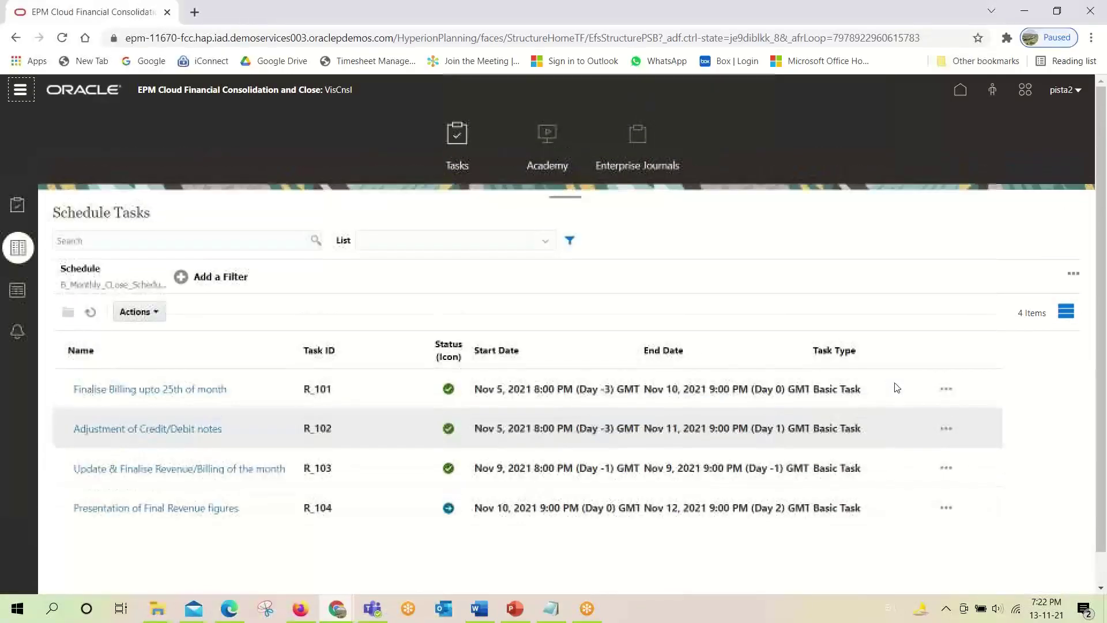
scroll(894, 385, down, 1)
click(128, 478)
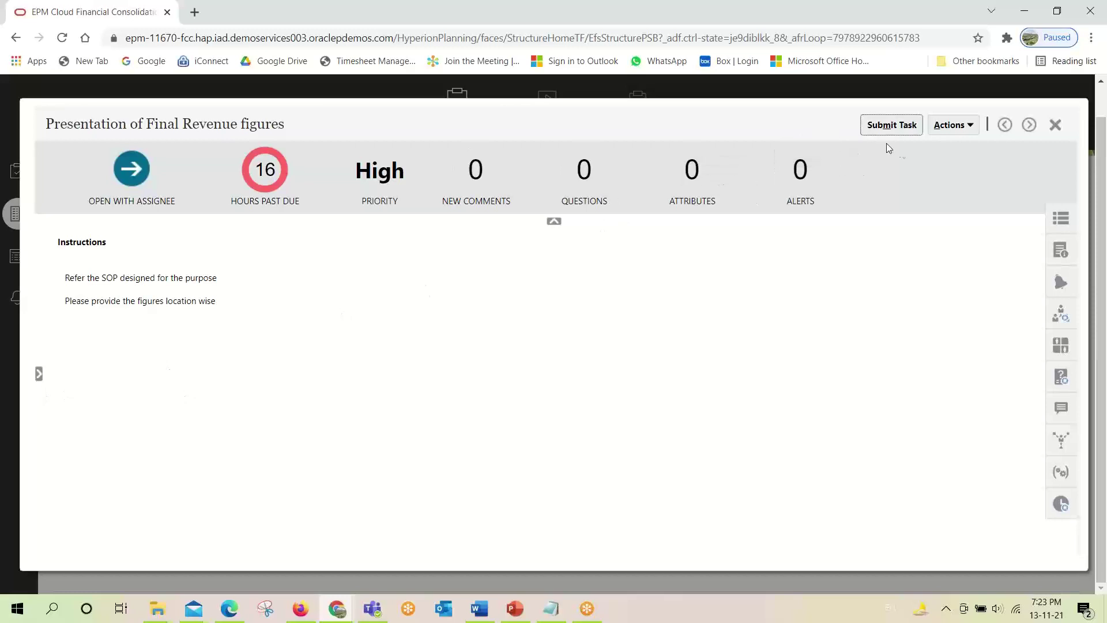
click(299, 607)
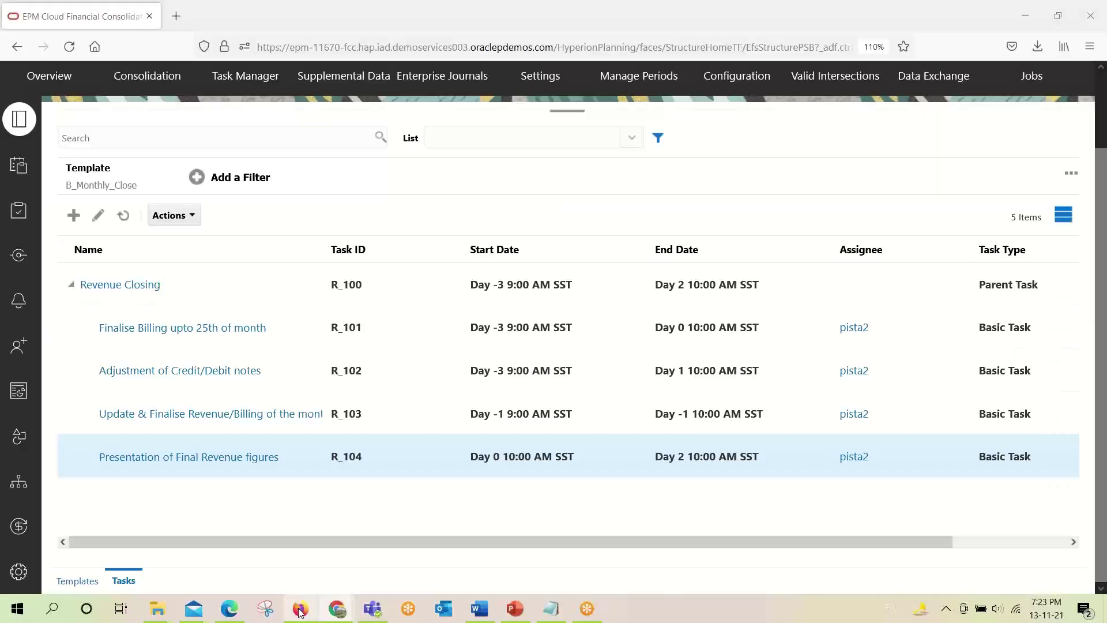
click(221, 455)
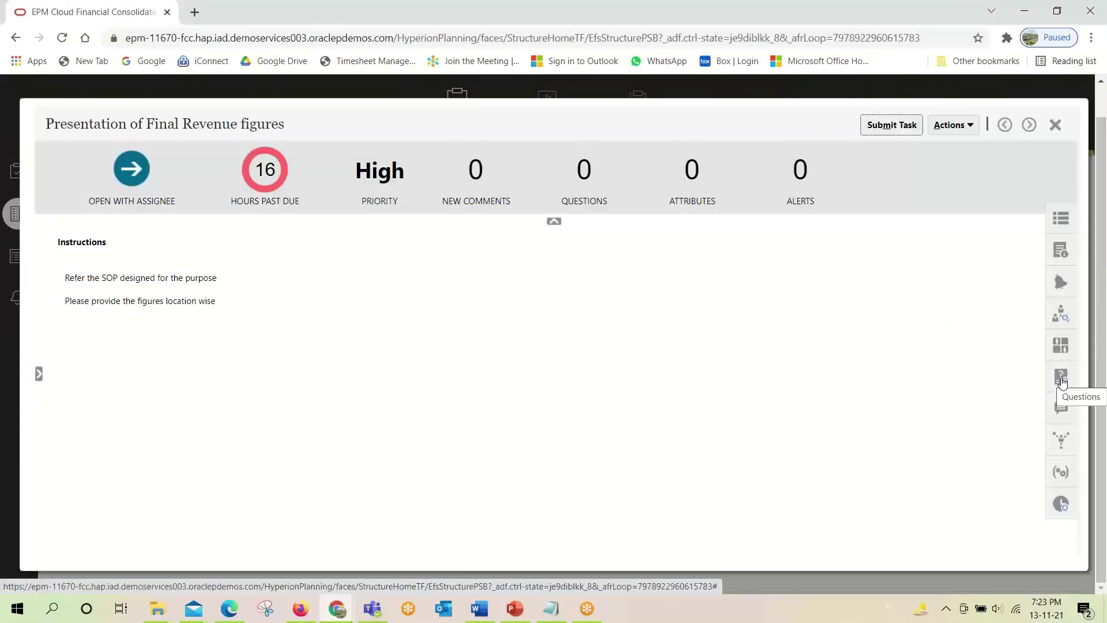
After checking its questions, submit R_104 for approval and confirm with Yes.
click(1062, 382)
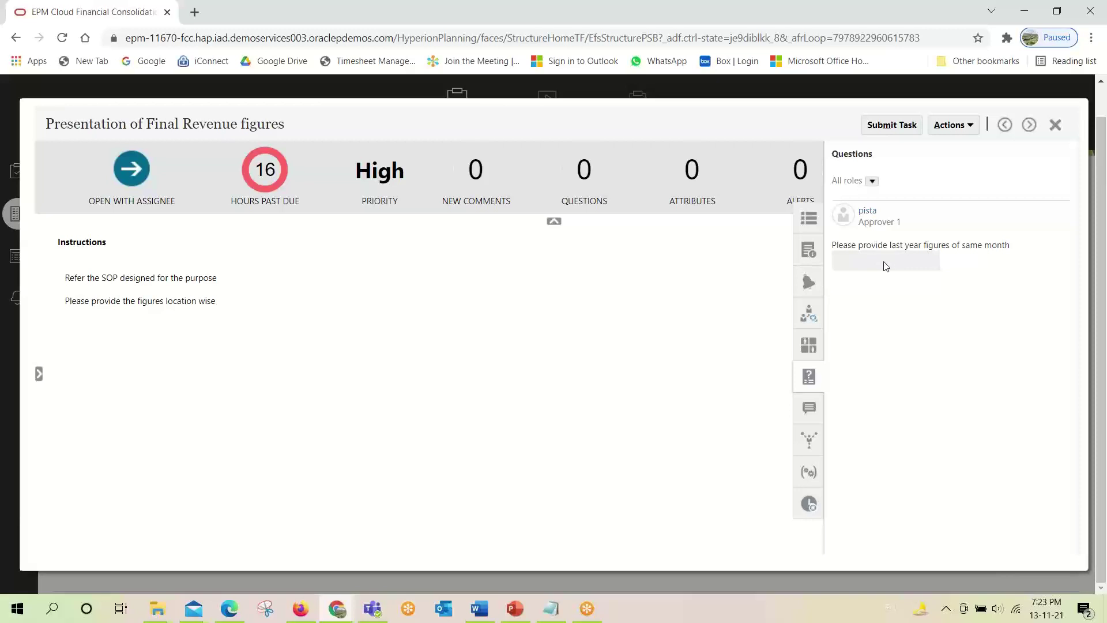
click(890, 128)
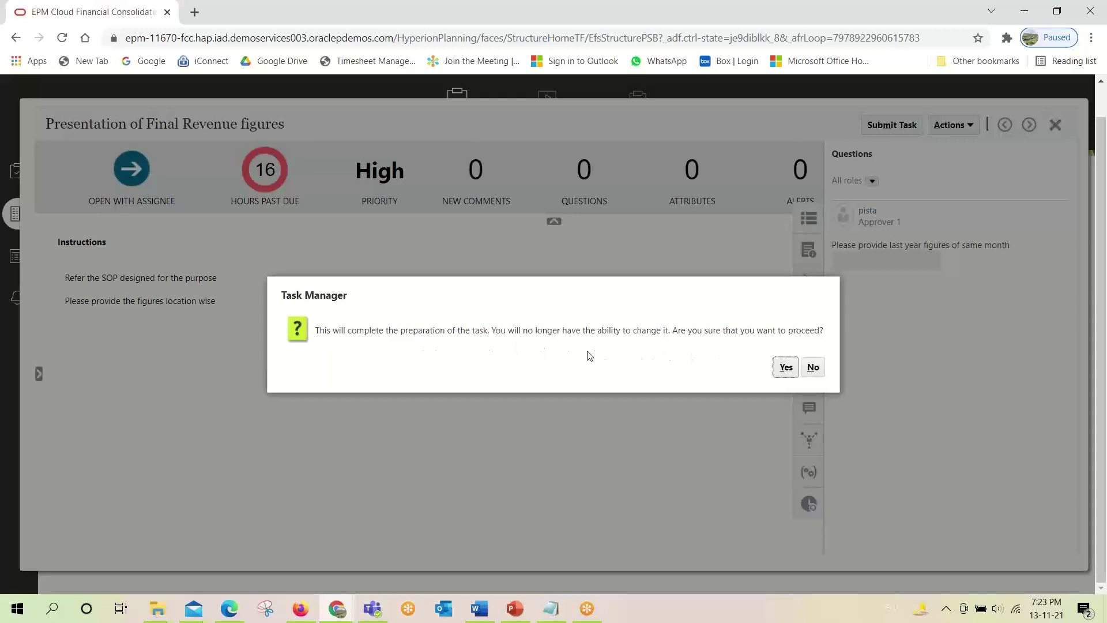
click(785, 367)
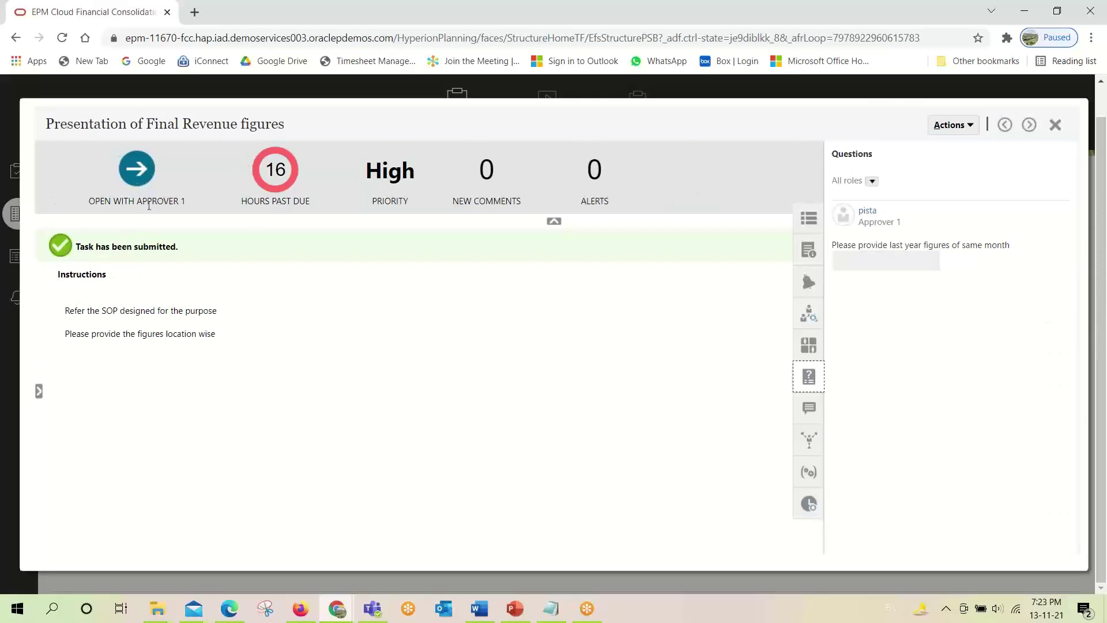
drag(186, 200, 89, 201)
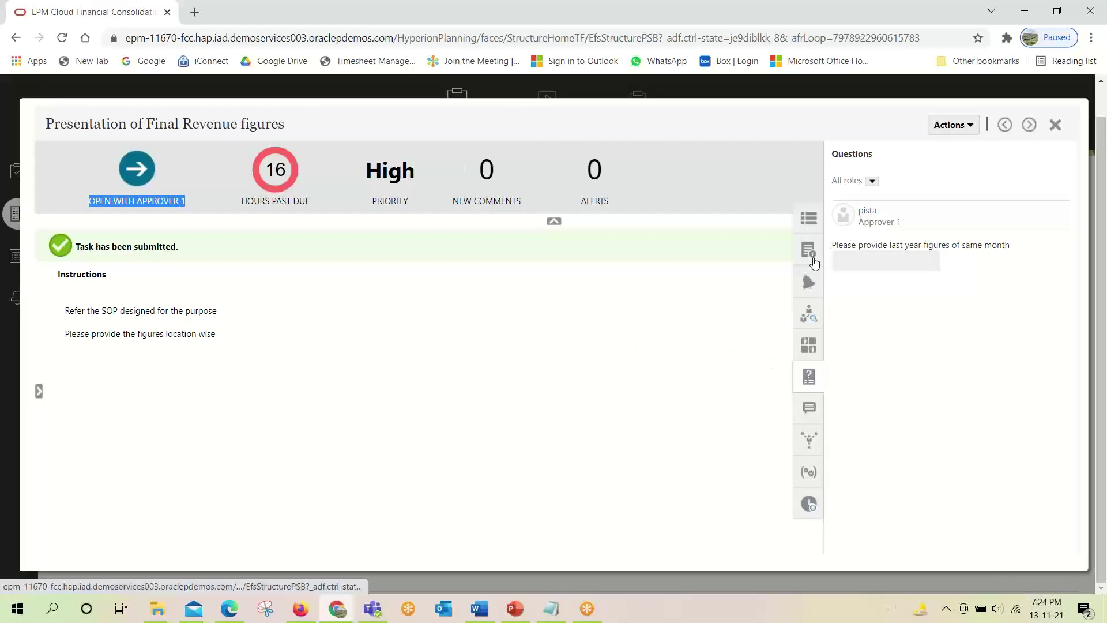
Verify in Properties and Workflow that R_104 now sits with Approver 1, then close it.
click(809, 223)
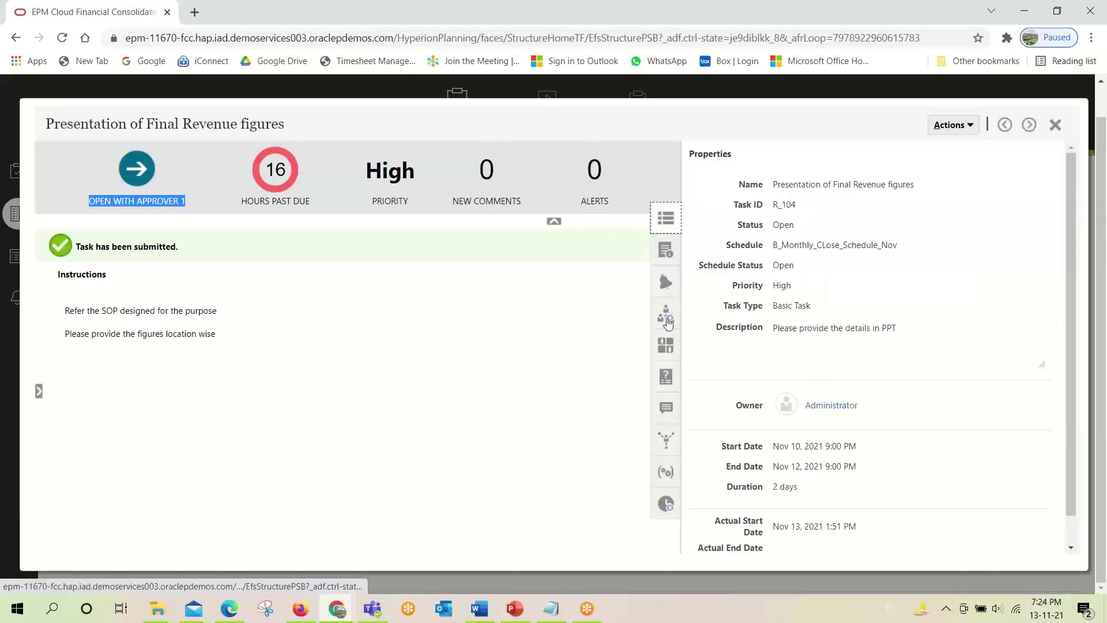
click(668, 318)
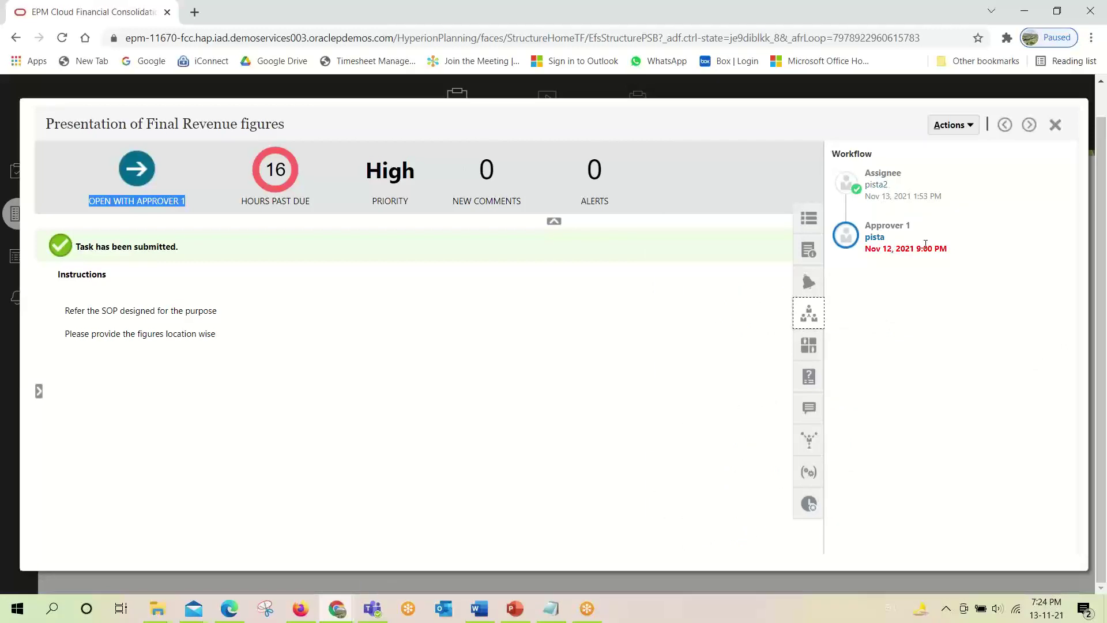
drag(910, 230, 876, 232)
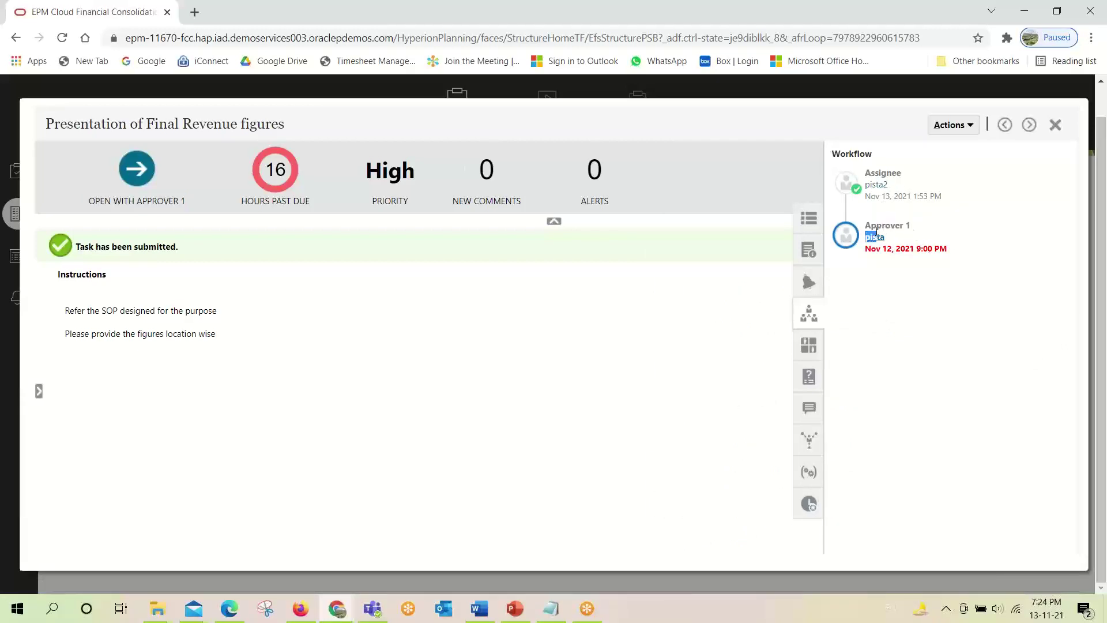
triple_click(870, 225)
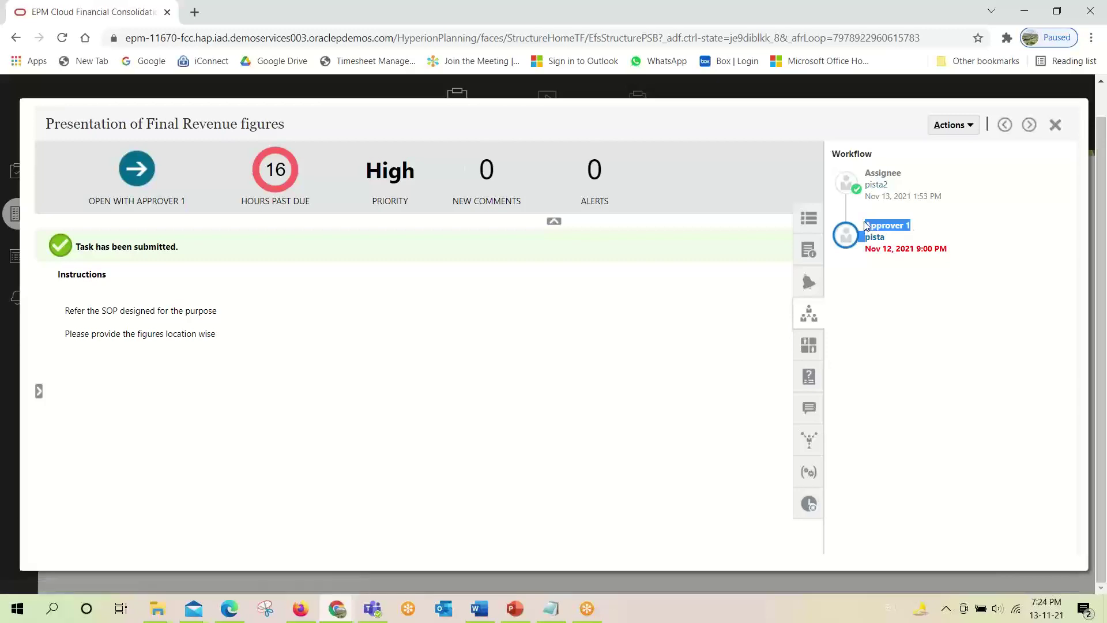
click(974, 225)
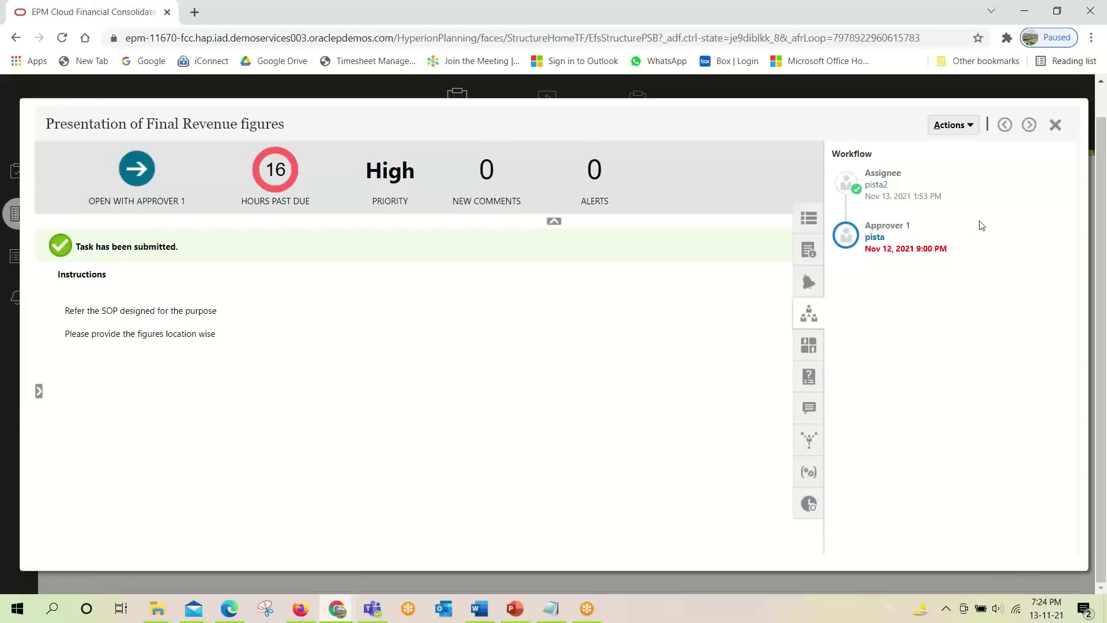
click(1056, 126)
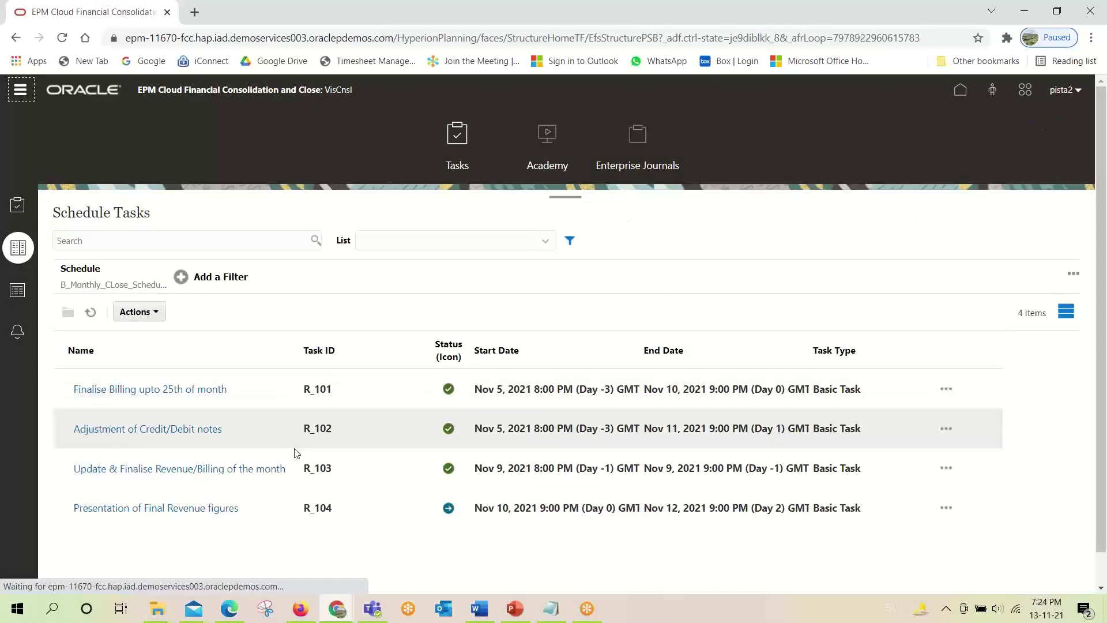
scroll(451, 476, down, 1)
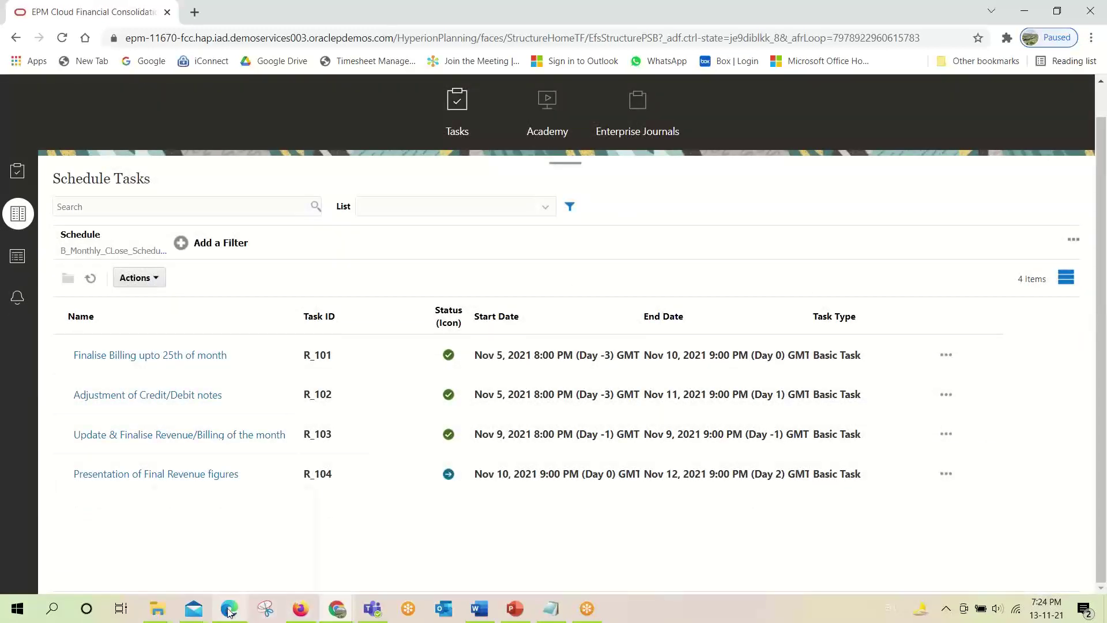
In the approver's Edge session, open Presentation of Final Revenue figures (R_104) from Schedule Tasks.
mouse_move(229, 612)
click(233, 545)
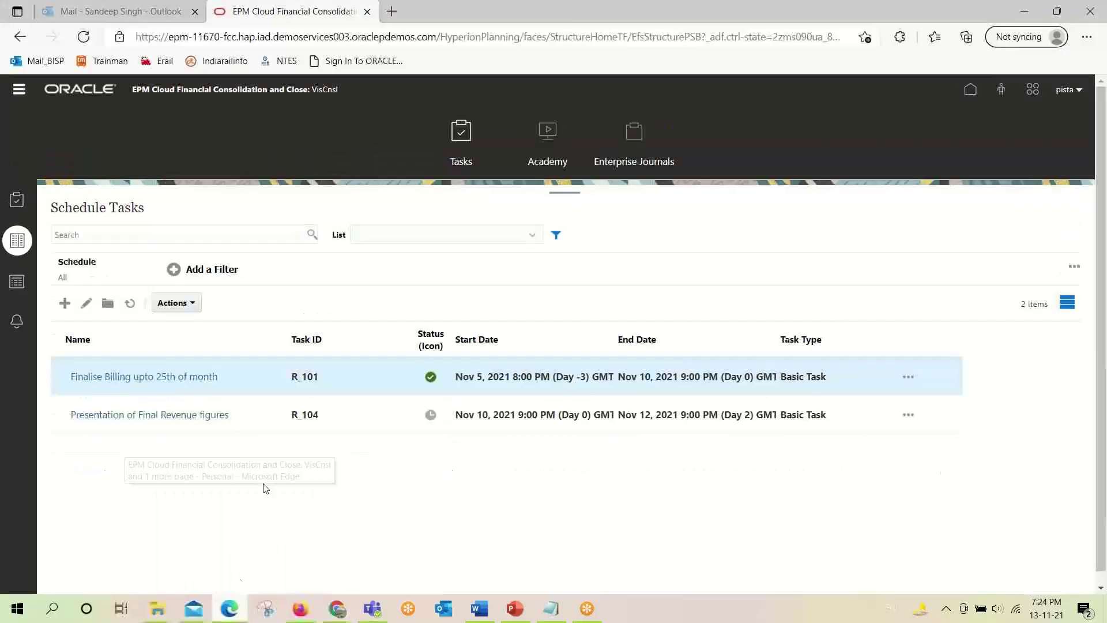
click(13, 202)
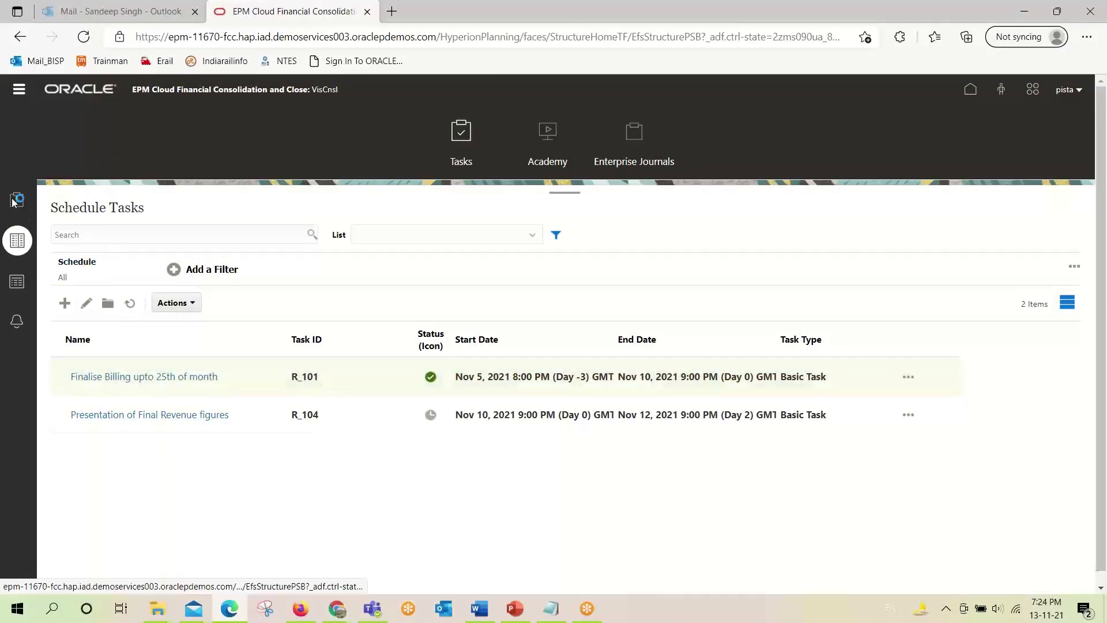
click(21, 241)
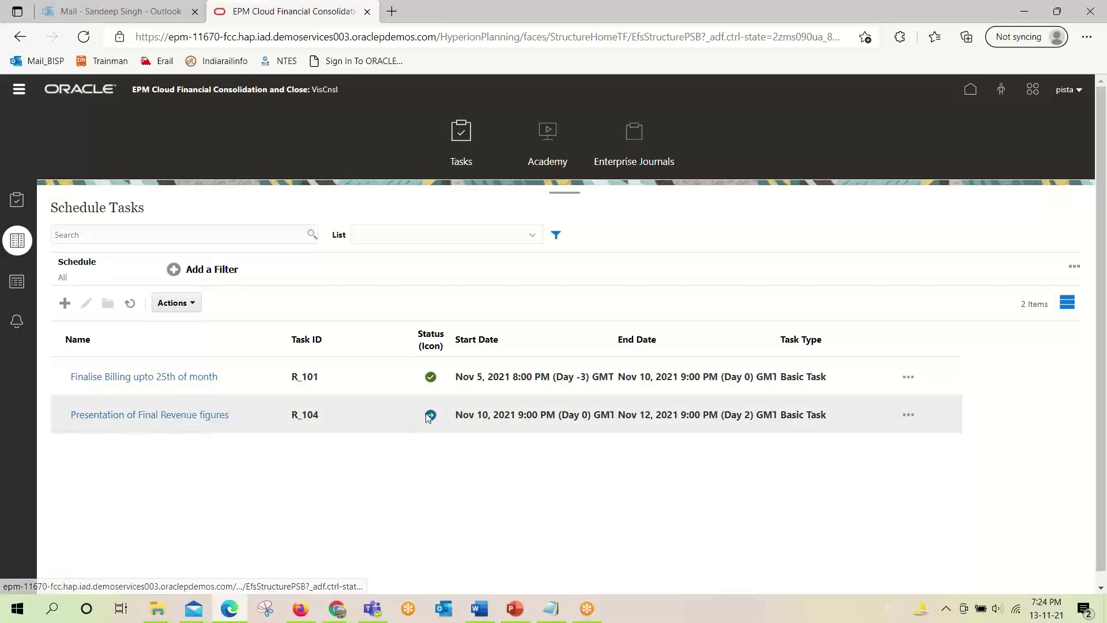
mouse_move(431, 417)
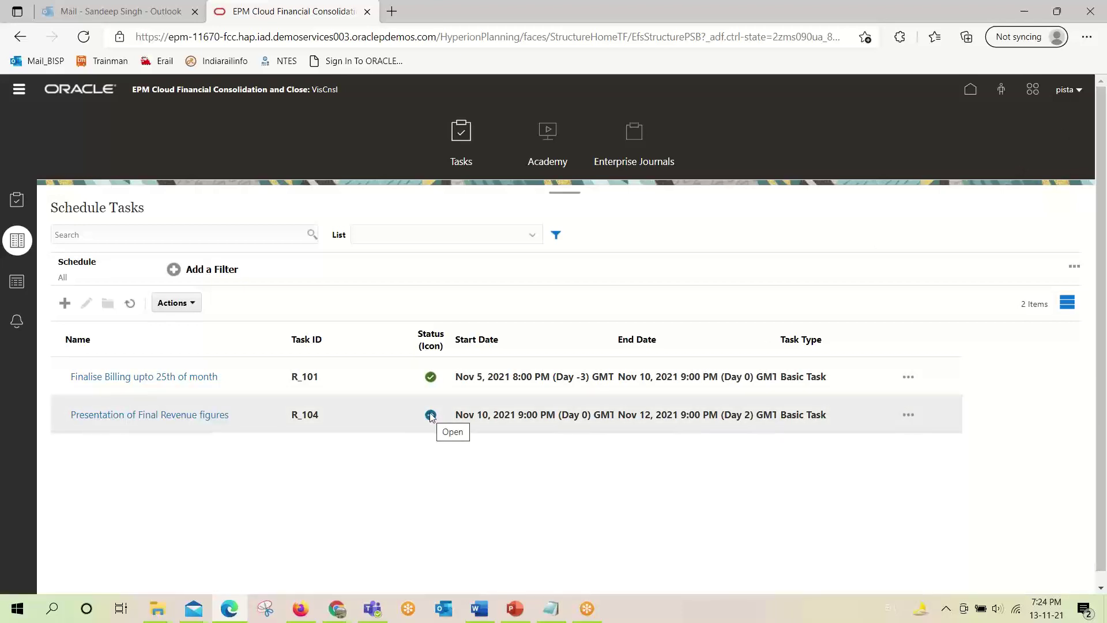
click(145, 414)
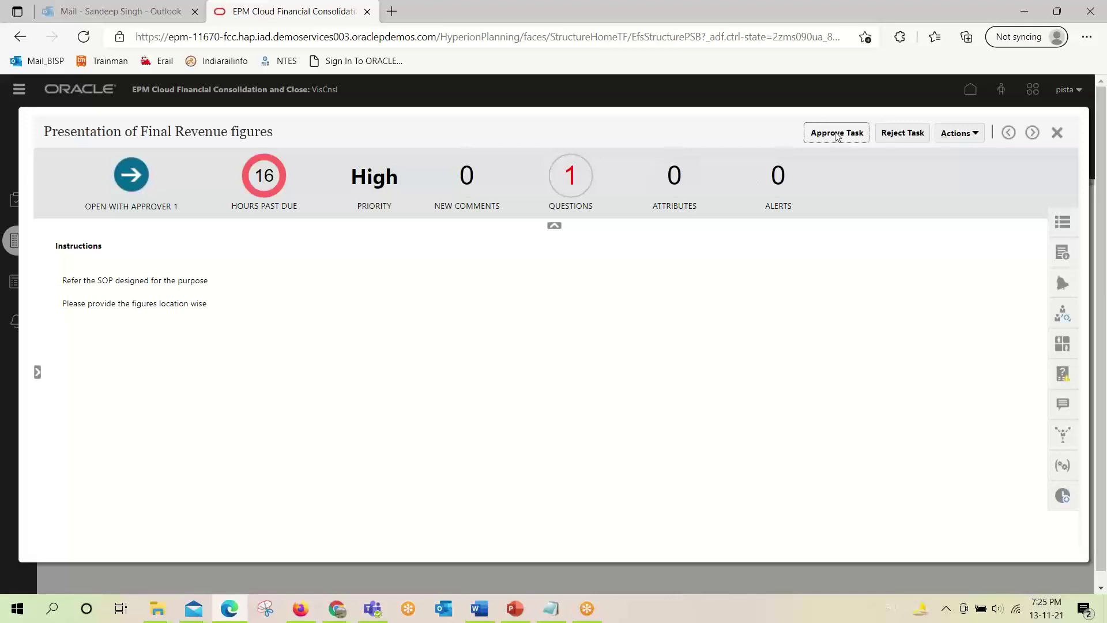
Answer the last-year figures question with 25, then approve R_104 so it shows Closed.
click(824, 138)
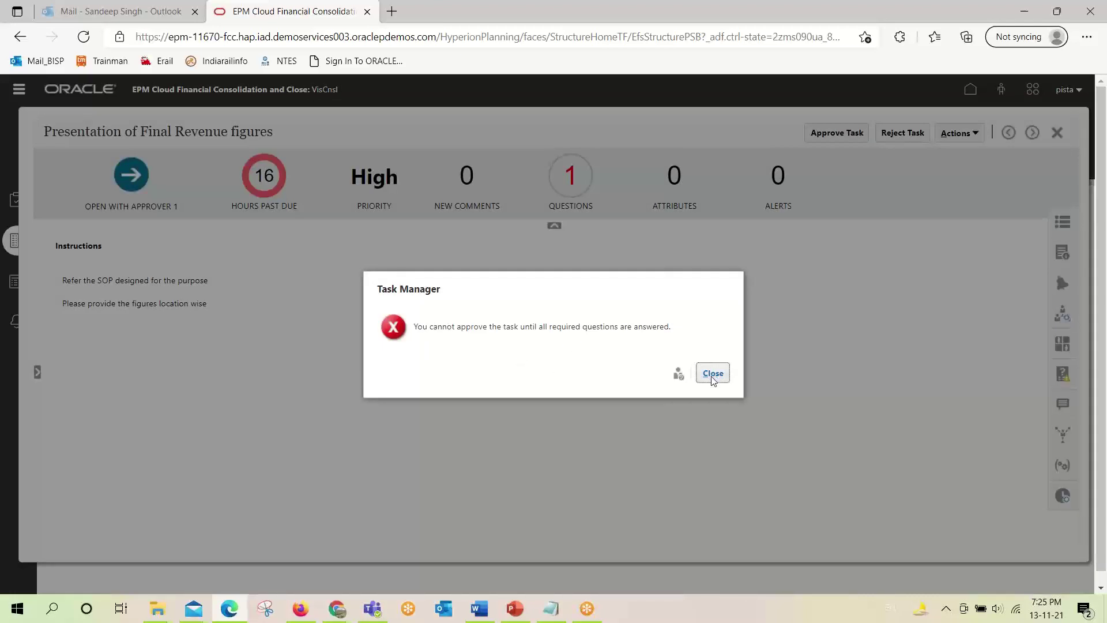
click(713, 375)
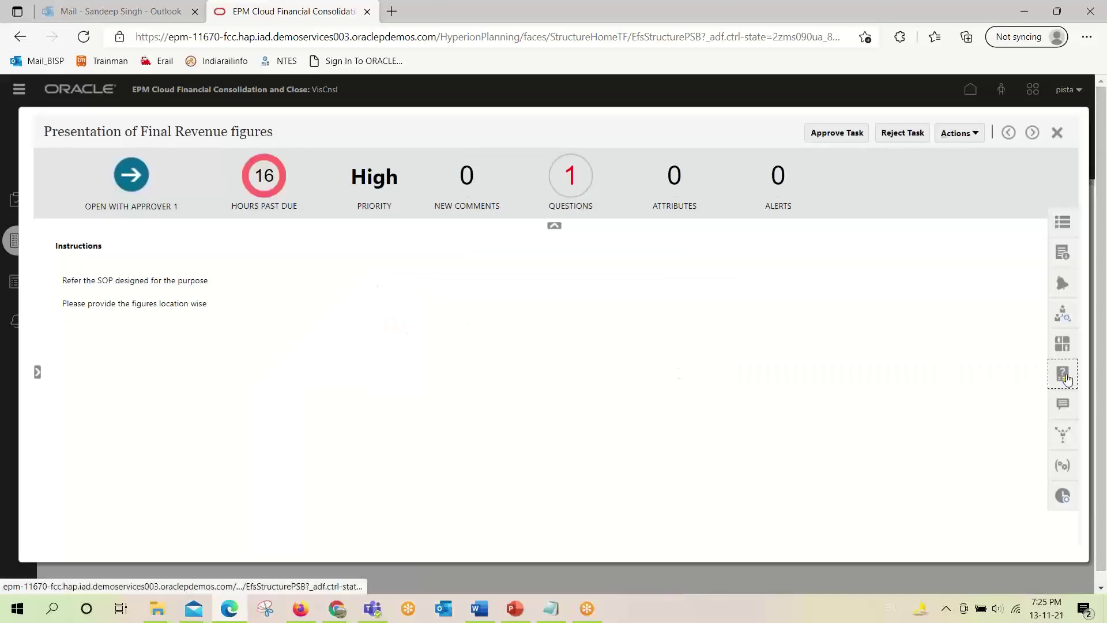
click(1058, 376)
click(909, 265)
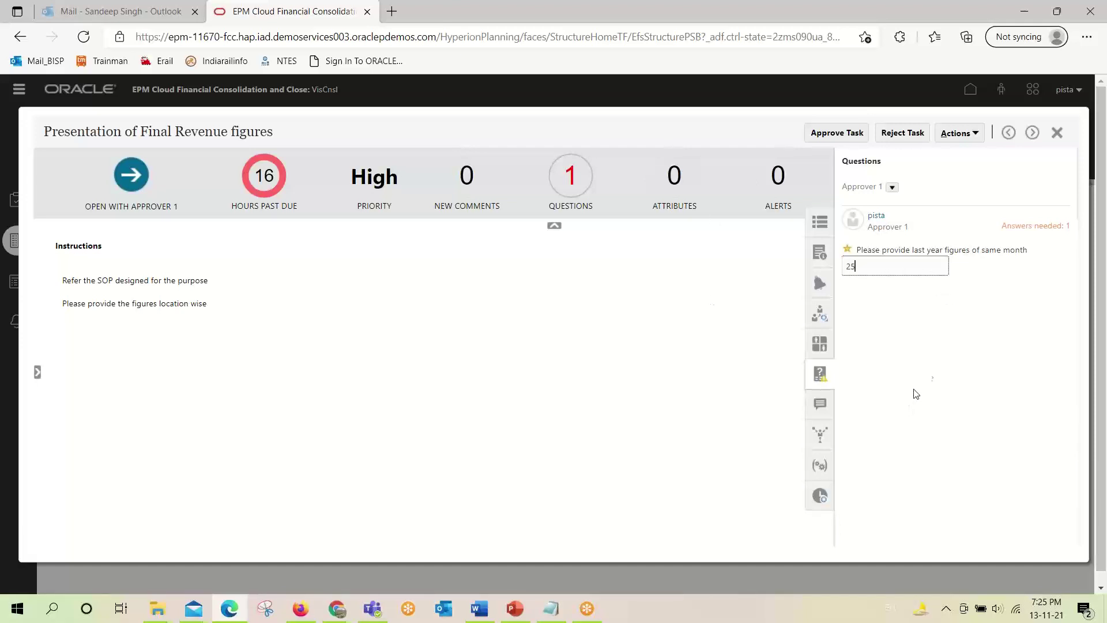
click(927, 376)
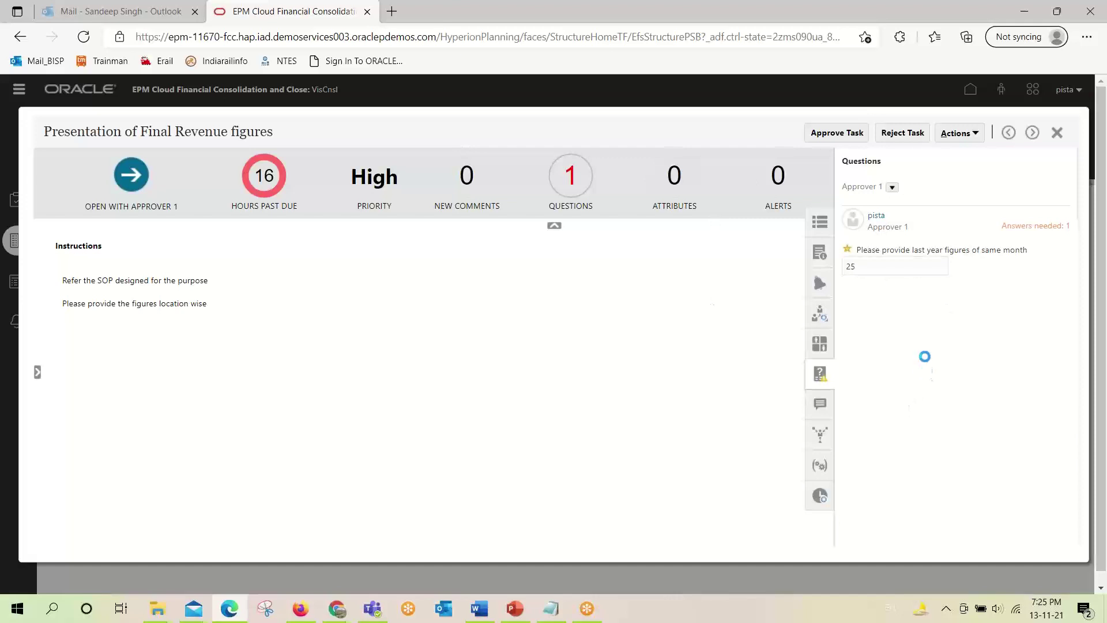
click(835, 136)
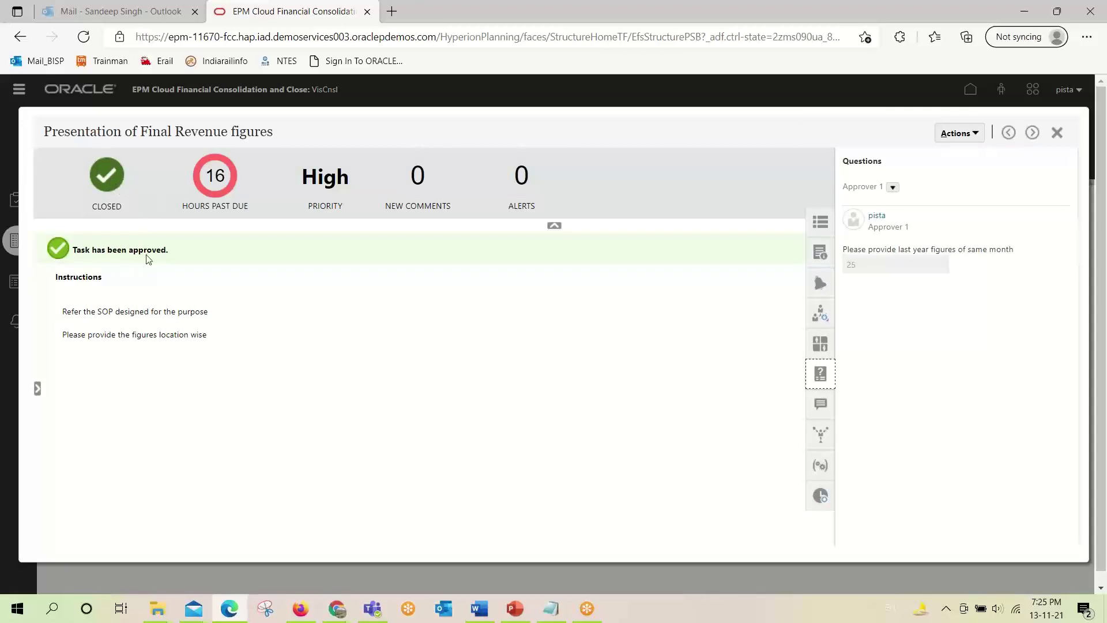
drag(165, 252, 77, 255)
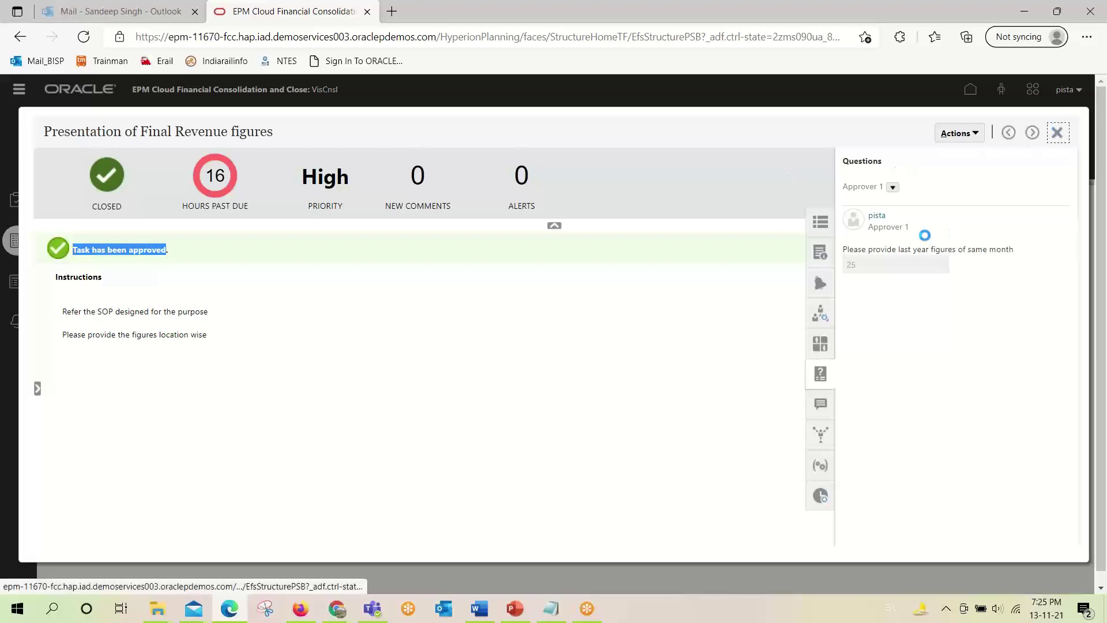
click(1057, 132)
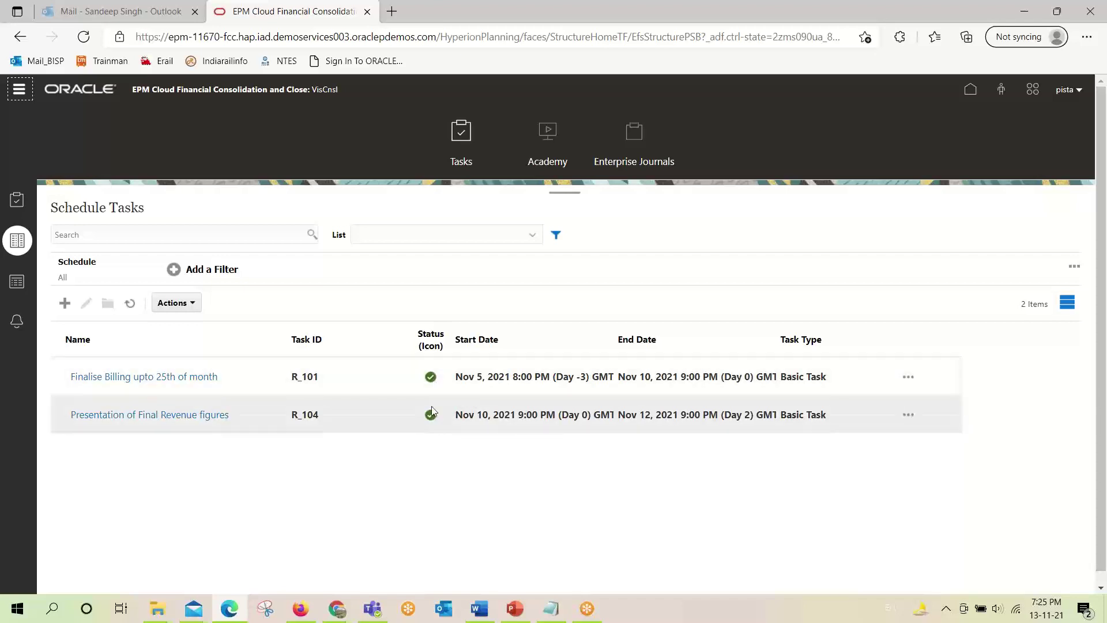
Reload the schedule tasks list and bring up the assignee's browser window.
mouse_move(430, 417)
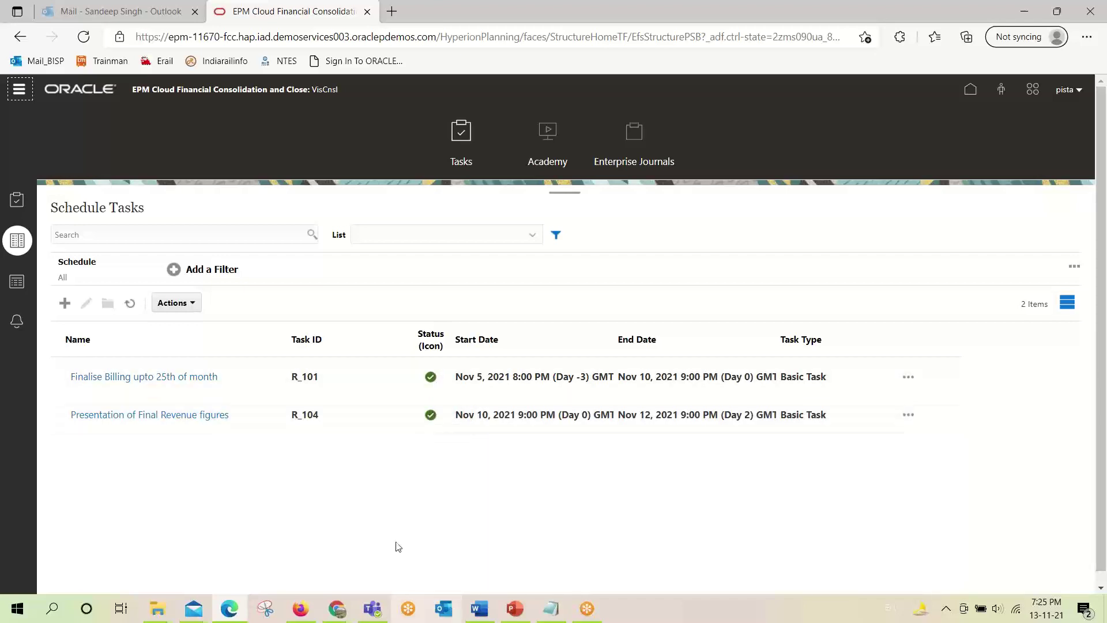
click(20, 246)
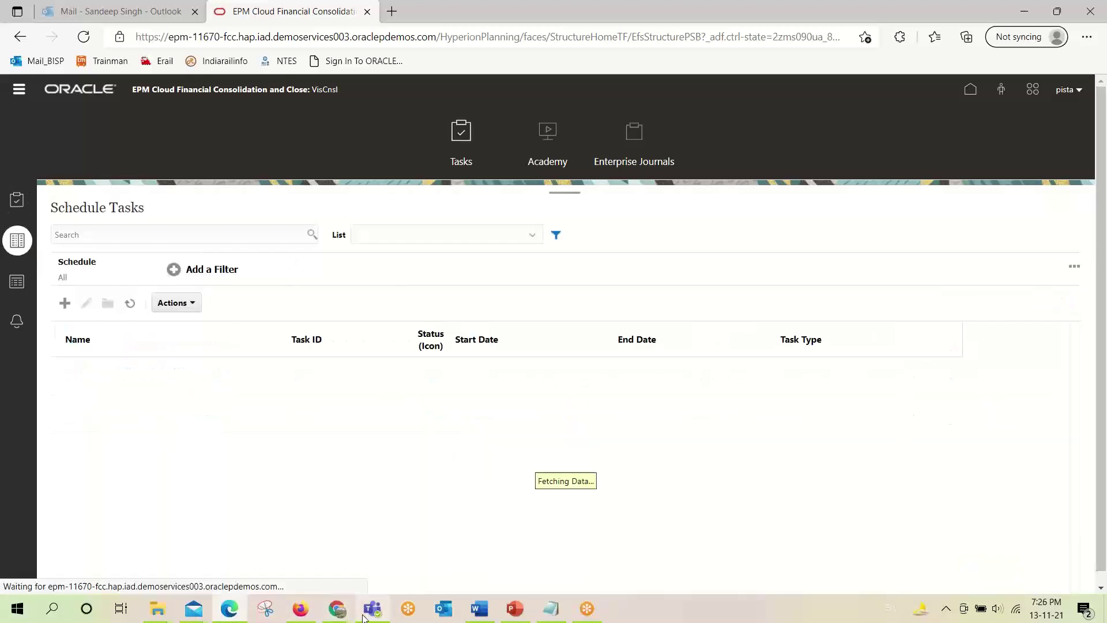
mouse_move(338, 608)
click(403, 553)
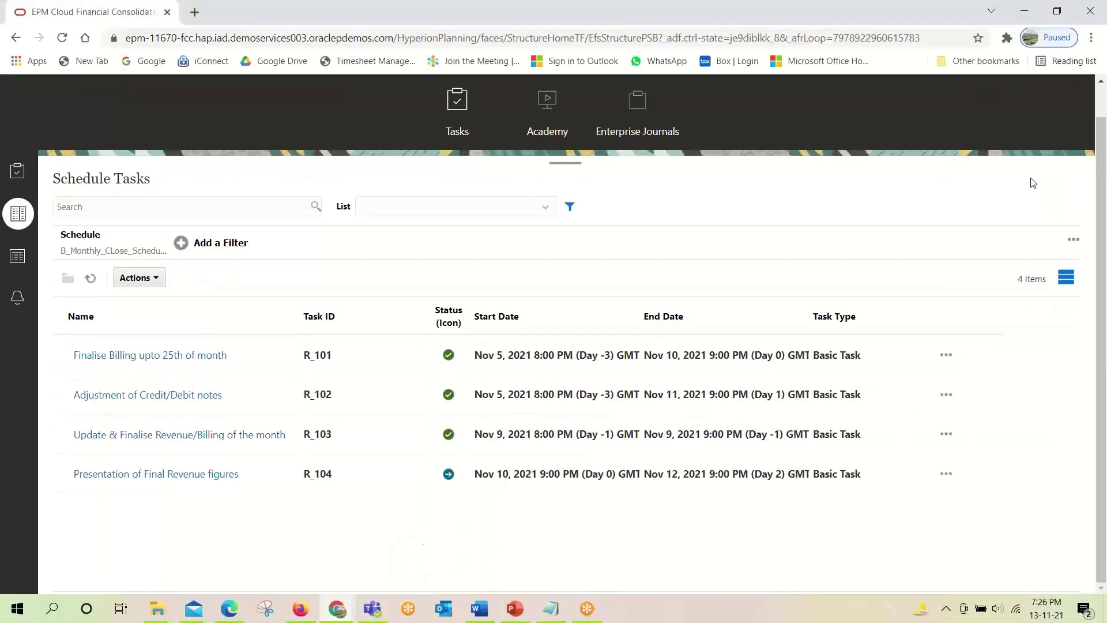
Reopen the schedule task list from Home and open R_104, Presentation of Final Revenue figures.
drag(1101, 290, 1101, 248)
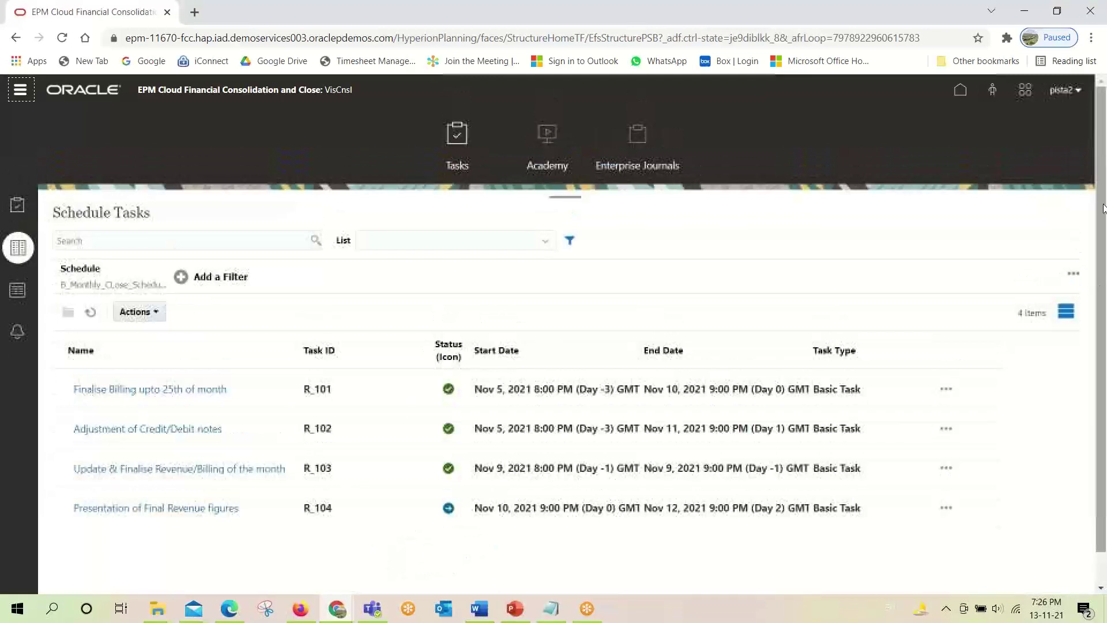
click(959, 95)
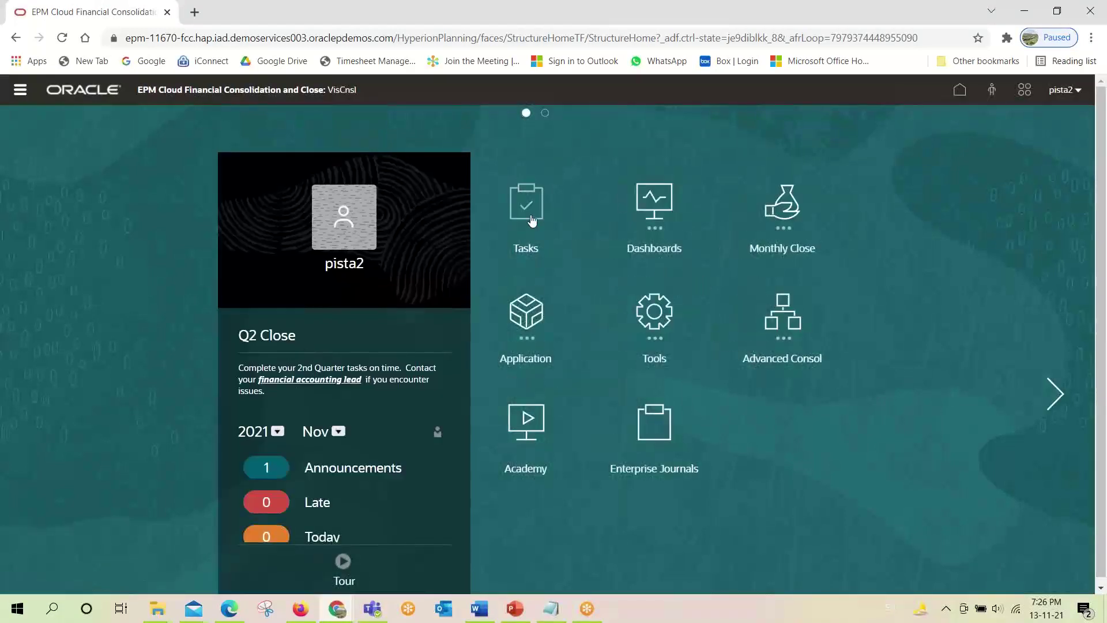
click(530, 210)
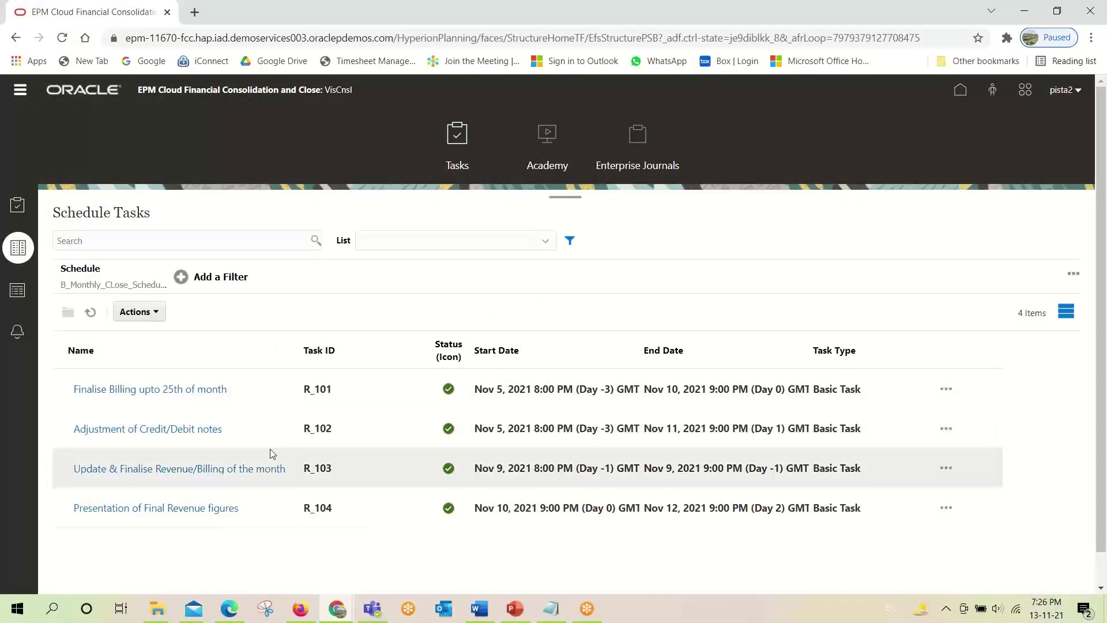
scroll(269, 449, down, 1)
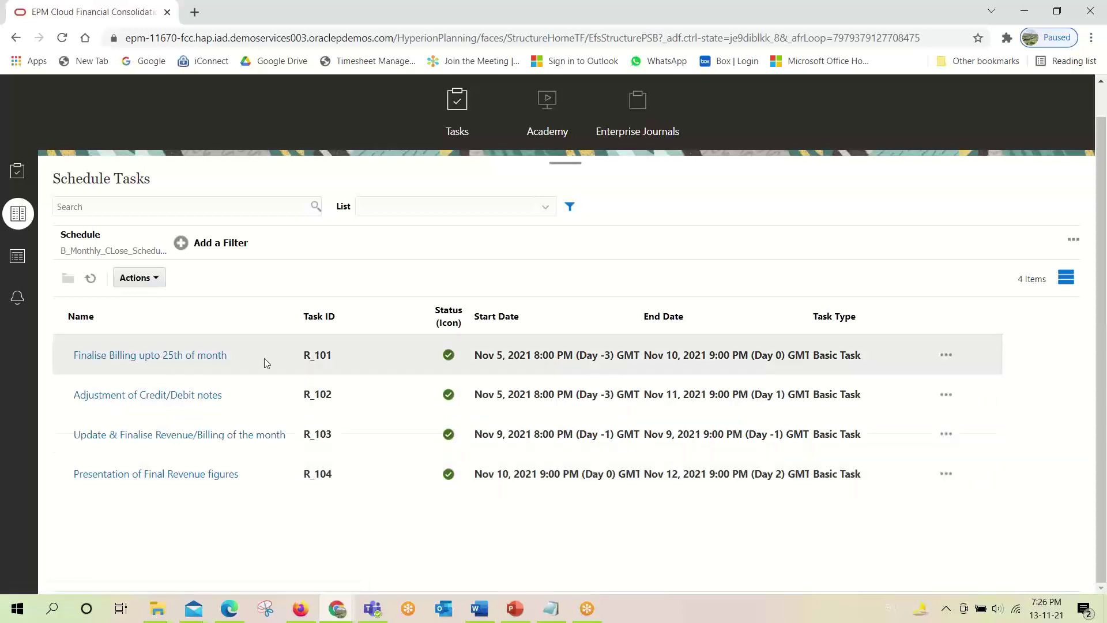
scroll(972, 247, up, 1)
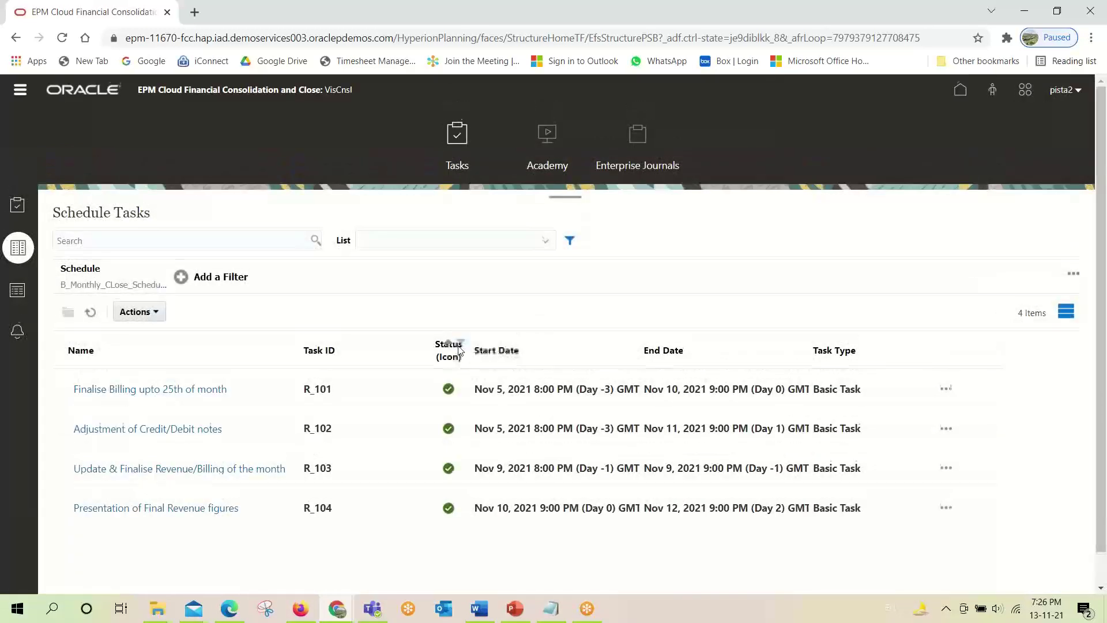
scroll(468, 369, down, 1)
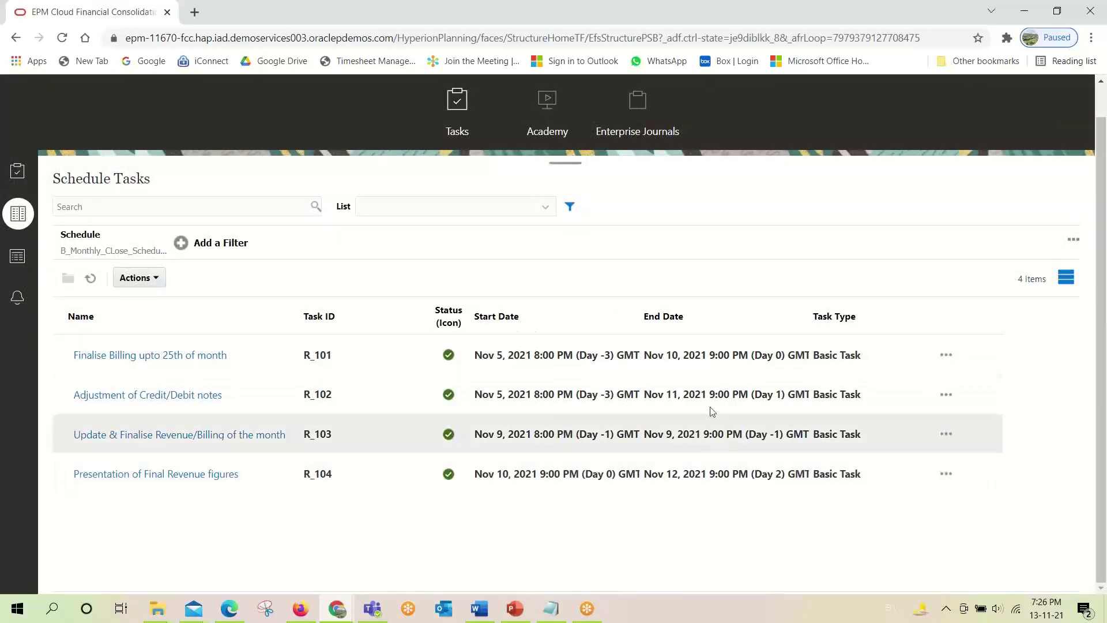
click(188, 476)
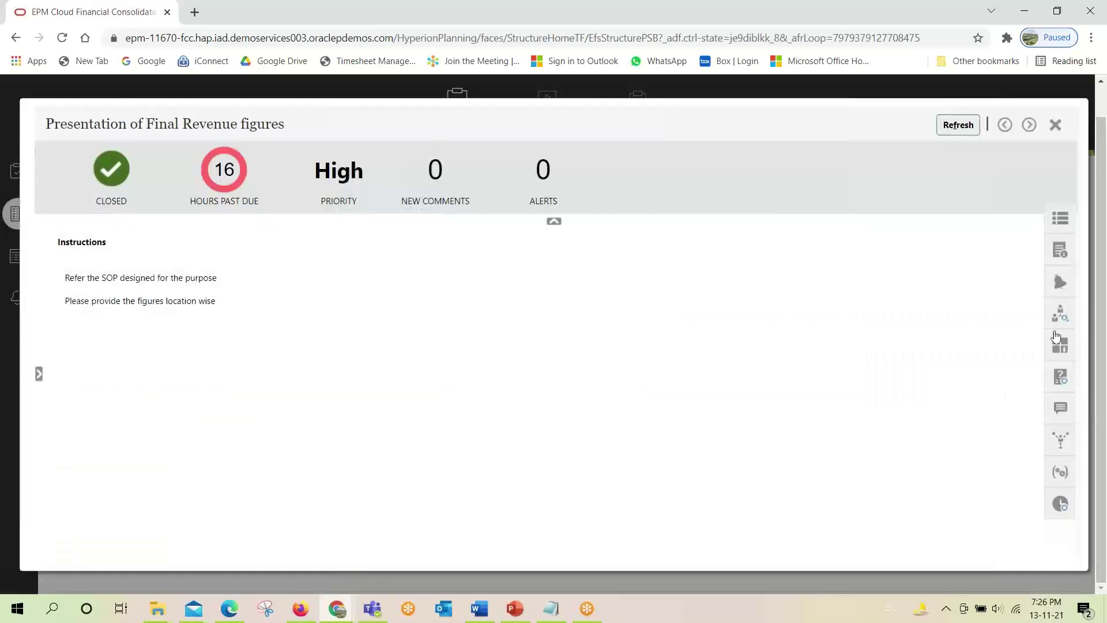
Check R_104's workflow approvals and its planned and actual start and end dates.
click(1060, 314)
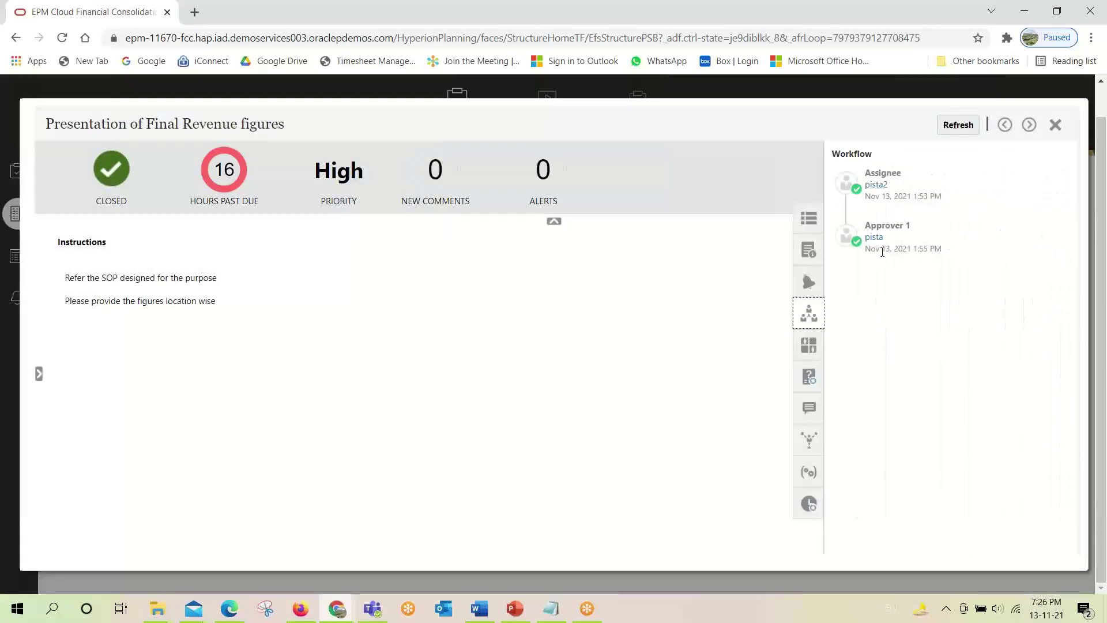
click(806, 219)
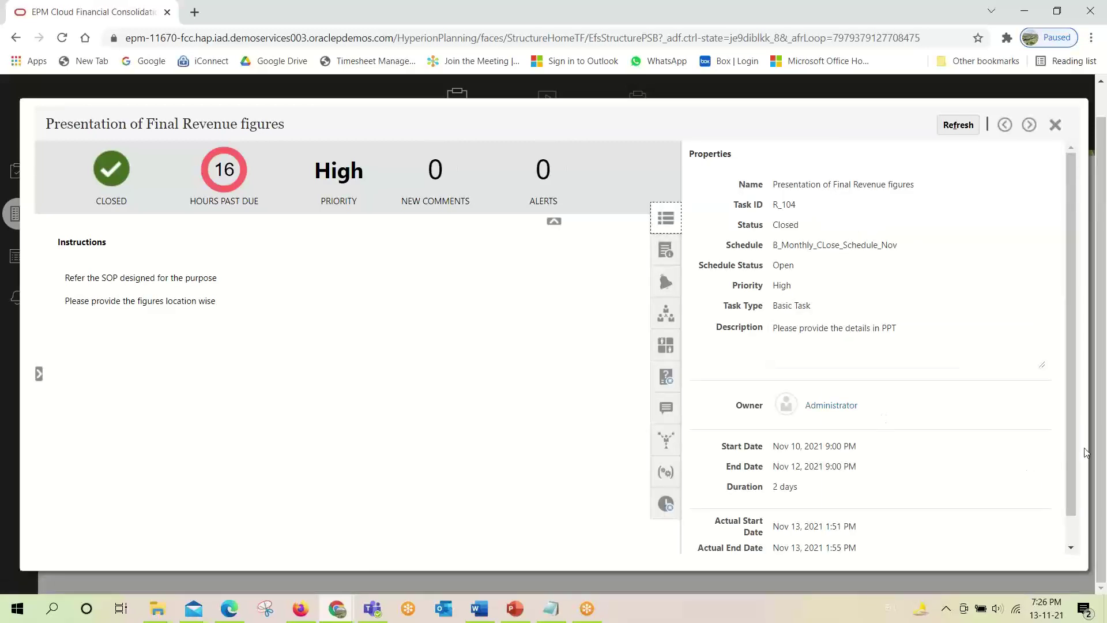
scroll(1073, 452, down, 1)
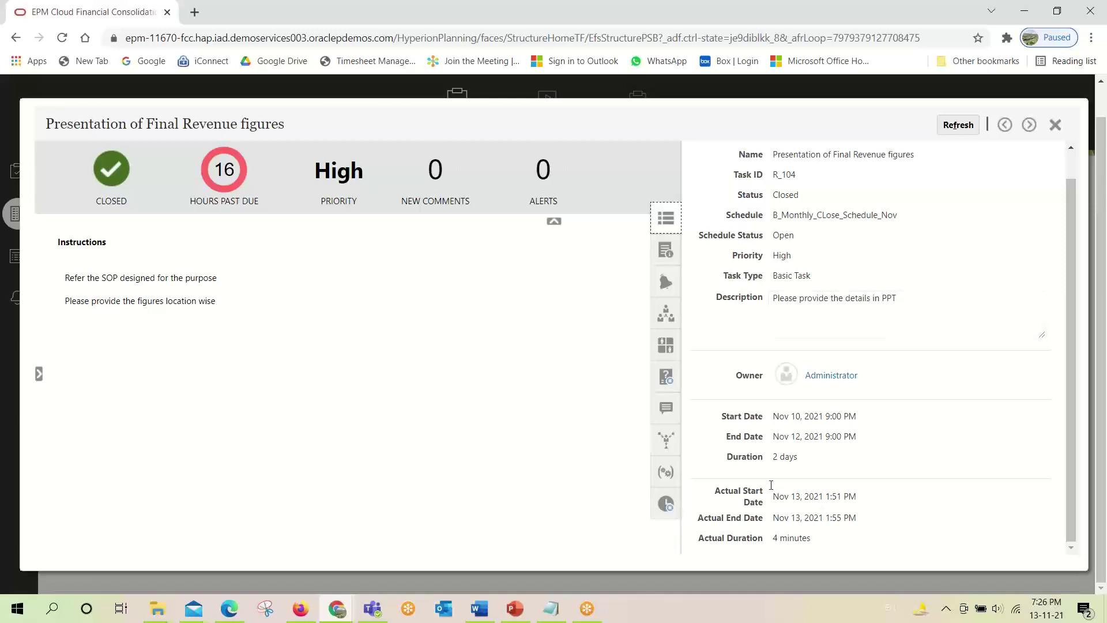
drag(778, 496, 798, 497)
drag(779, 416, 853, 420)
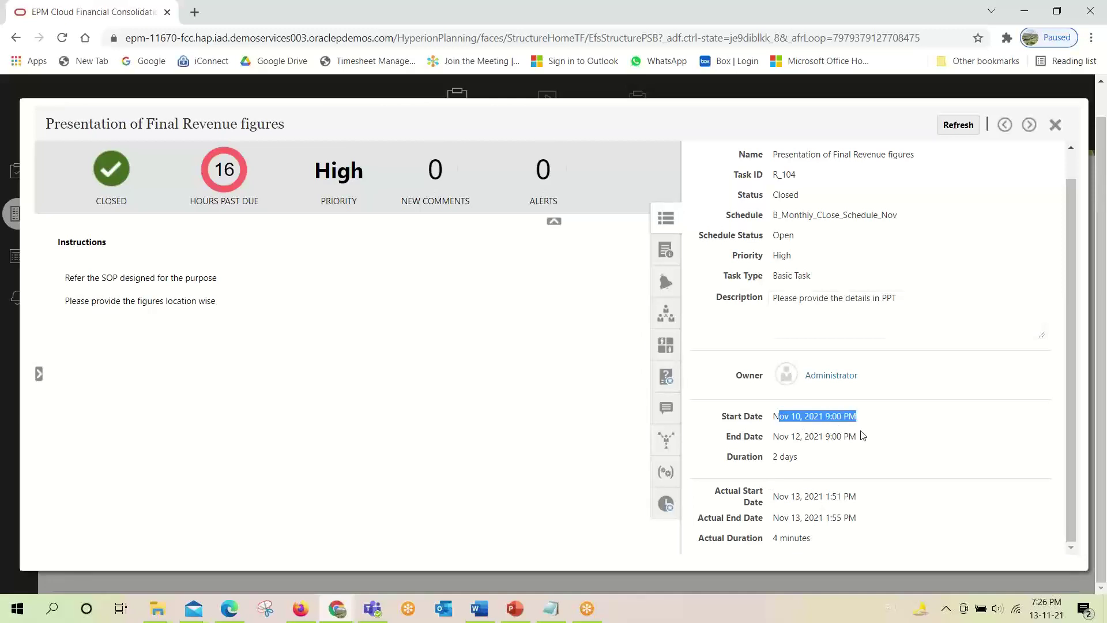
click(789, 432)
drag(839, 413, 816, 431)
double_click(777, 442)
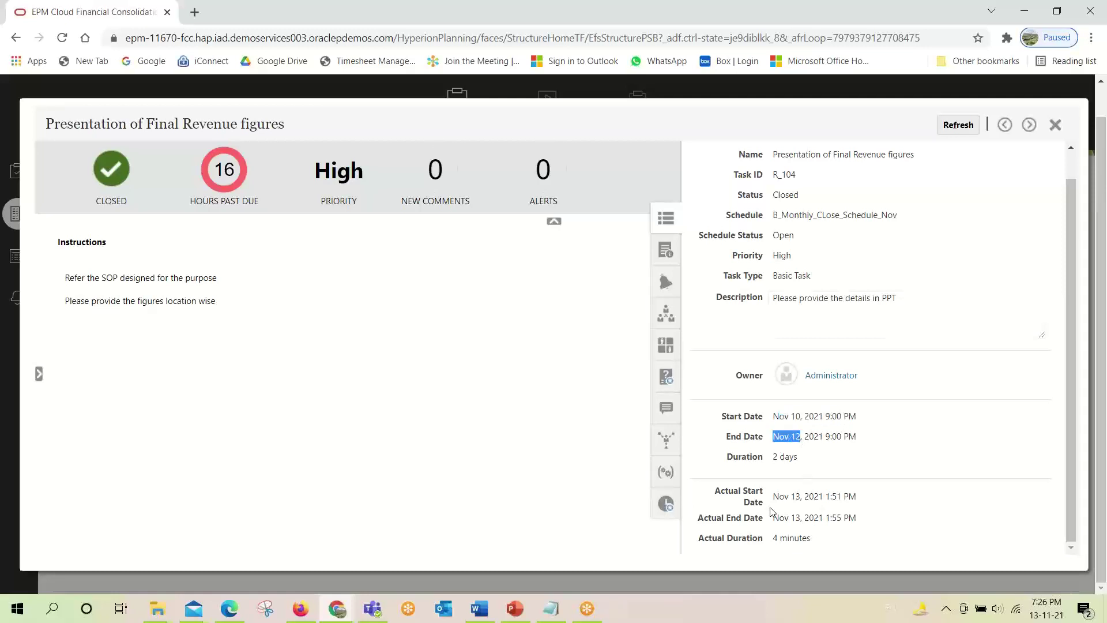
drag(771, 499, 848, 507)
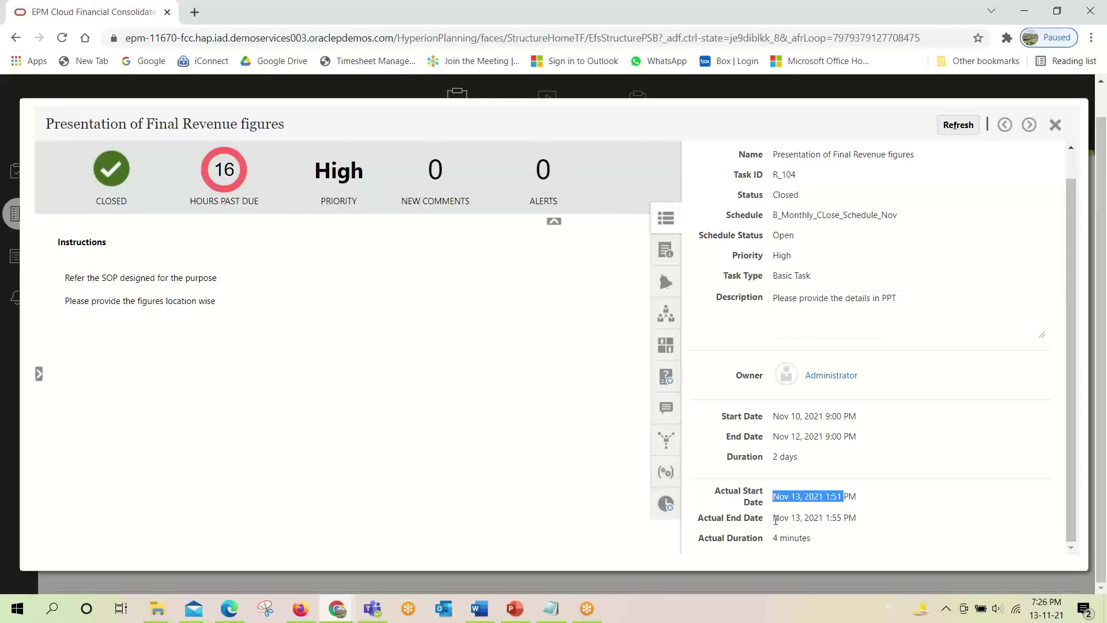
drag(775, 520, 834, 515)
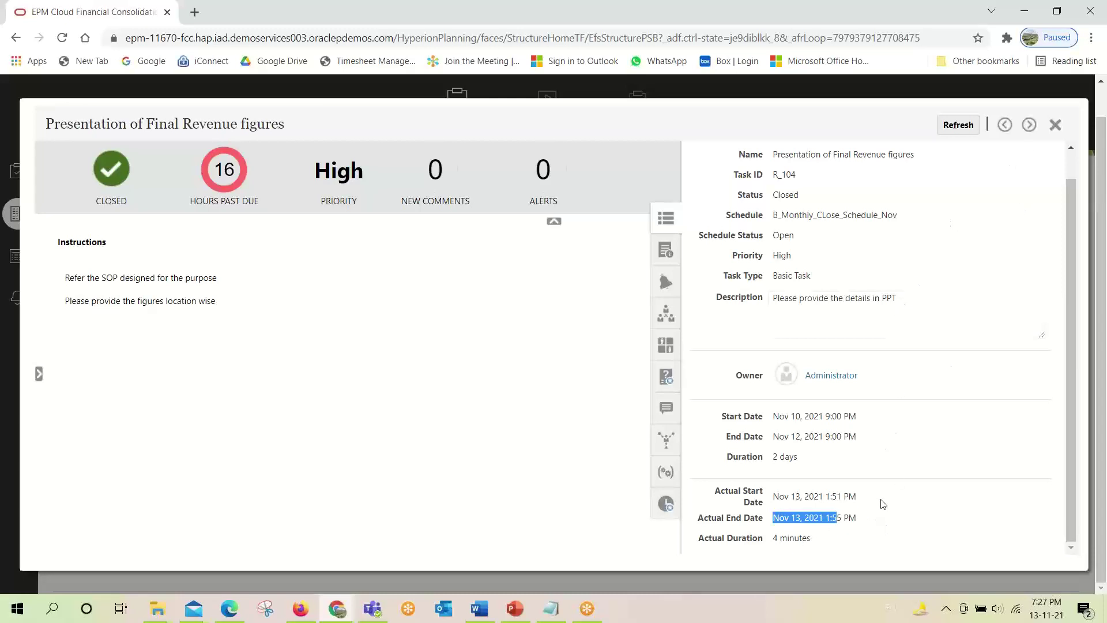
Close R_104, cancel the administrator's open Edit Task, and return to Home.
click(1055, 125)
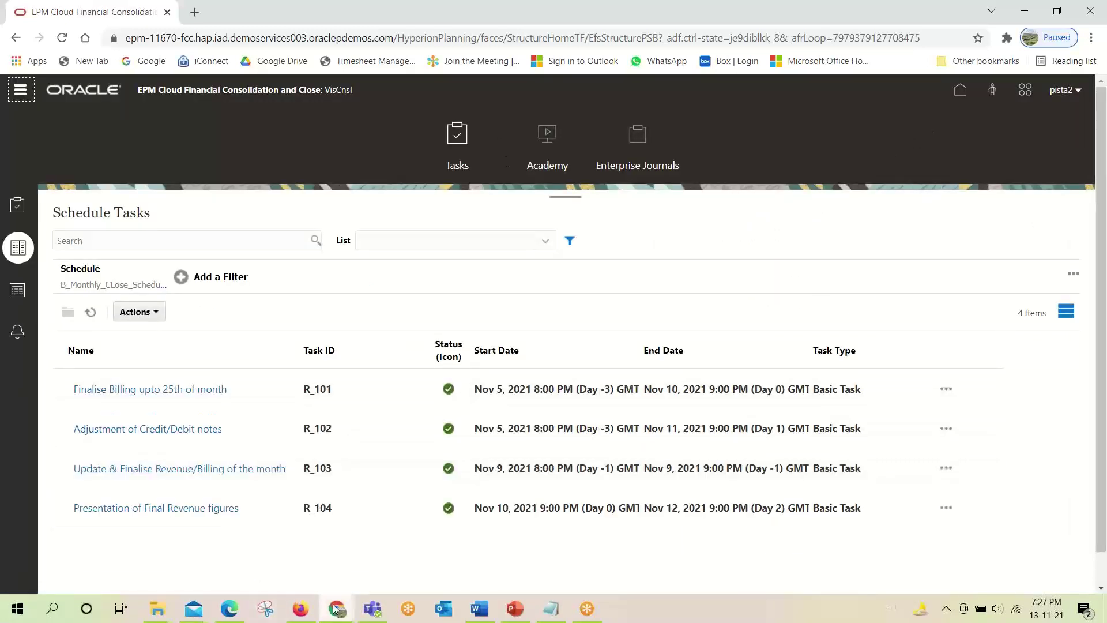
click(300, 608)
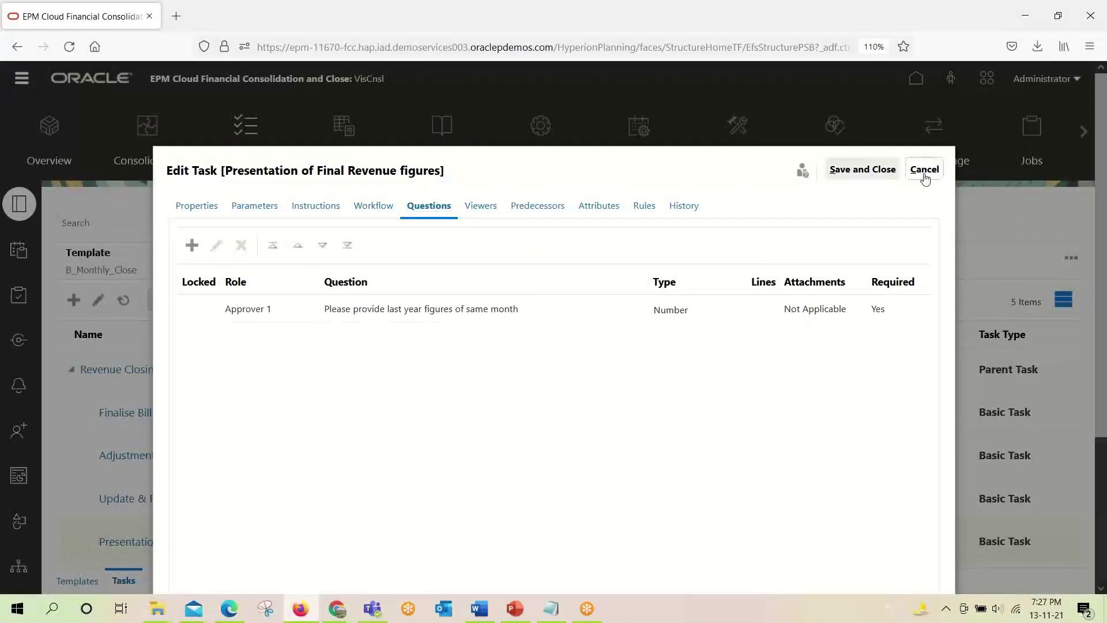
click(923, 170)
click(923, 85)
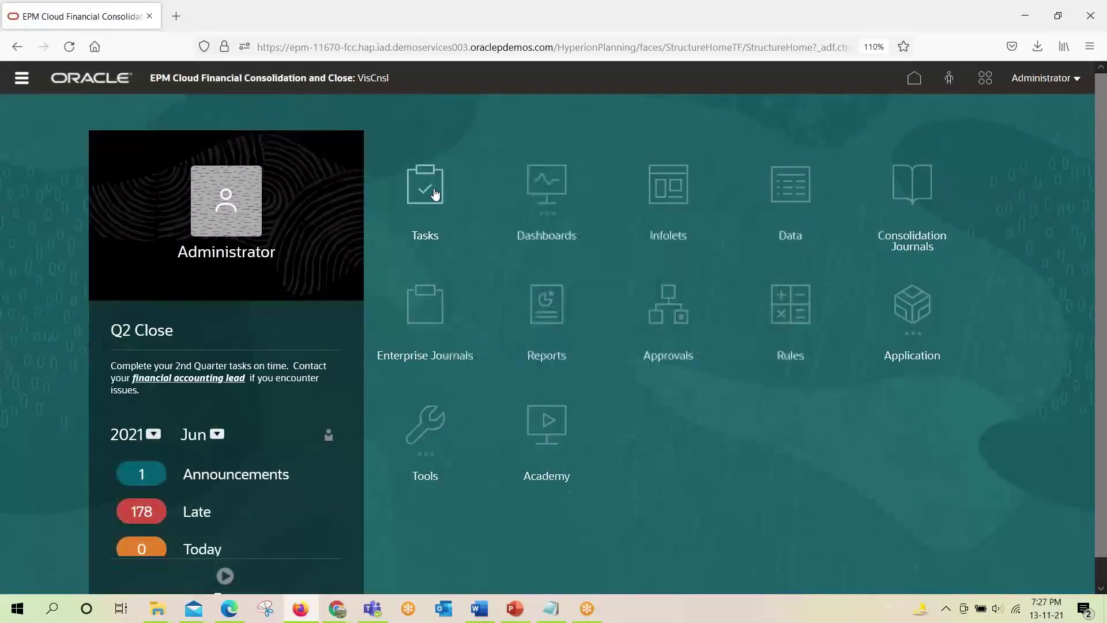
Filter the administrator's Schedule Tasks to B_Monthly_CLose_Schedule_Nov to confirm R_101–R_104 are closed.
click(435, 194)
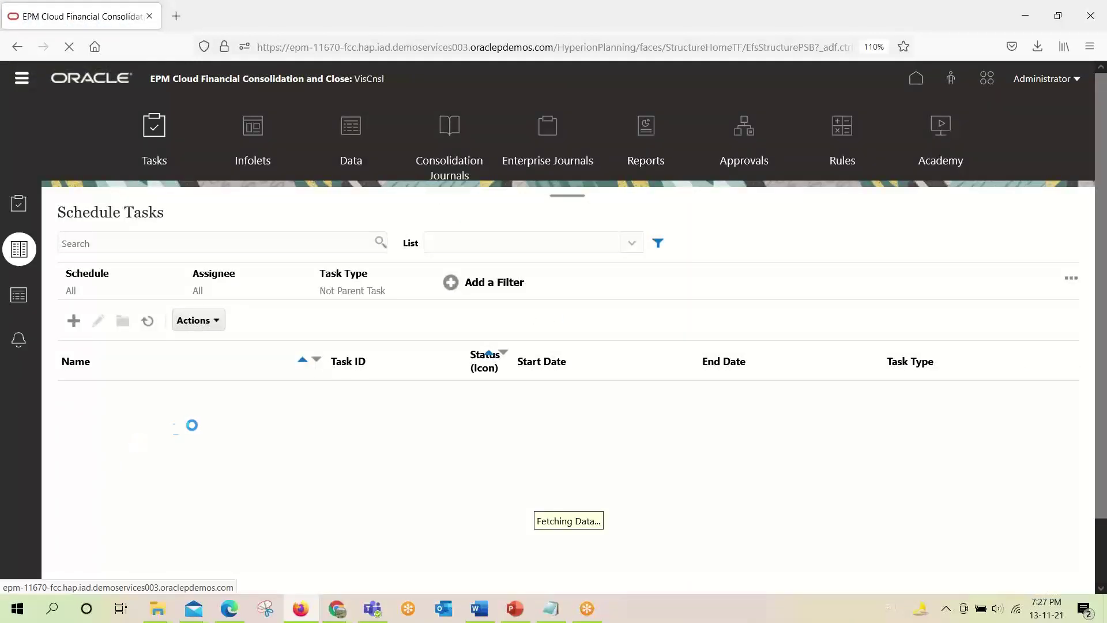
scroll(161, 444, down, 3)
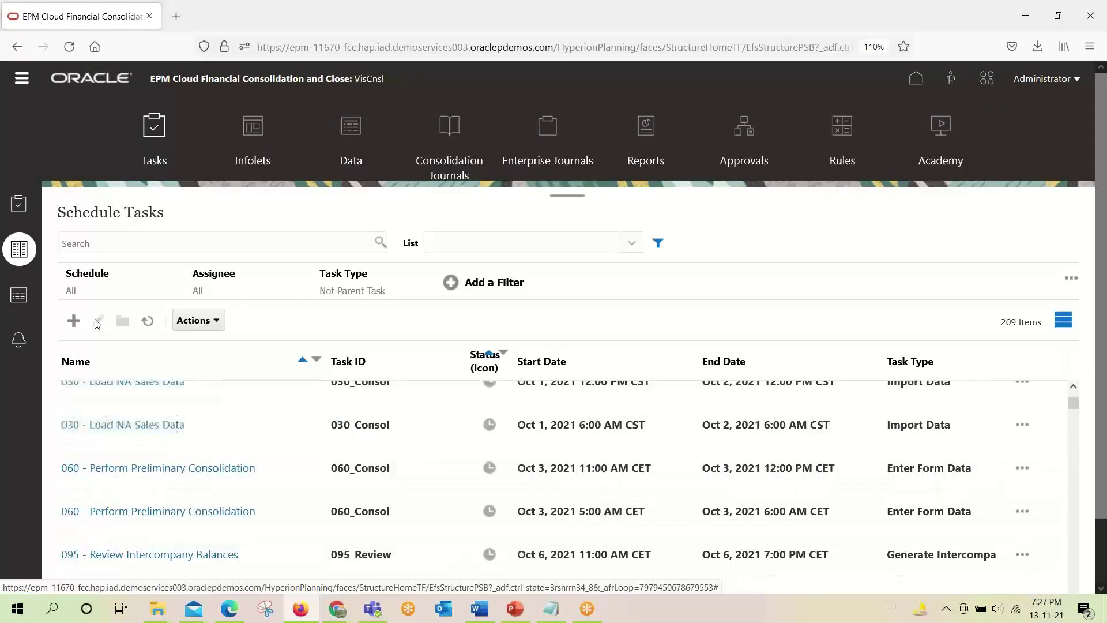
click(82, 281)
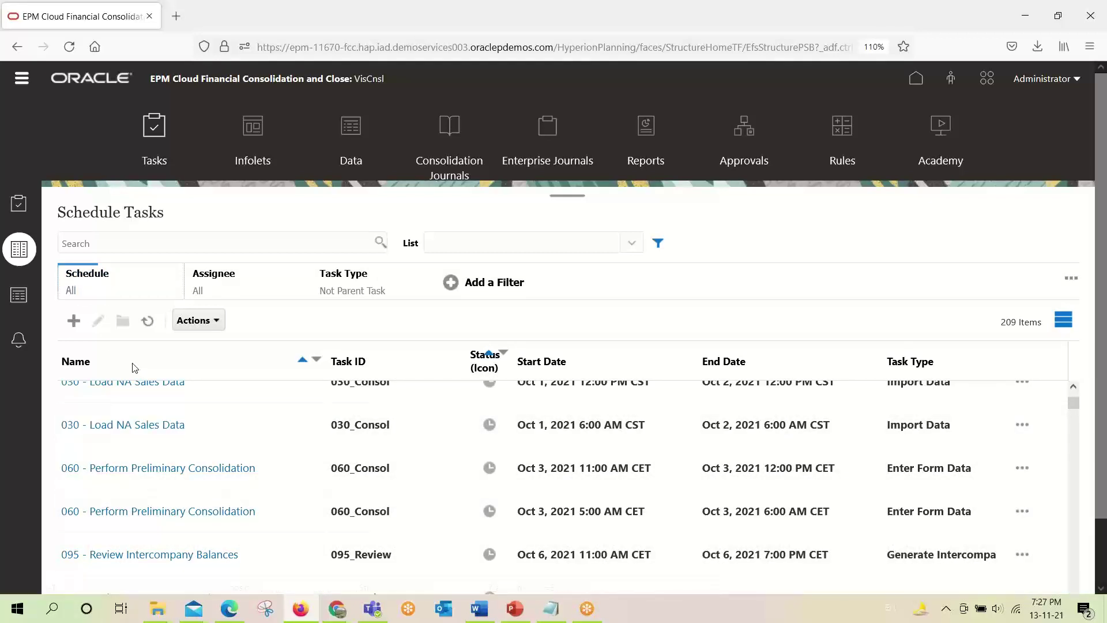
click(257, 365)
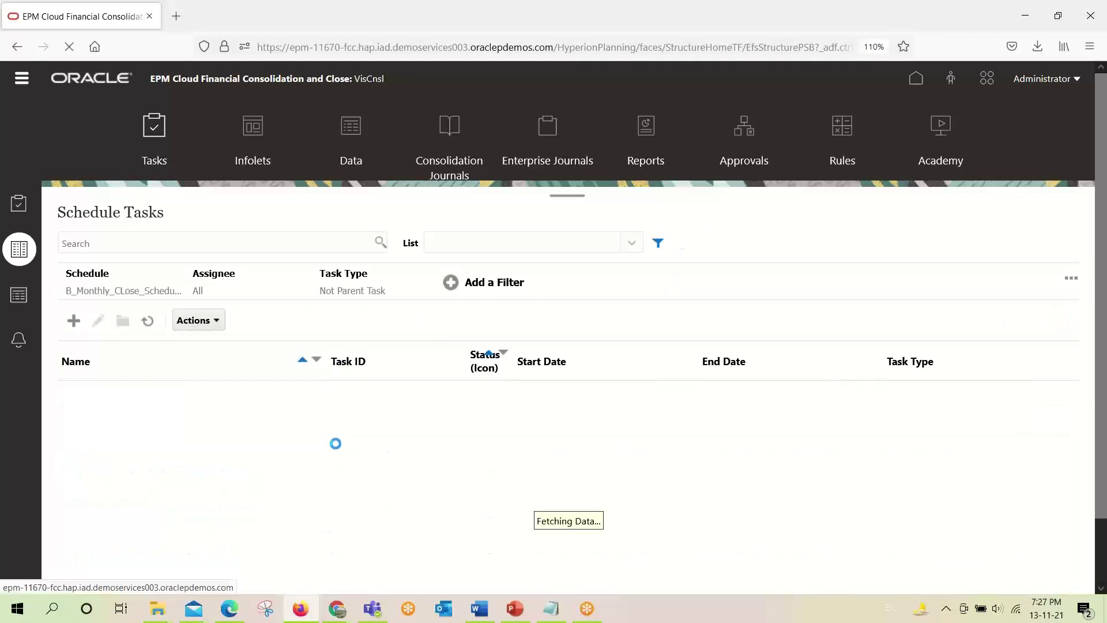
scroll(669, 445, down, 1)
scroll(670, 446, down, 1)
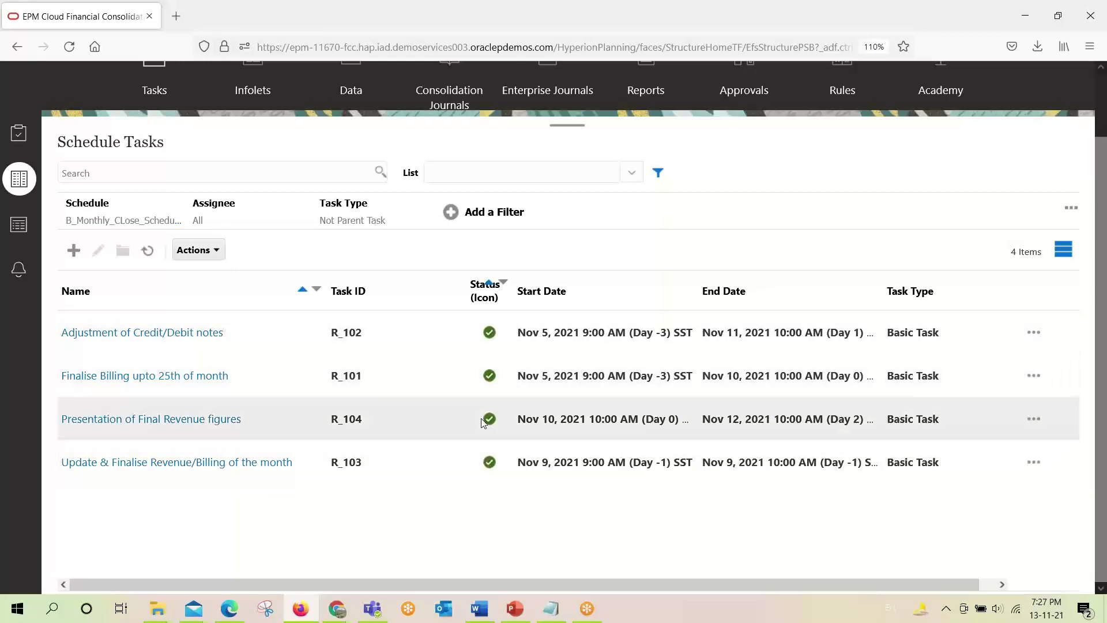
scroll(481, 423, up, 2)
scroll(482, 422, down, 2)
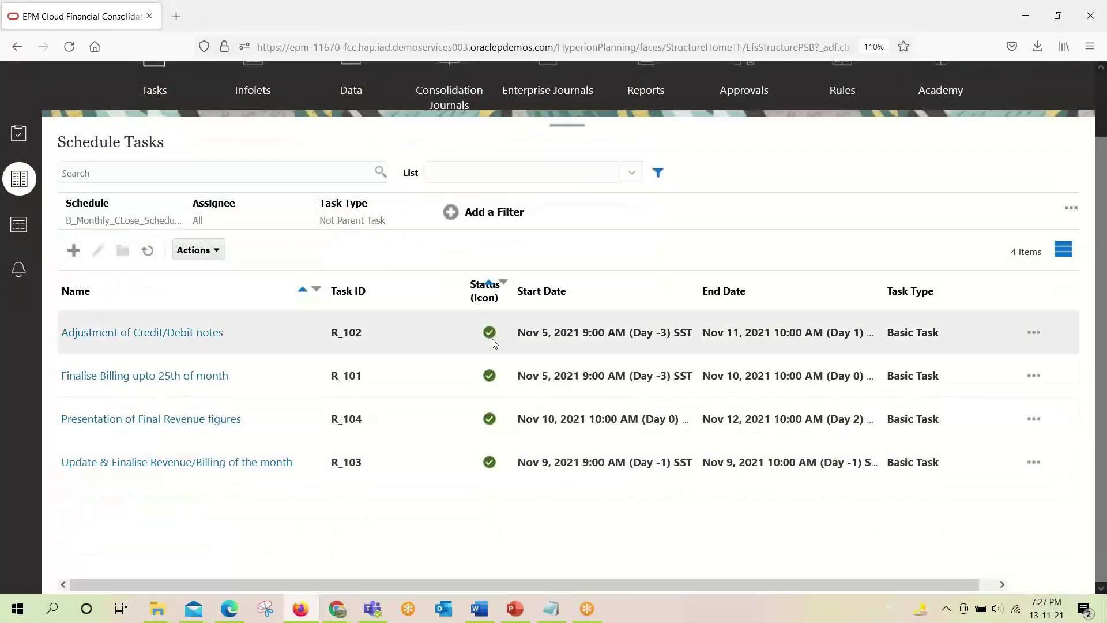
Sign the approver out of the EPM session in the other browser window.
click(231, 610)
click(1074, 91)
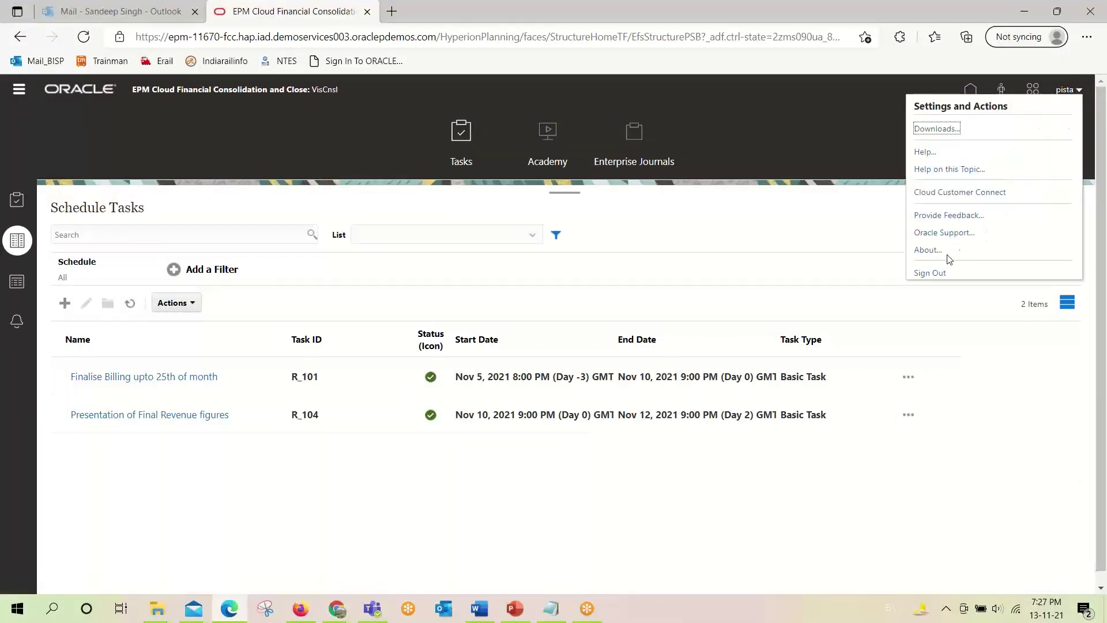
click(941, 273)
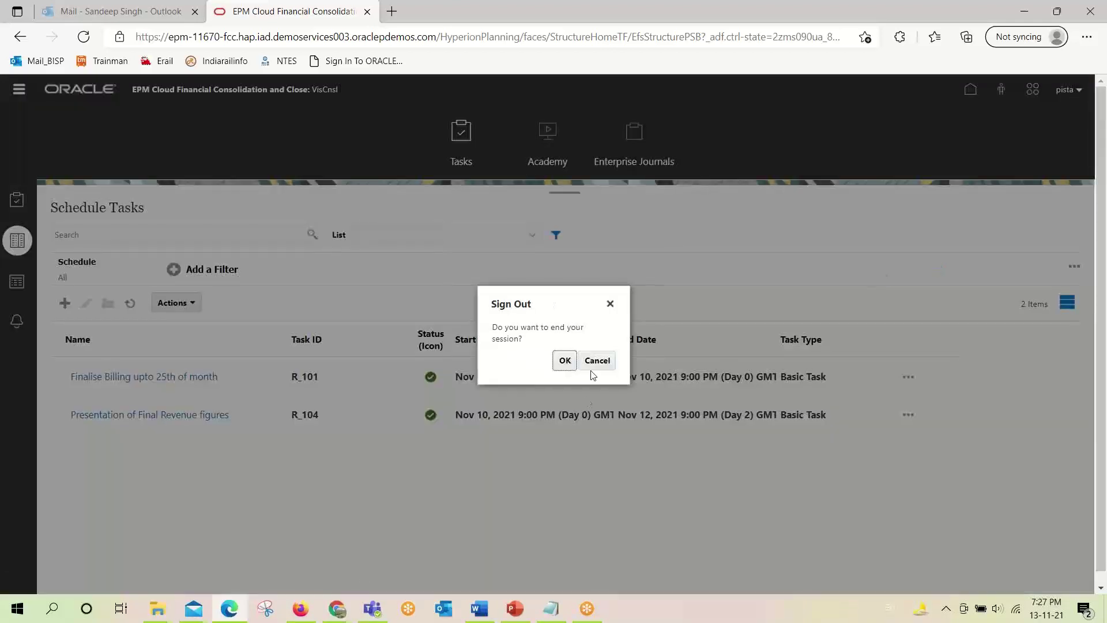
click(564, 361)
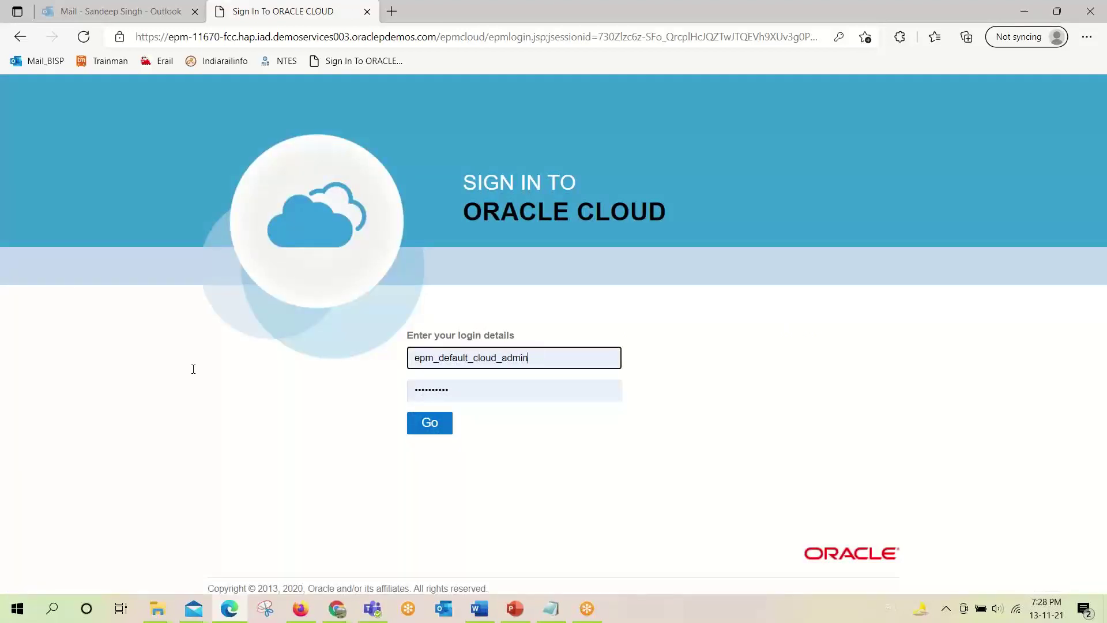
Sign in with the viewer account's username and password.
key(ctrl+a)
text(pis)
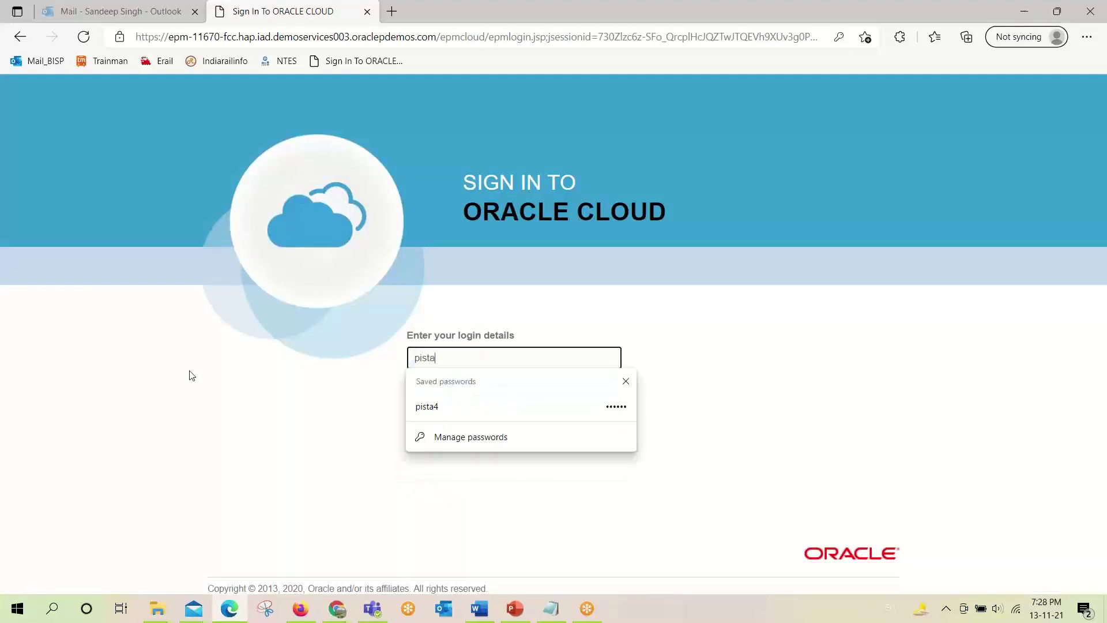
text(ta3)
key(Tab)
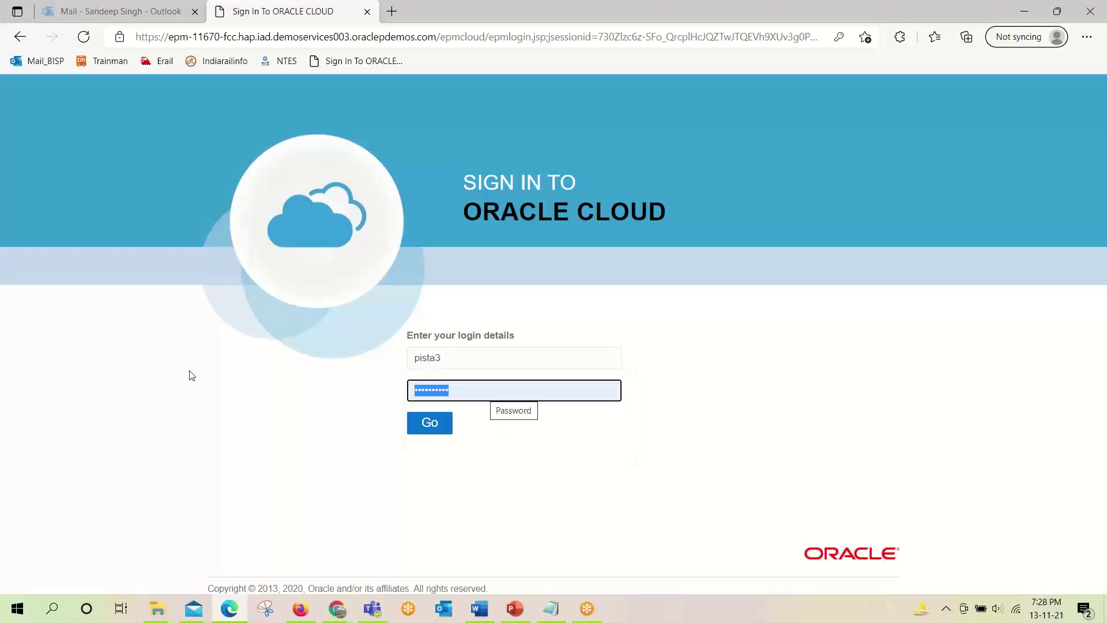
text(pa)
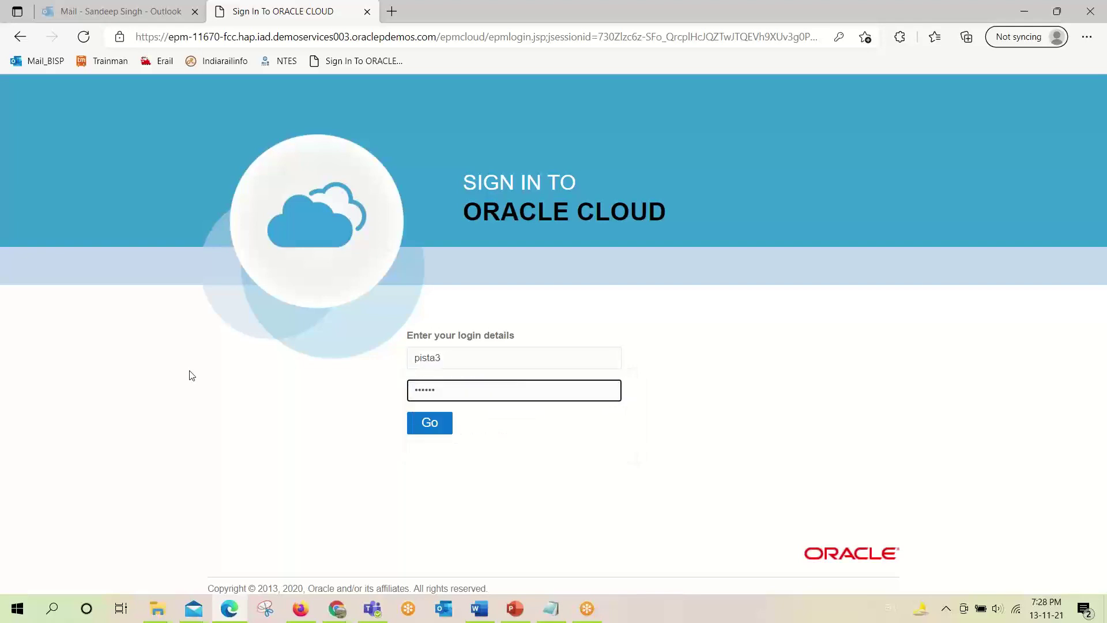
click(423, 424)
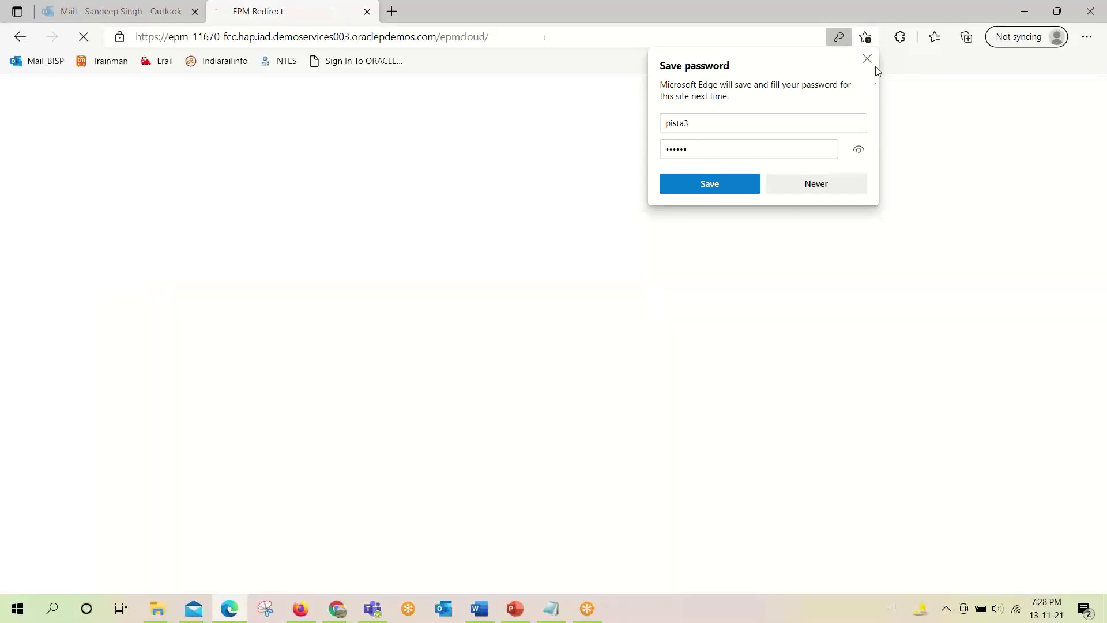
Filter the viewer's Schedule Tasks to B_Monthly_CLose_Schedule_Nov and open the closed task R_104.
click(867, 58)
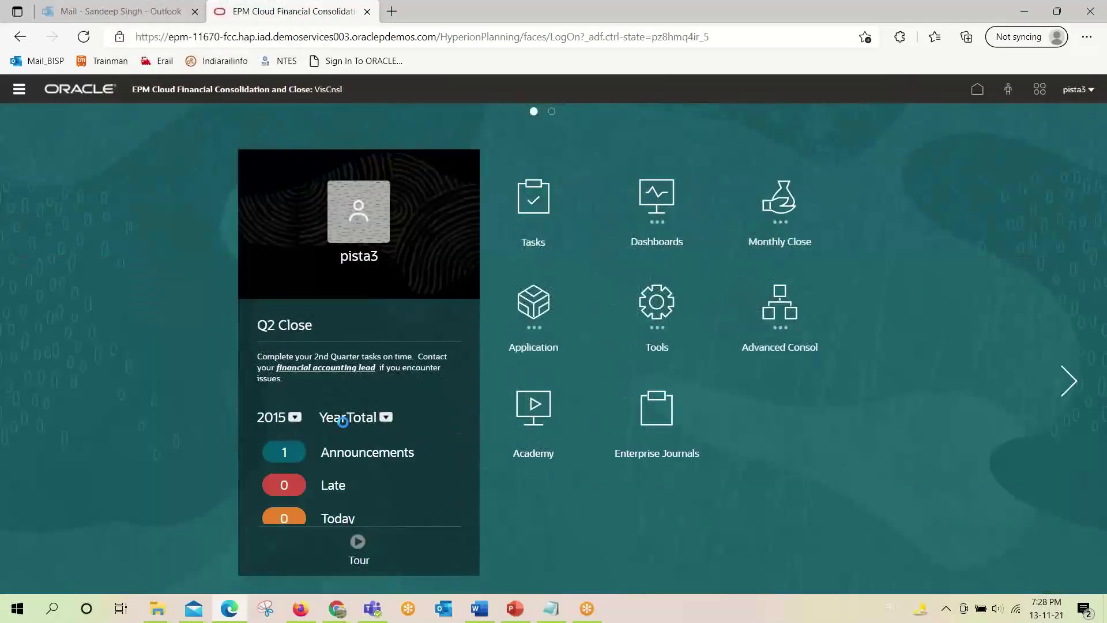
click(536, 202)
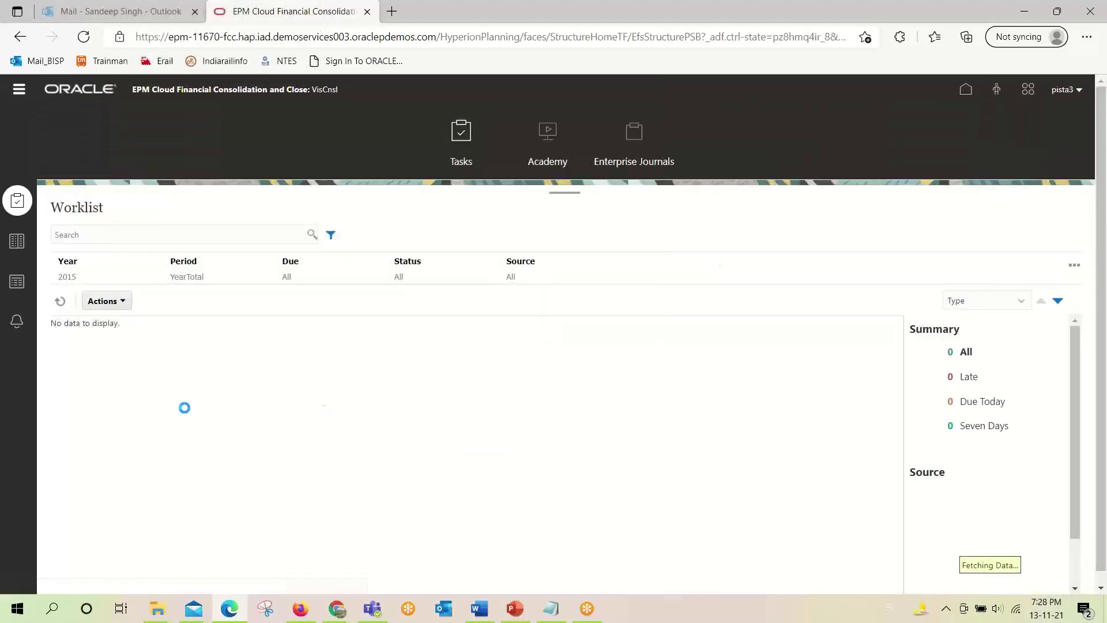
click(18, 241)
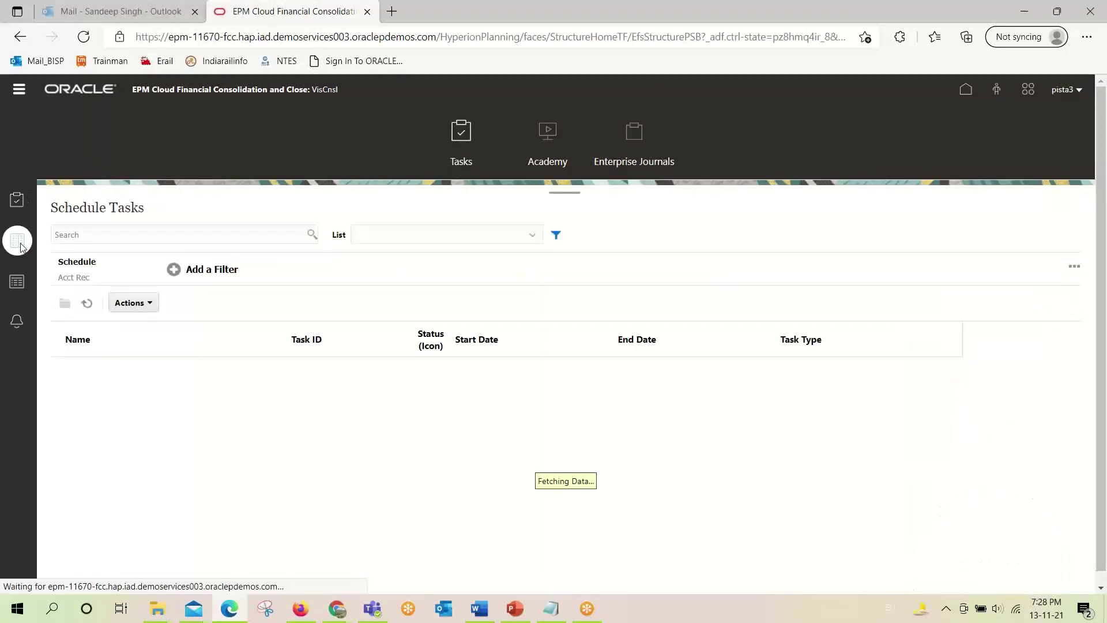
click(99, 277)
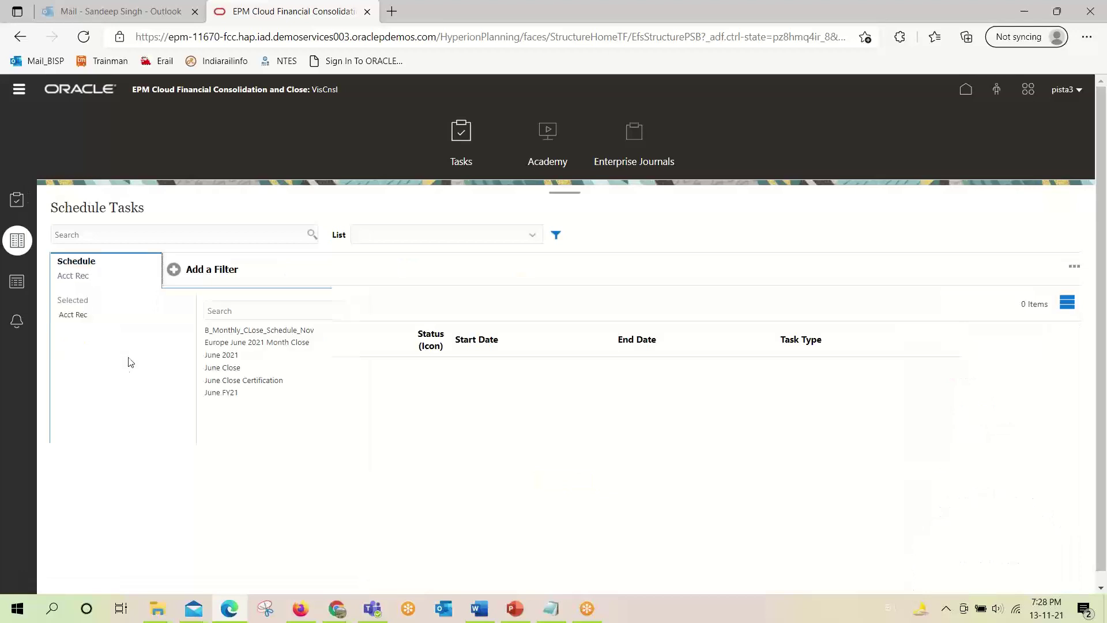
click(257, 331)
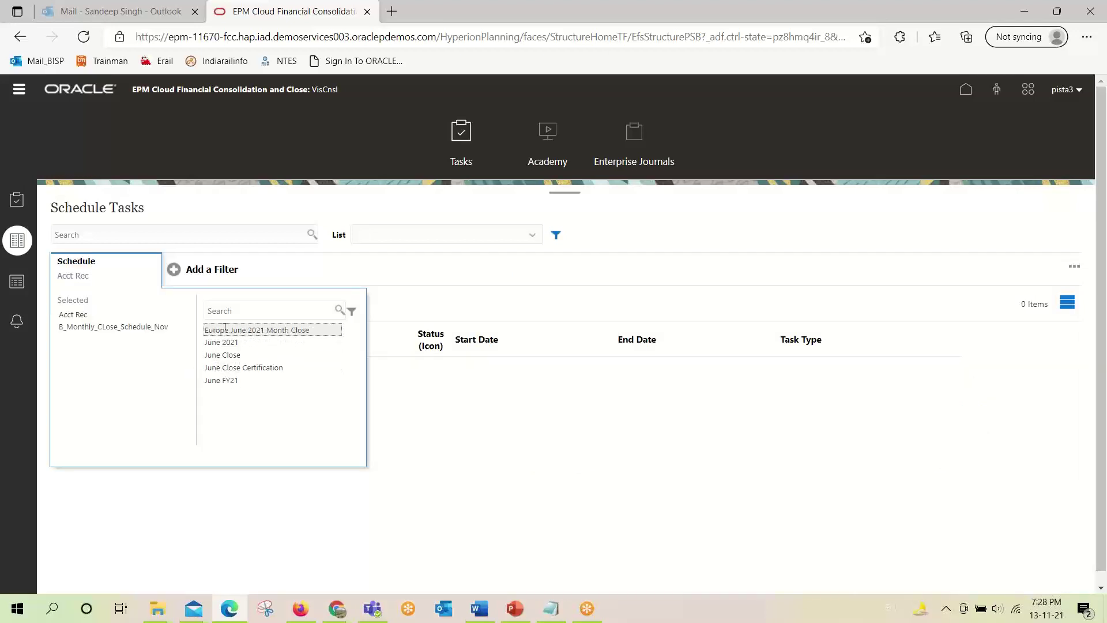
click(87, 315)
click(638, 252)
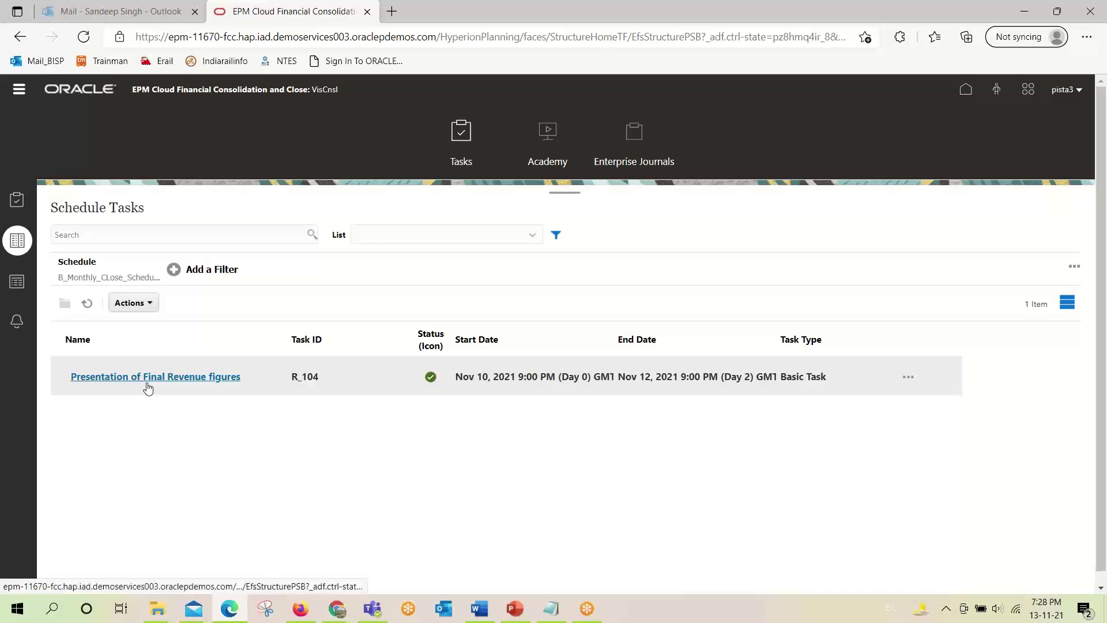
click(148, 384)
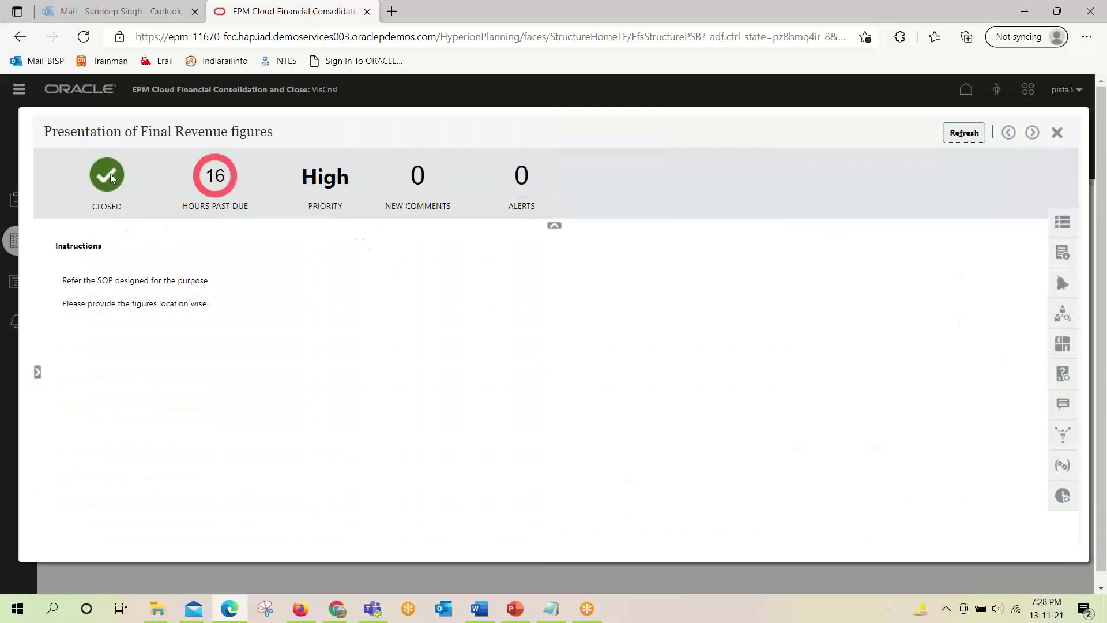
Review R_104's Questions and Attributes panels.
click(1064, 381)
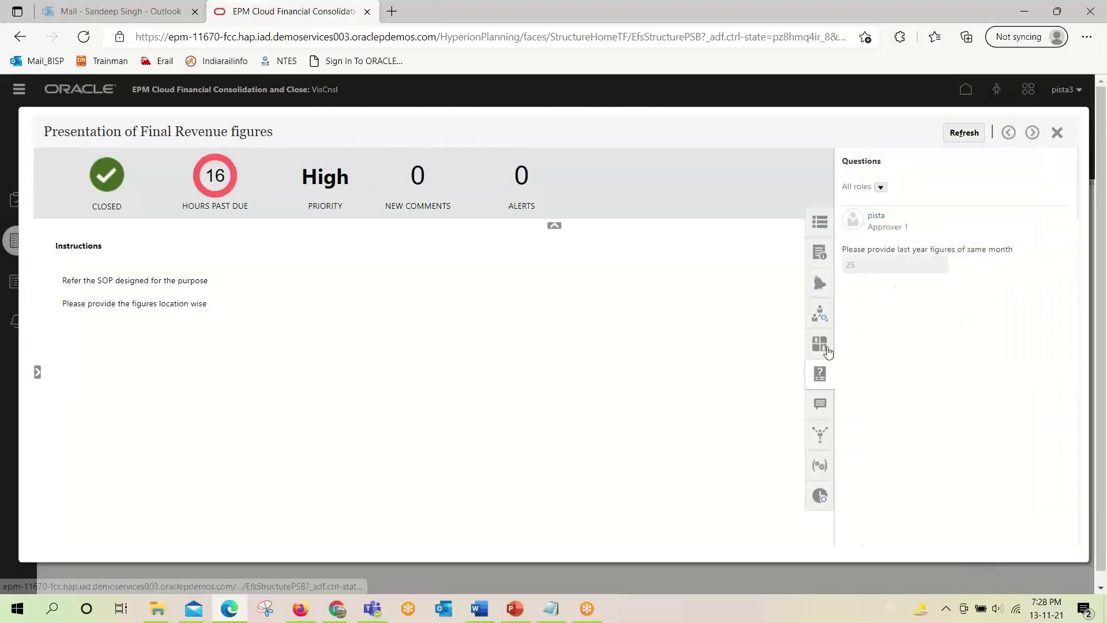
click(827, 348)
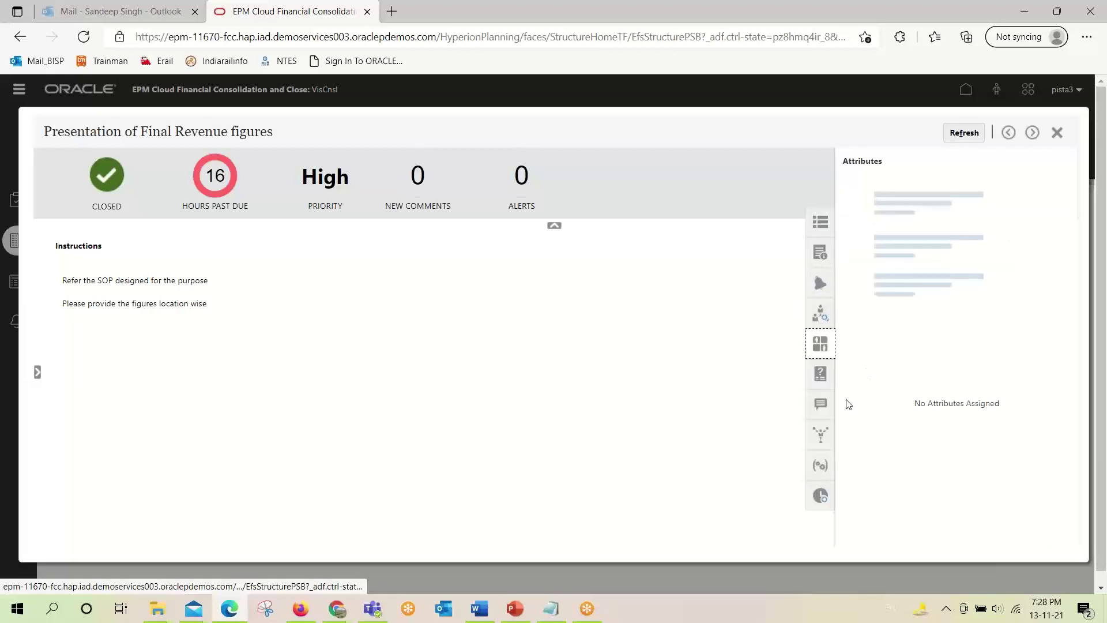
click(823, 377)
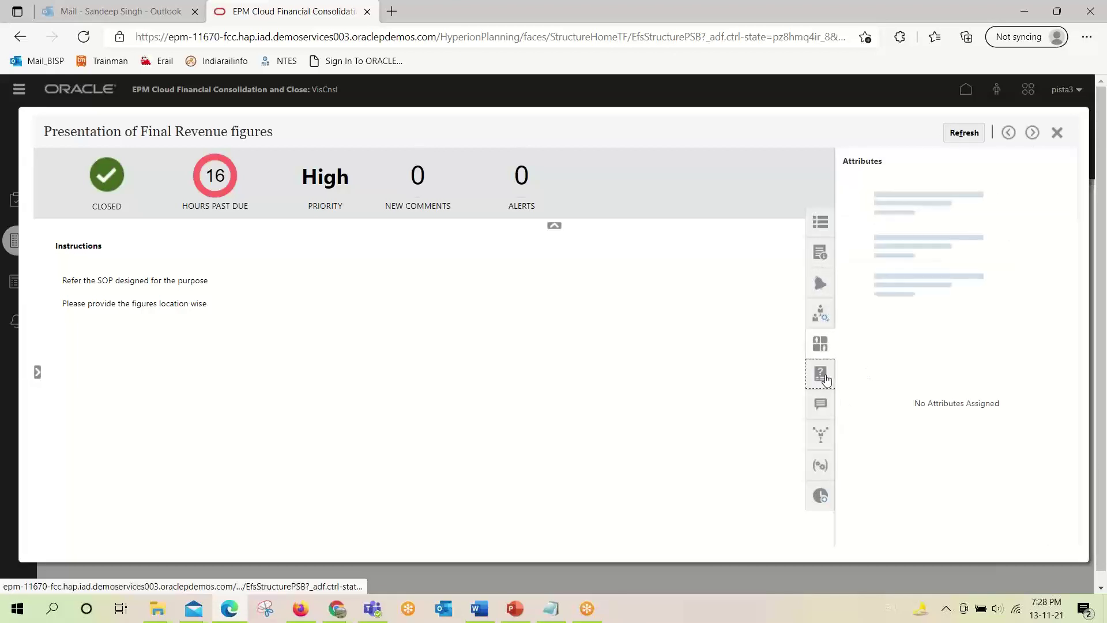
Post the comment 'Good Work completed within time' on R_104 and close the task.
click(827, 405)
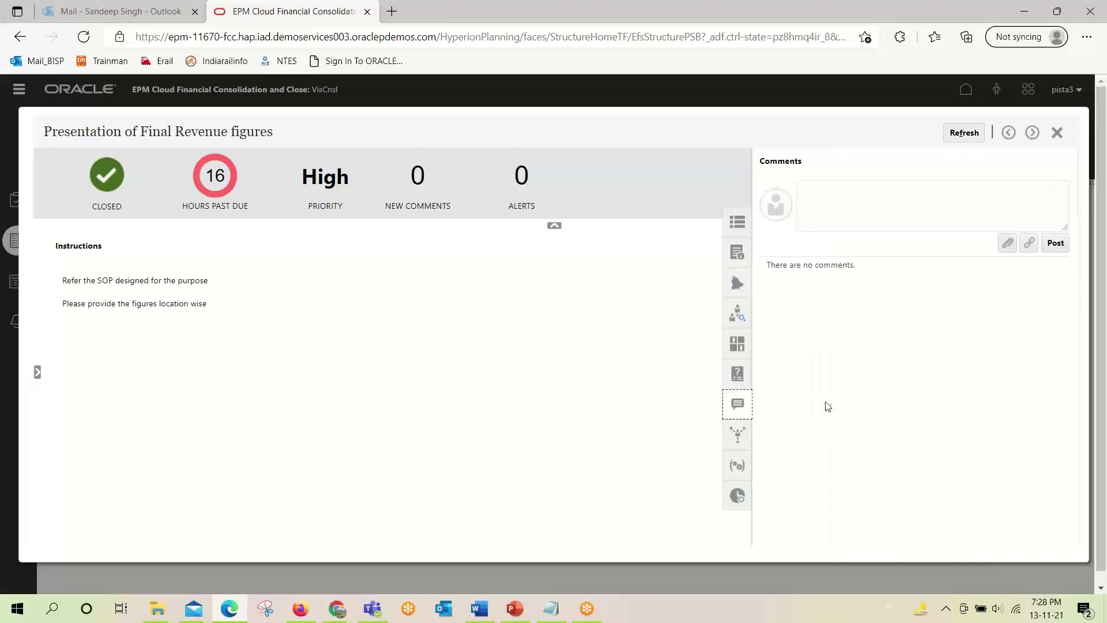
click(831, 199)
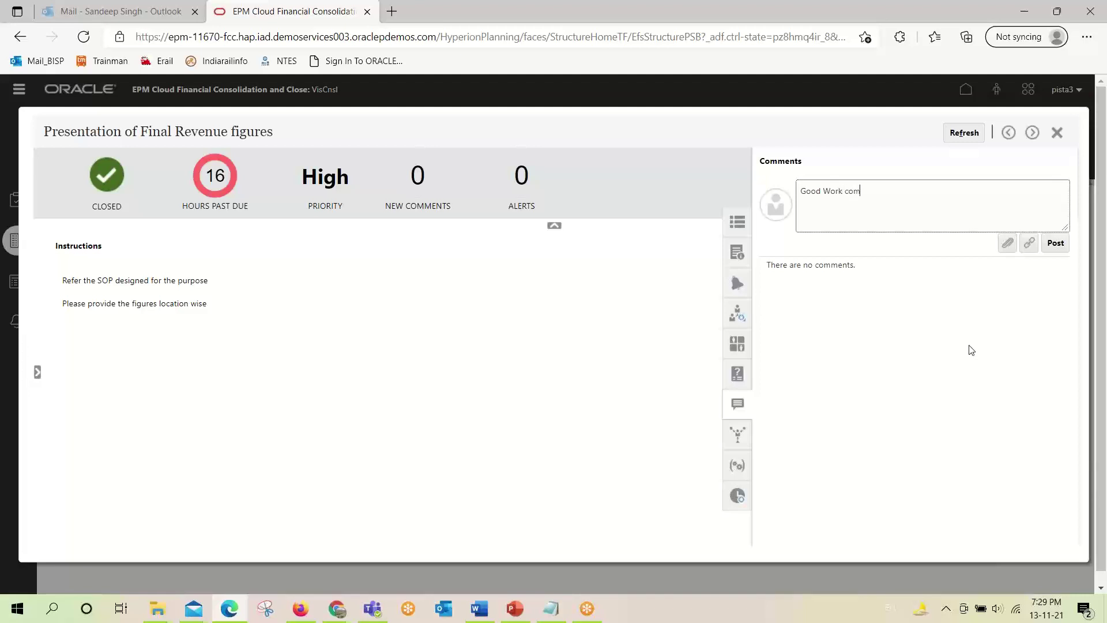
text(Good Work complated wit)
key(BackSpace)
key(BackSpace)
text(et)
click(1059, 244)
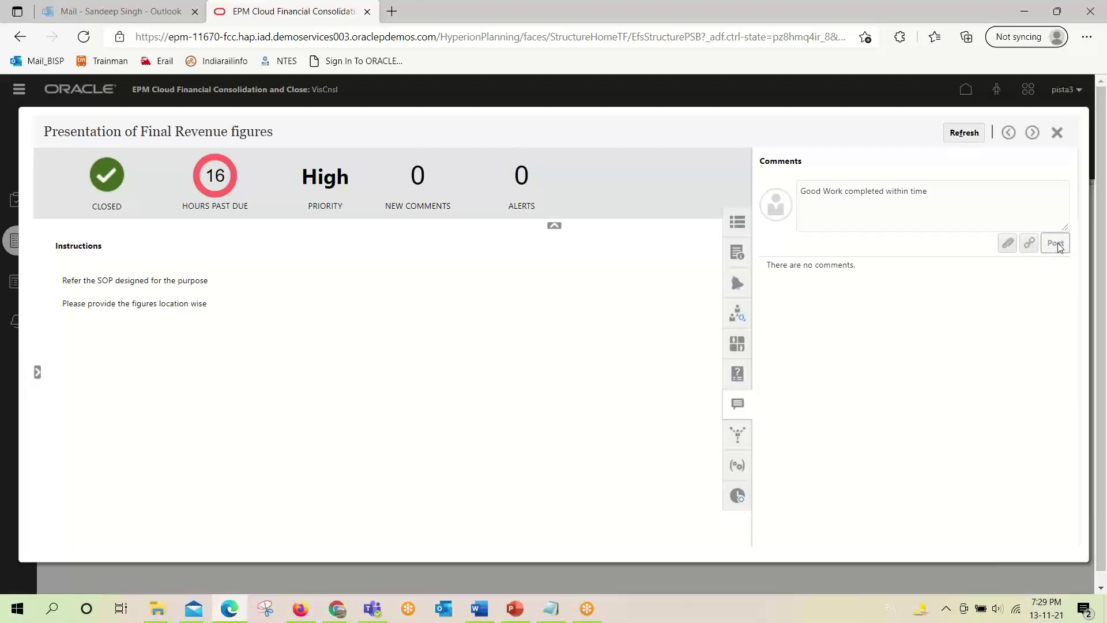
click(1057, 132)
In the assignee's window, refresh Schedule Tasks and read the viewer's new comment on R_104.
mouse_move(338, 608)
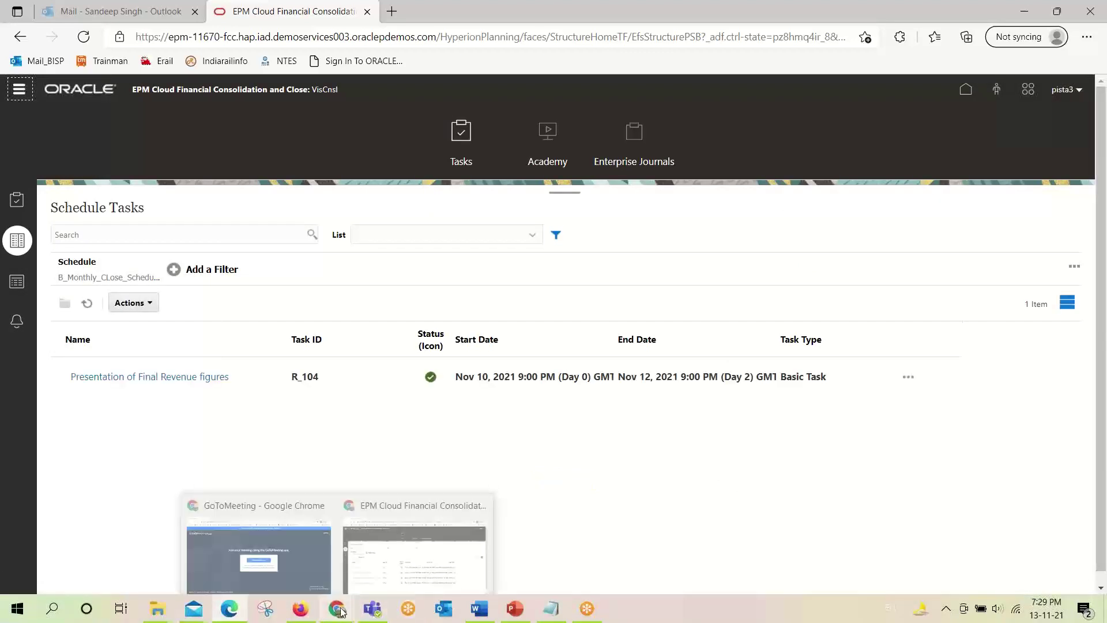
click(386, 508)
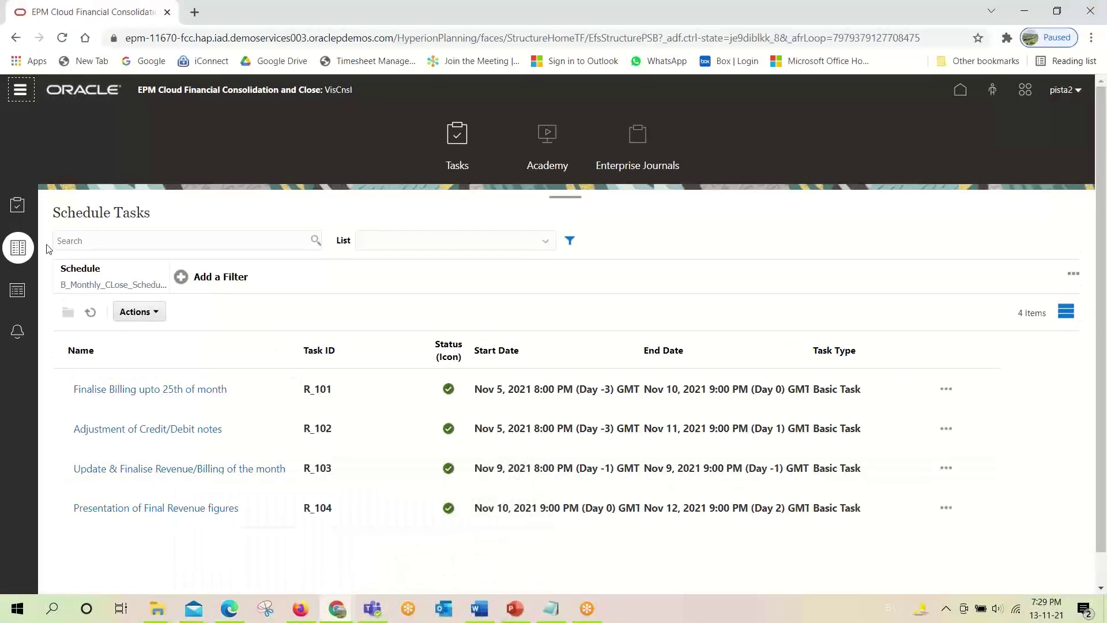
click(90, 312)
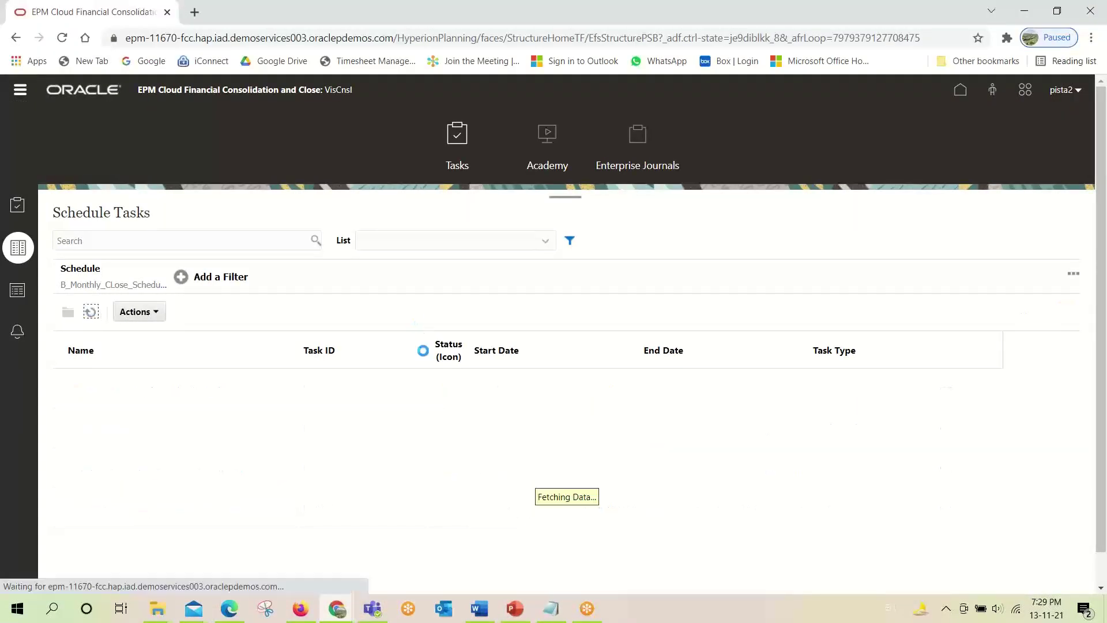
click(185, 507)
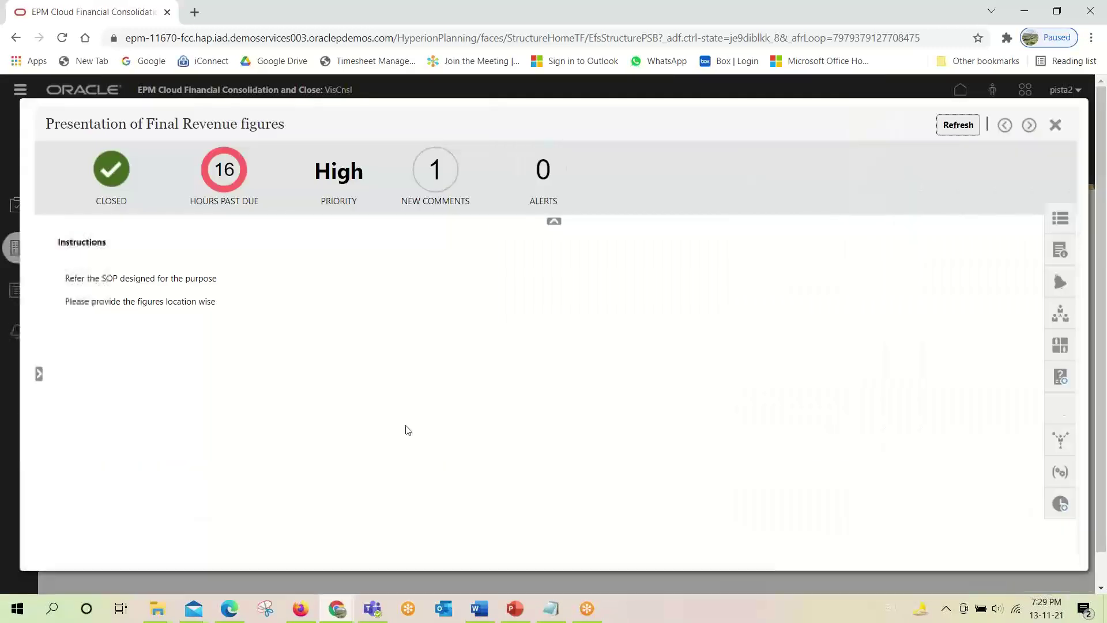
click(1061, 409)
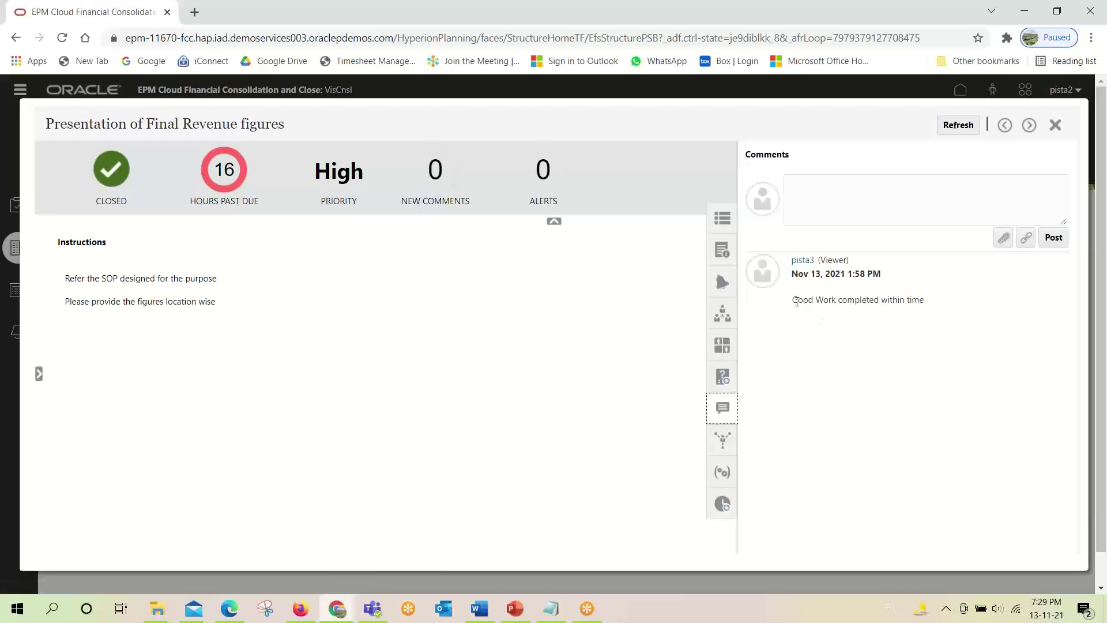
drag(796, 301, 897, 307)
click(888, 355)
click(1055, 125)
click(960, 94)
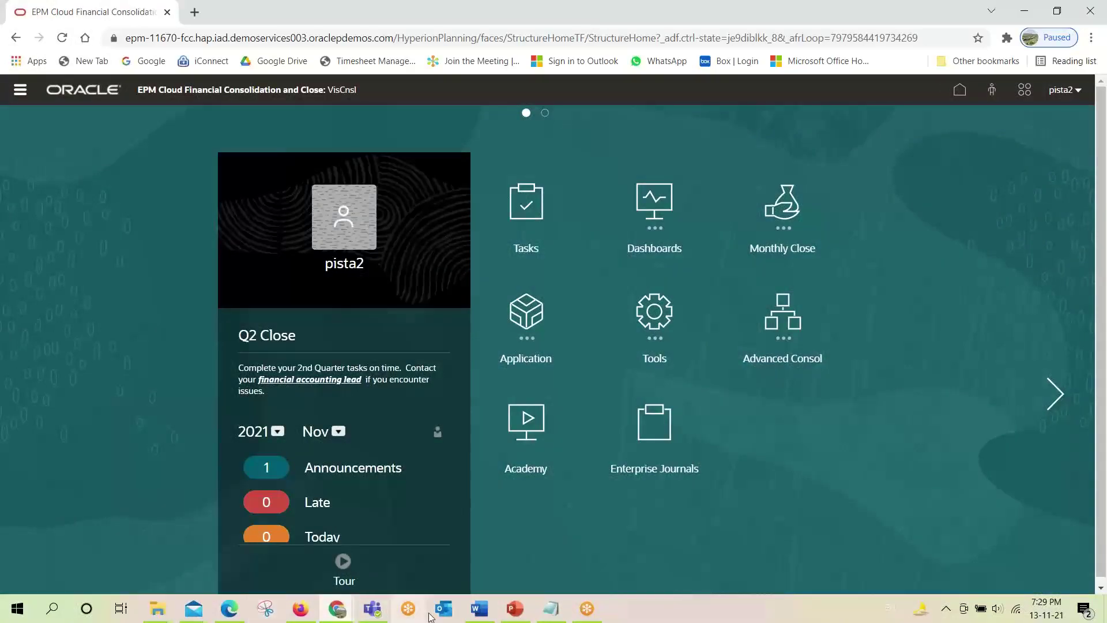
Bring Task_Manager_New to the front, view slides 2 and 3, then return to slide 1.
click(513, 609)
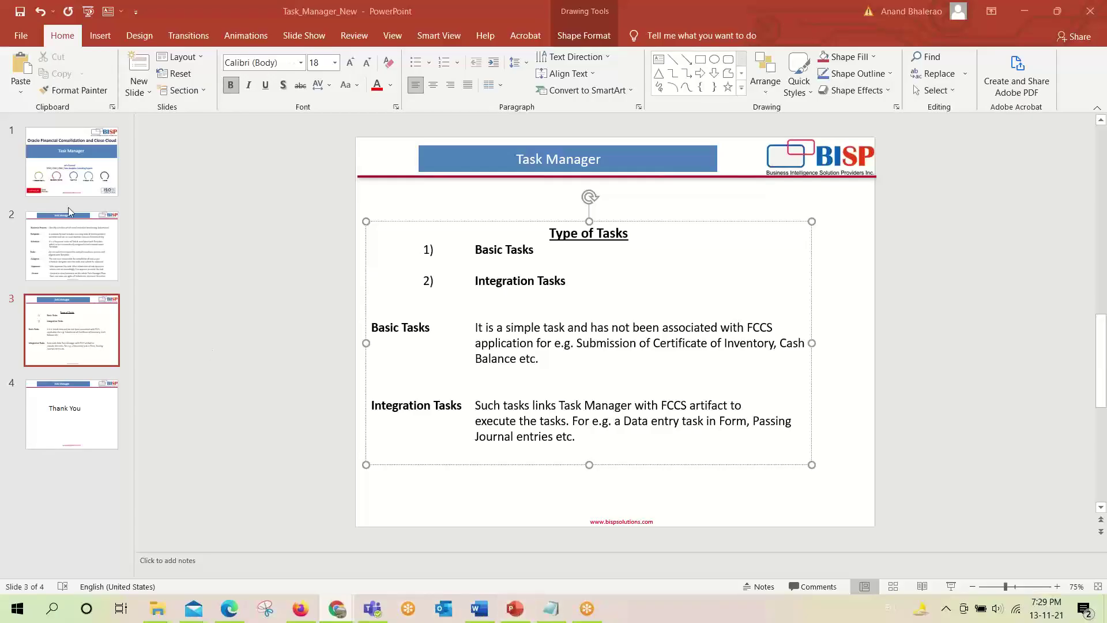
click(71, 241)
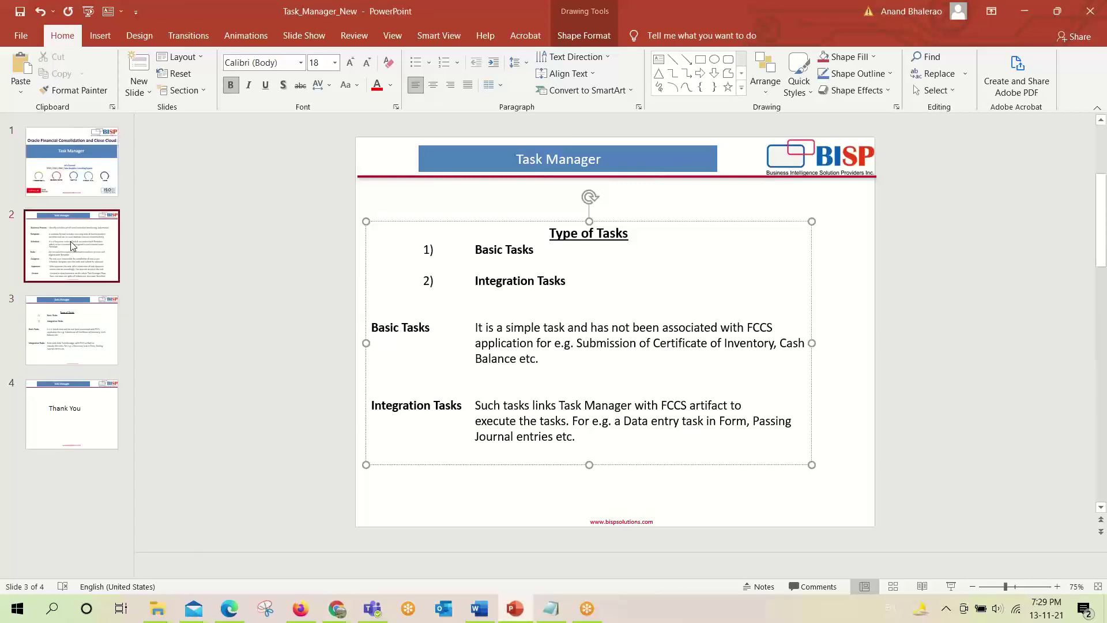
click(79, 317)
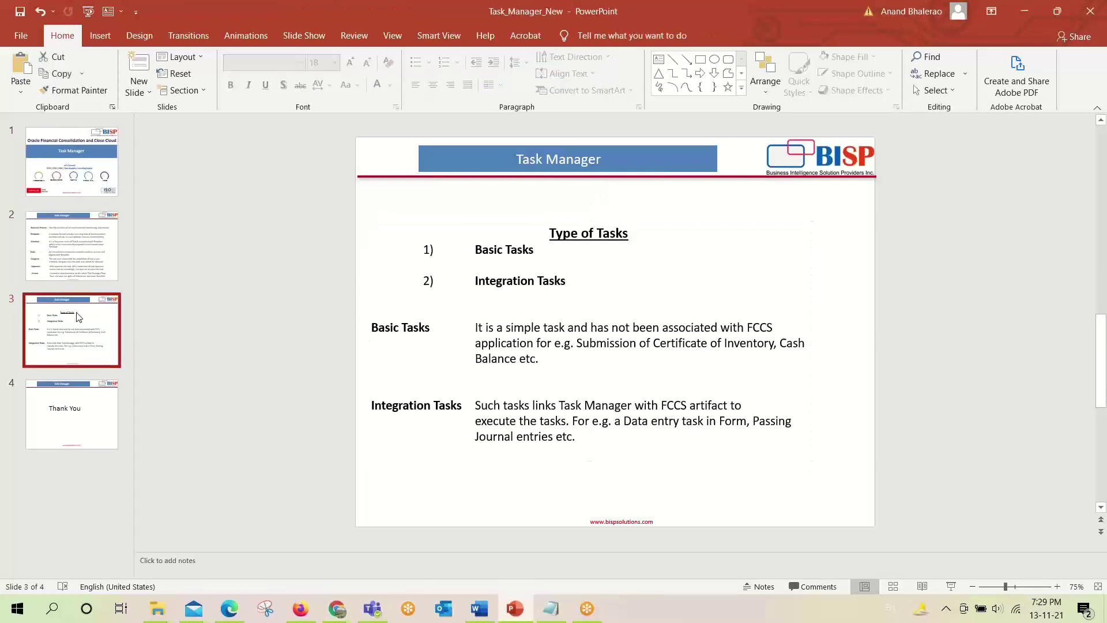
click(67, 170)
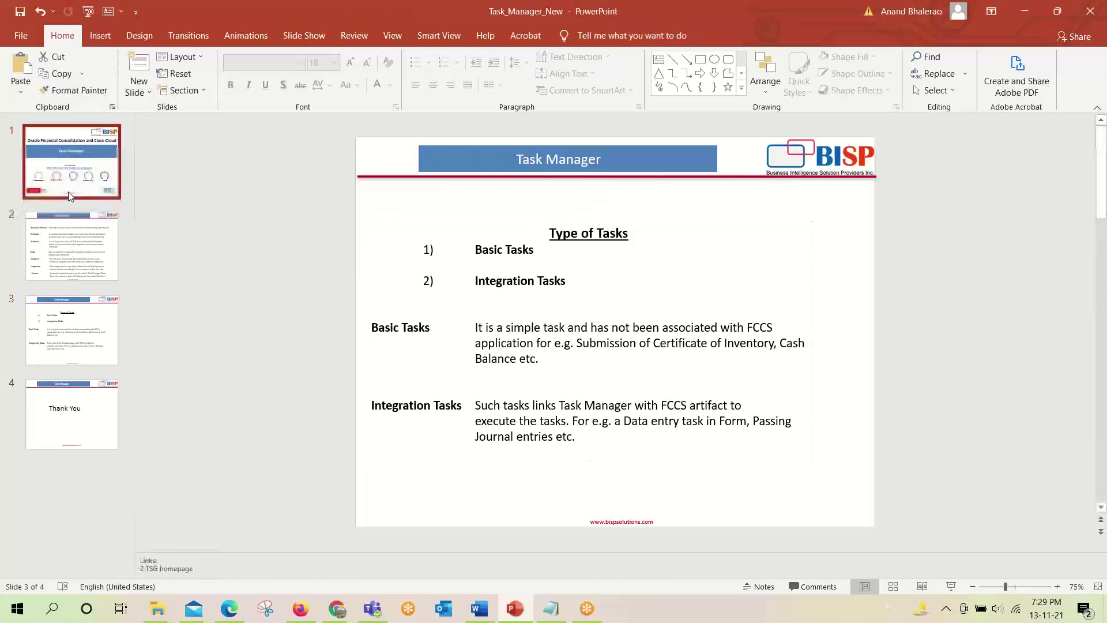